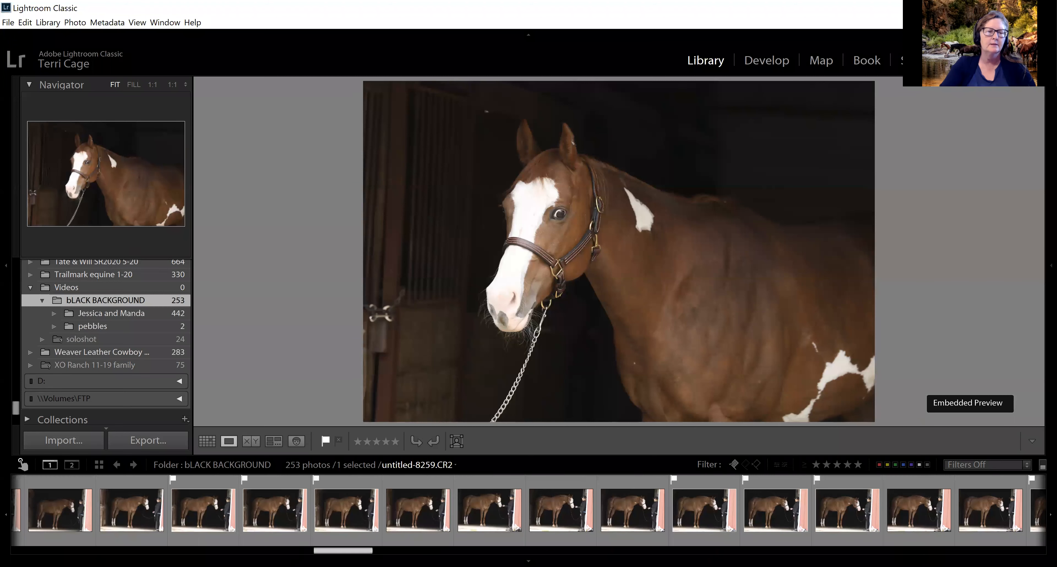
# Select the first photo of the bLACK BACKGROUND folder and remove its pick flag.
pyautogui.scroll(5, 528, 511)
pyautogui.click(51, 543)
pyautogui.press('u')
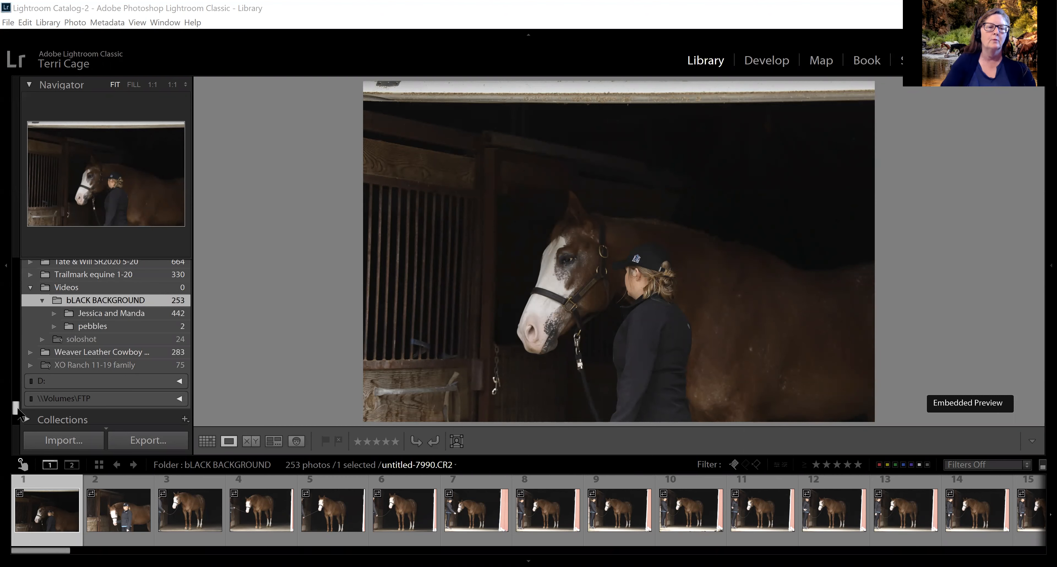
# Open the photo import dialog and review the available develop presets and destination folders without changing them.
pyautogui.moveTo(16, 408); pyautogui.dragTo(17, 347)
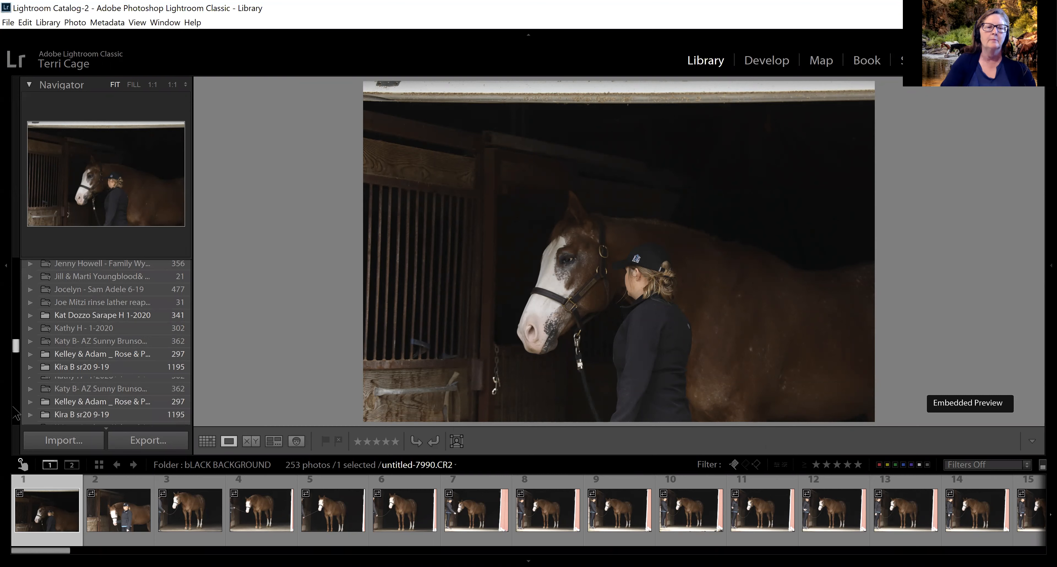
pyautogui.moveTo(17, 428); pyautogui.dragTo(17, 418)
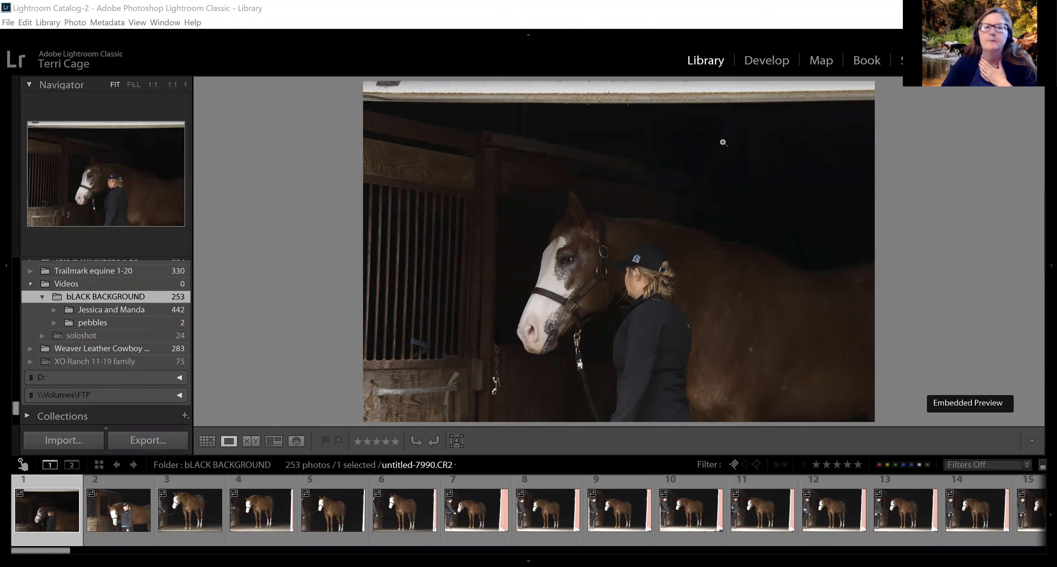
pyautogui.click(64, 441)
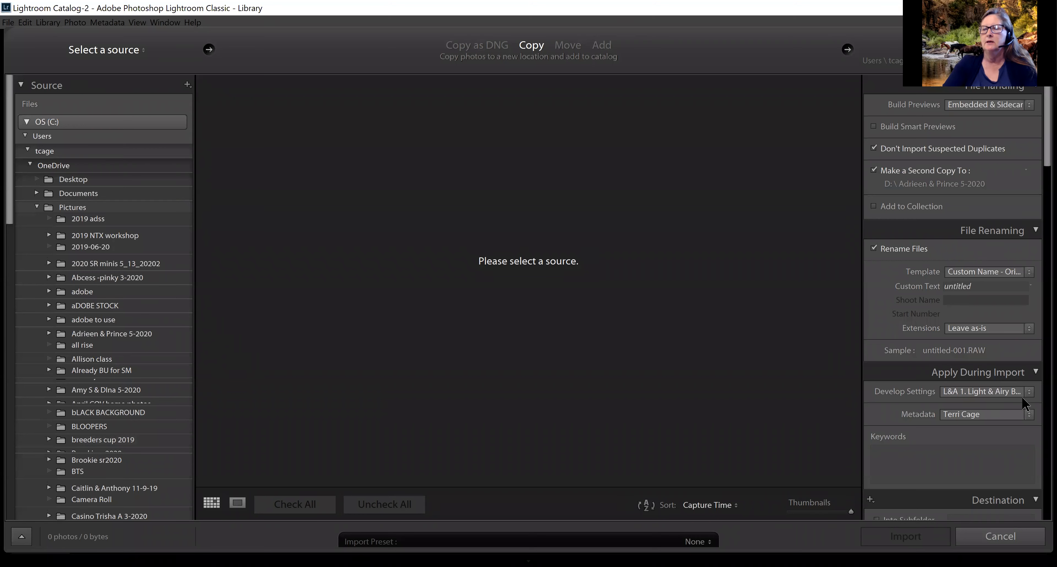
pyautogui.click(1029, 392)
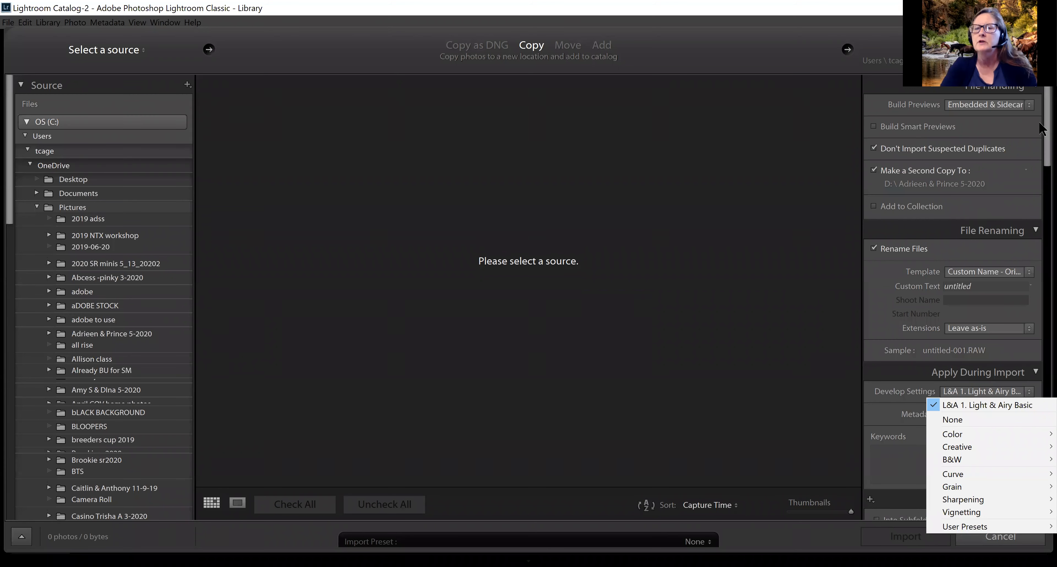
pyautogui.click(814, 134)
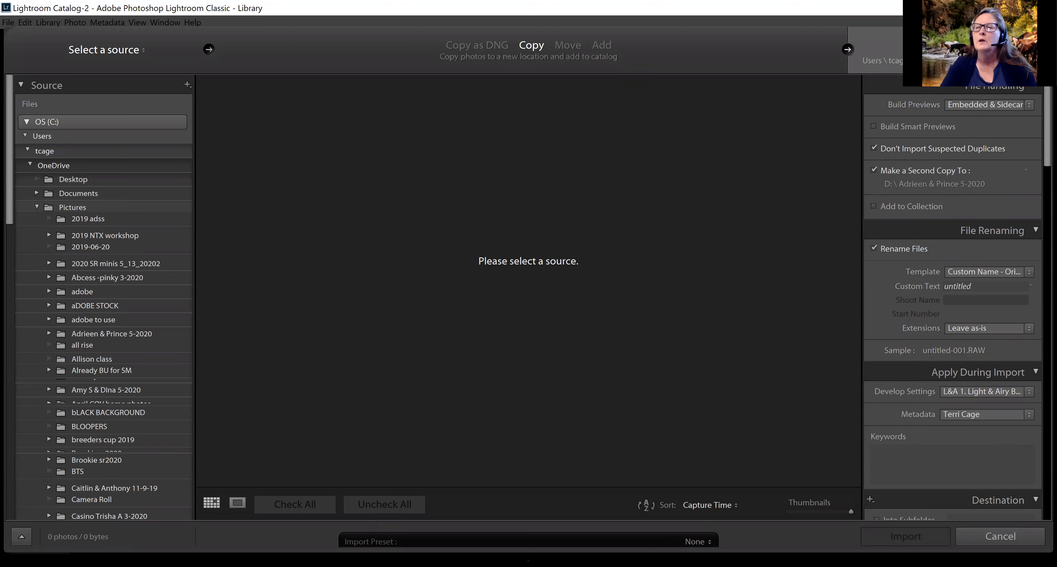
pyautogui.click(877, 58)
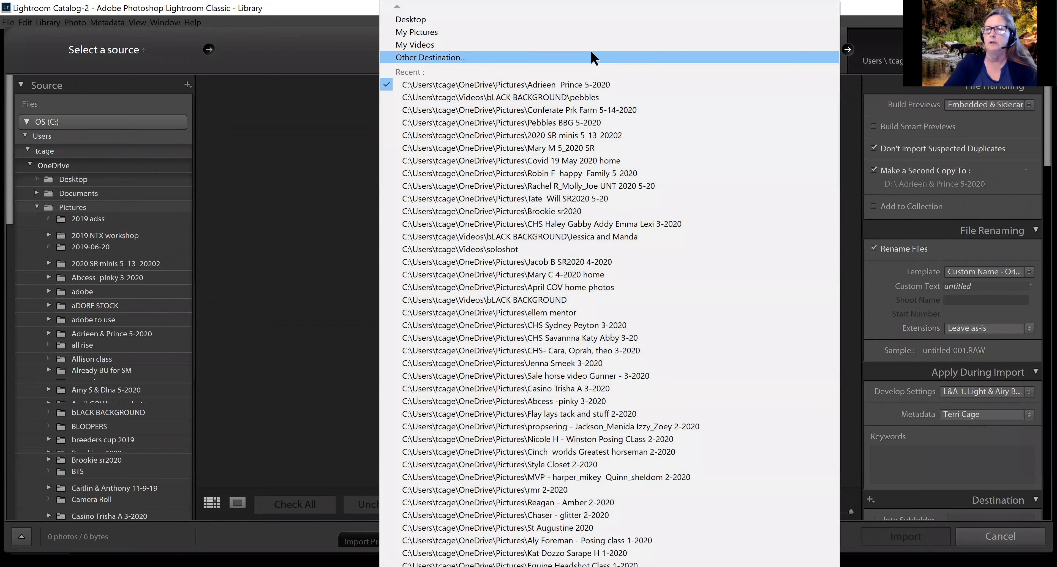
pyautogui.click(897, 19)
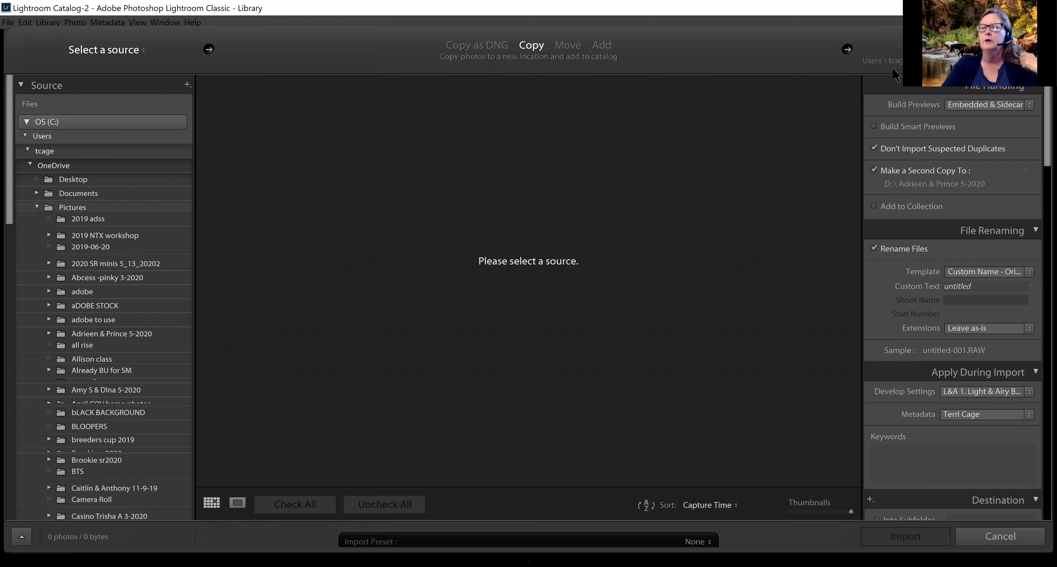
# Set the import's Build Previews option to Standard and clear the custom text for file renaming.
pyautogui.click(1000, 105)
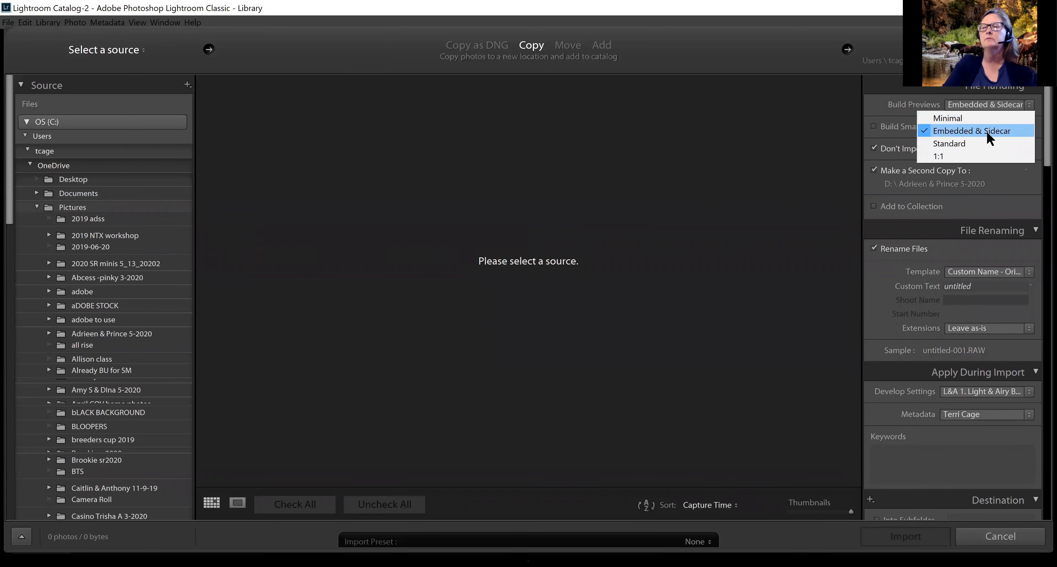
pyautogui.click(970, 144)
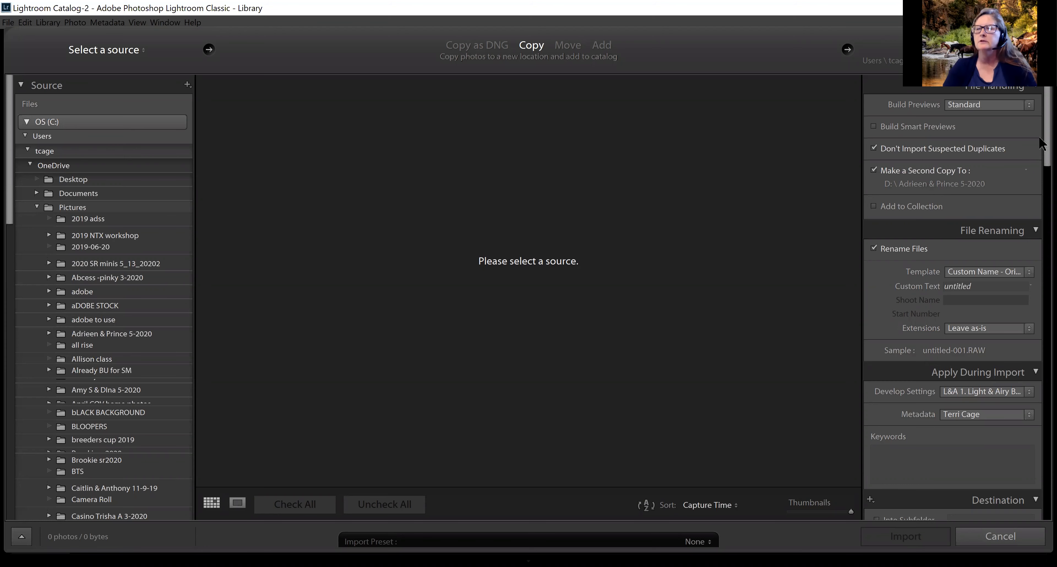
pyautogui.scroll(-3, 1040, 140)
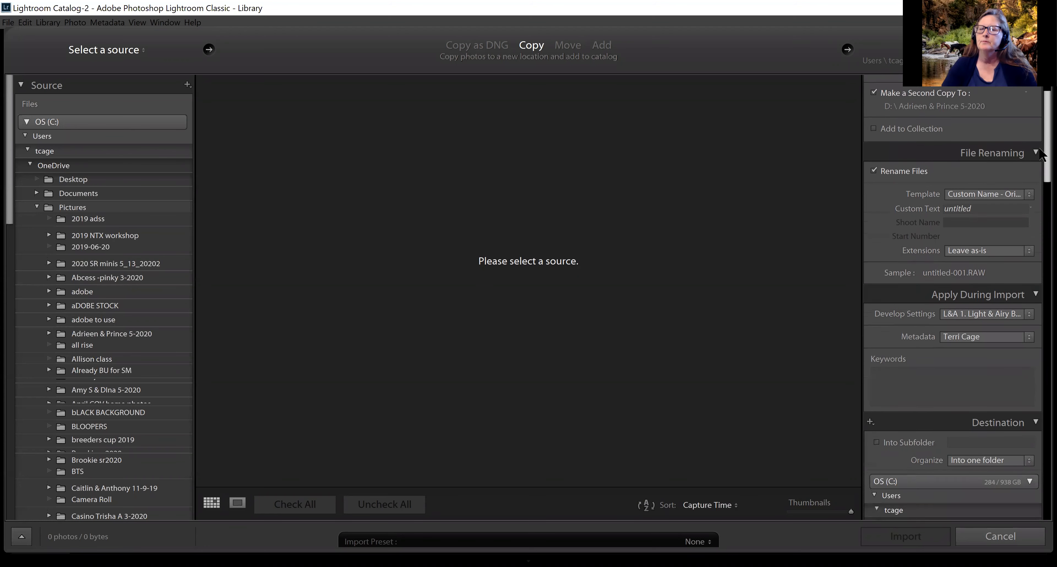
pyautogui.click(964, 190)
pyautogui.press('BackSpace')
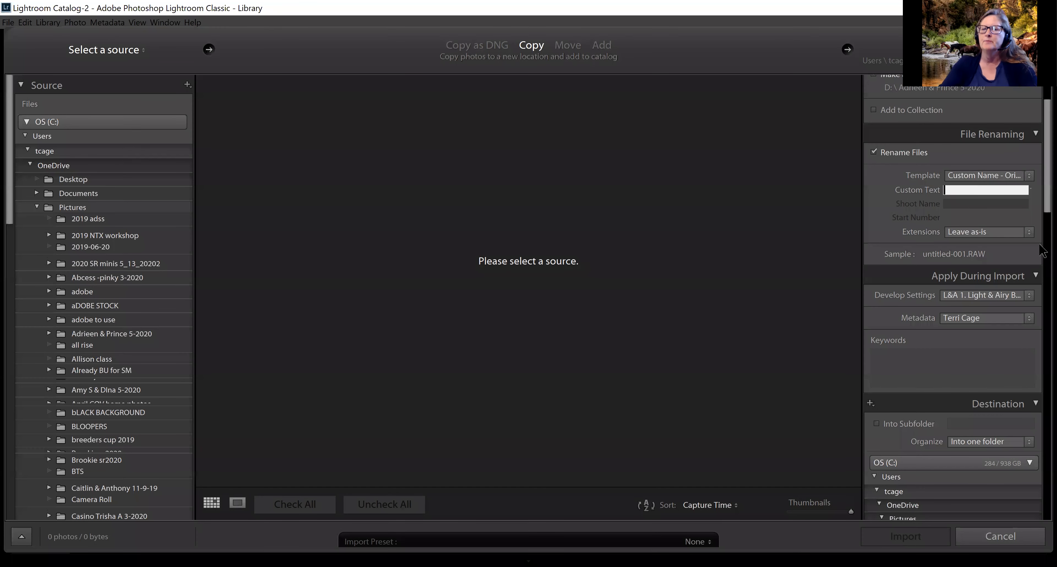
# Review the import's metadata presets and destination settings, and cancel the import.
pyautogui.click(1029, 318)
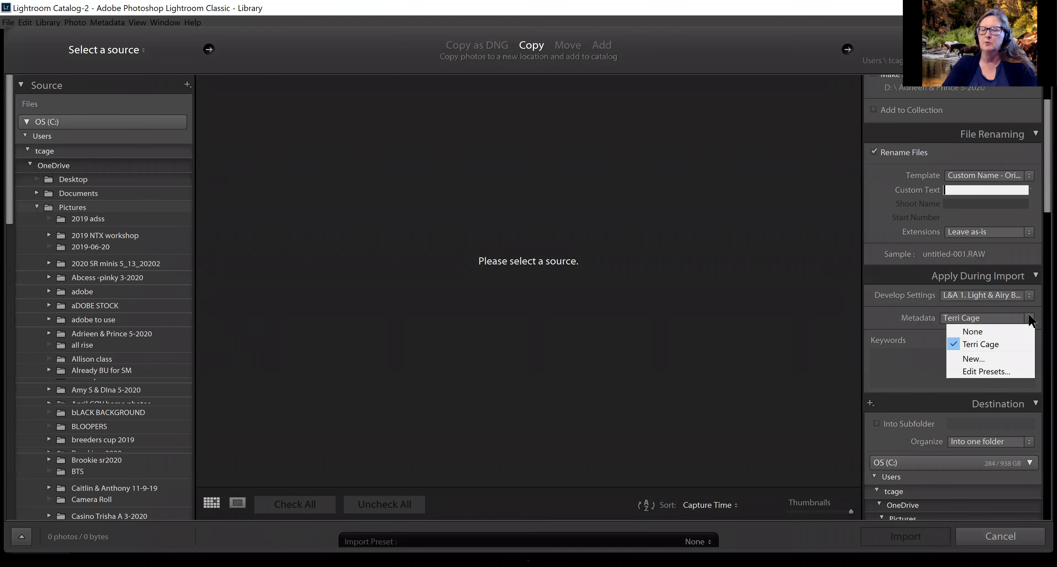
pyautogui.click(797, 310)
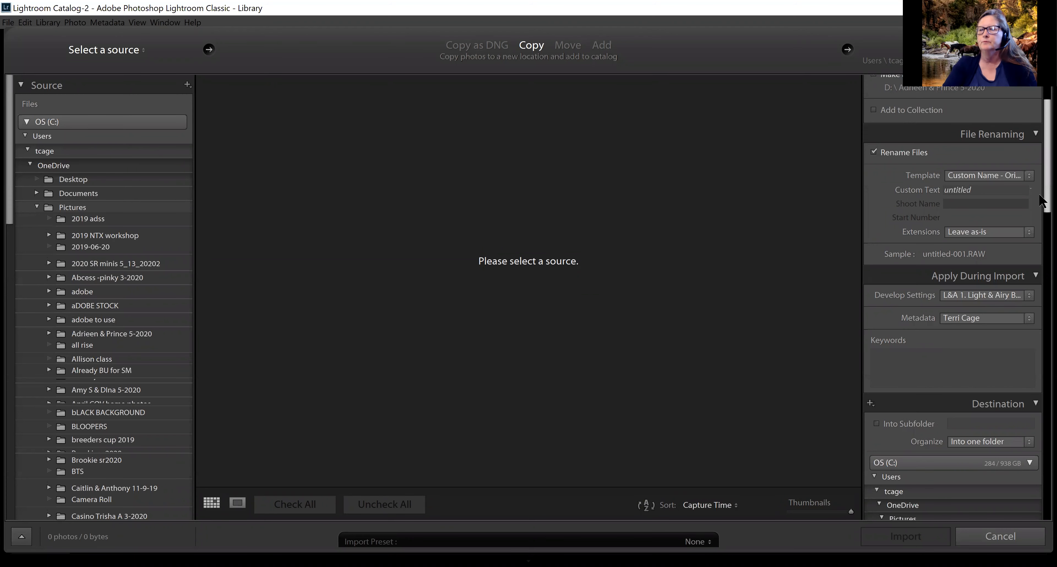
pyautogui.moveTo(1041, 193); pyautogui.dragTo(1040, 224)
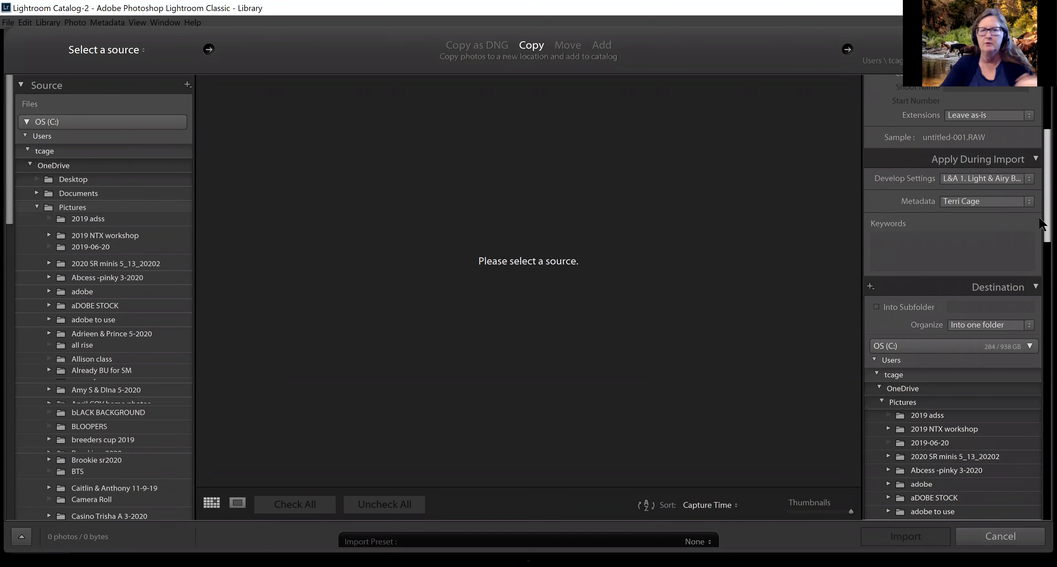
pyautogui.moveTo(1041, 224); pyautogui.dragTo(1041, 146)
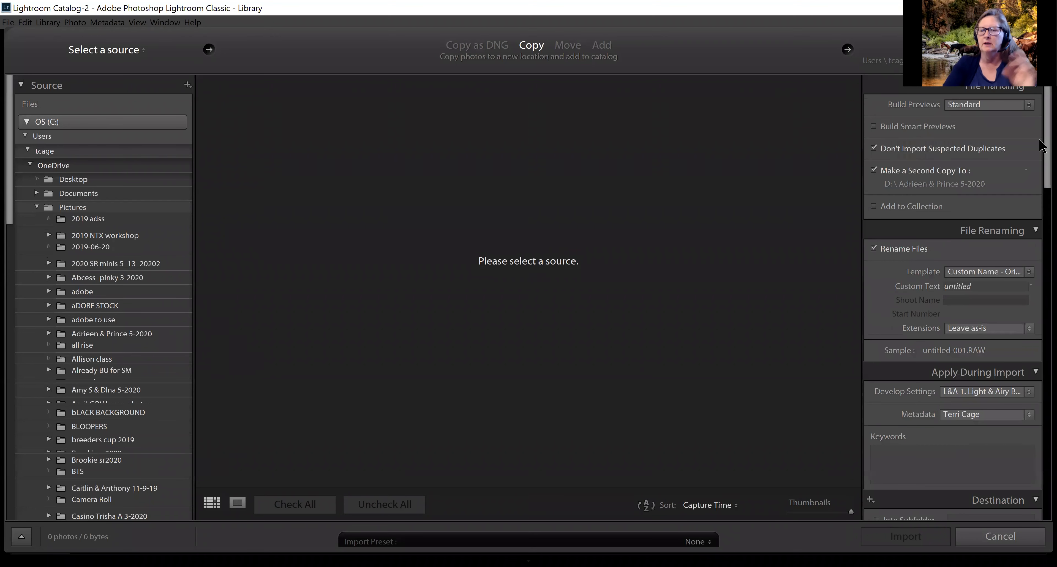
pyautogui.click(999, 538)
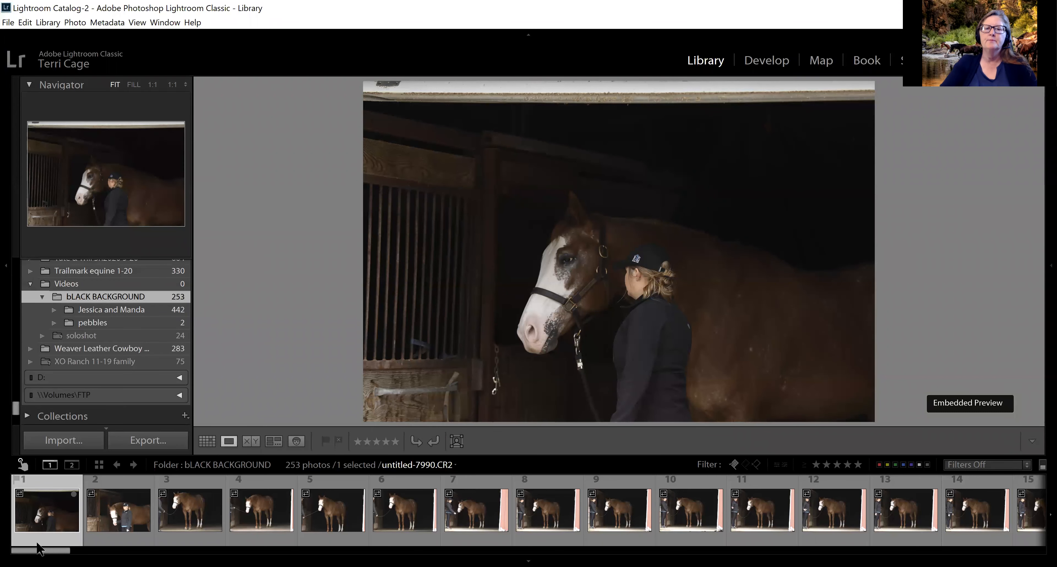
# Flag the first photo as a pick, clear that flag again, and advance to the third photo.
pyautogui.press('p')
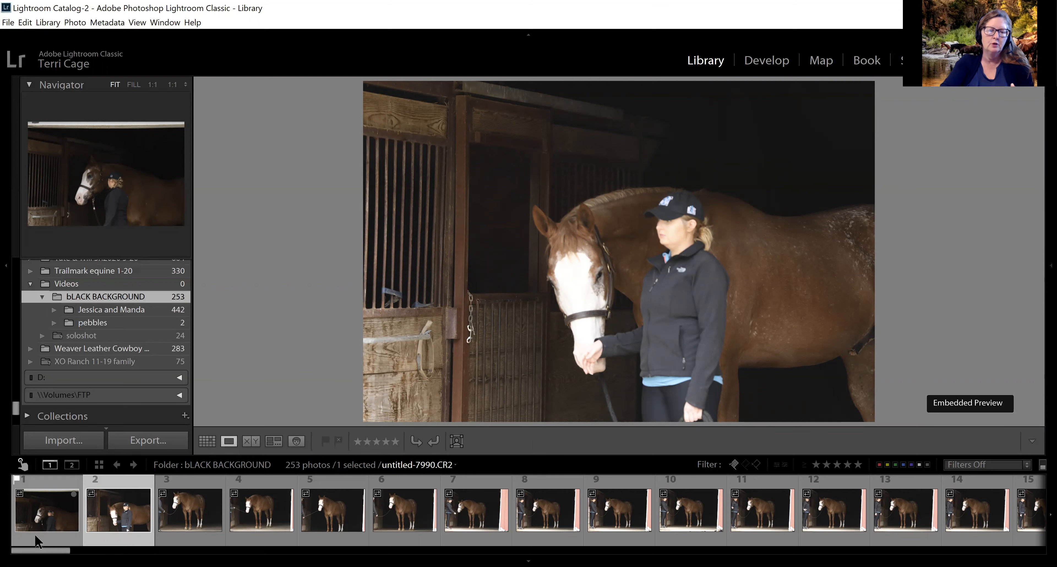
pyautogui.press('Right')
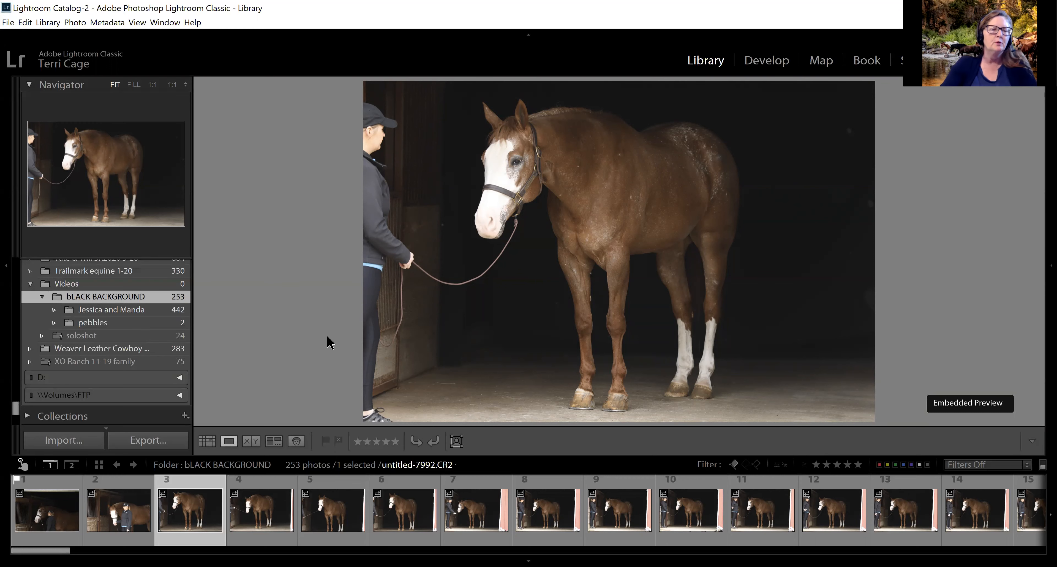
pyautogui.click(44, 495)
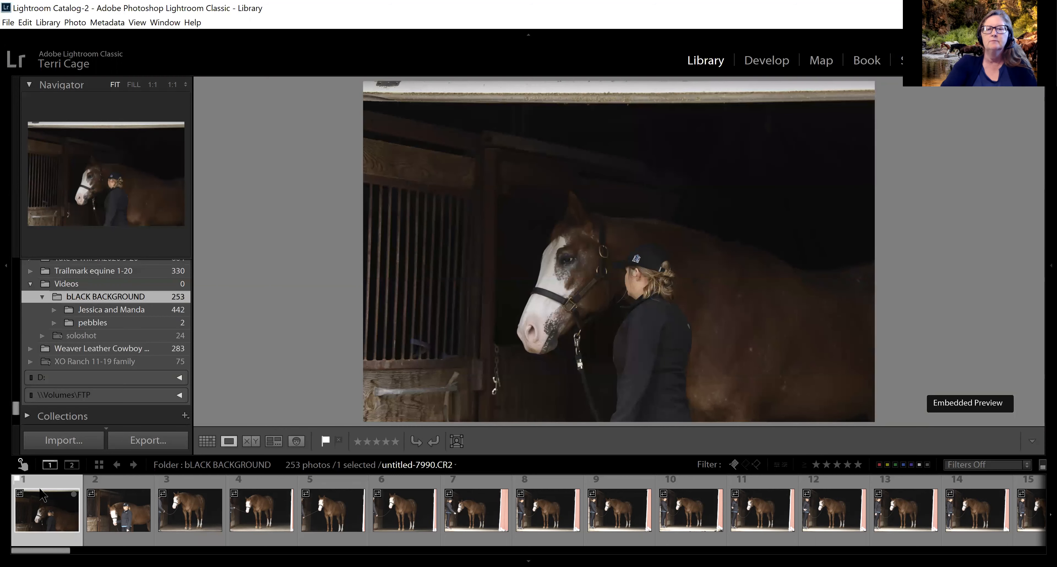
pyautogui.press('Right')
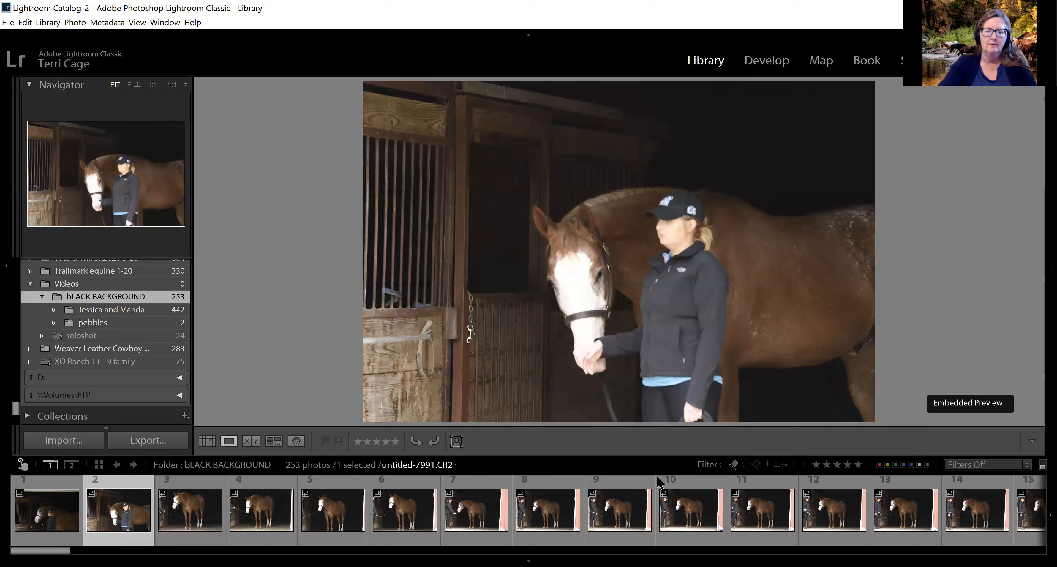
pyautogui.press('u')
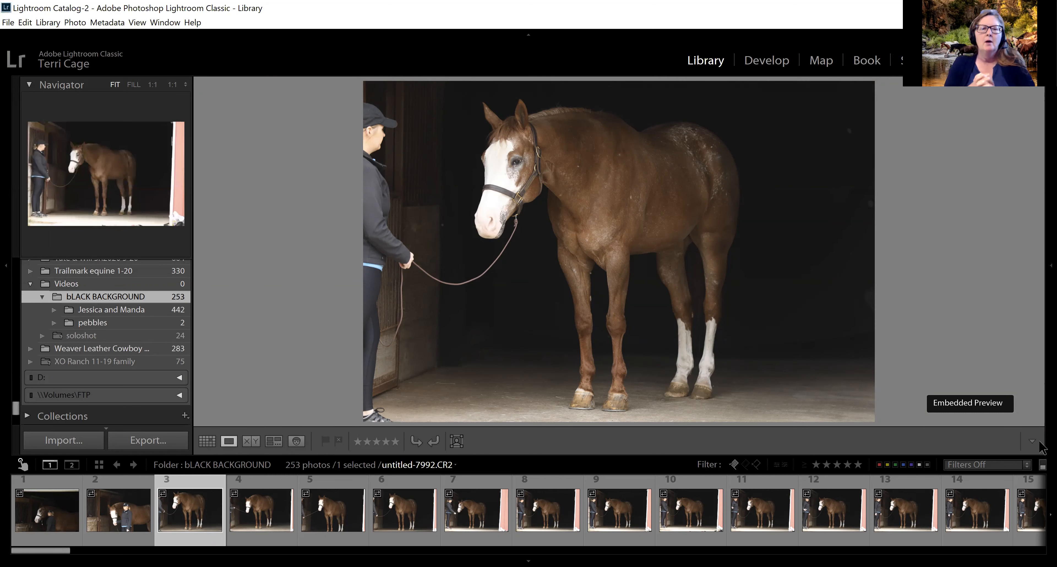
# Enlarge the Navigator preview and check the sharpness of the horse's head in the third photo at 1:1 zoom.
pyautogui.moveTo(1043, 448)
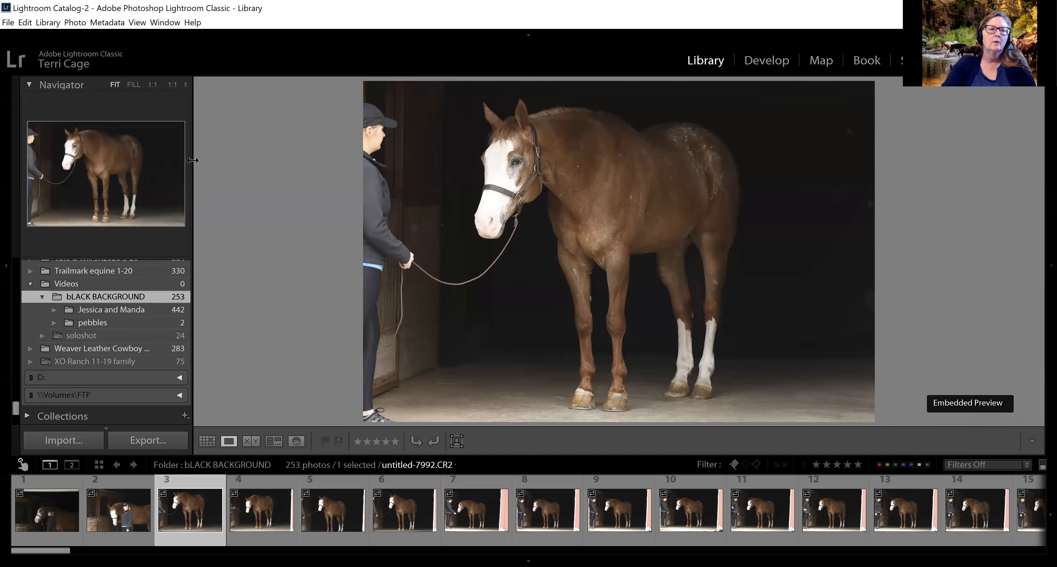
pyautogui.moveTo(192, 160); pyautogui.dragTo(274, 164)
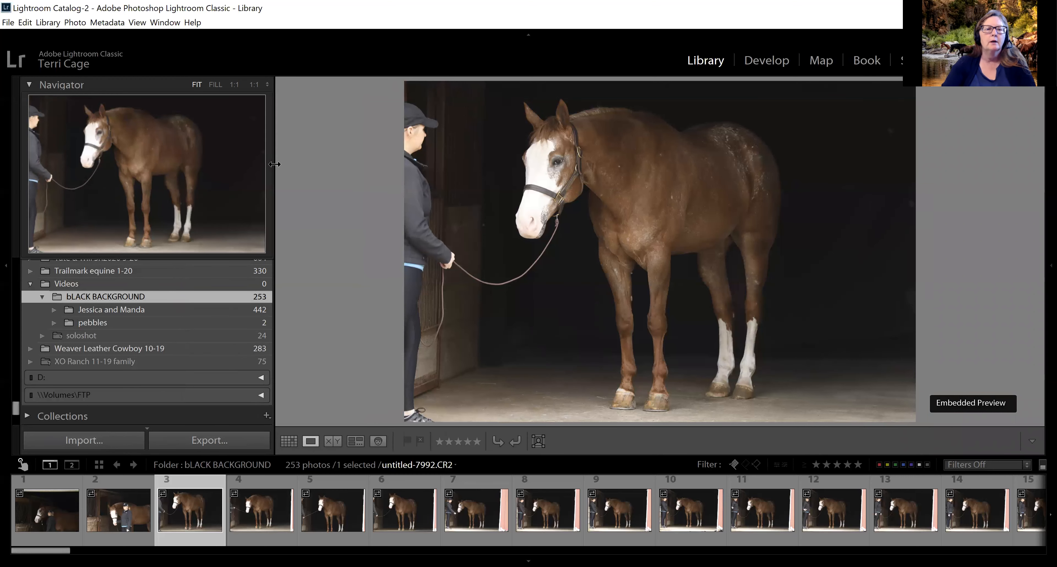
pyautogui.click(234, 85)
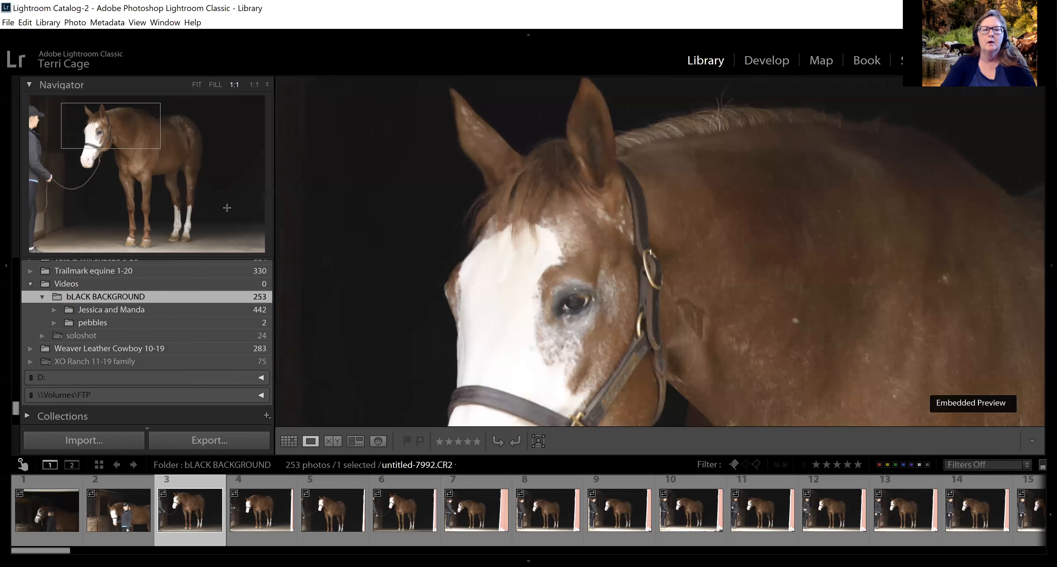
pyautogui.click(112, 134)
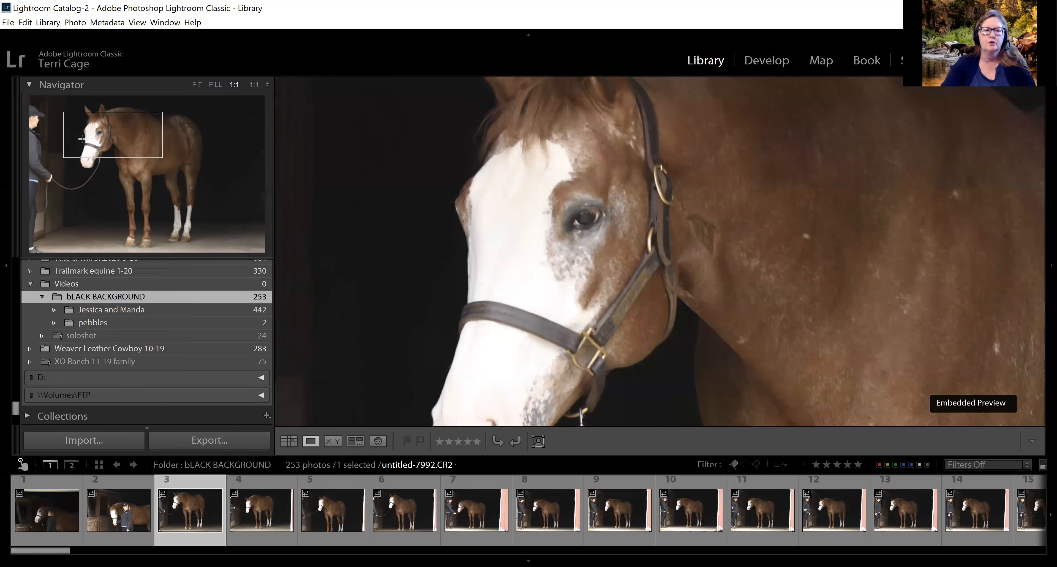
pyautogui.click(82, 122)
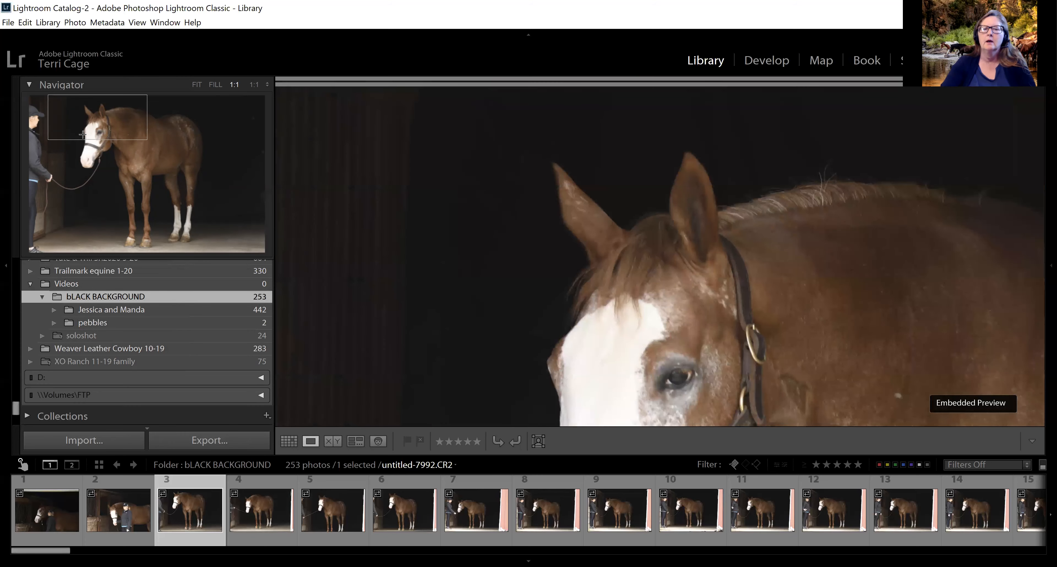
pyautogui.click(84, 138)
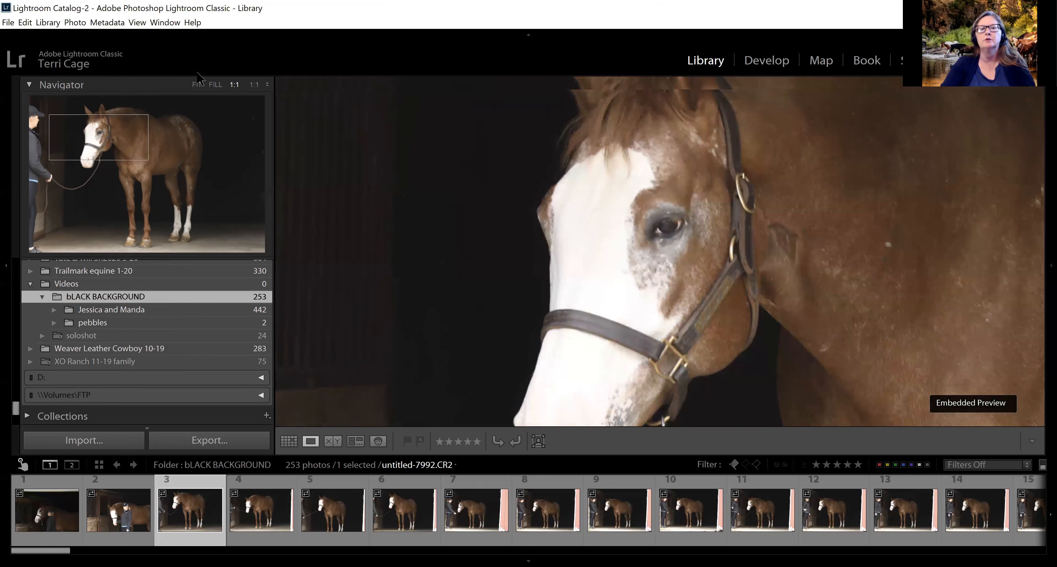
# Switch to the Develop module, hide the adjustment sliders, and examine the horse's eye and ears at 1:1.
pyautogui.click(766, 62)
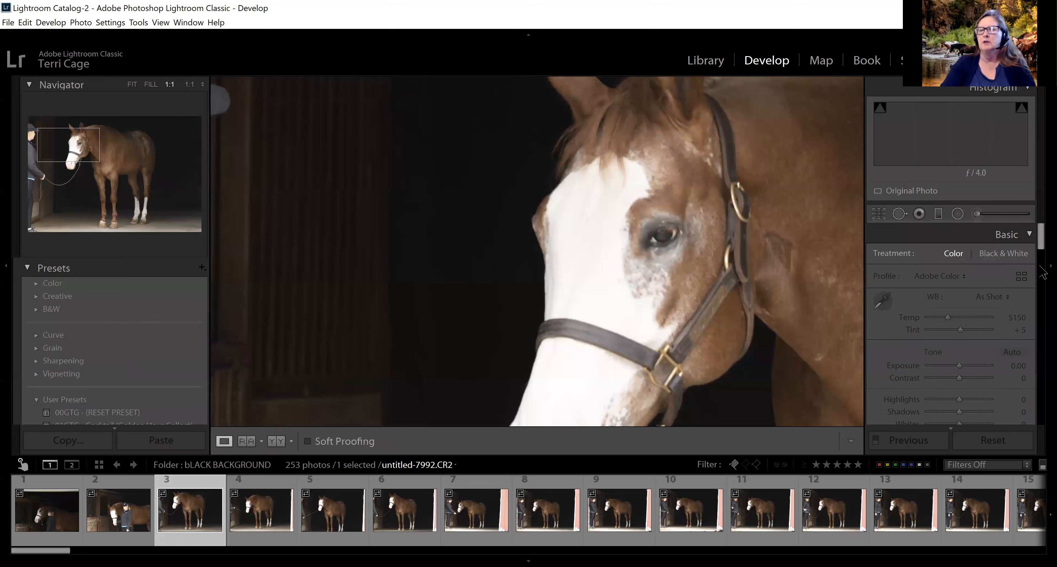
pyautogui.click(1042, 273)
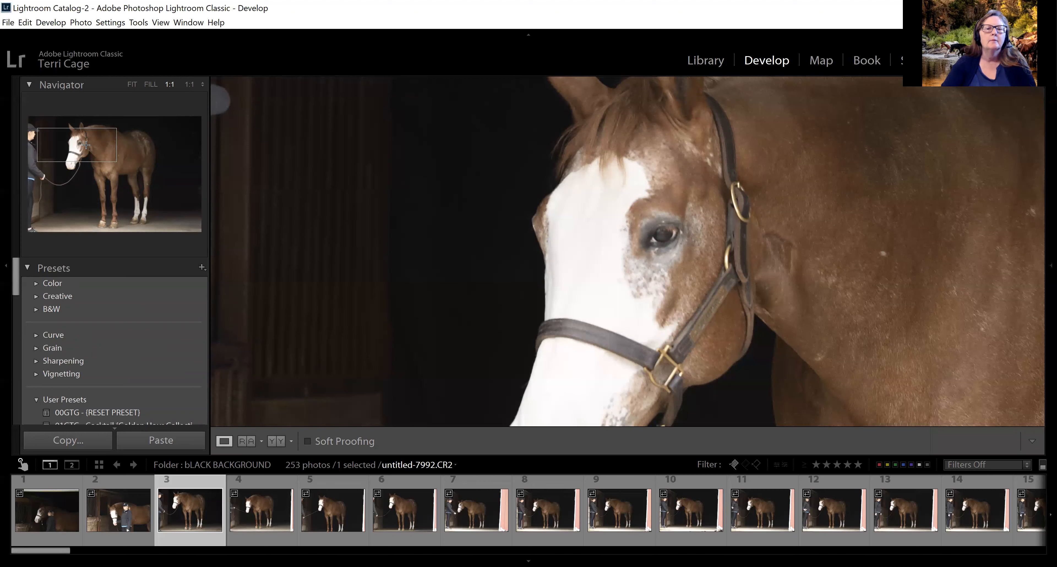
pyautogui.click(86, 145)
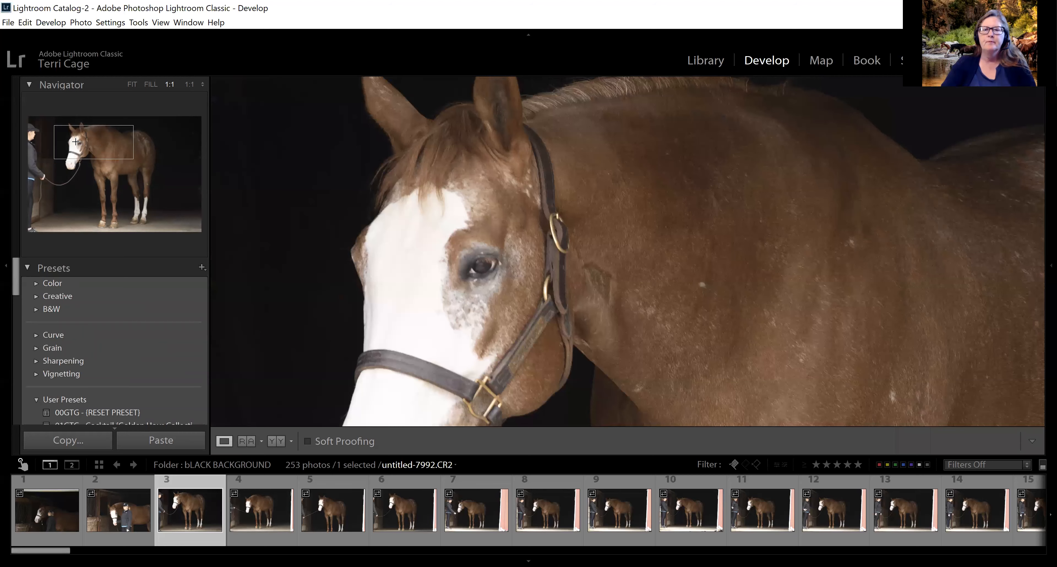
pyautogui.click(76, 142)
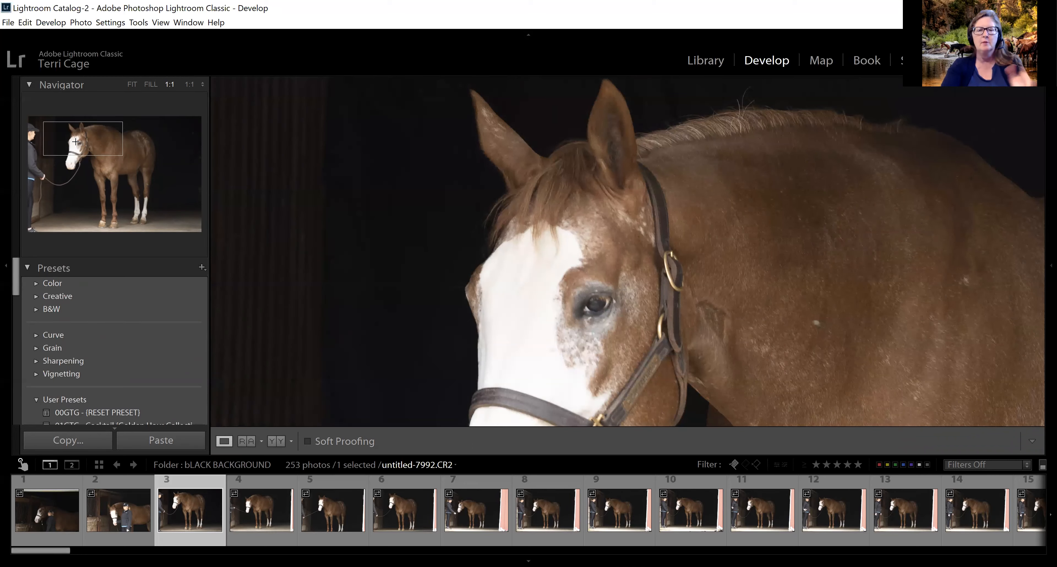
# Advance to the fourth and fifth photos and examine the horse's face and ears at 1:1.
pyautogui.press('Right')
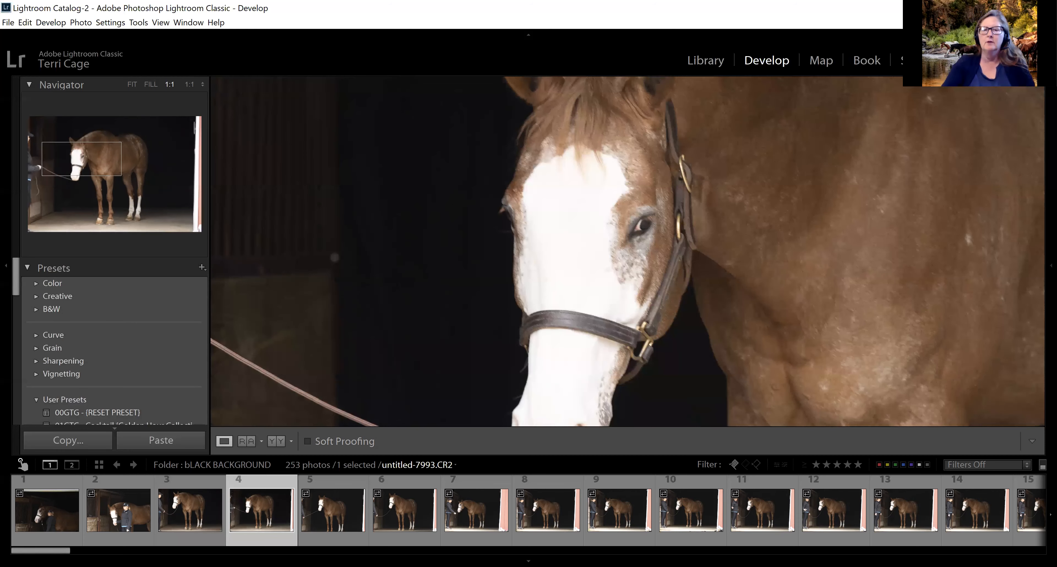
pyautogui.press('Right')
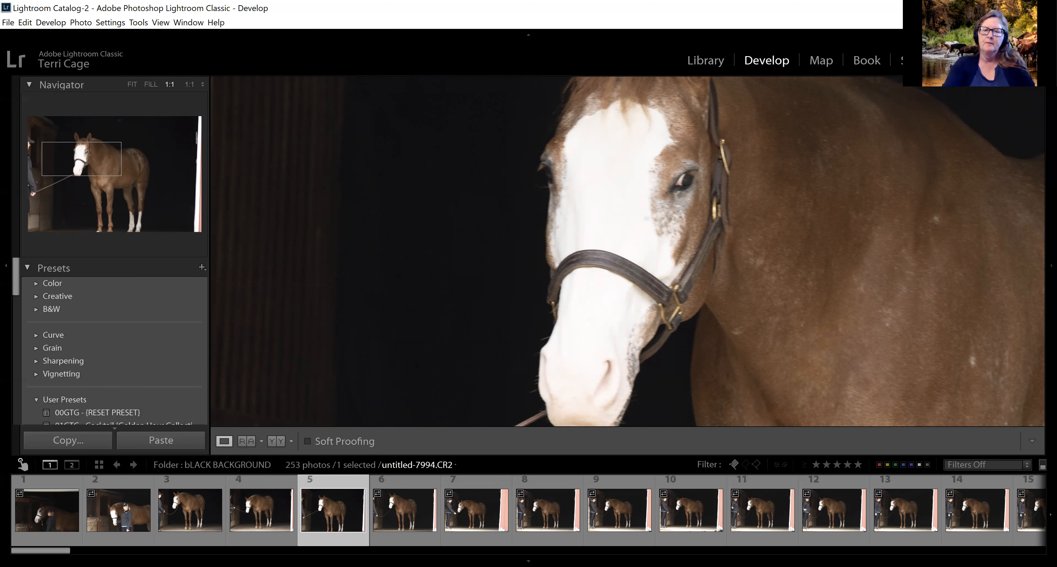
pyautogui.moveTo(649, 197); pyautogui.dragTo(606, 299)
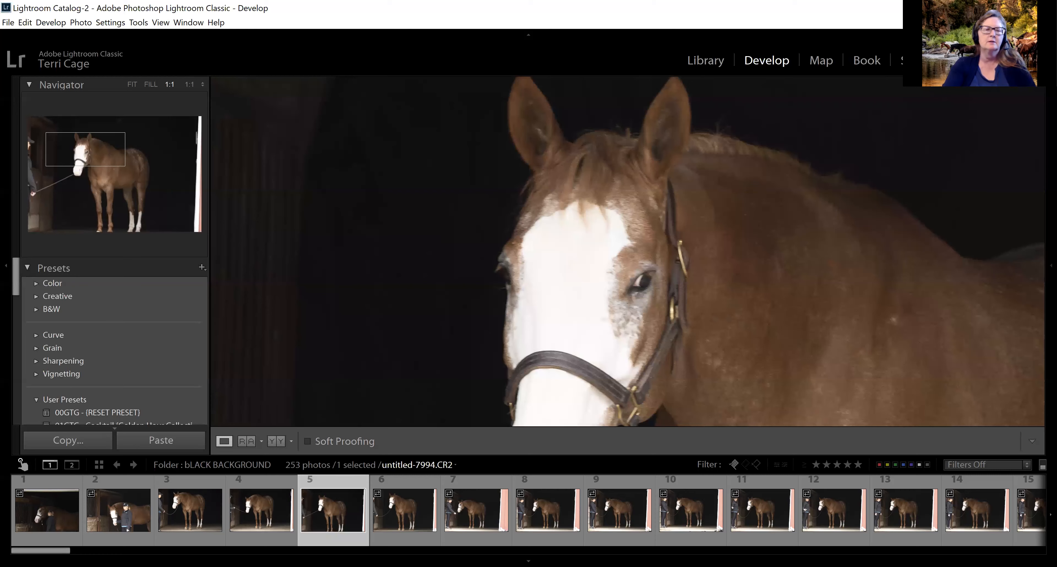
# Leave the fifth photo unflagged, and examine the horse's head, legs and hooves in the sixth photo at 1:1.
pyautogui.press('u')
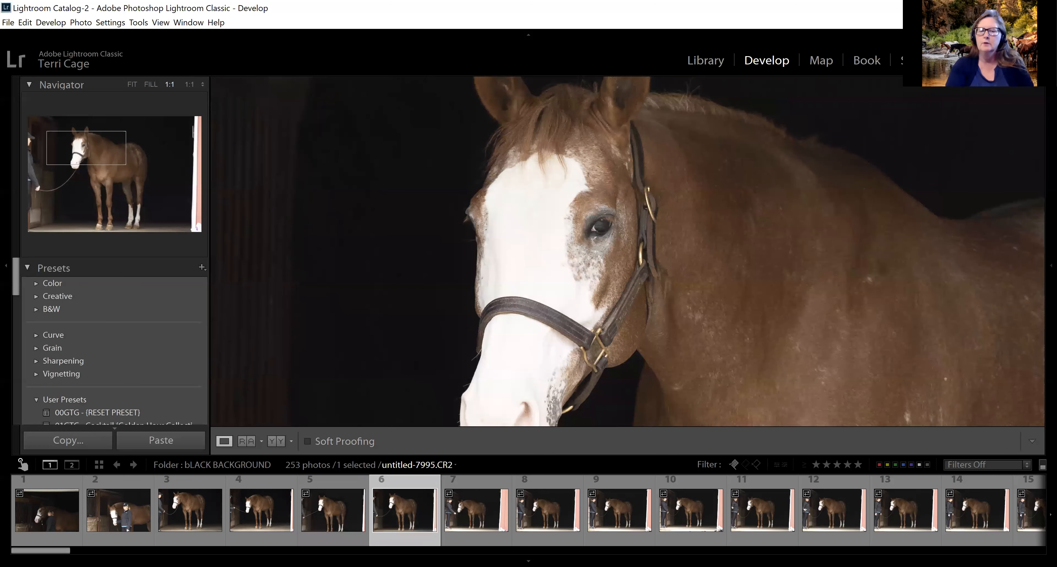
pyautogui.moveTo(735, 320); pyautogui.dragTo(725, 371)
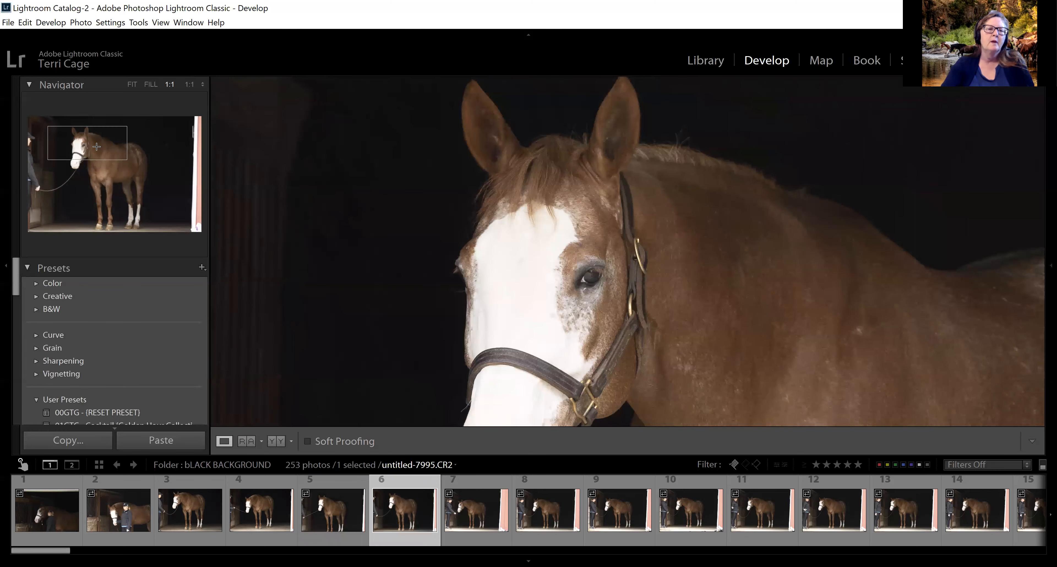
pyautogui.click(121, 224)
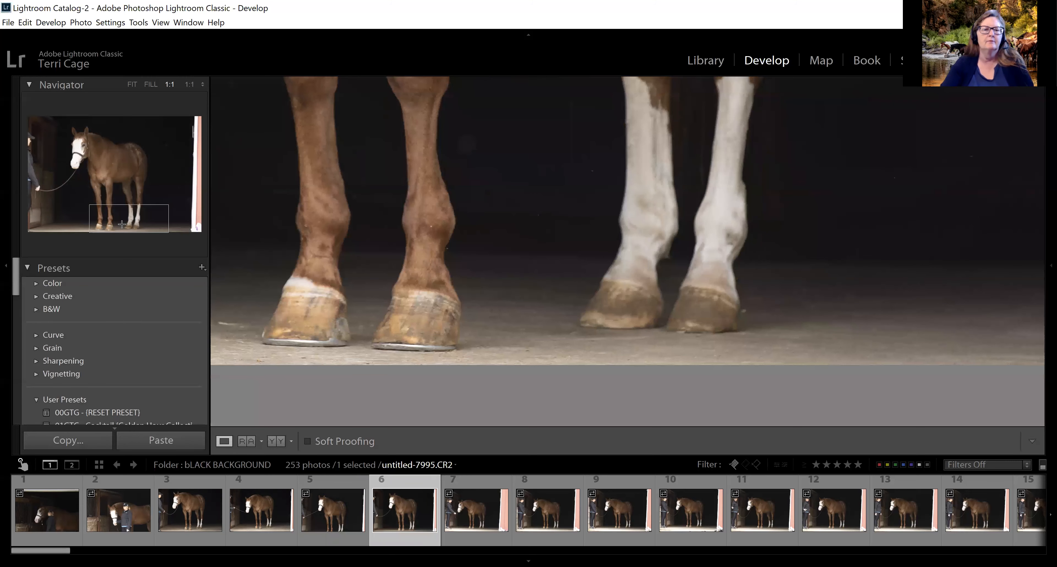
pyautogui.click(108, 224)
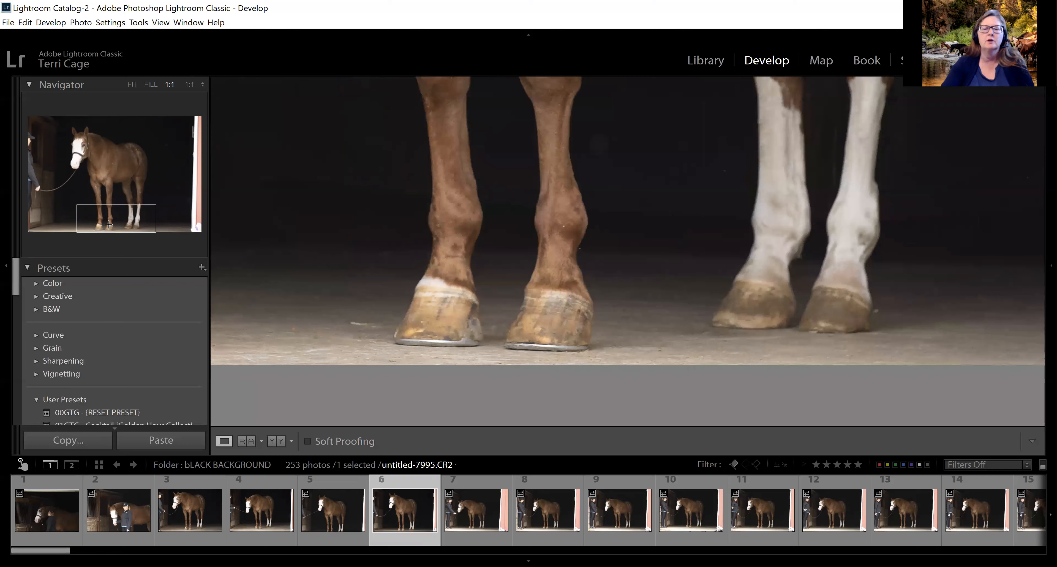
pyautogui.click(125, 223)
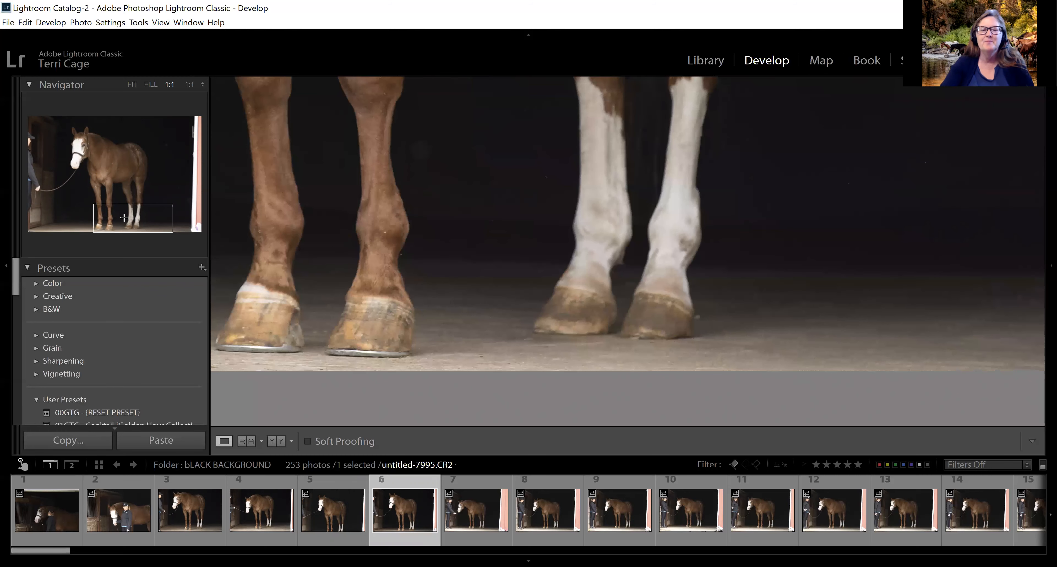
pyautogui.click(124, 218)
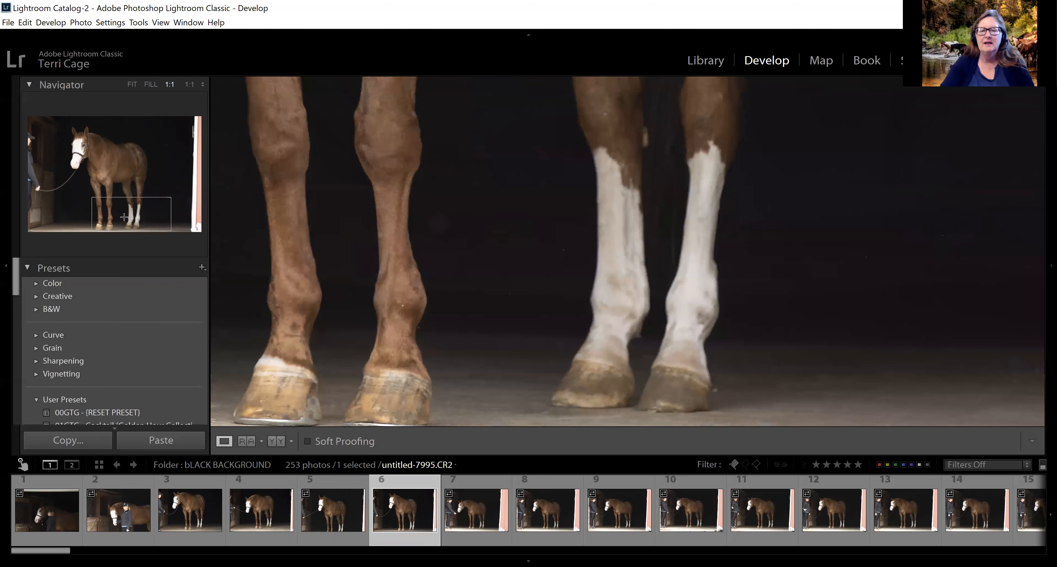
pyautogui.click(124, 222)
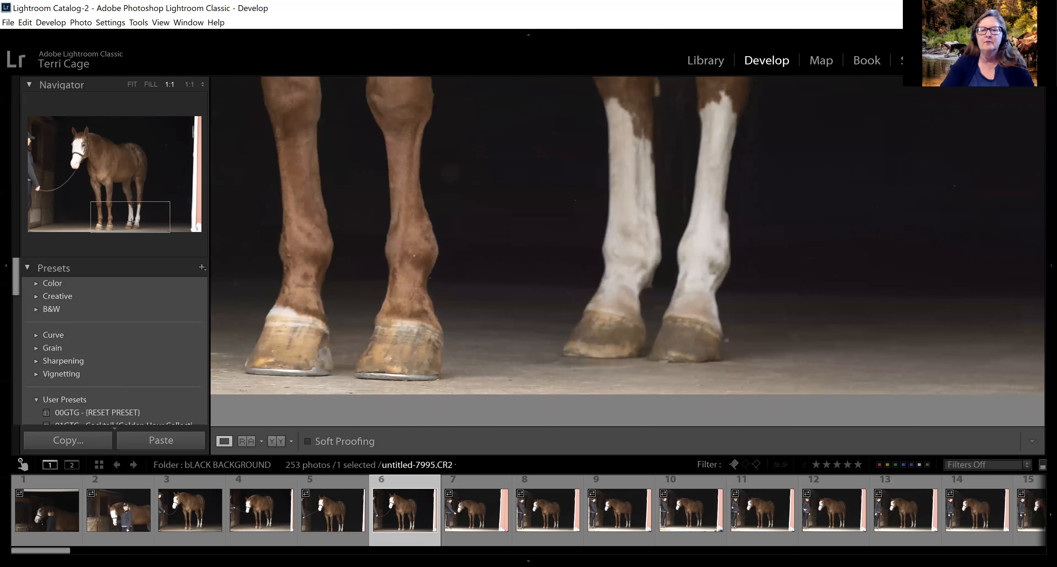
pyautogui.click(126, 220)
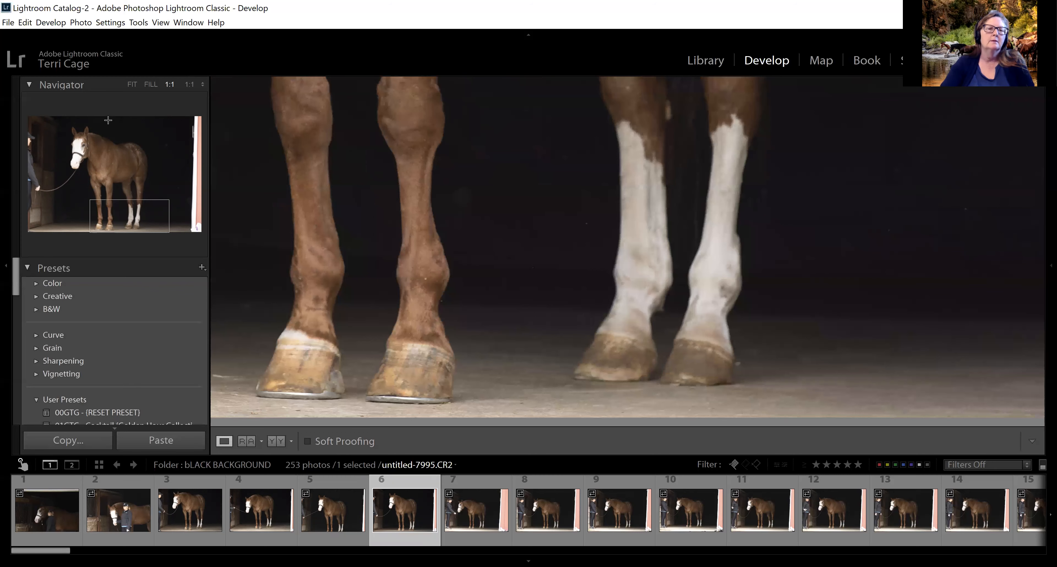
pyautogui.click(80, 146)
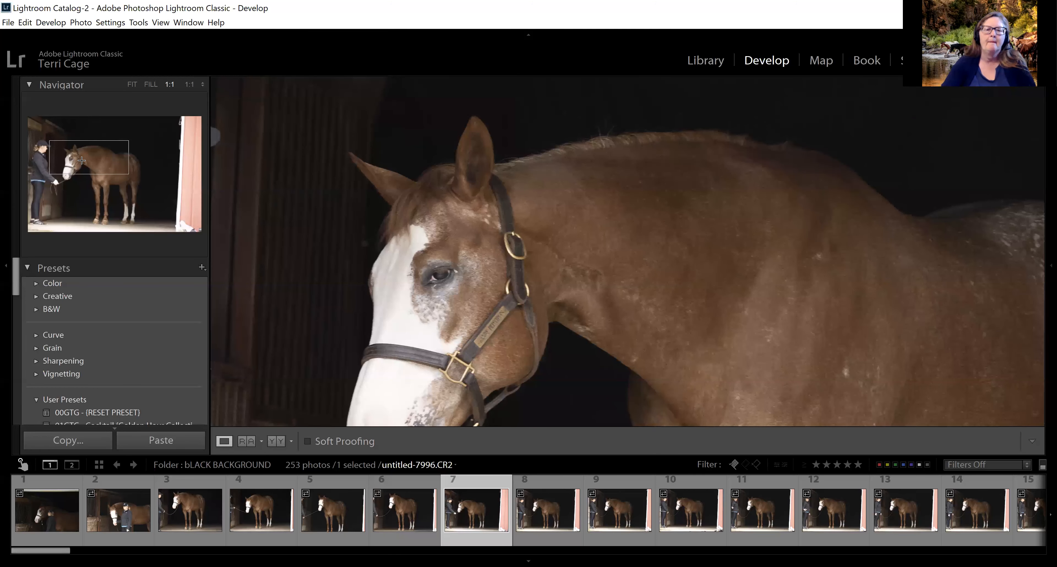
# Check the horse's head, body and front at 1:1 in the eighth photo, and flag that photo as a pick.
pyautogui.press('Right')
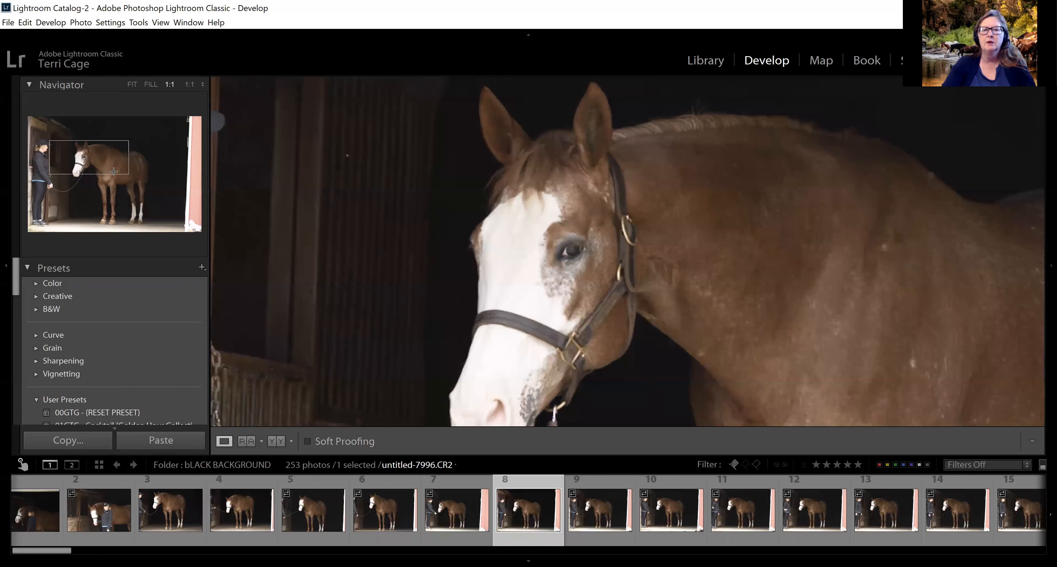
pyautogui.click(89, 166)
pyautogui.click(118, 168)
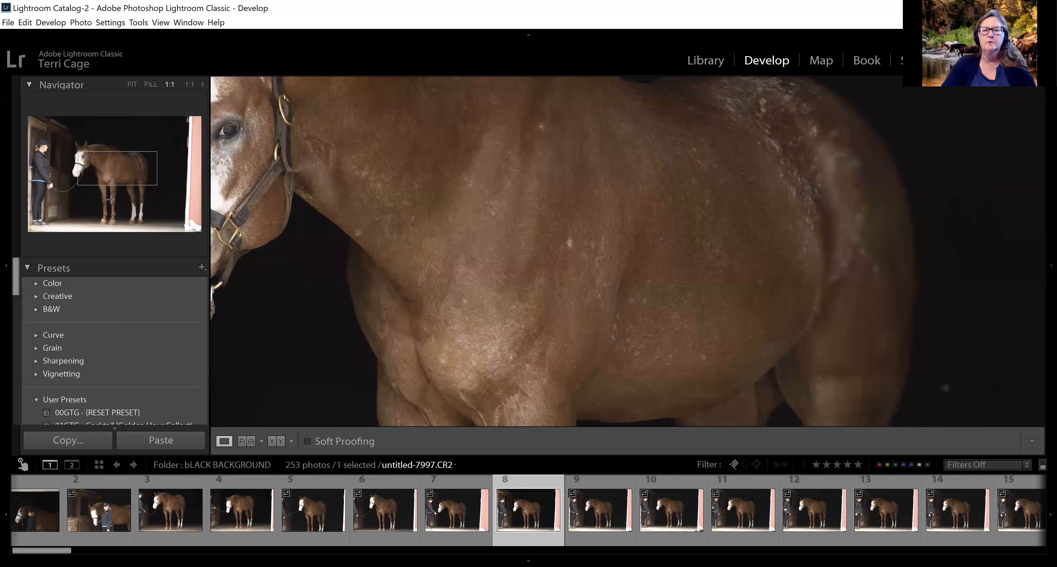
pyautogui.click(82, 179)
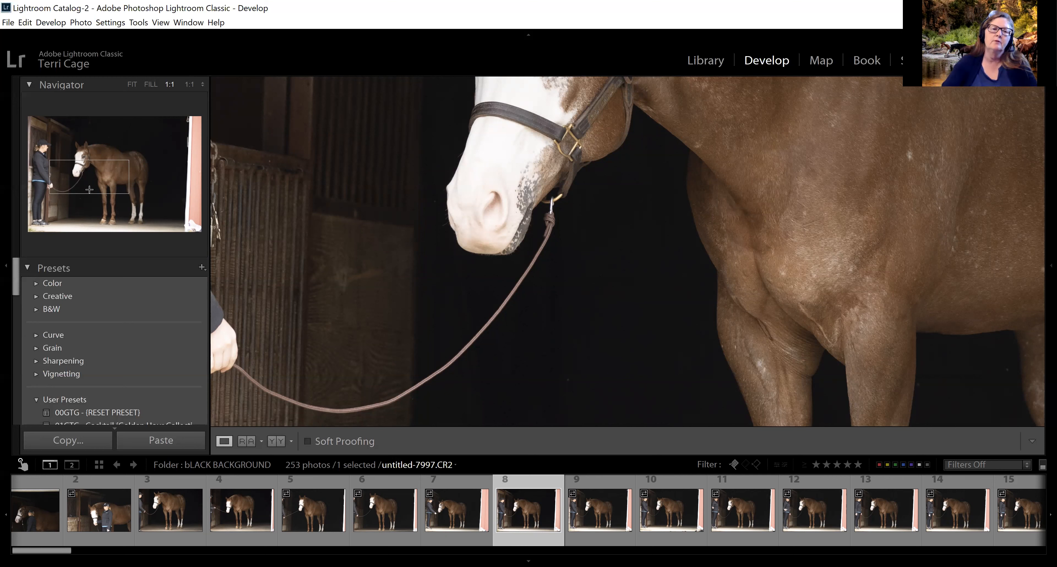
pyautogui.click(87, 164)
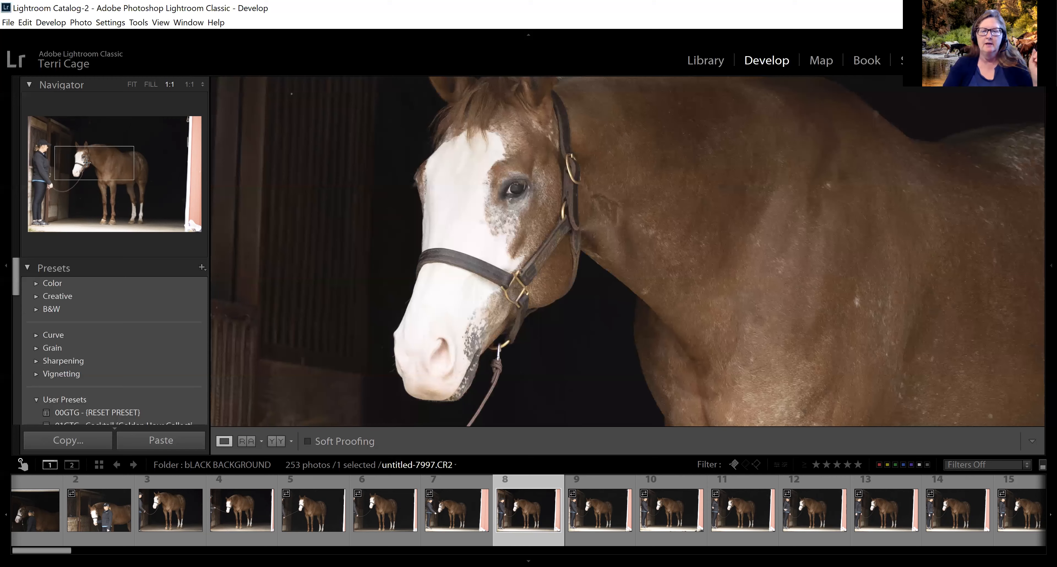
pyautogui.press('p')
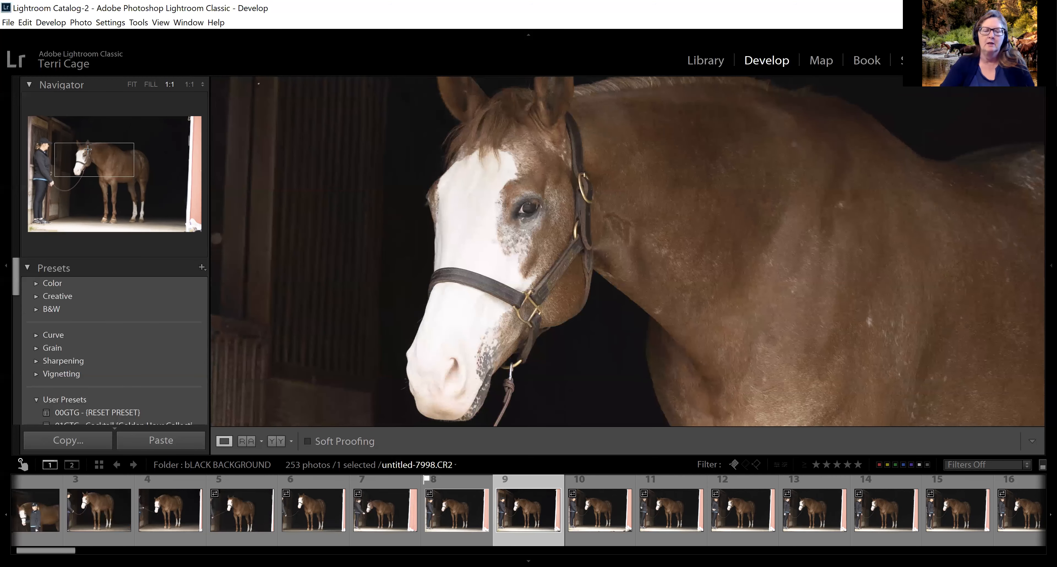
# Check the horse's head in the ninth to eleventh photos, leave the ninth and tenth unflagged, and flag the eleventh as a pick.
pyautogui.moveTo(86, 162); pyautogui.dragTo(84, 162)
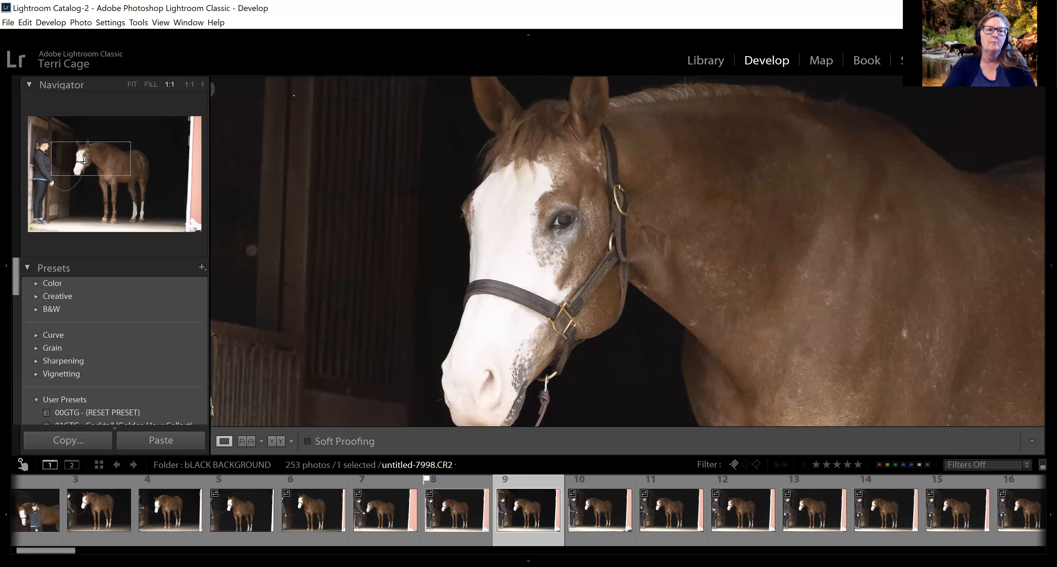
pyautogui.press('u')
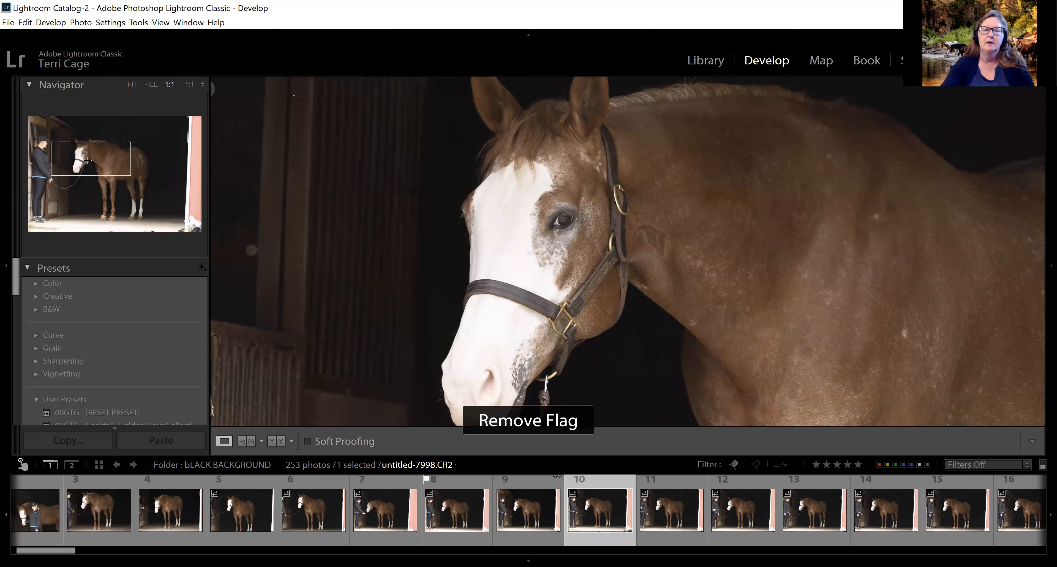
pyautogui.press('Right')
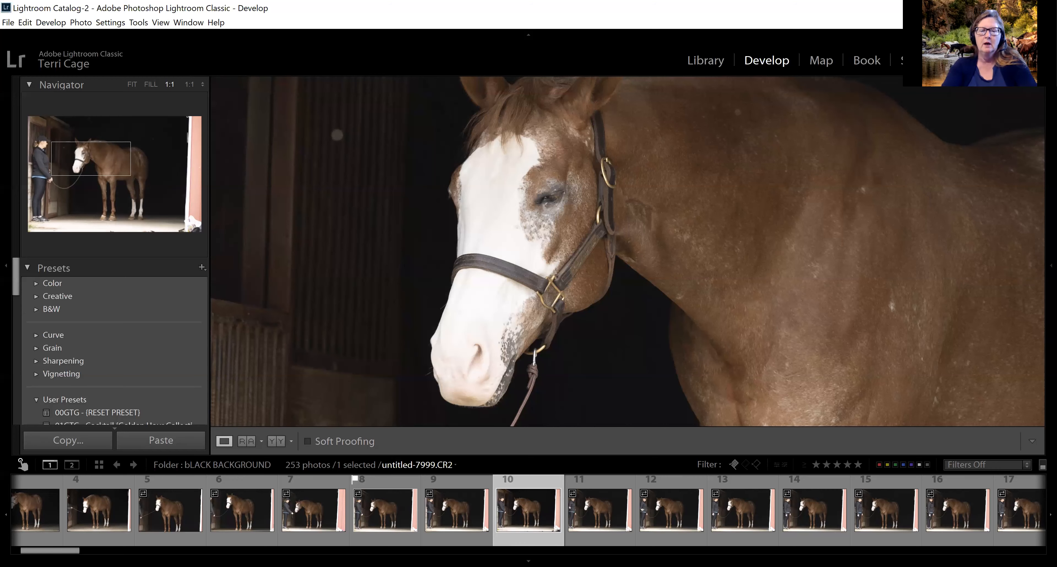
pyautogui.press('Right')
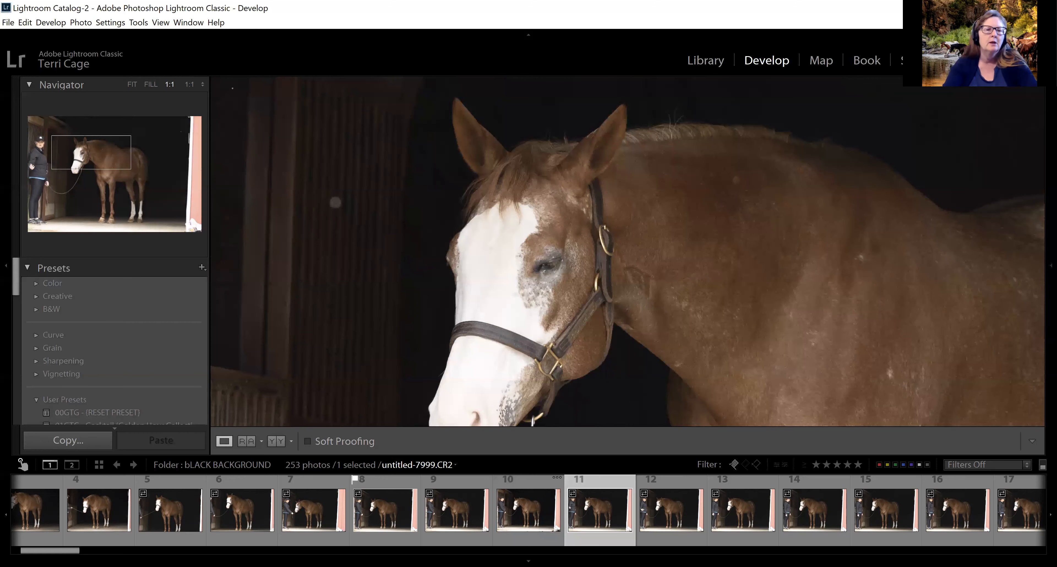
pyautogui.press('p')
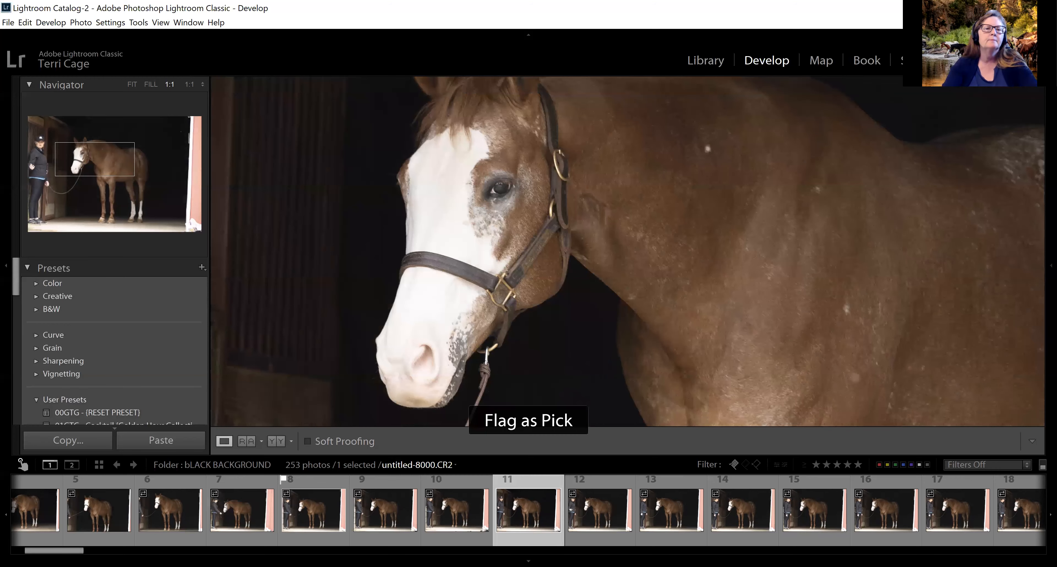
pyautogui.press('p')
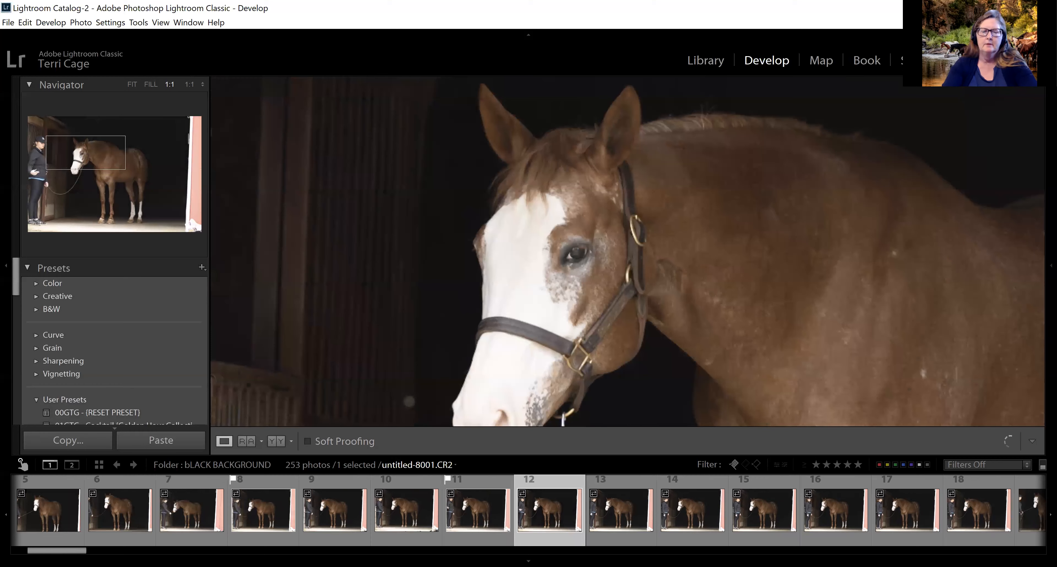
# Pass over photos 12 to 14 without a flag and flag photo 15 as a pick.
pyautogui.press('Right')
pyautogui.press('Right')
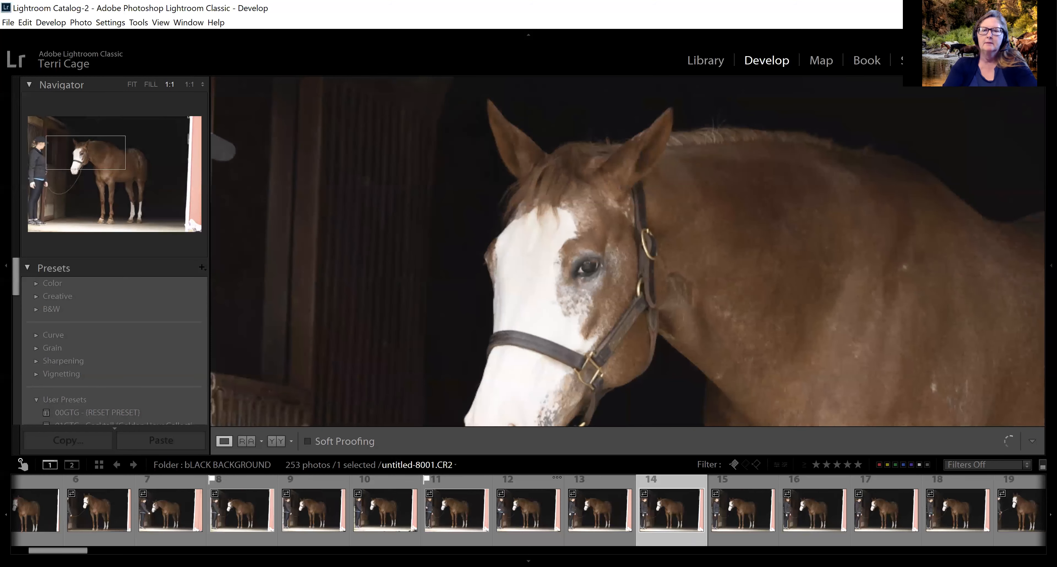
pyautogui.press('Right')
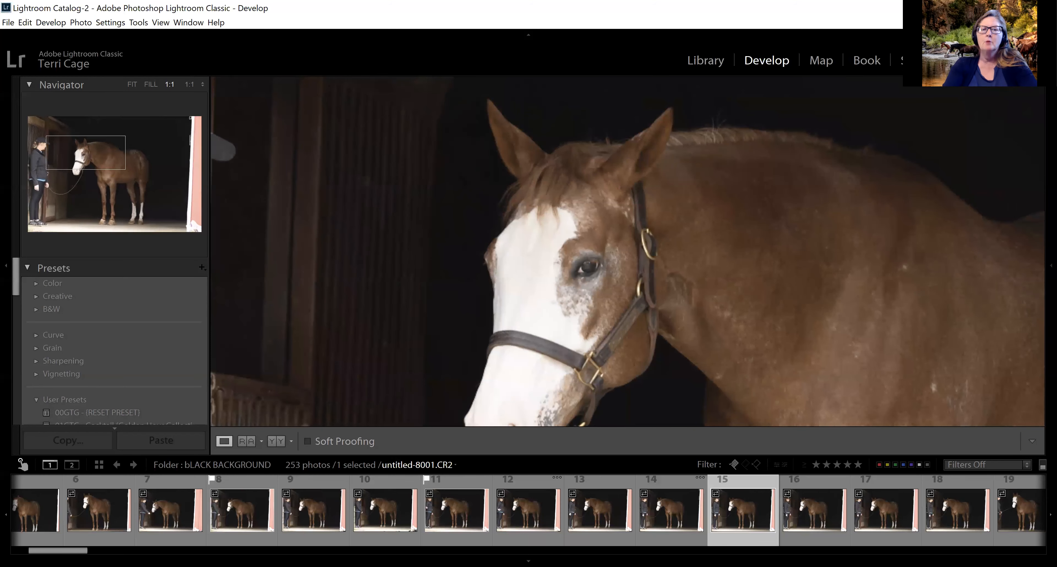
pyautogui.press('Right')
pyautogui.press('Right')
pyautogui.press('Right')
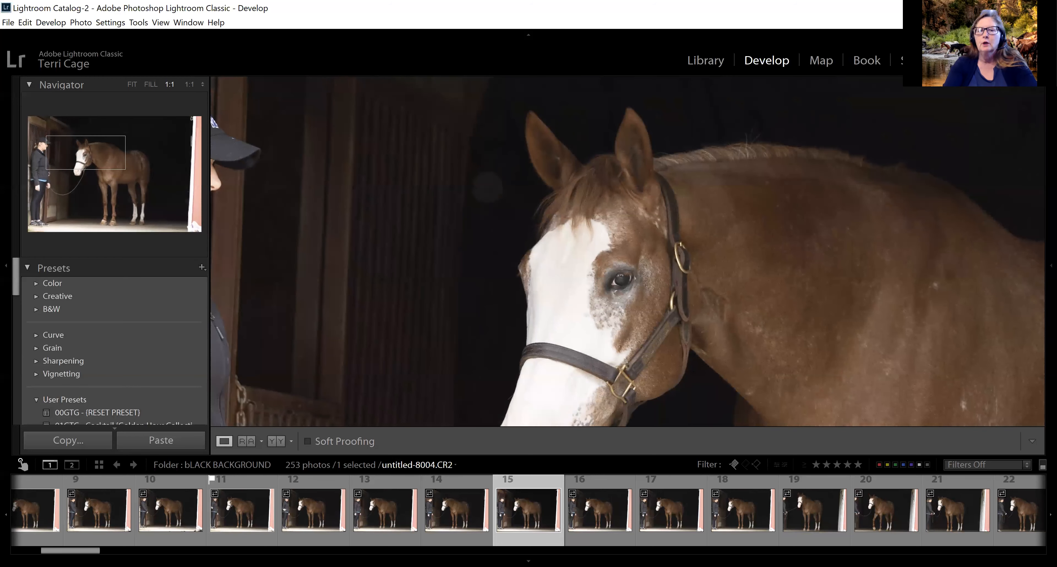
pyautogui.press('Right')
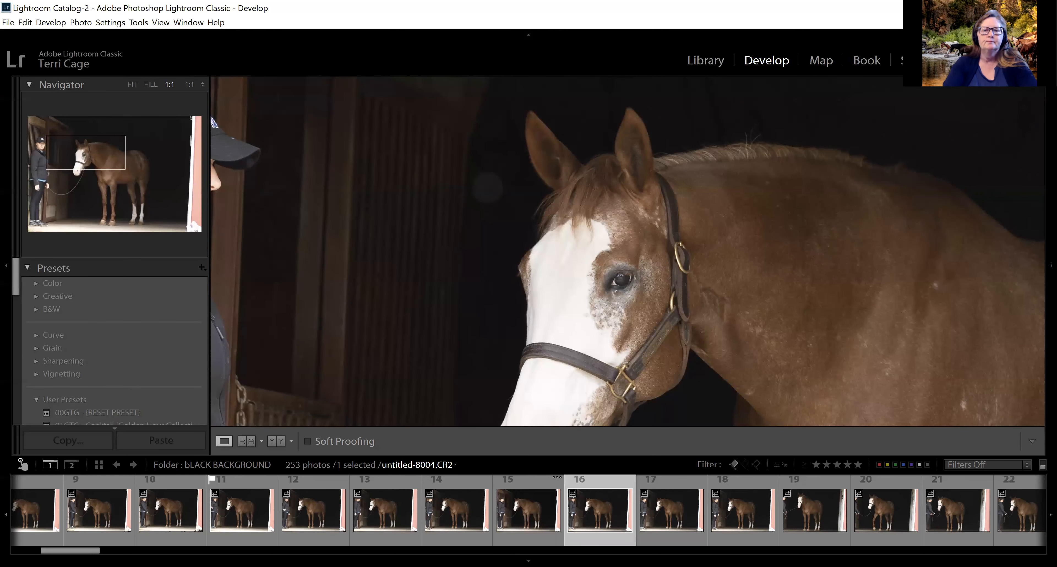
# Compare the horse's eye and ears in photos 16 to 18 at 1:1, leaving them unflagged, and advance to photo 19.
pyautogui.press('Right')
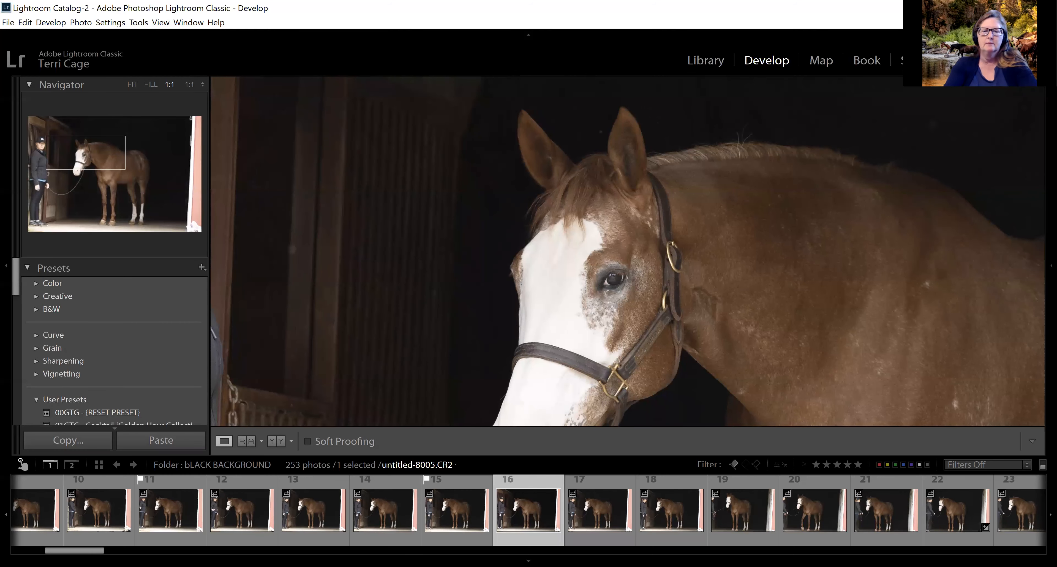
pyautogui.press('Right')
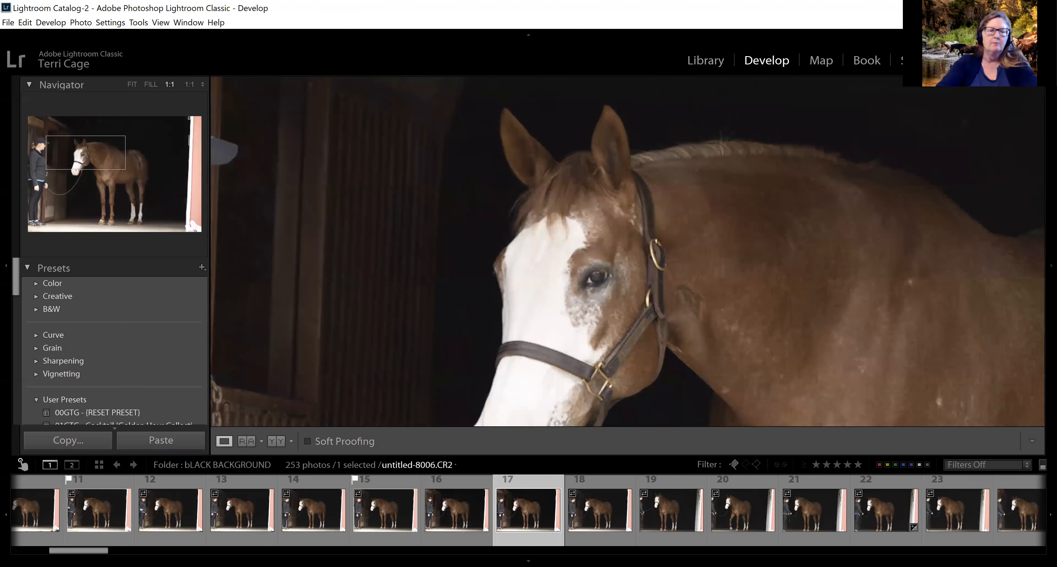
pyautogui.press('Right')
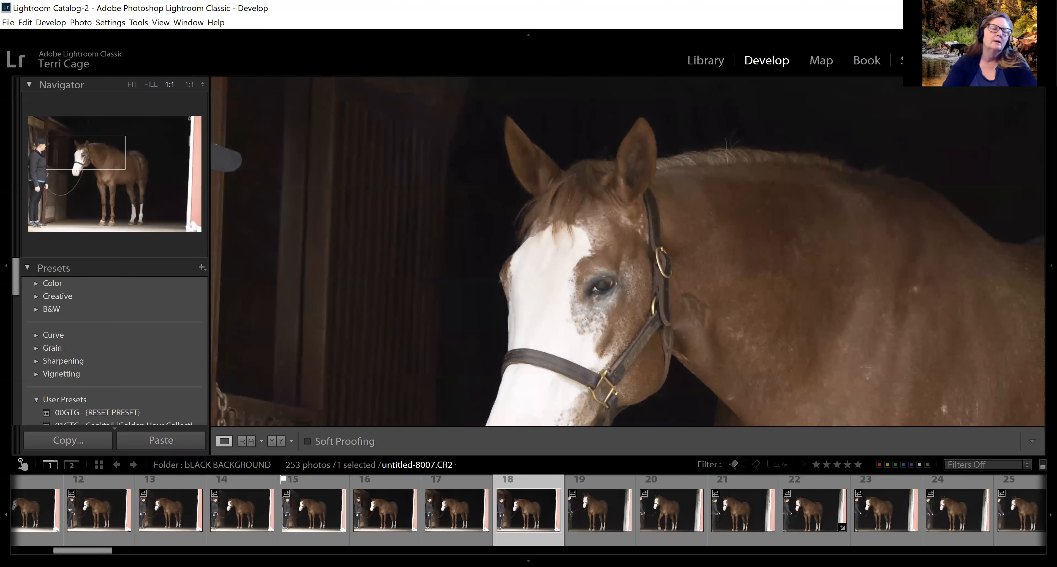
pyautogui.press('Right')
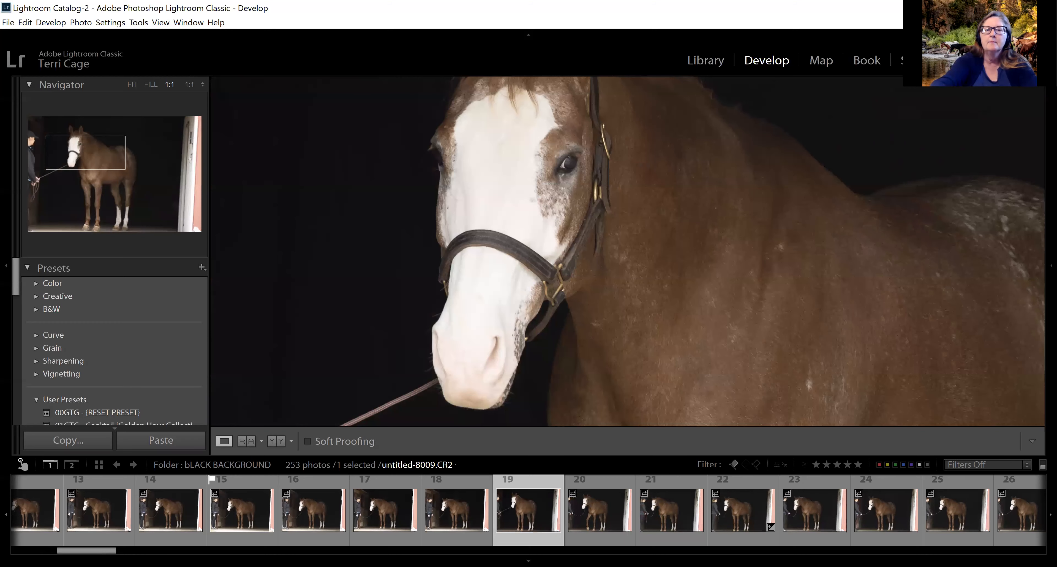
# Check the ears, face and hooves in photo 19 at 1:1 and flag it as a pick.
pyautogui.moveTo(534, 251); pyautogui.dragTo(531, 341)
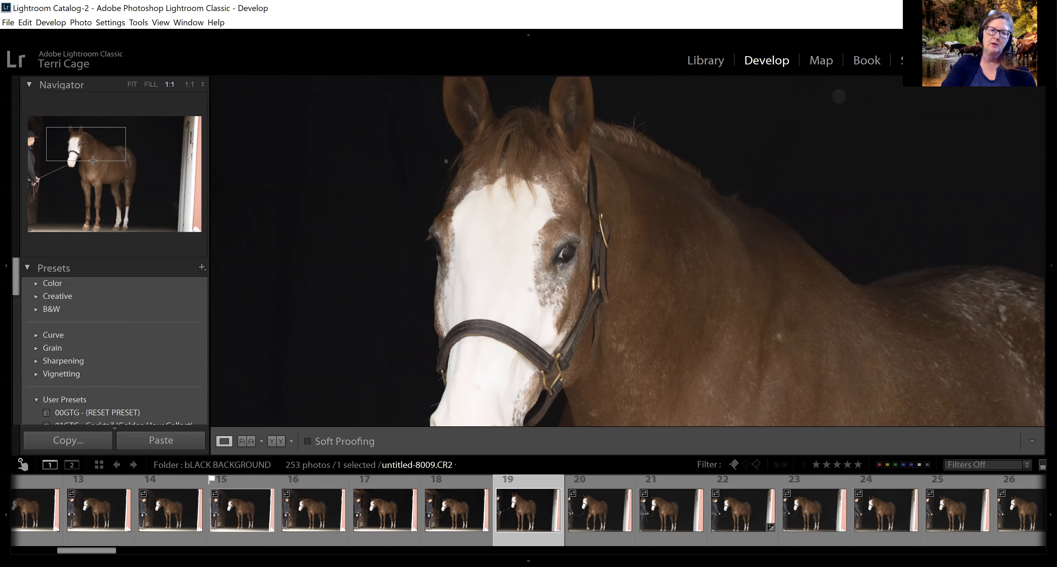
pyautogui.click(129, 235)
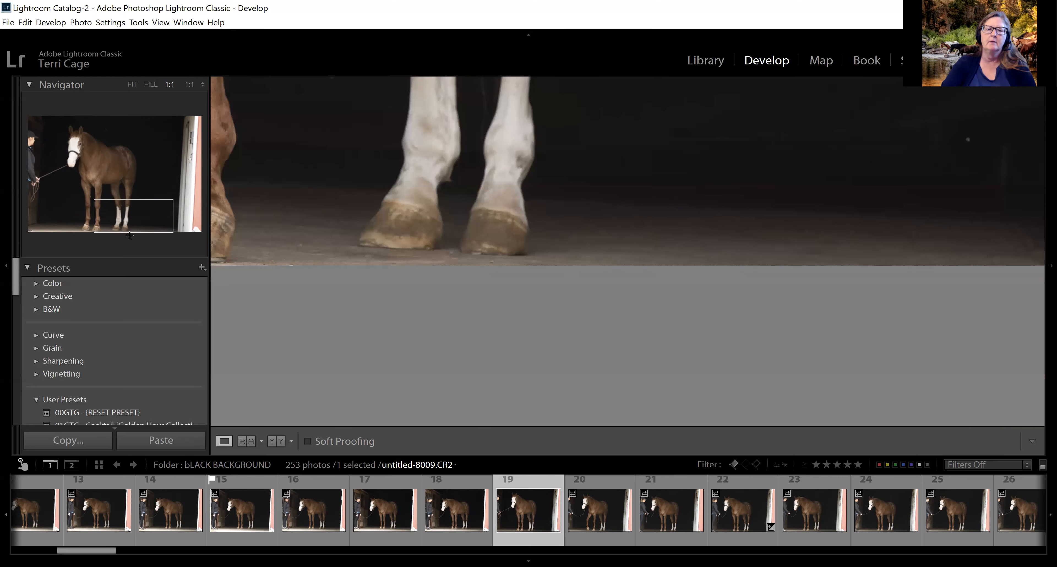
pyautogui.moveTo(108, 234); pyautogui.dragTo(102, 234)
pyautogui.click(102, 235)
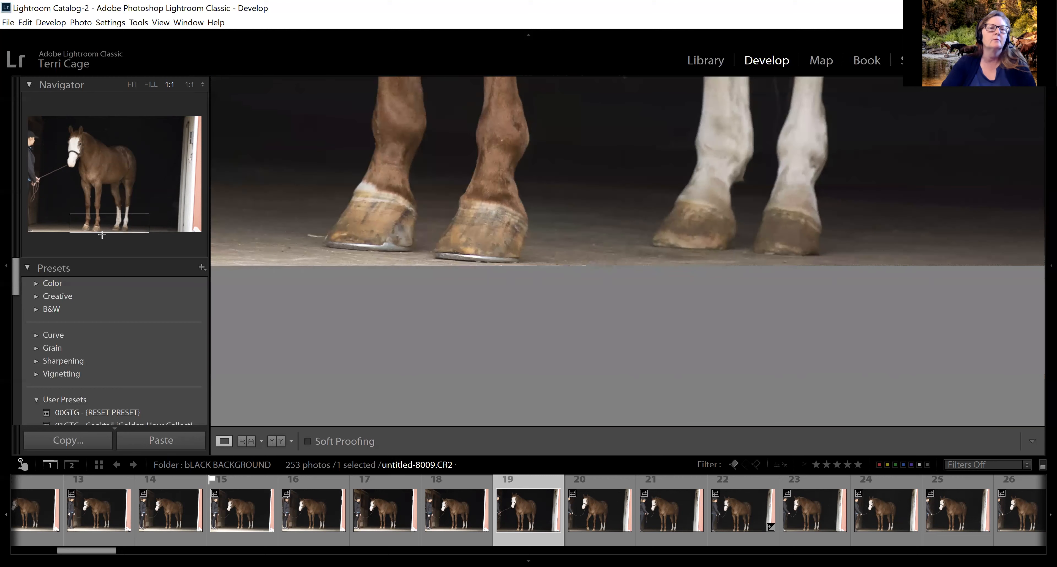
pyautogui.click(85, 143)
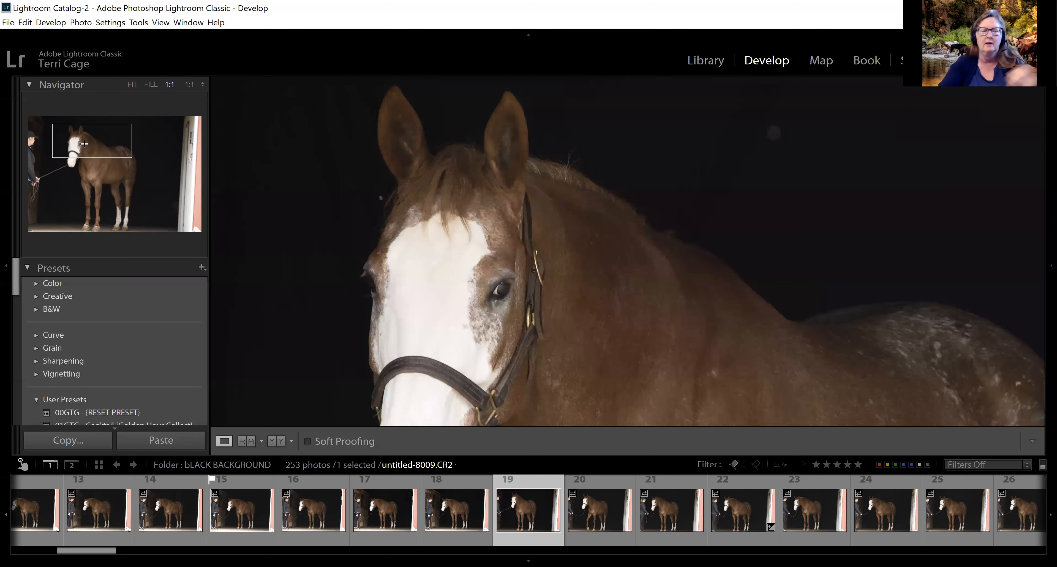
pyautogui.press('Right')
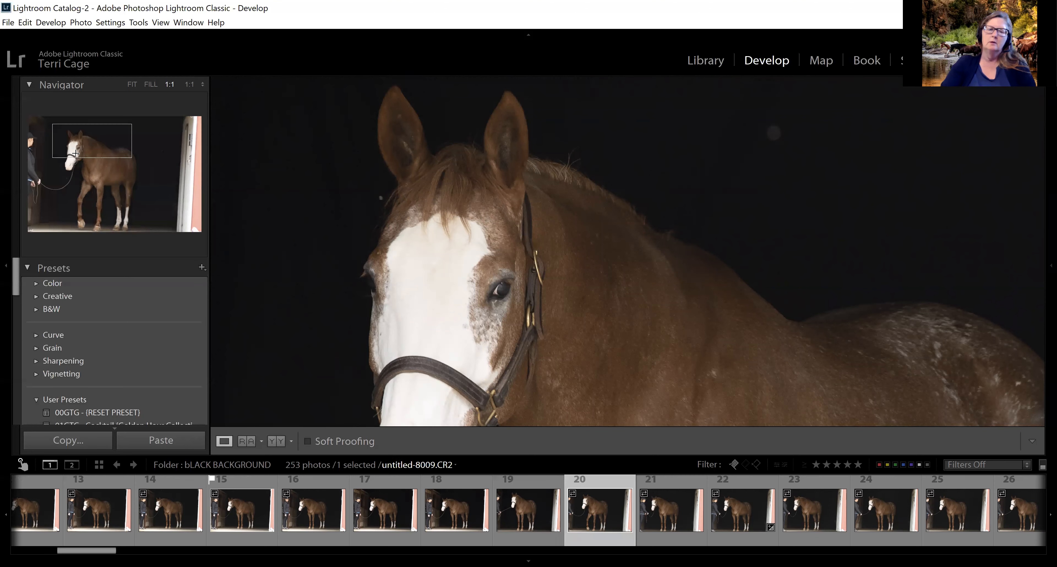
# Check the hooves, legs and chest in photo 20 at 1:1 and flag it as a pick.
pyautogui.click(87, 218)
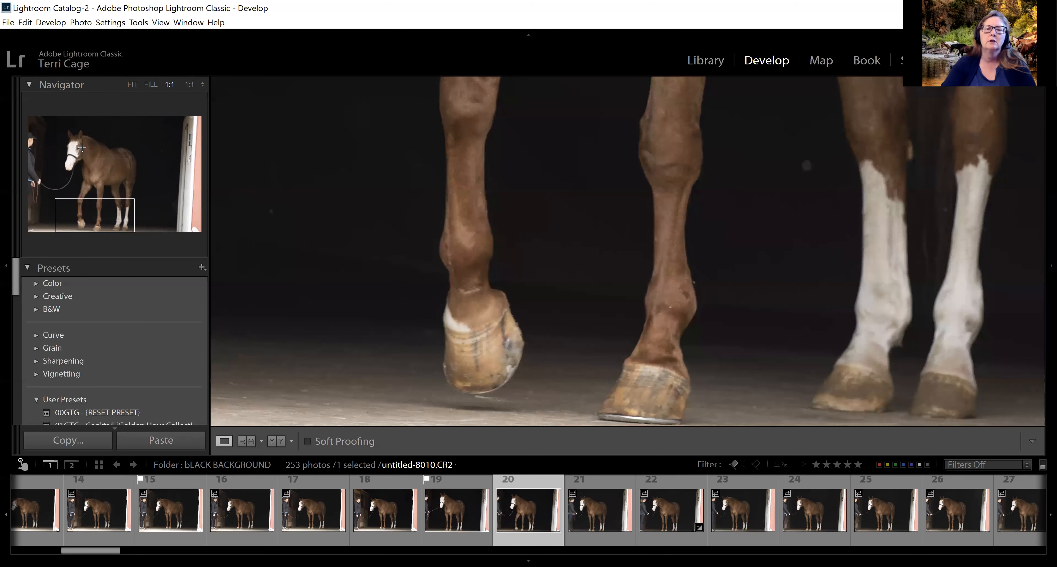
pyautogui.click(88, 212)
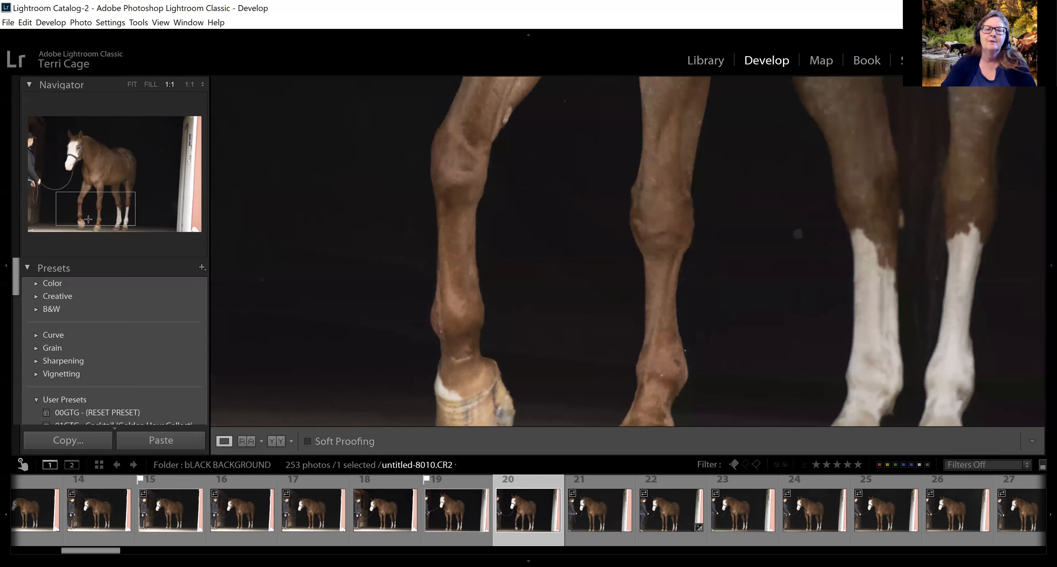
pyautogui.click(91, 181)
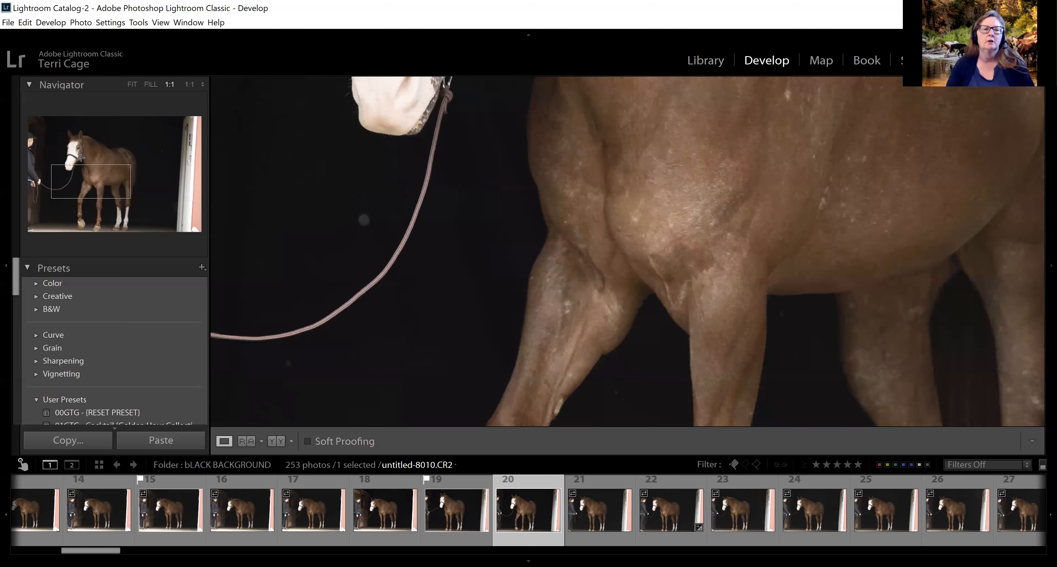
pyautogui.press('Right')
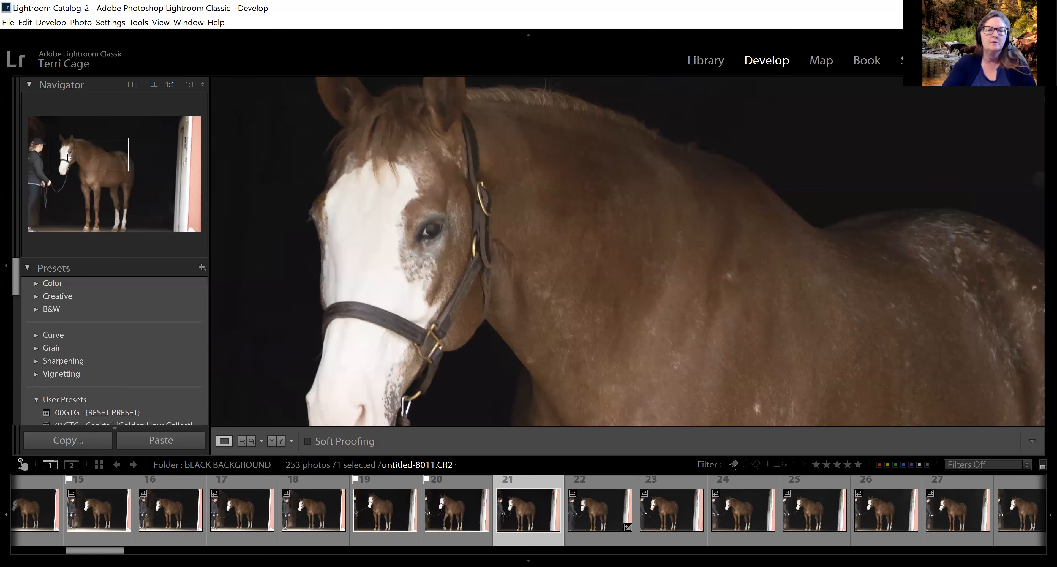
# Check the horse's head in photos 21 to 26 at 1:1, leaving all of them unflagged.
pyautogui.press('Right')
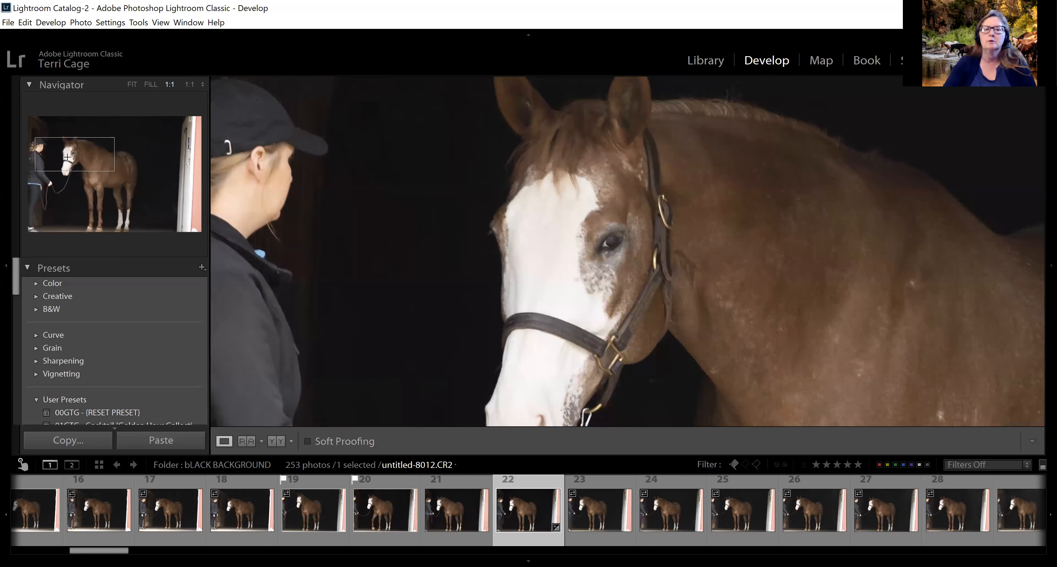
pyautogui.press('Right')
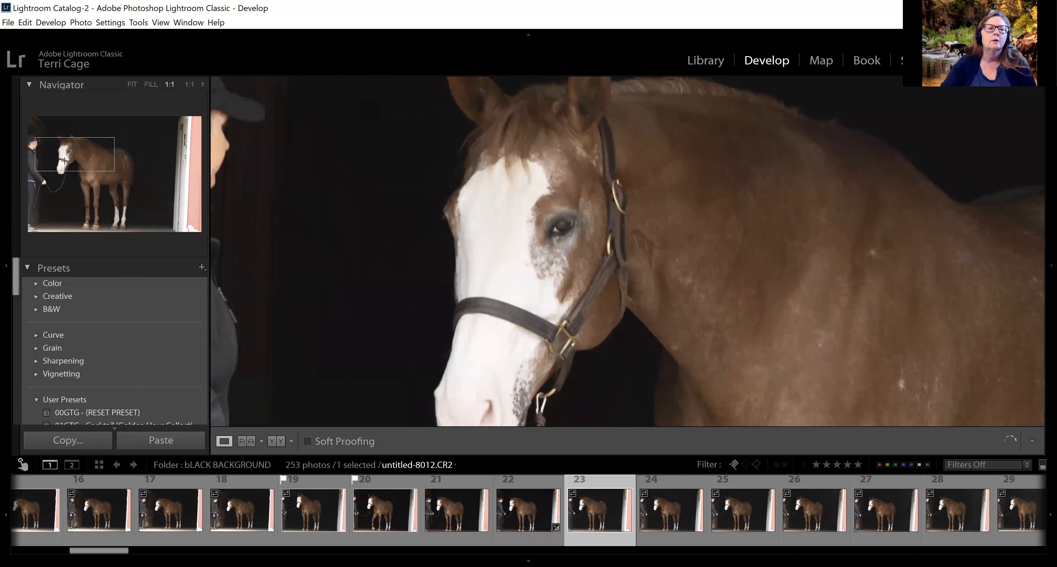
pyautogui.press('Right')
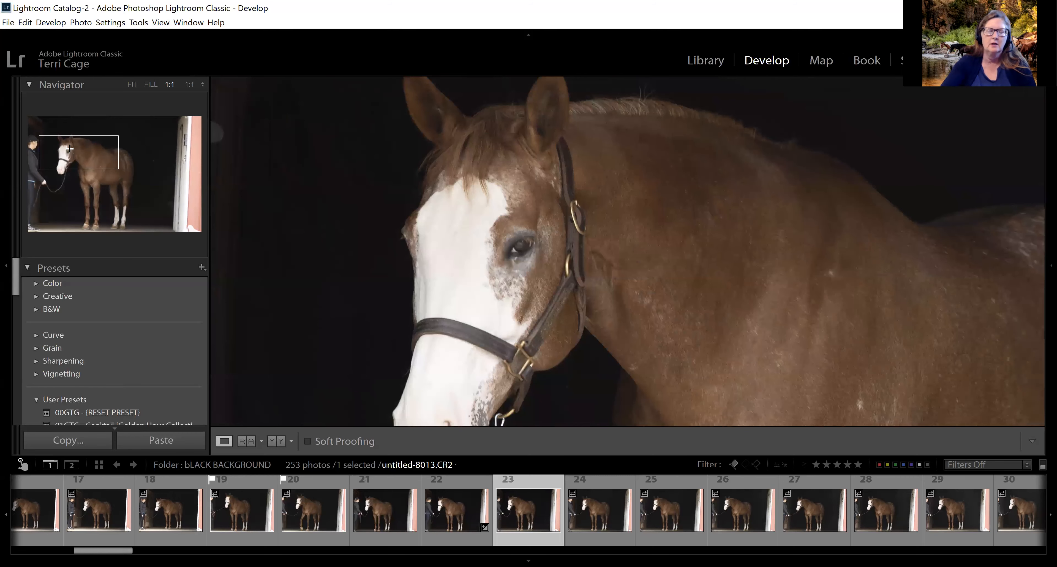
pyautogui.press('Right')
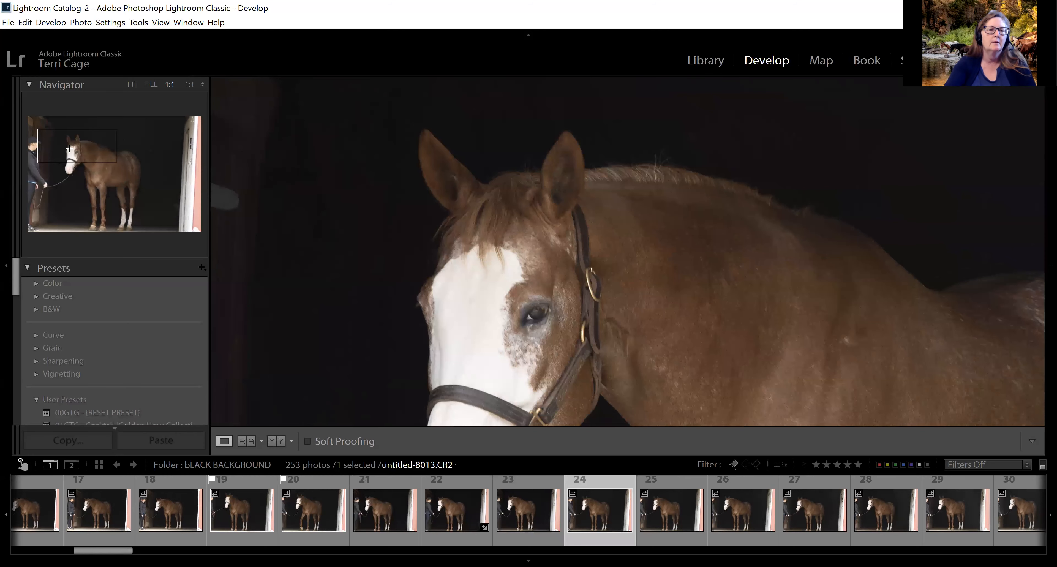
pyautogui.press('Right')
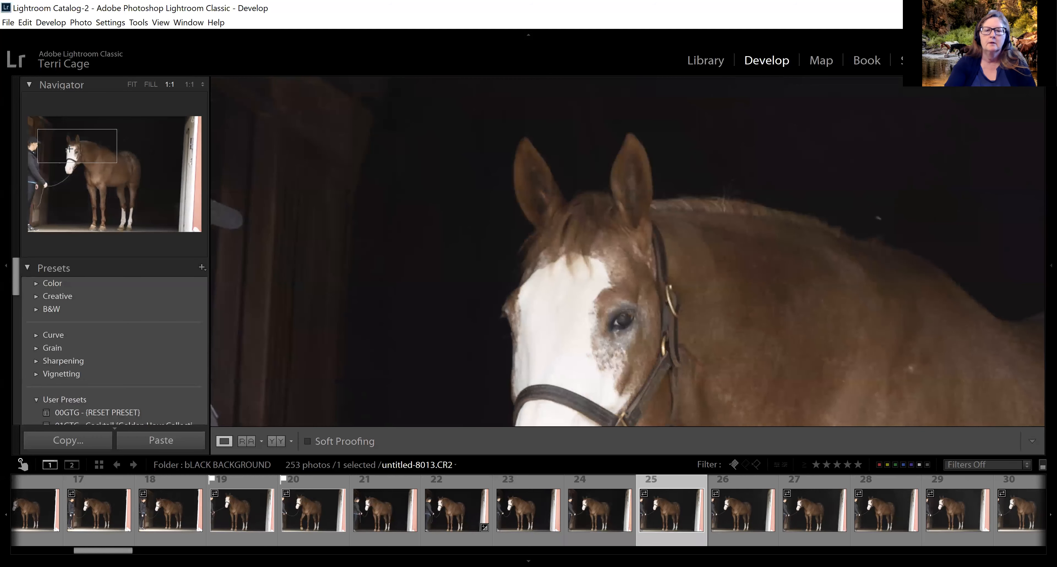
pyautogui.press('Right')
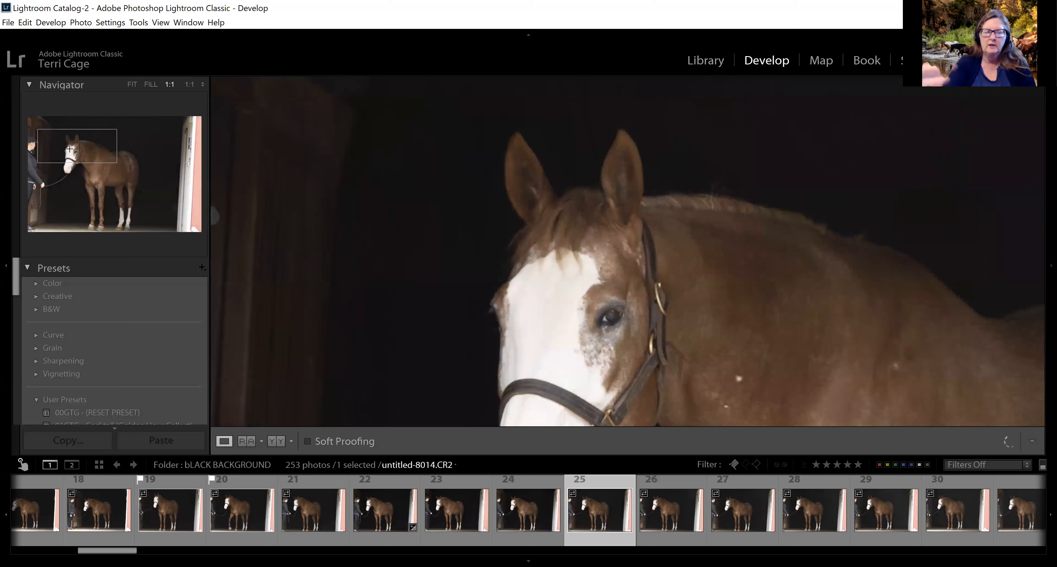
pyautogui.press('Right')
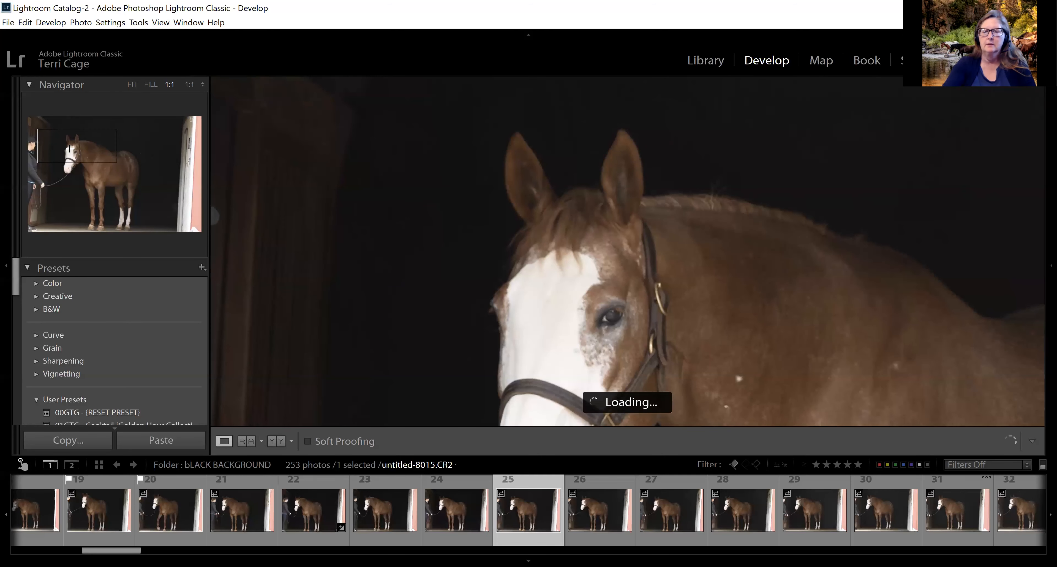
pyautogui.press('u')
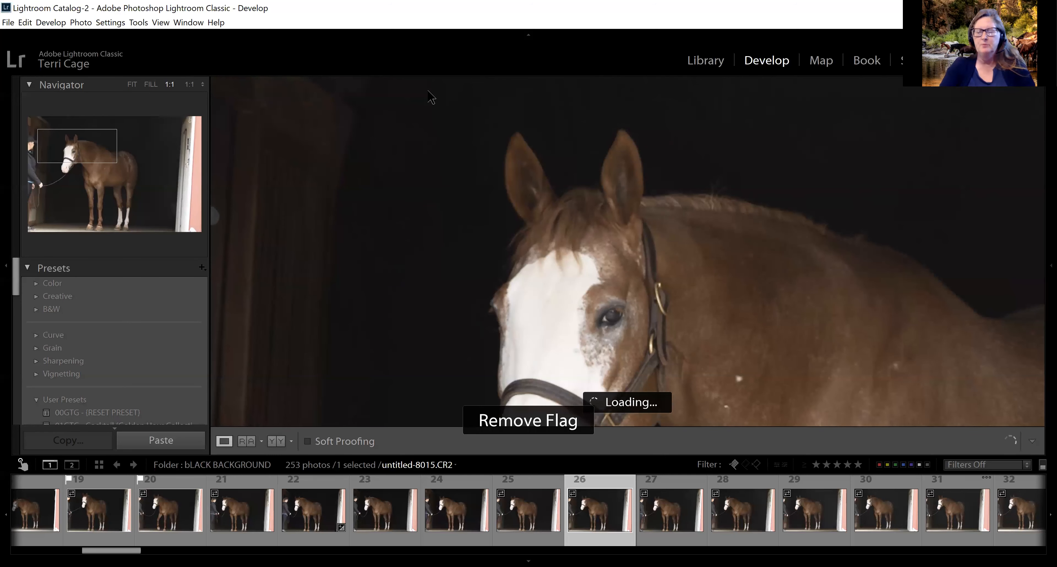
pyautogui.press('Right')
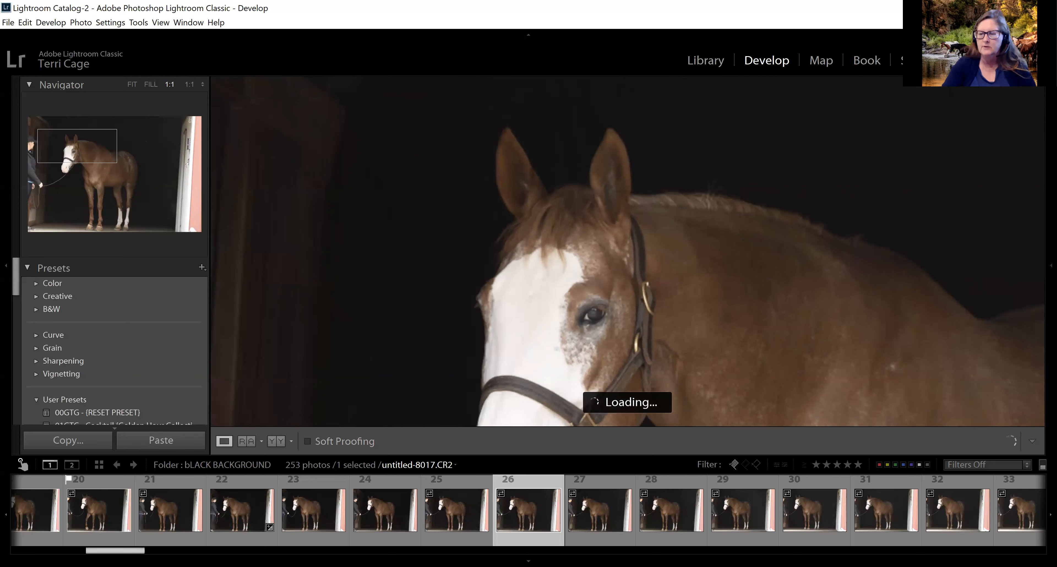
# Skip ahead past the remaining full-body shots and open photo 34, the first of the close-up portraits.
pyautogui.click(151, 549)
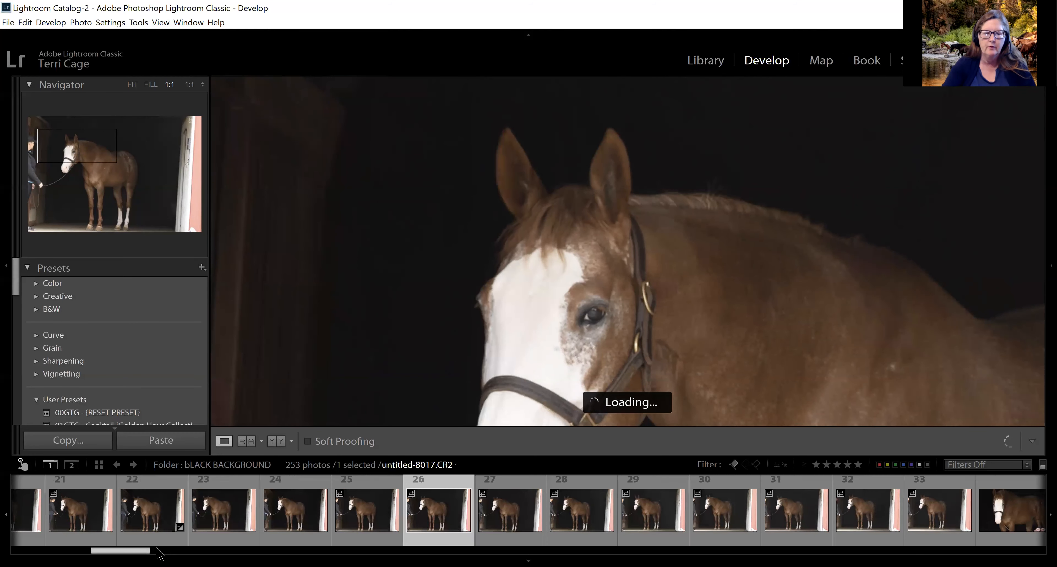
pyautogui.click(158, 551)
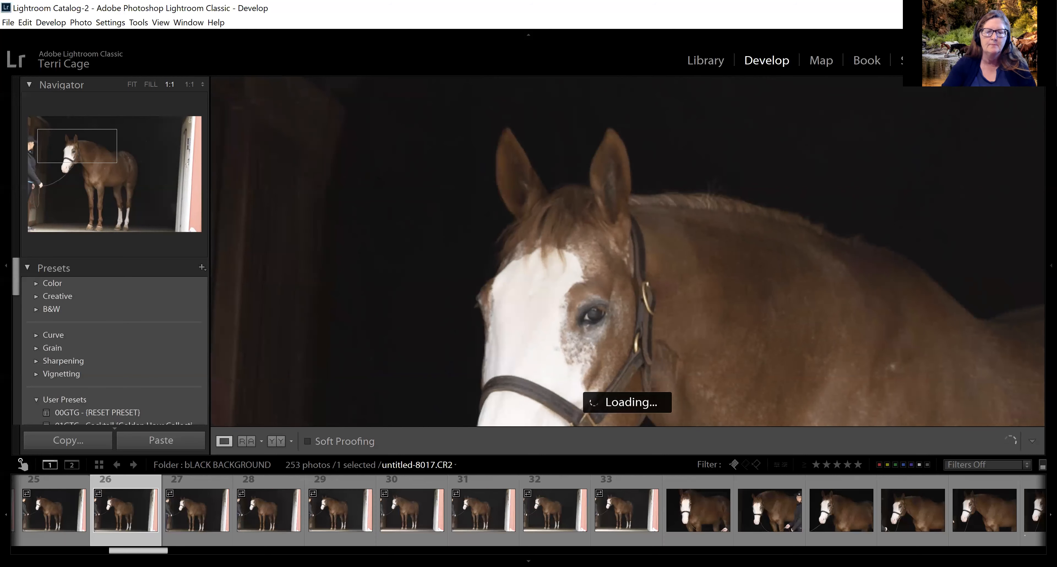
pyautogui.scroll(-5, 218, 523)
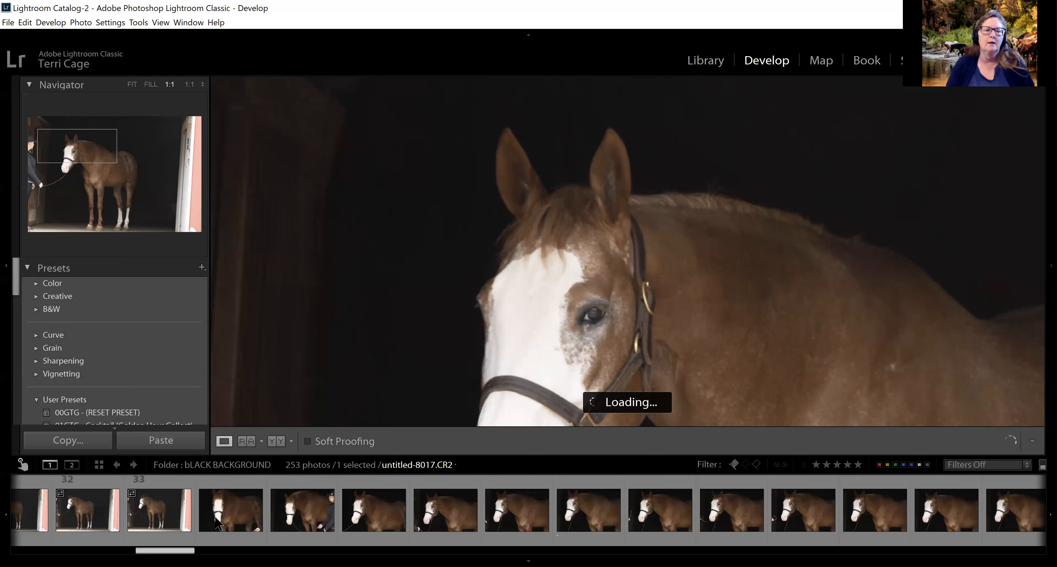
pyautogui.scroll(-1, 127, 544)
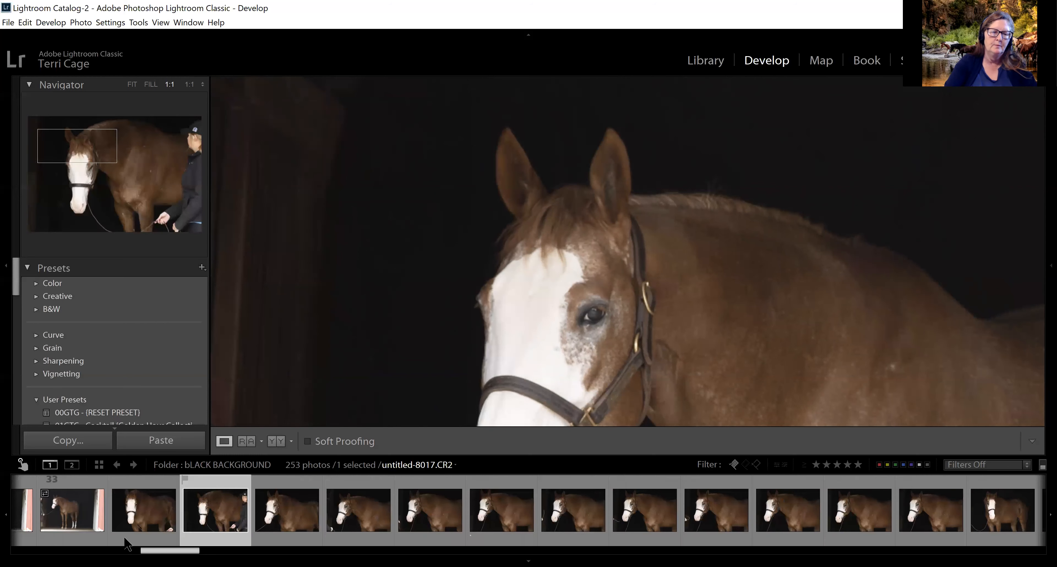
pyautogui.click(127, 542)
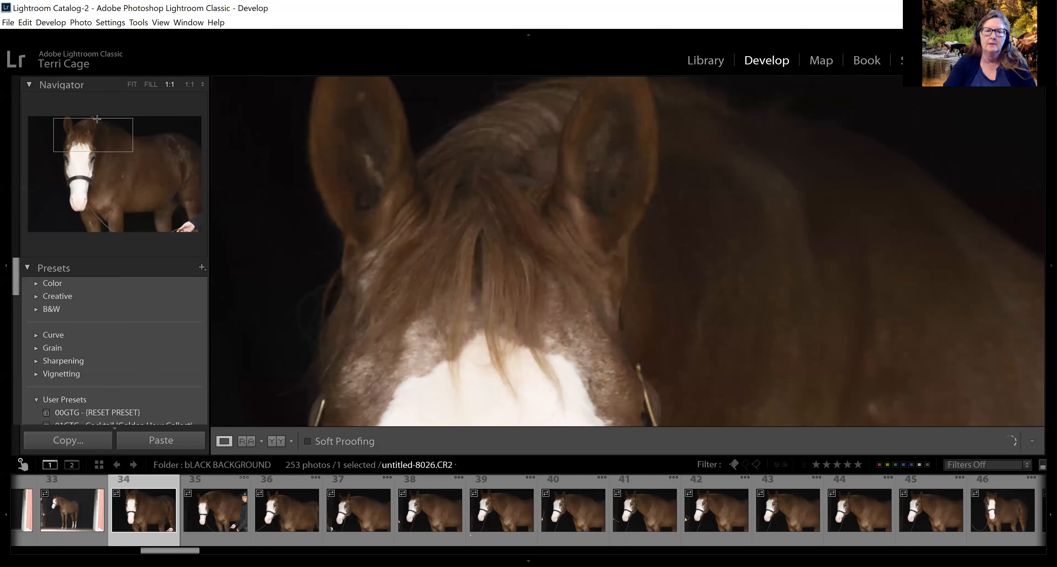
# Check the ears, muzzle, forelock and eyes in photo 34 at 1:1 and flag it as a pick.
pyautogui.click(92, 128)
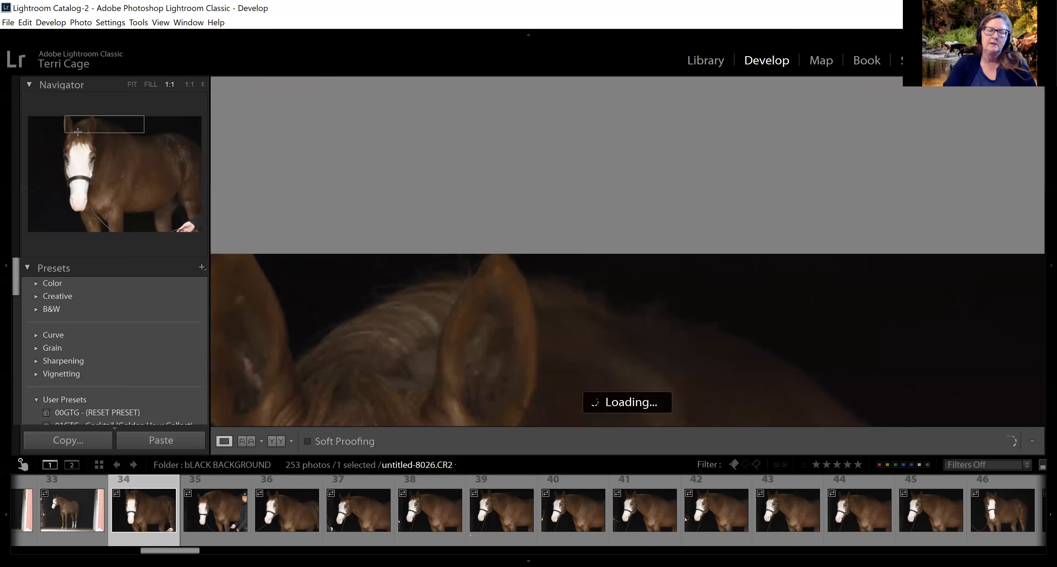
pyautogui.click(78, 132)
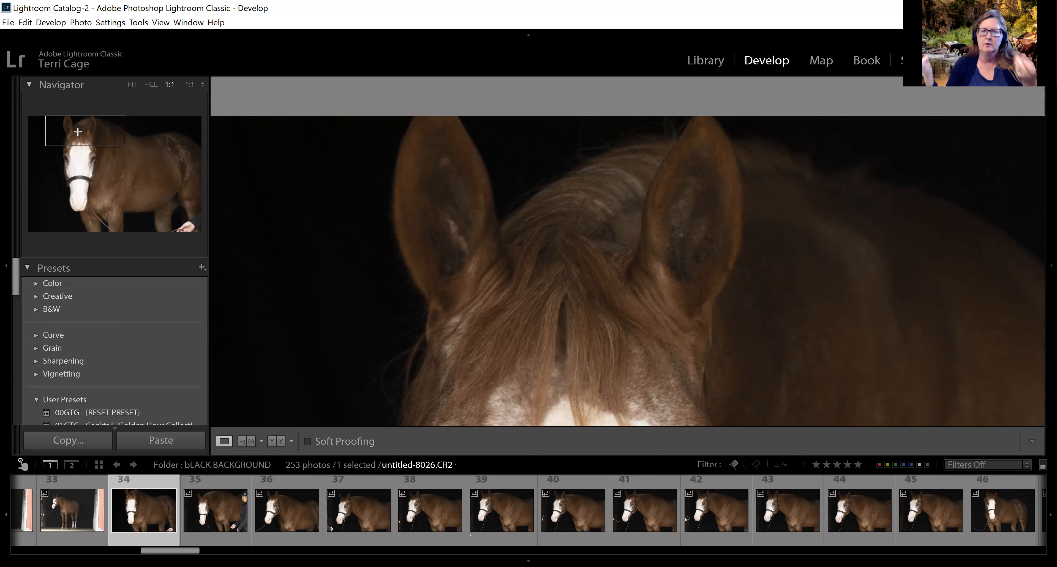
pyautogui.click(77, 201)
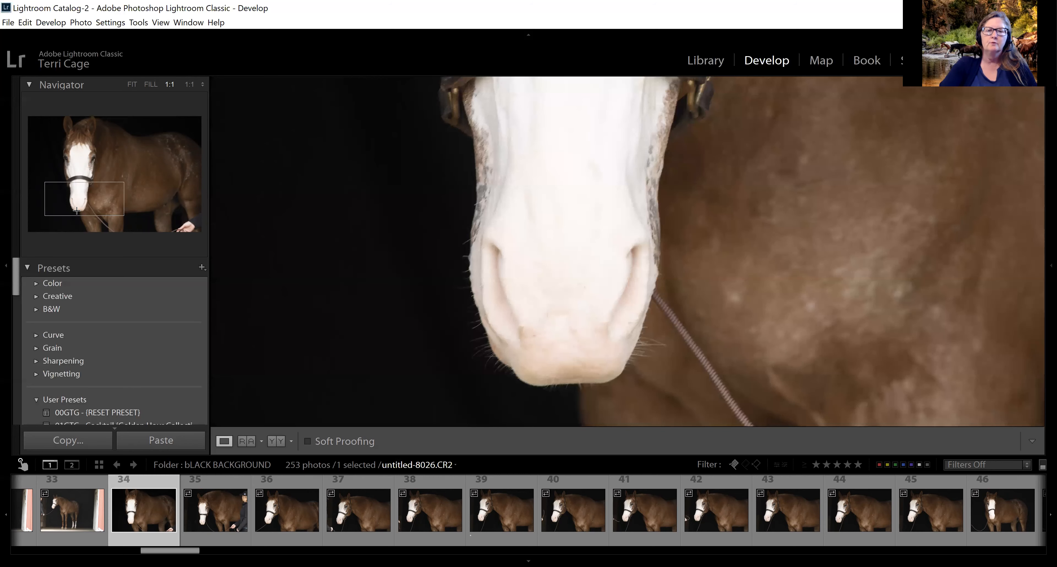
pyautogui.click(75, 196)
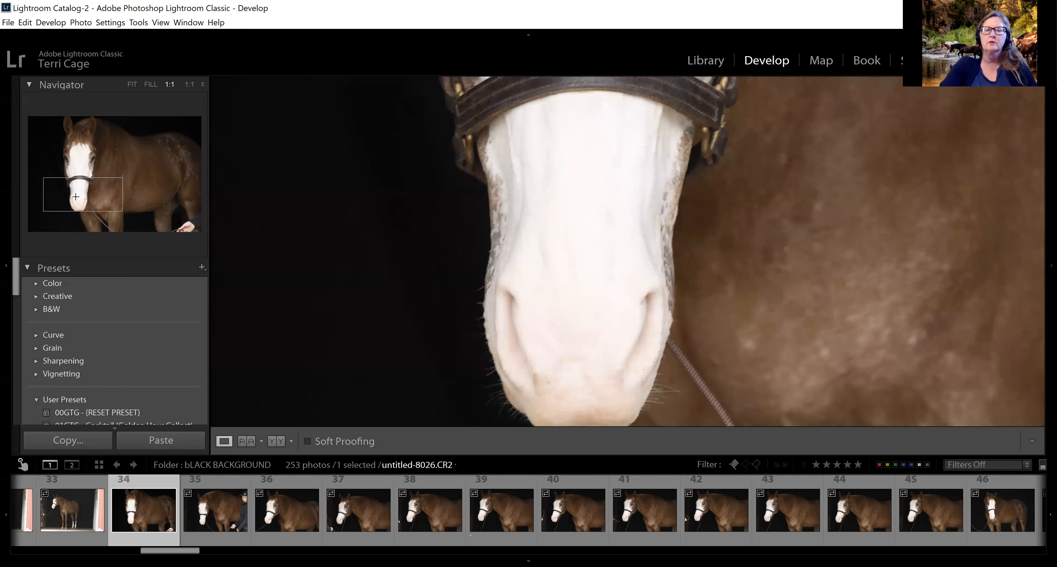
pyautogui.click(78, 146)
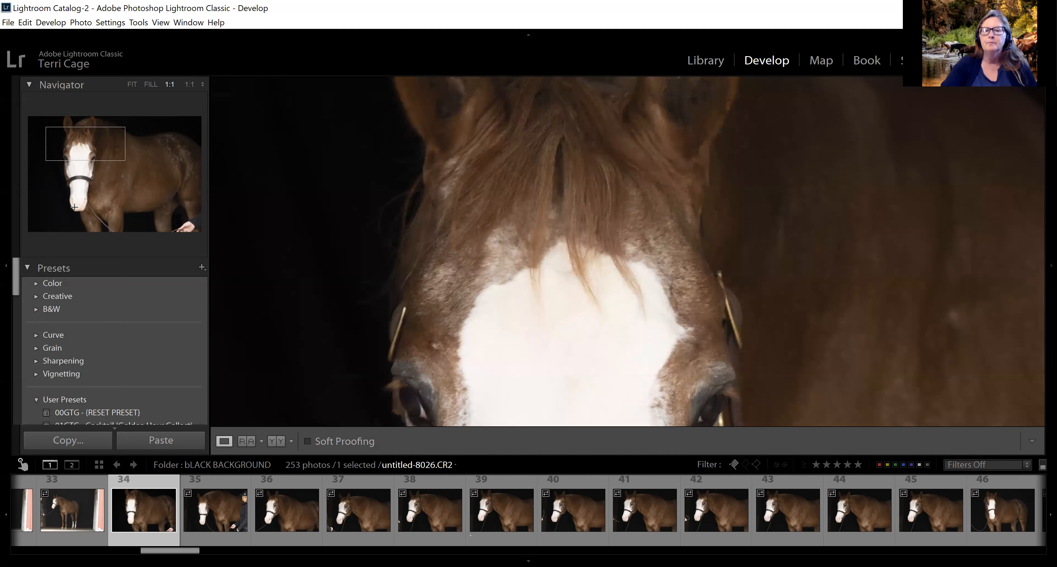
pyautogui.click(74, 168)
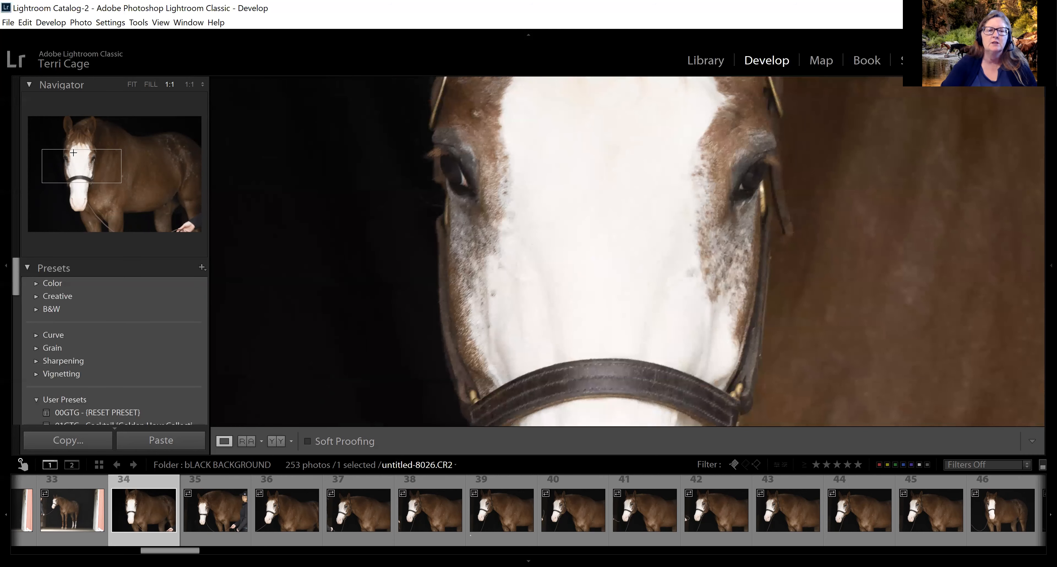
pyautogui.click(73, 133)
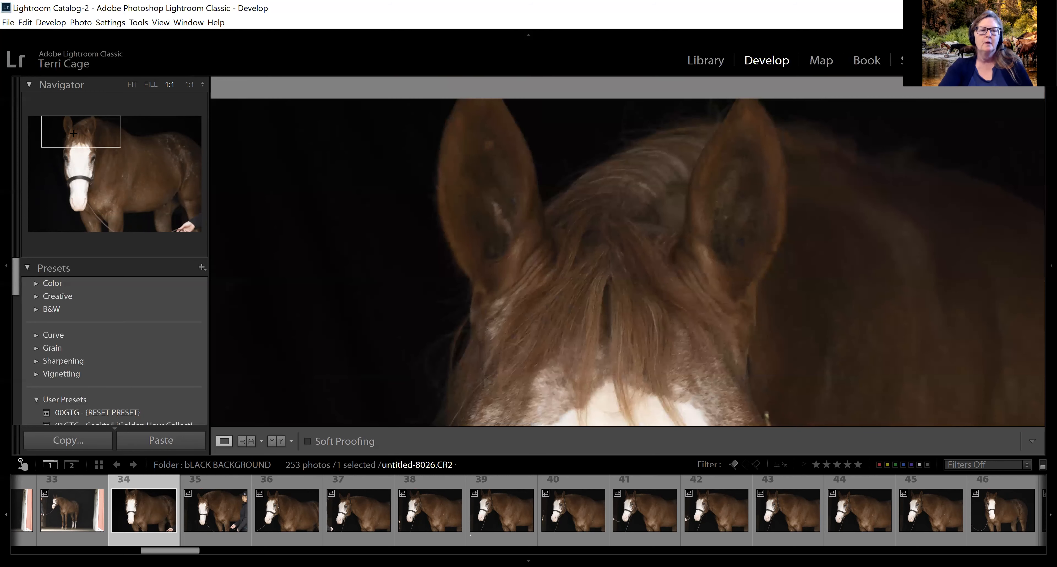
pyautogui.press('Right')
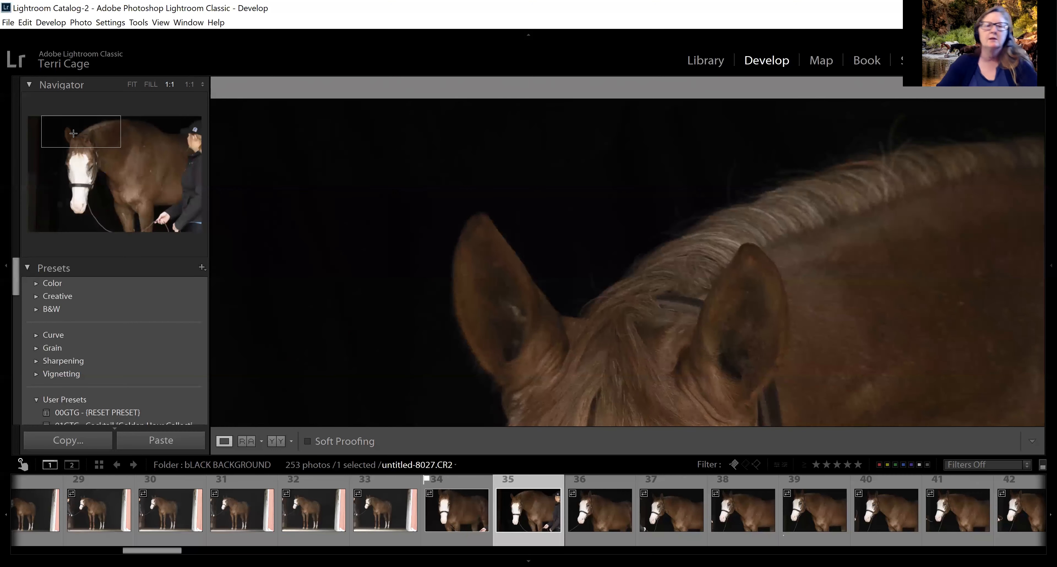
# Turn on the photo info overlay, check the head in photo 35, and compare its camera settings with photo 30.
pyautogui.press('i')
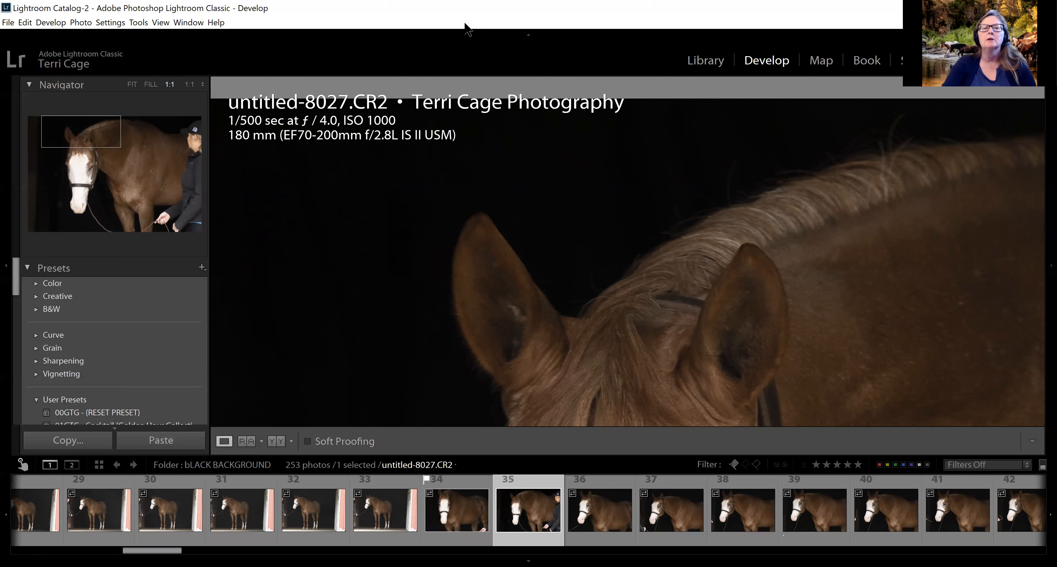
pyautogui.moveTo(671, 318); pyautogui.dragTo(590, 174)
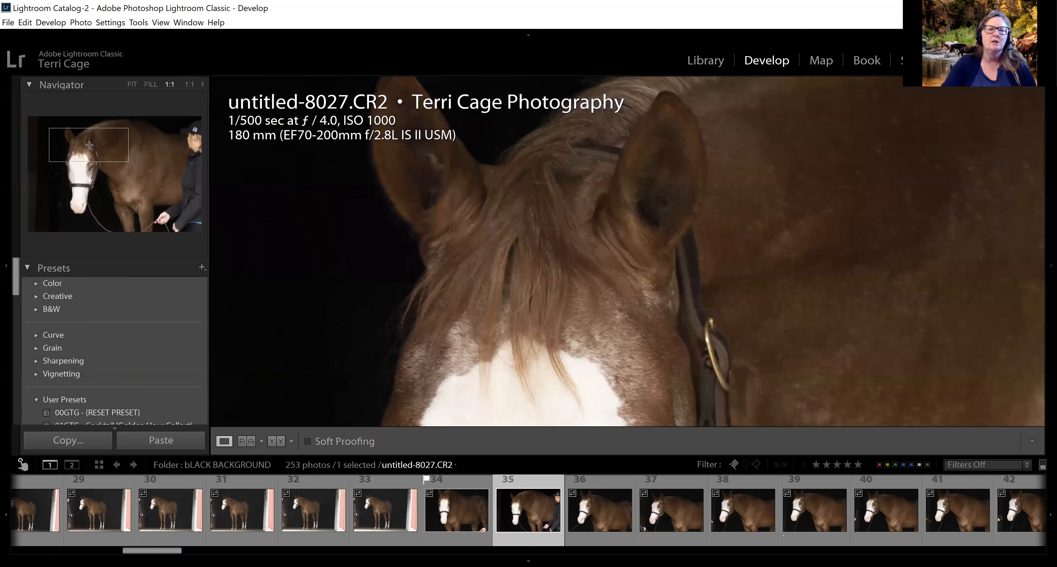
pyautogui.moveTo(90, 145); pyautogui.dragTo(66, 147)
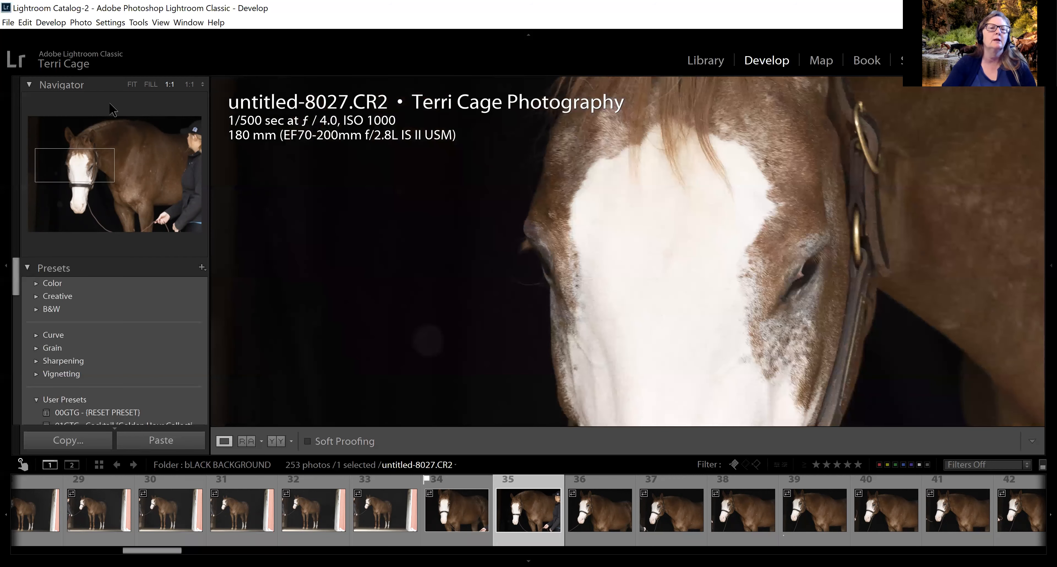
pyautogui.click(171, 510)
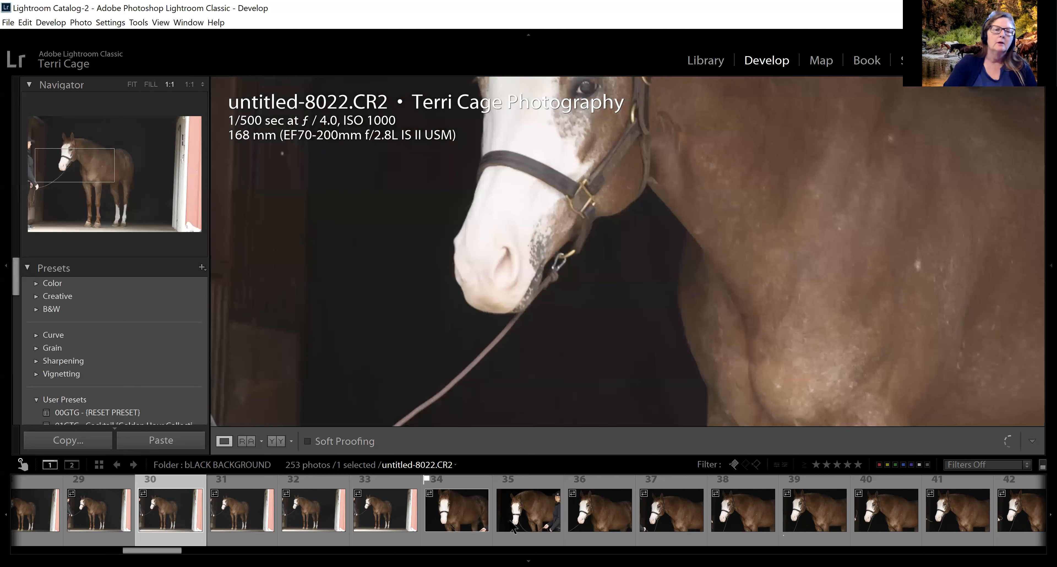
pyautogui.click(514, 530)
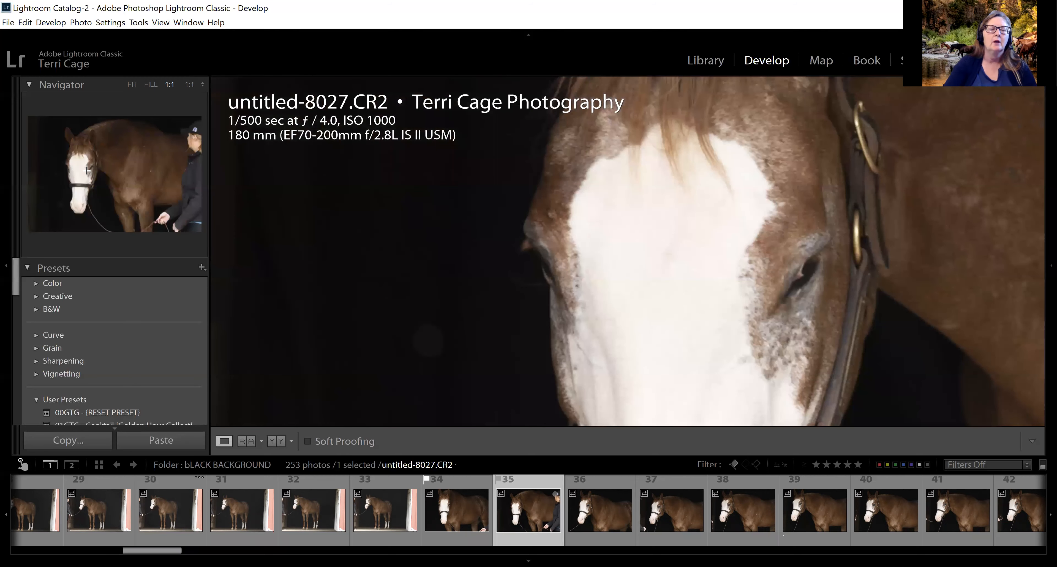
# Recheck the ears and face in photo 35 at 1:1, flag it as a pick, and view photo 36 in full.
pyautogui.click(71, 135)
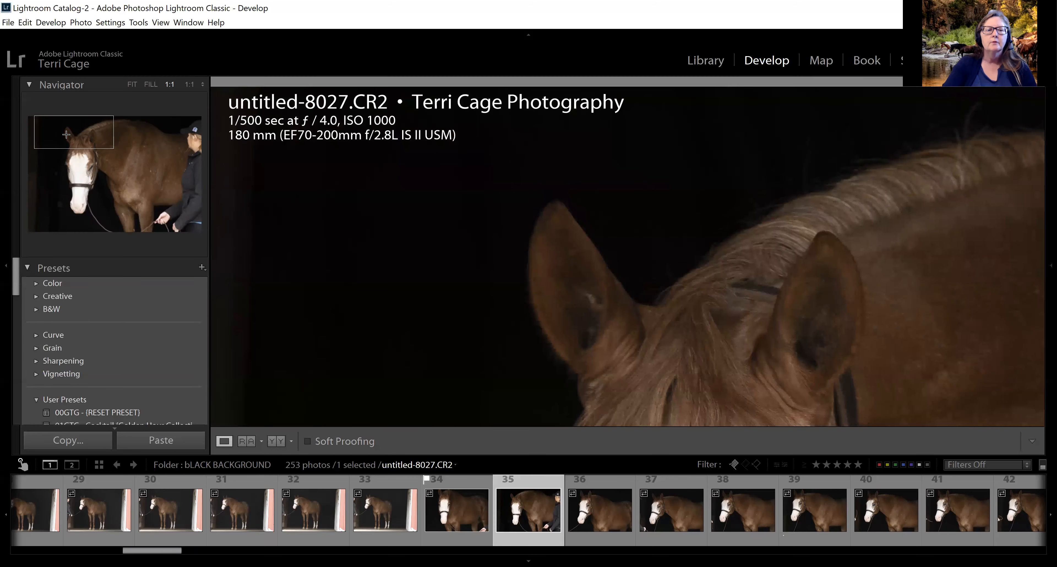
pyautogui.click(76, 162)
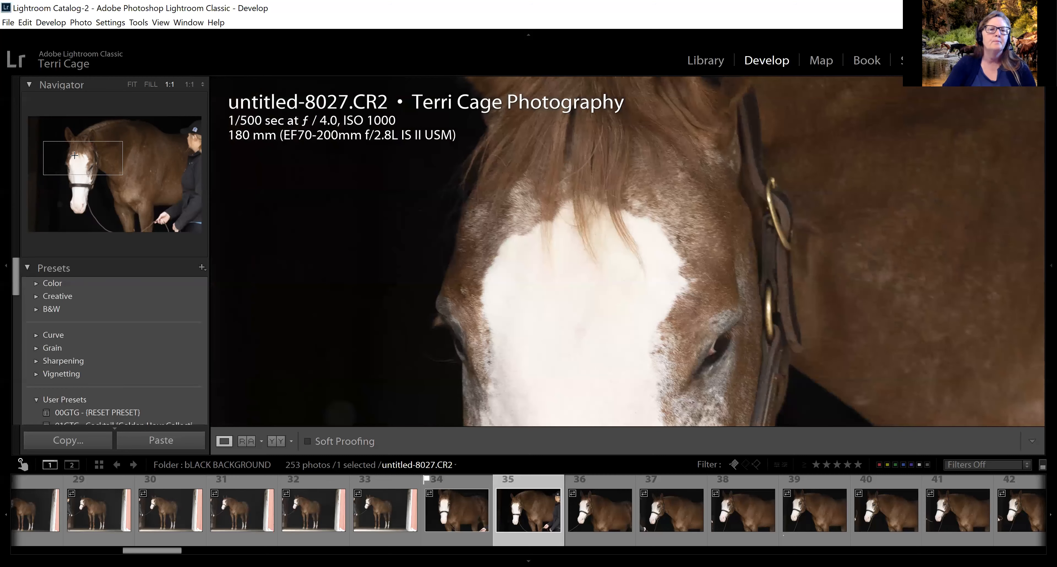
pyautogui.press('Right')
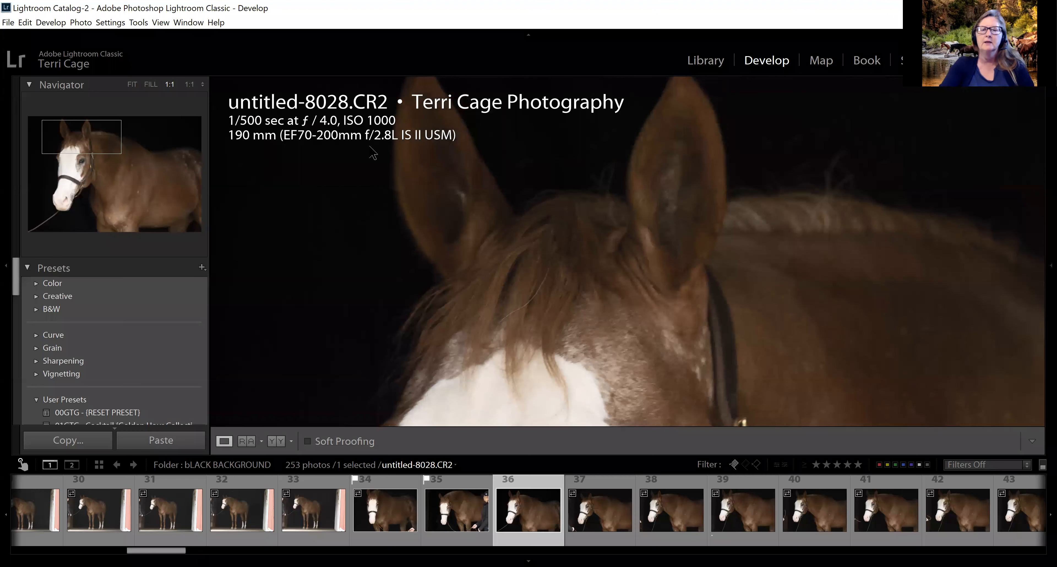
pyautogui.click(431, 195)
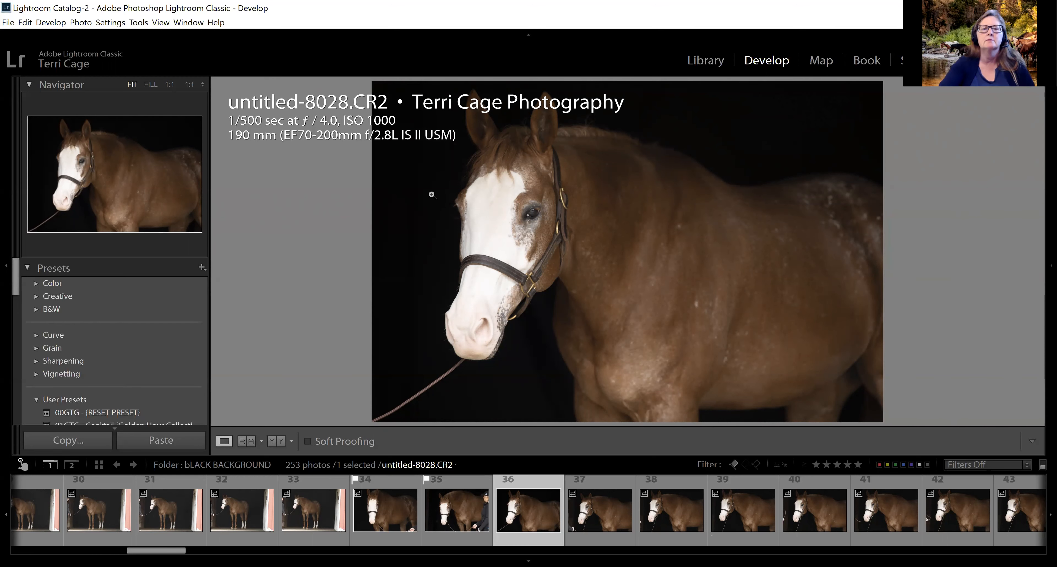
# Pass over photos 36 and 37, check the eye and face in photo 38 at 1:1, and flag it as a pick.
pyautogui.press('u')
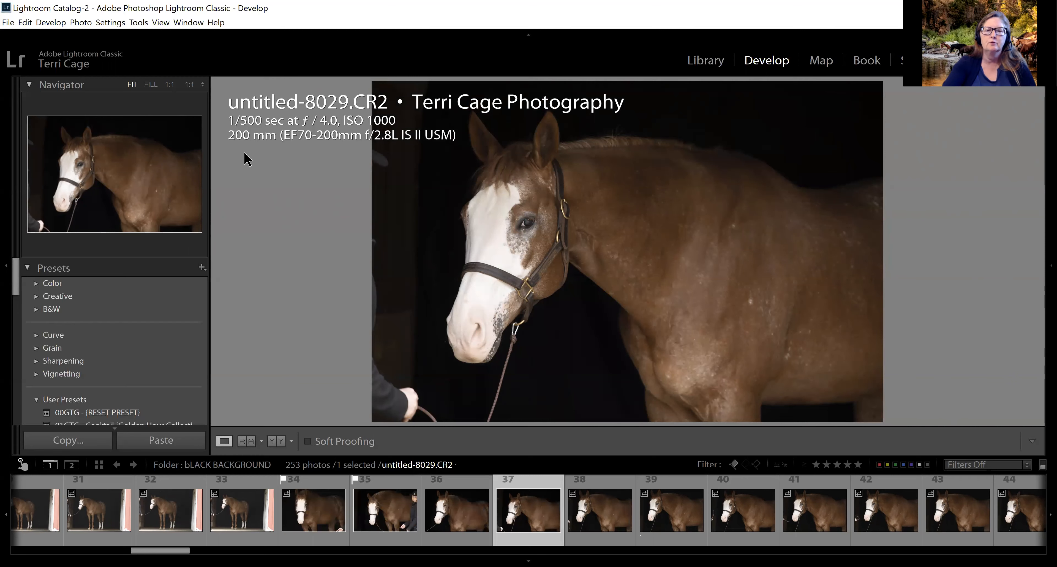
pyautogui.press('Right')
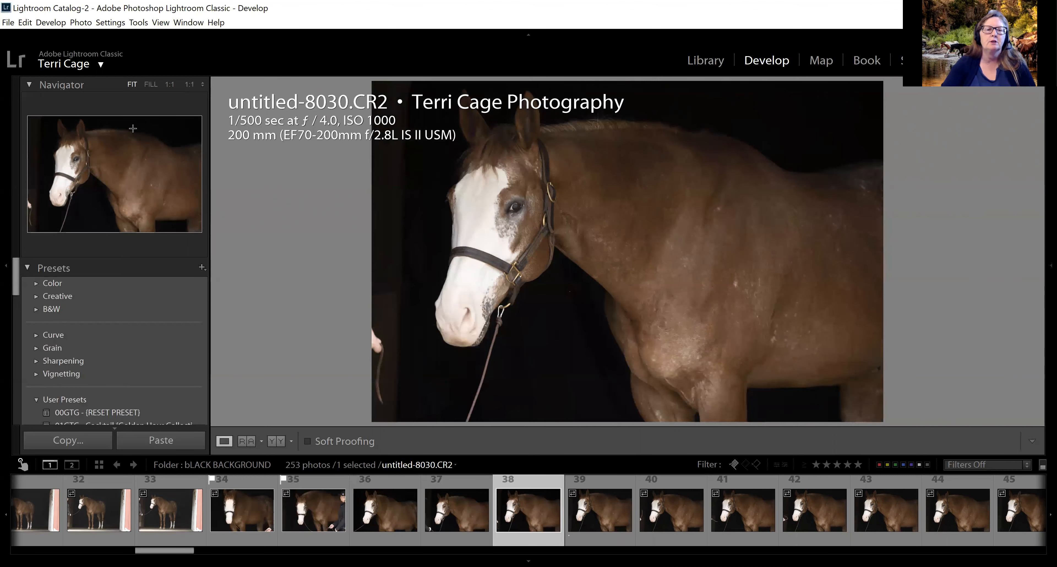
pyautogui.press('z')
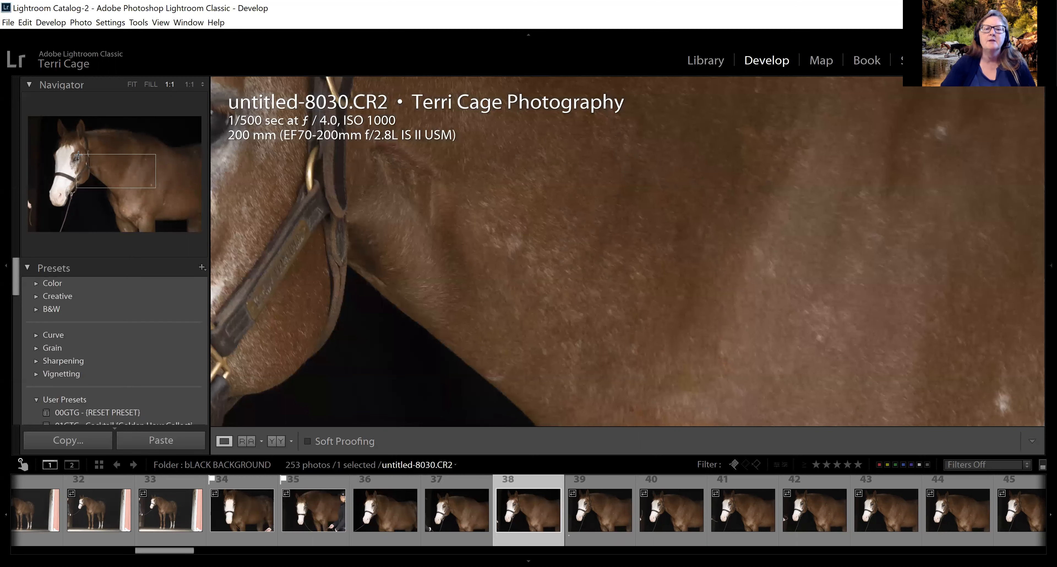
pyautogui.click(69, 169)
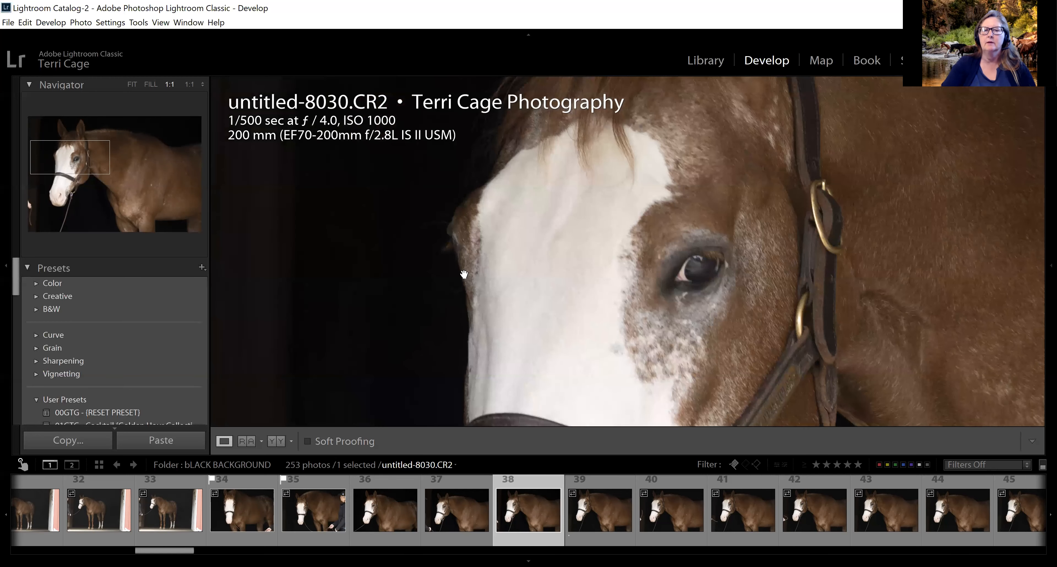
pyautogui.moveTo(446, 224); pyautogui.dragTo(463, 273)
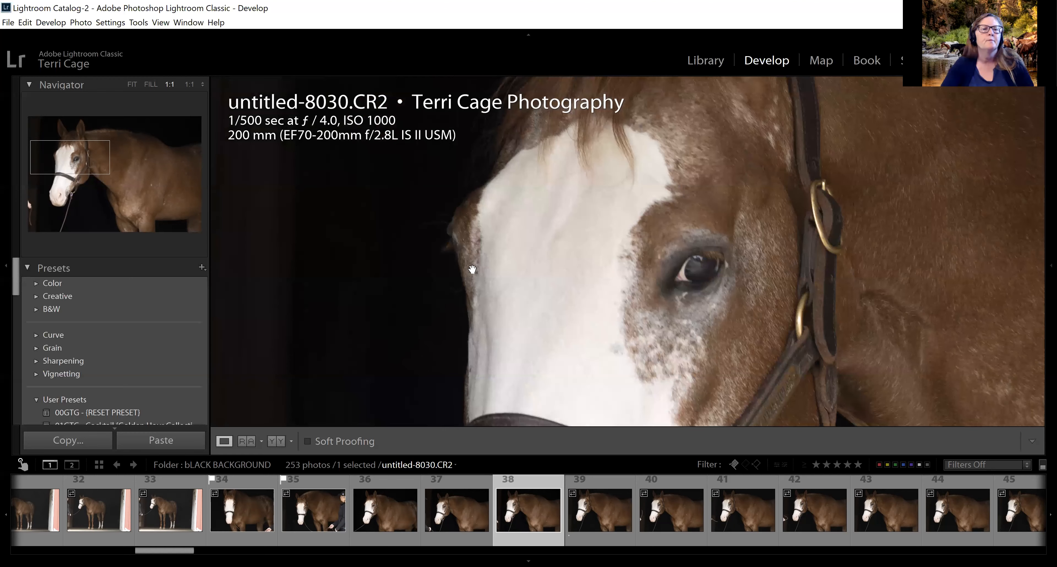
pyautogui.press('Right')
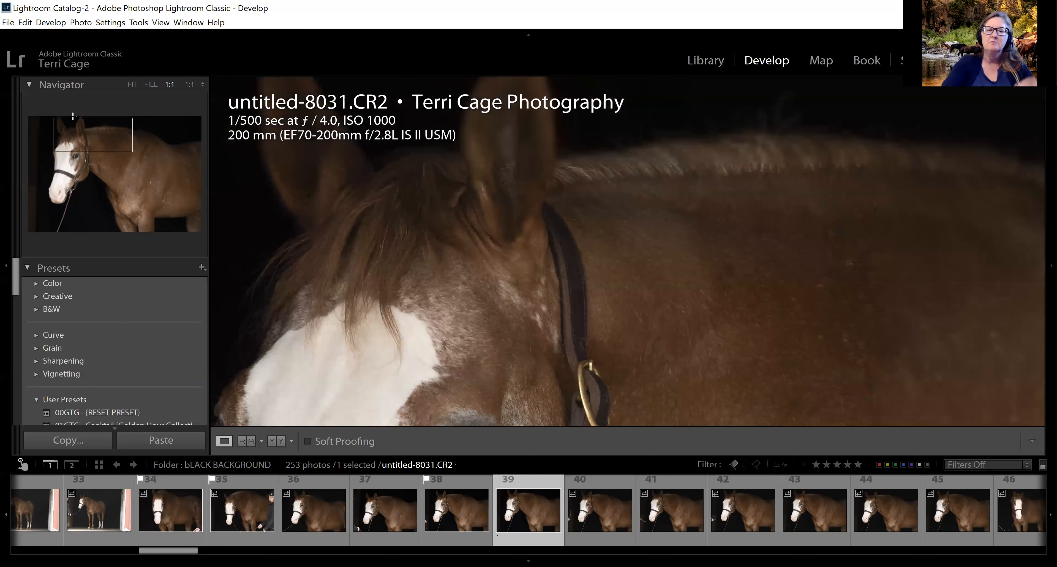
# Examine the ears, forelock and eyes in photos 39 to 45 at 1:1 for sharpness.
pyautogui.press('Right')
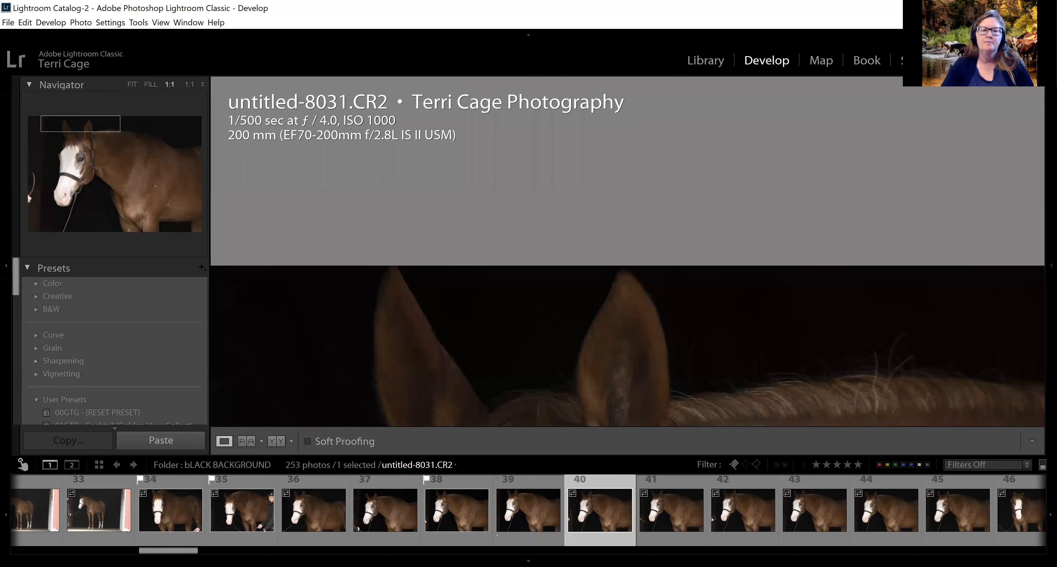
pyautogui.click(82, 160)
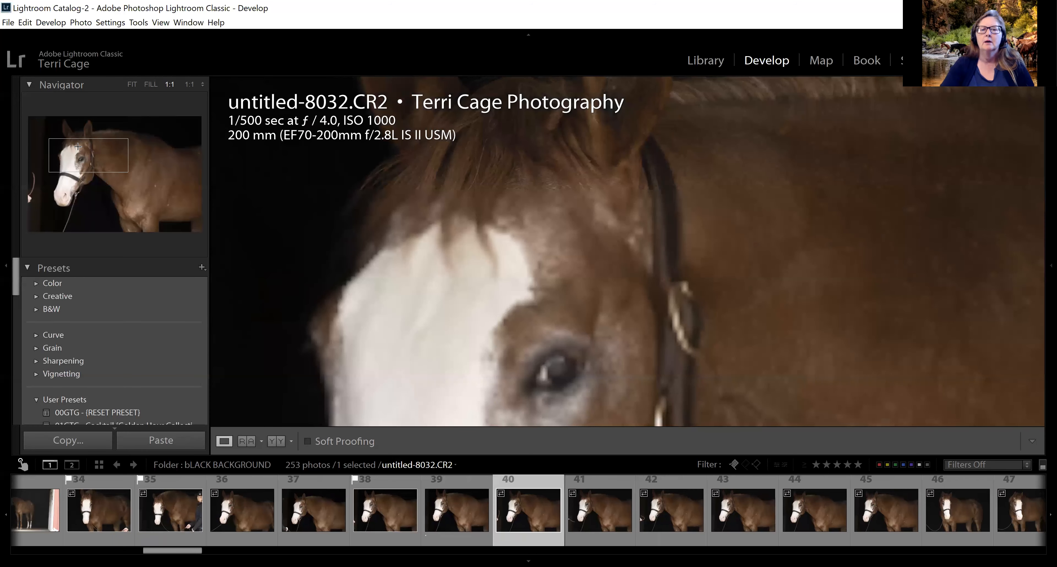
pyautogui.click(77, 147)
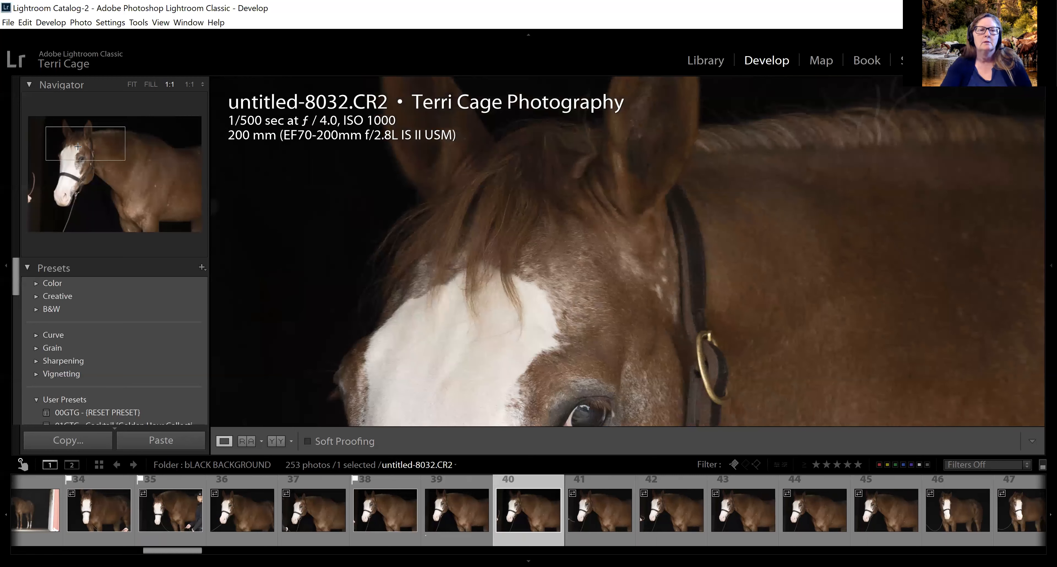
pyautogui.press('Right')
pyautogui.press('Right')
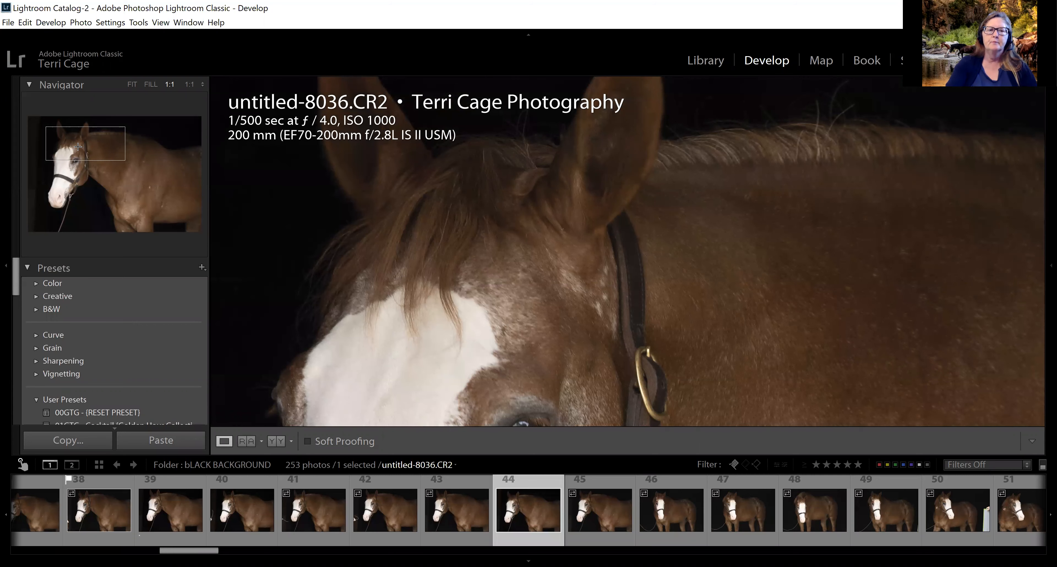
pyautogui.press('Right')
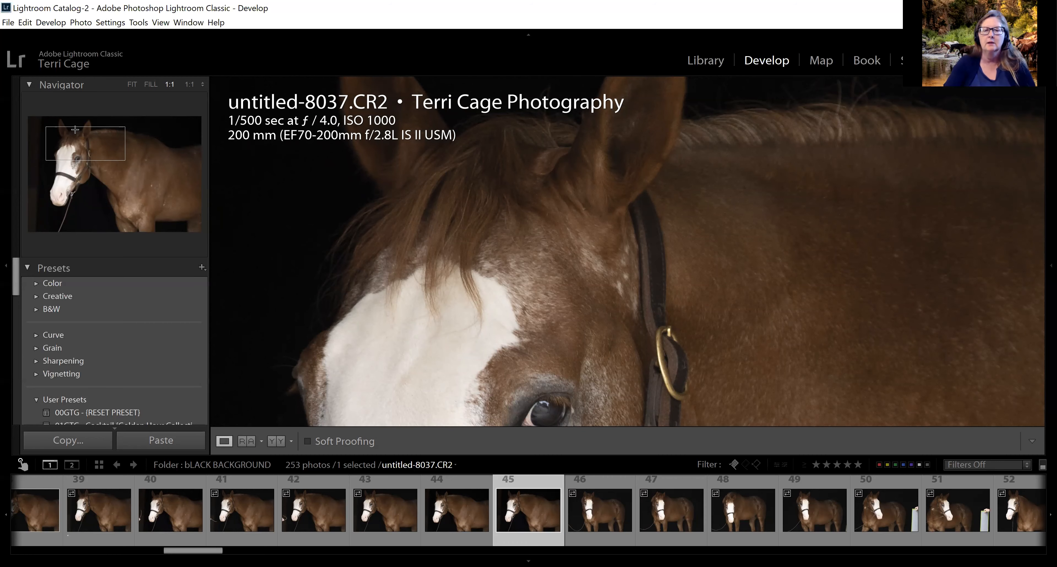
pyautogui.click(82, 138)
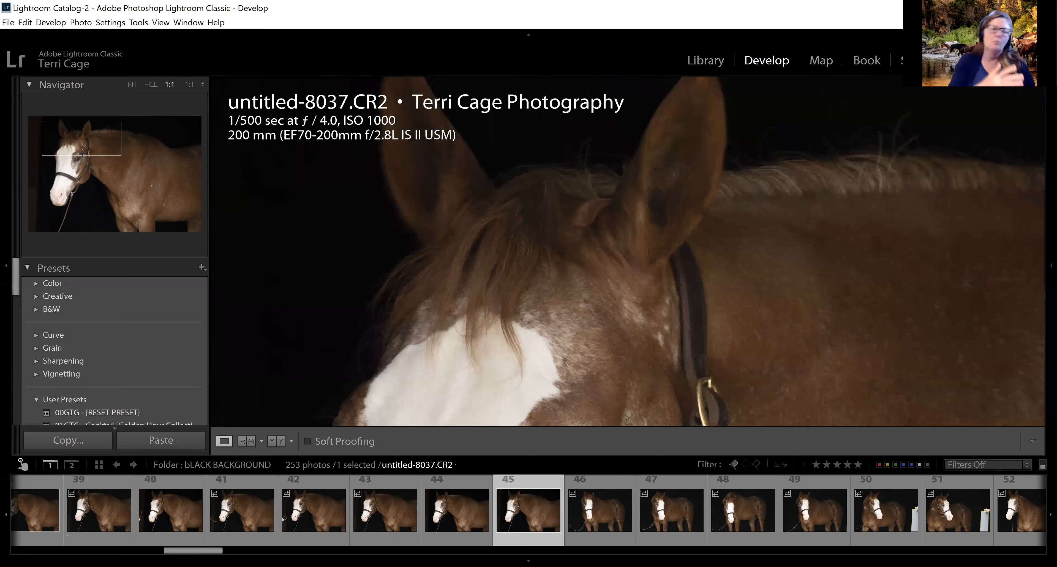
# Check the ears, forelock and eyes in photo 46 at 1:1, compare its full and intermediate zoom views, and flag it as a pick.
pyautogui.press('Right')
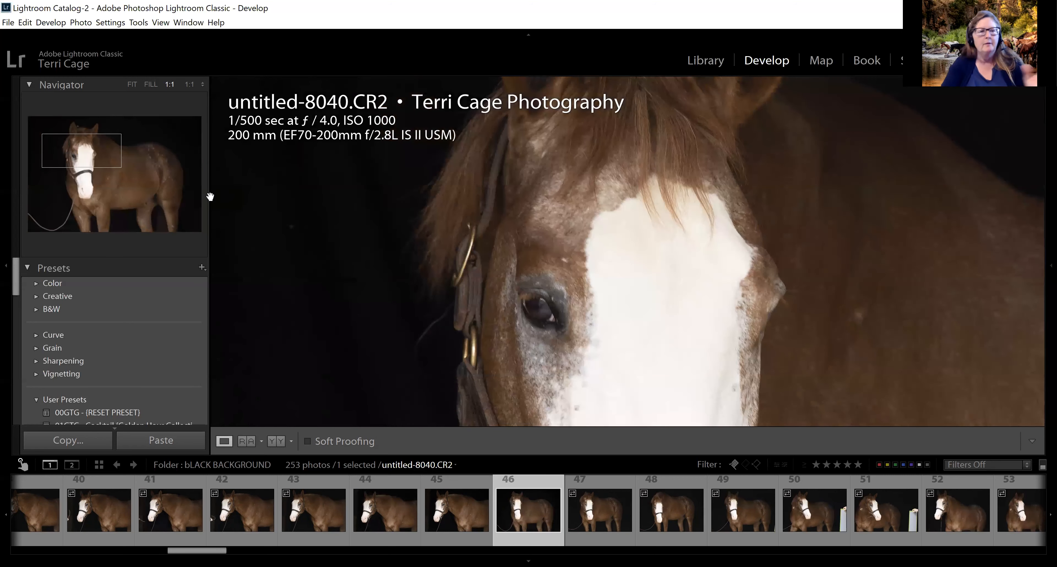
pyautogui.click(101, 159)
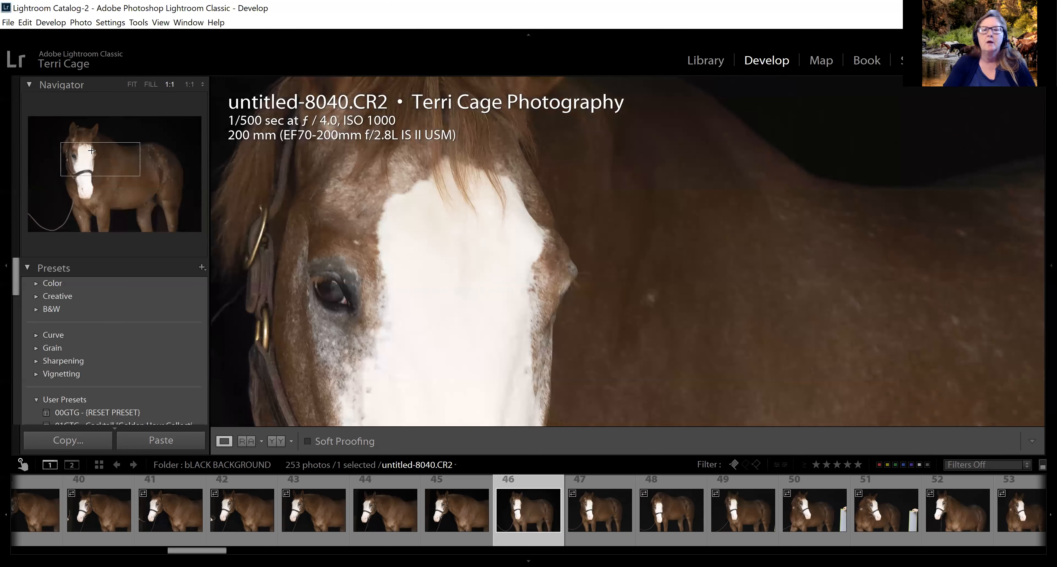
pyautogui.click(101, 132)
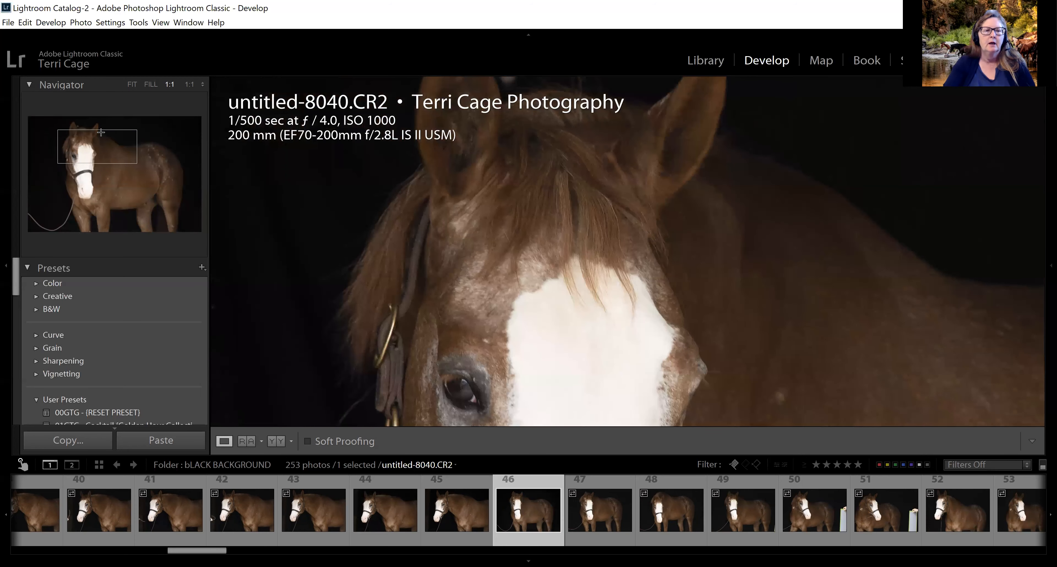
pyautogui.click(86, 159)
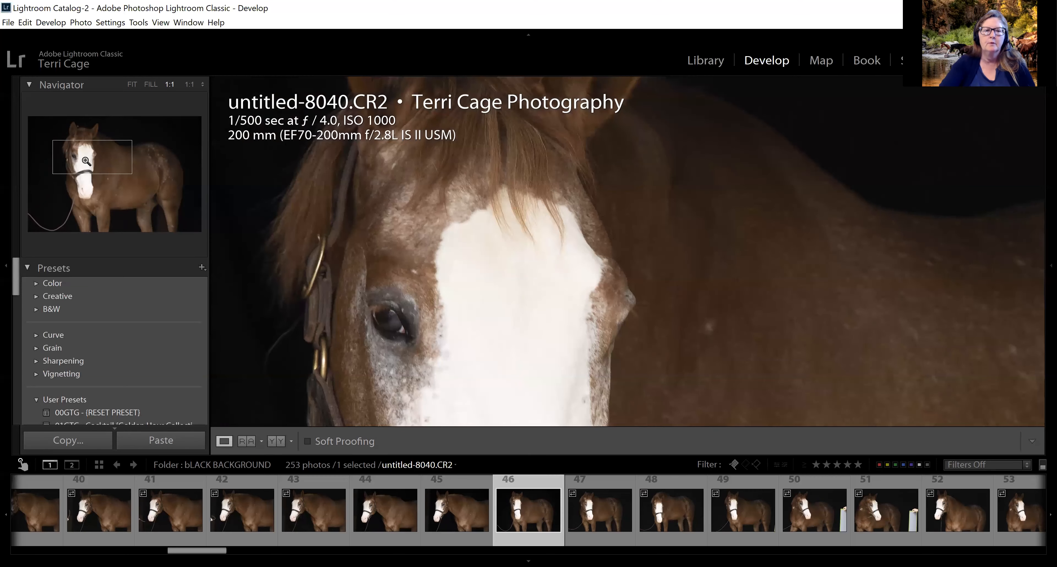
pyautogui.click(133, 84)
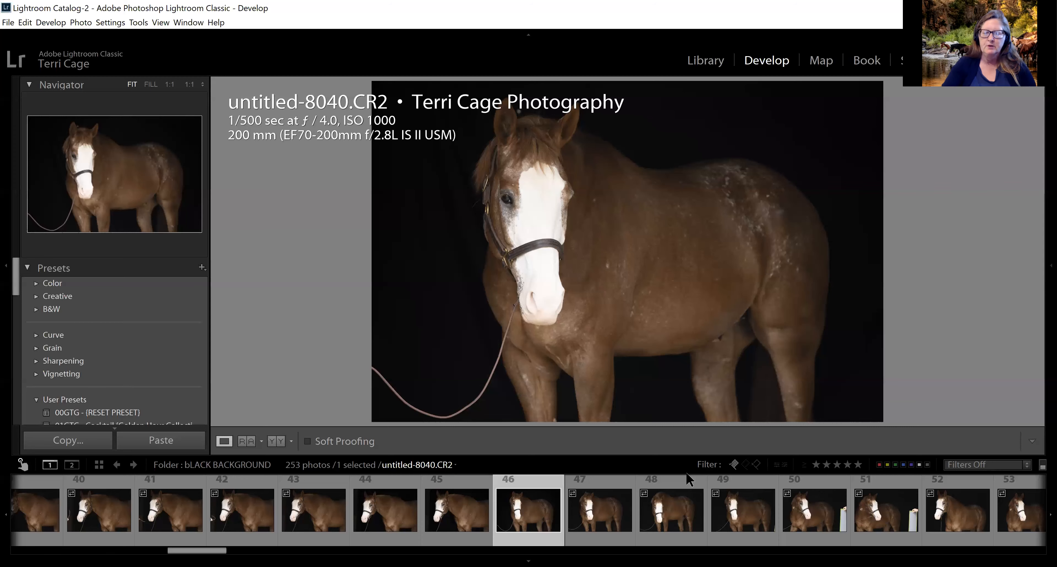
pyautogui.click(189, 84)
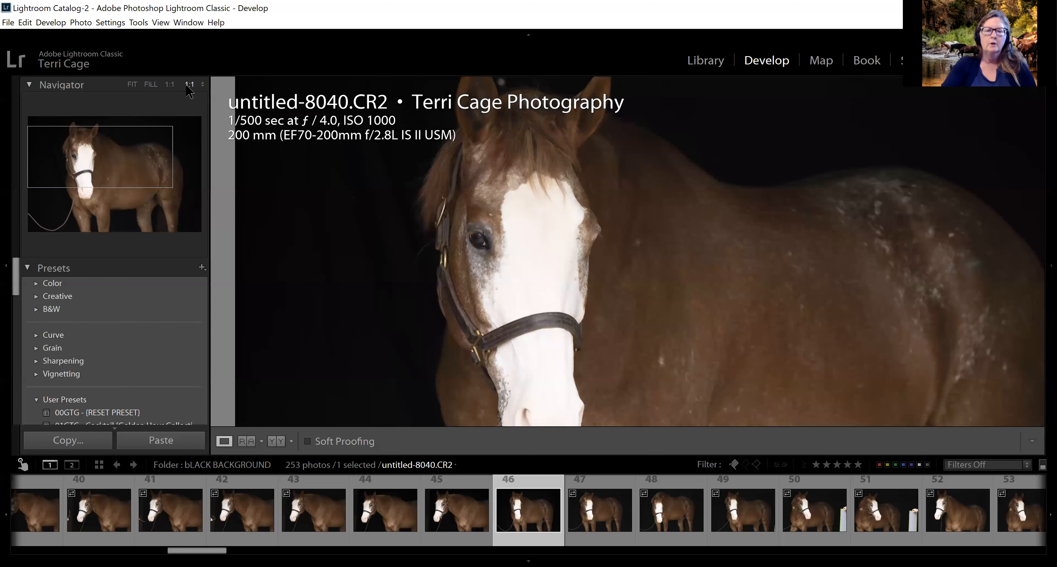
pyautogui.press('Right')
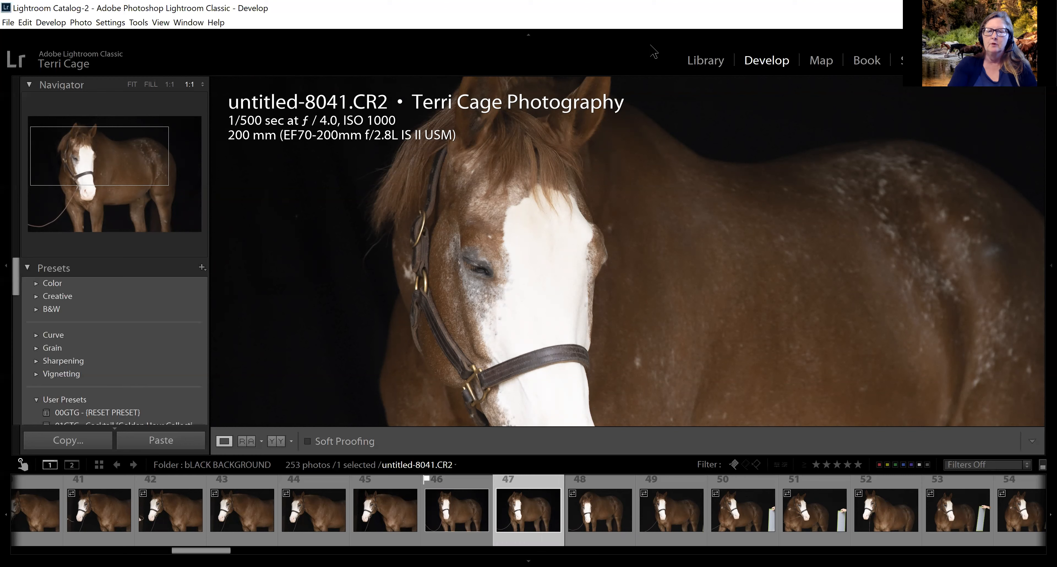
# Flag photos 47 and 49 as picks, leaving photo 48 unflagged.
pyautogui.press('p')
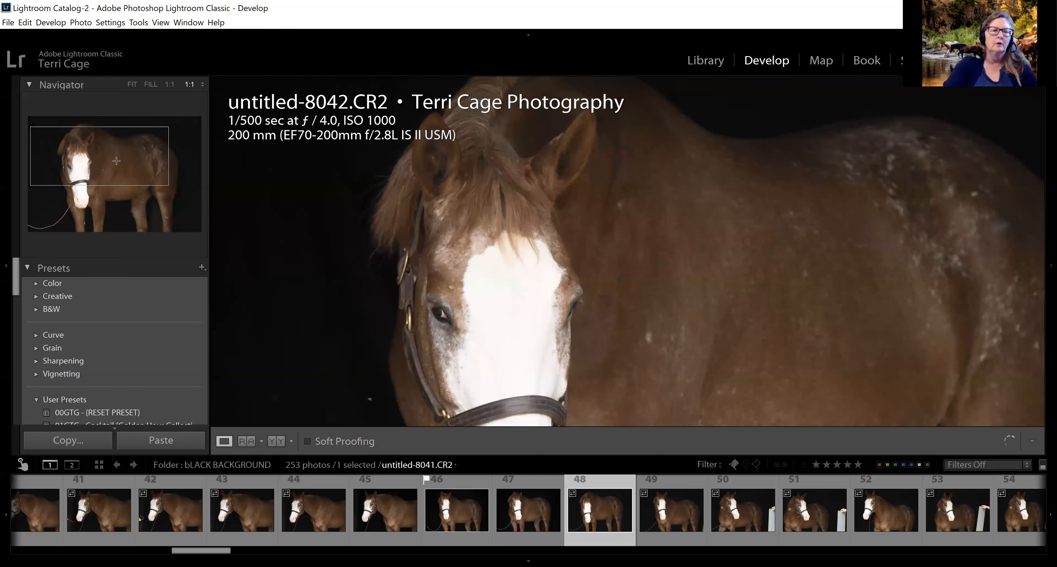
pyautogui.press('u')
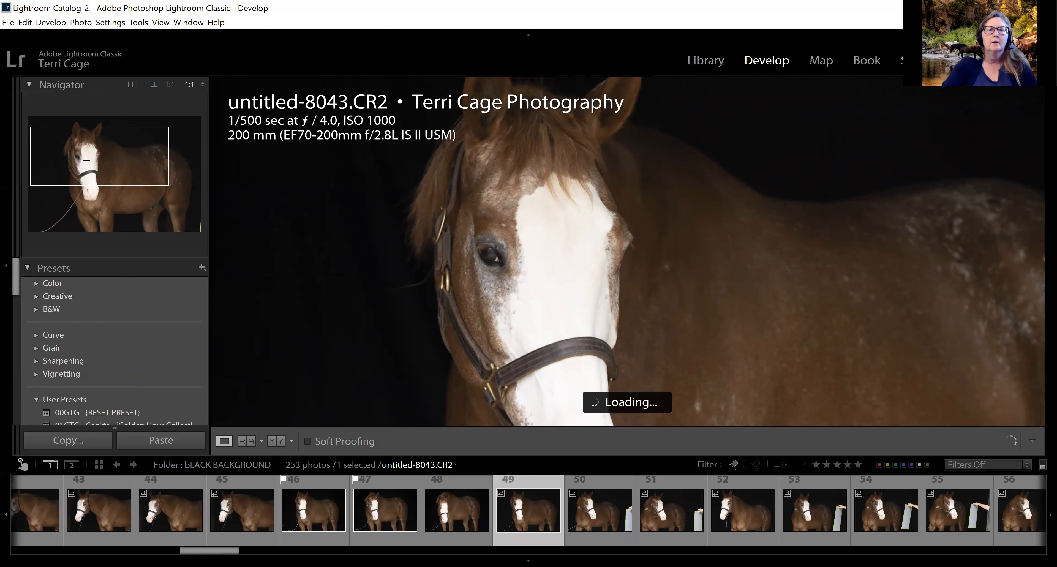
pyautogui.press('Right')
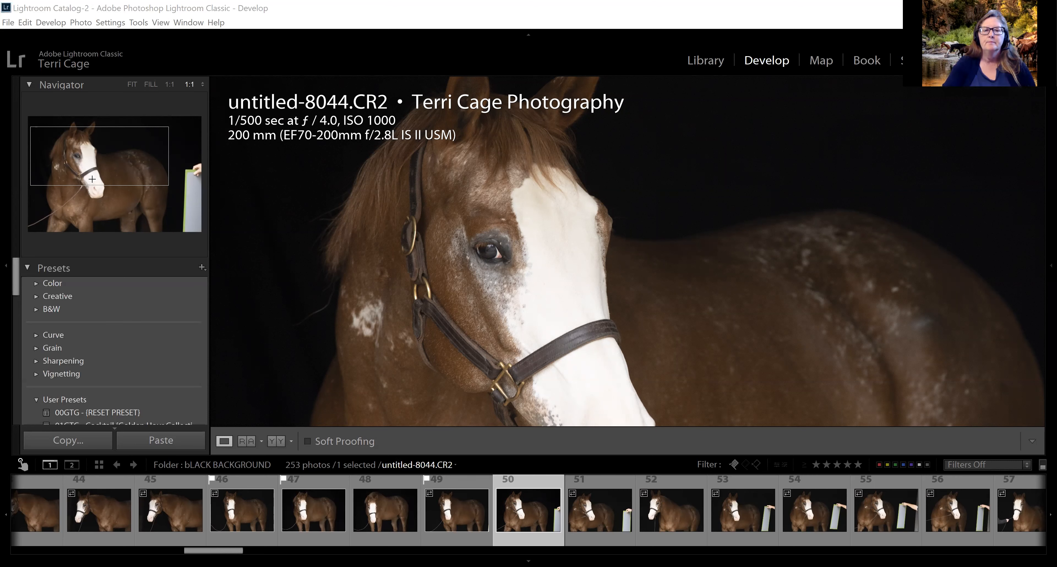
# Check the heads in photos 50, 51 and 52 up close and flag only 50 and 52 as picks.
pyautogui.moveTo(85, 161); pyautogui.dragTo(92, 171)
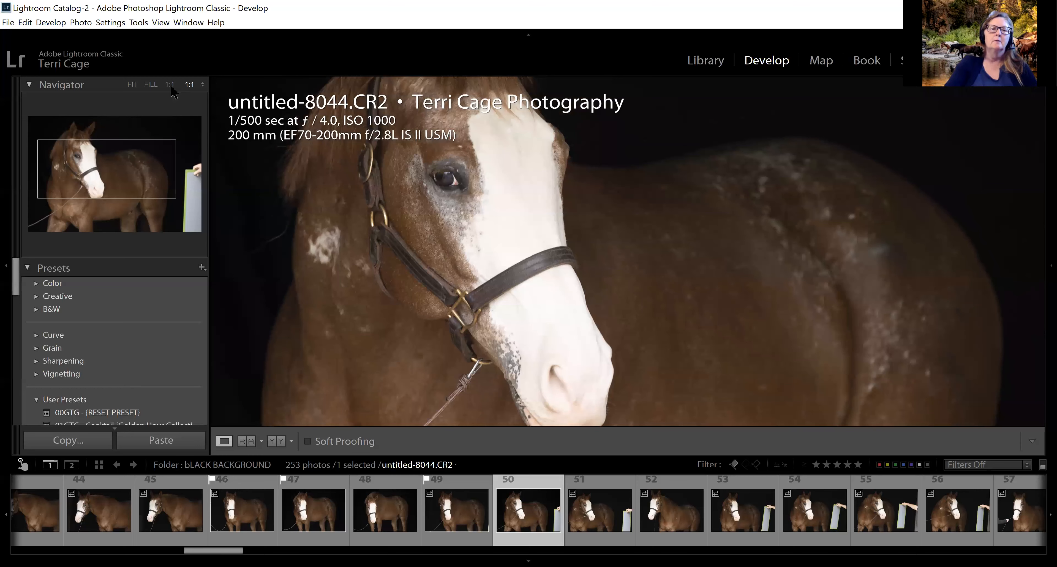
pyautogui.click(170, 84)
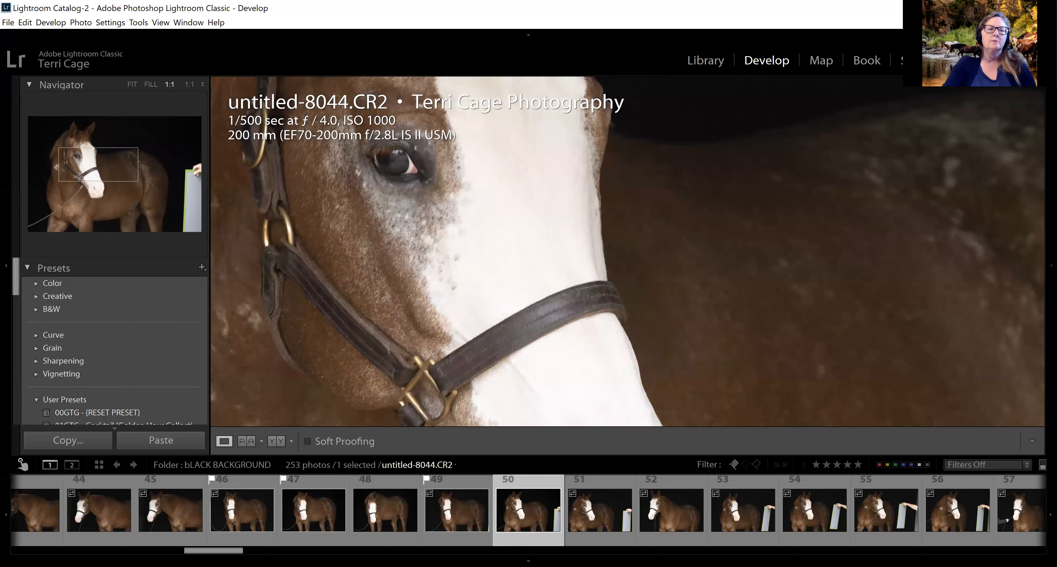
pyautogui.press('Right')
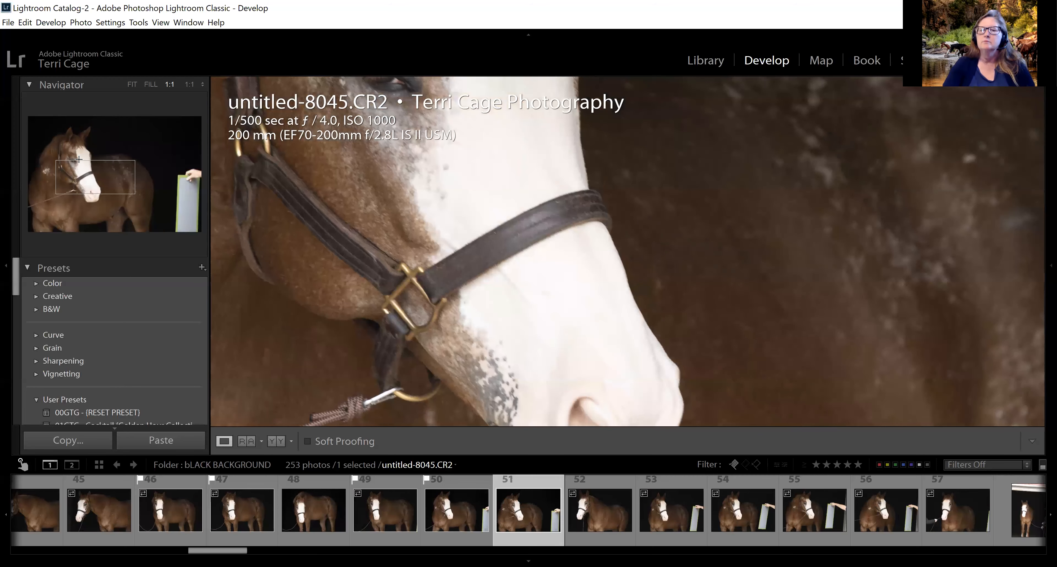
pyautogui.press('Right')
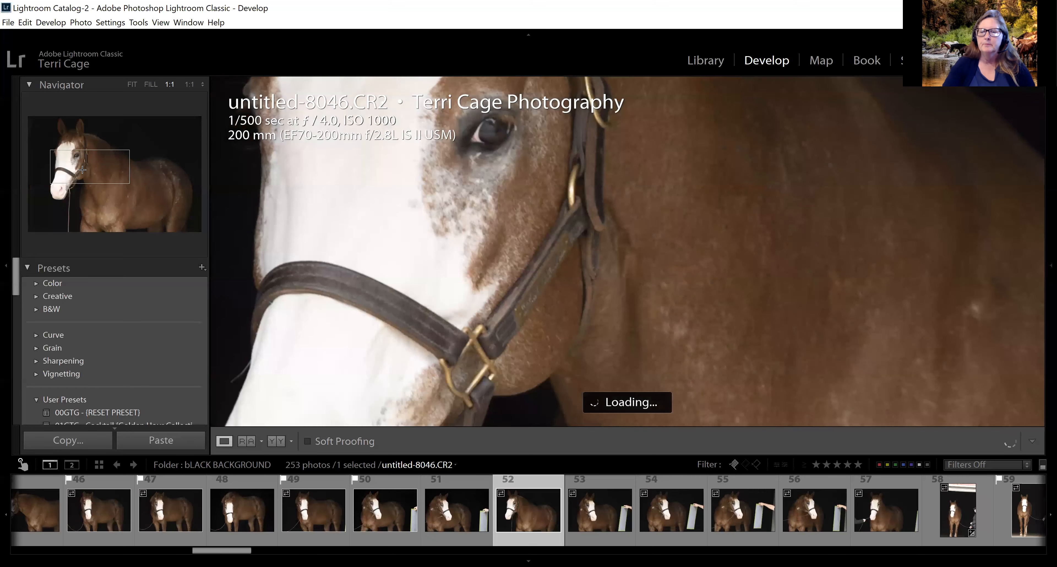
pyautogui.click(80, 142)
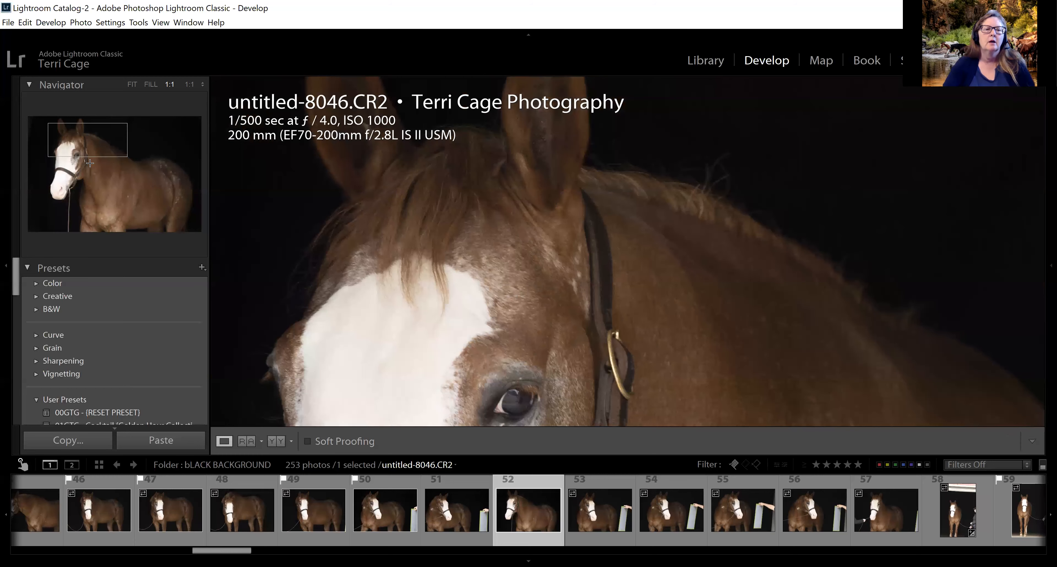
pyautogui.press('Right')
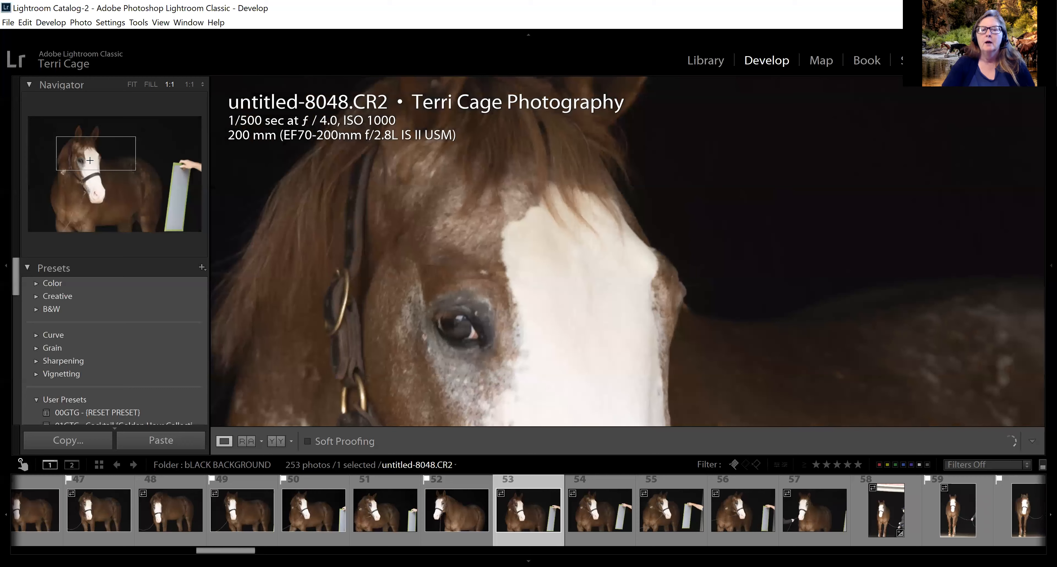
# Check the eye and face in photo 53 at 1:1, flag it as a pick, and compare its full view with photo 54.
pyautogui.moveTo(90, 160); pyautogui.dragTo(92, 164)
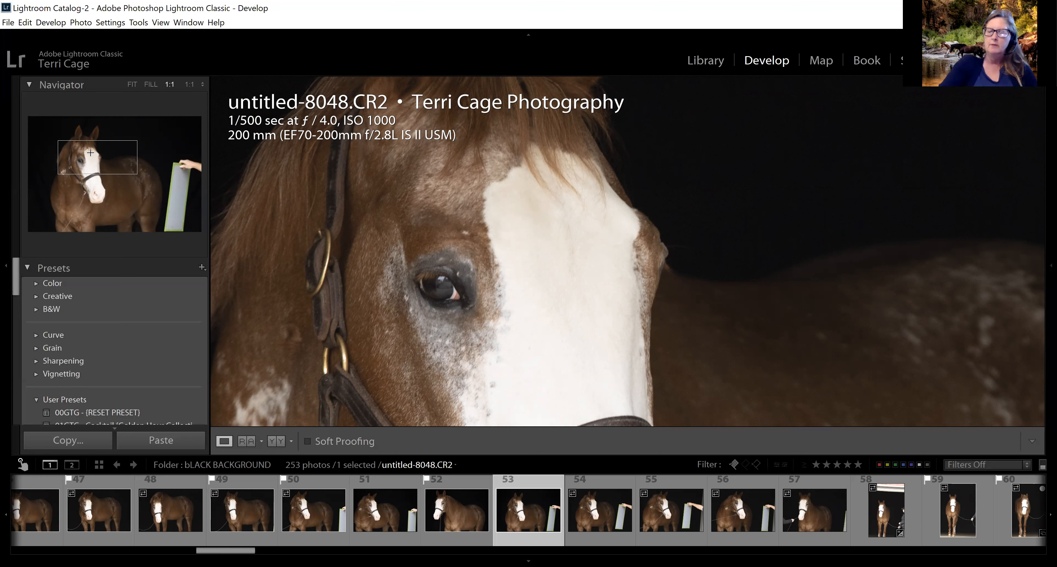
pyautogui.hotkey('ctrl', '-')
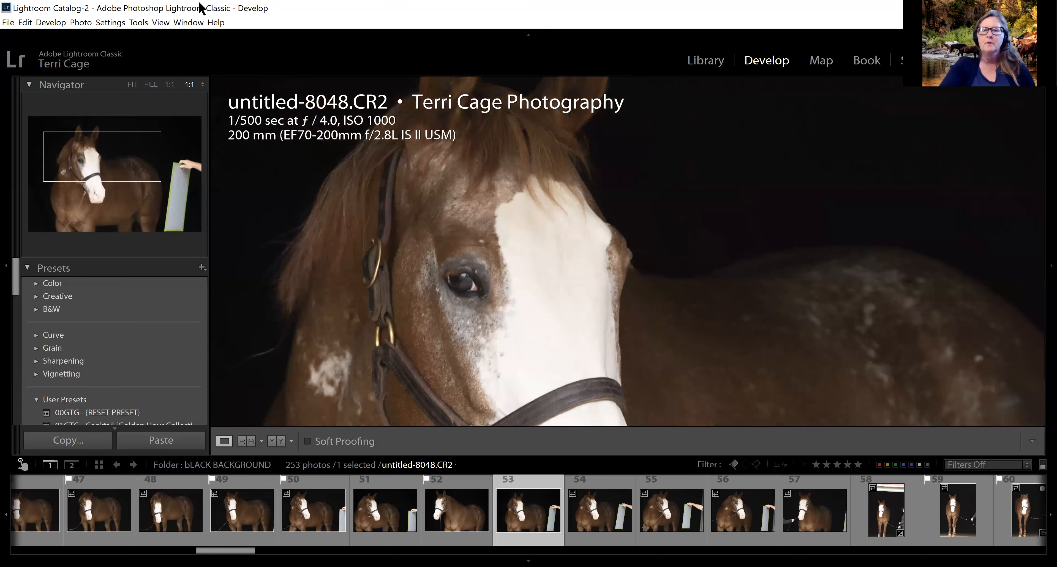
pyautogui.hotkey('ctrl', '-')
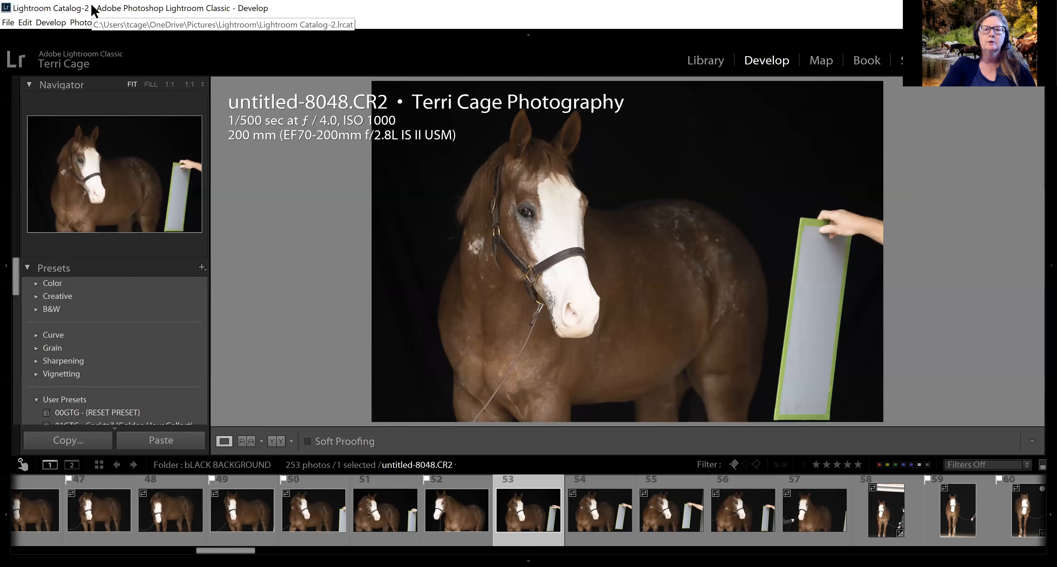
pyautogui.click(170, 85)
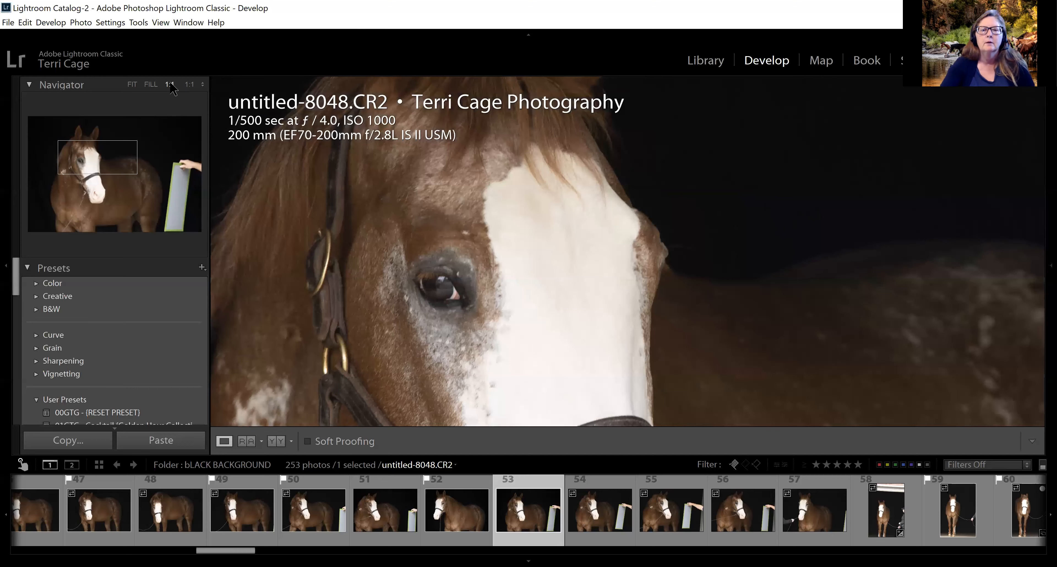
pyautogui.press('Right')
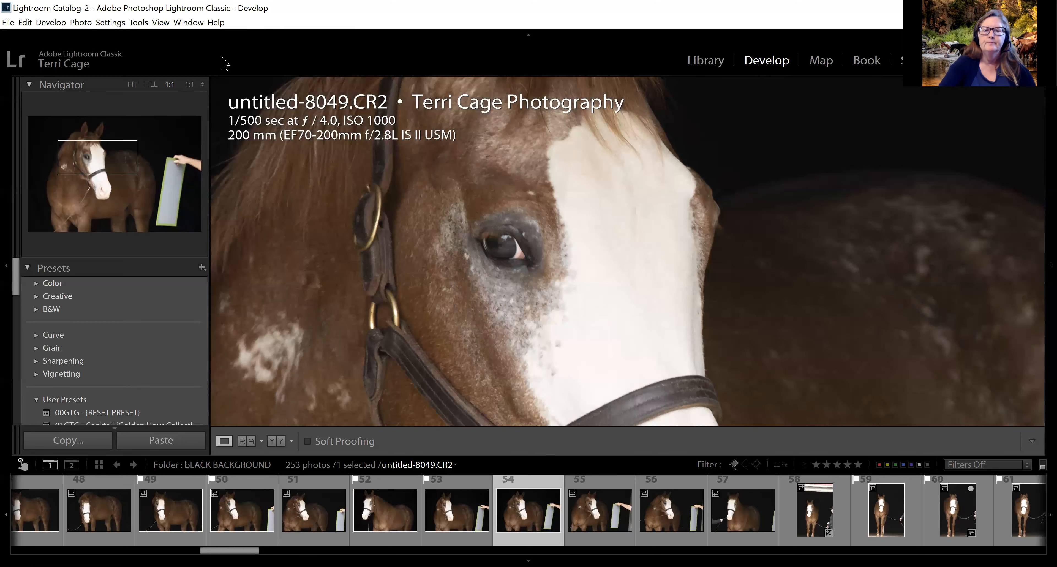
pyautogui.press('z')
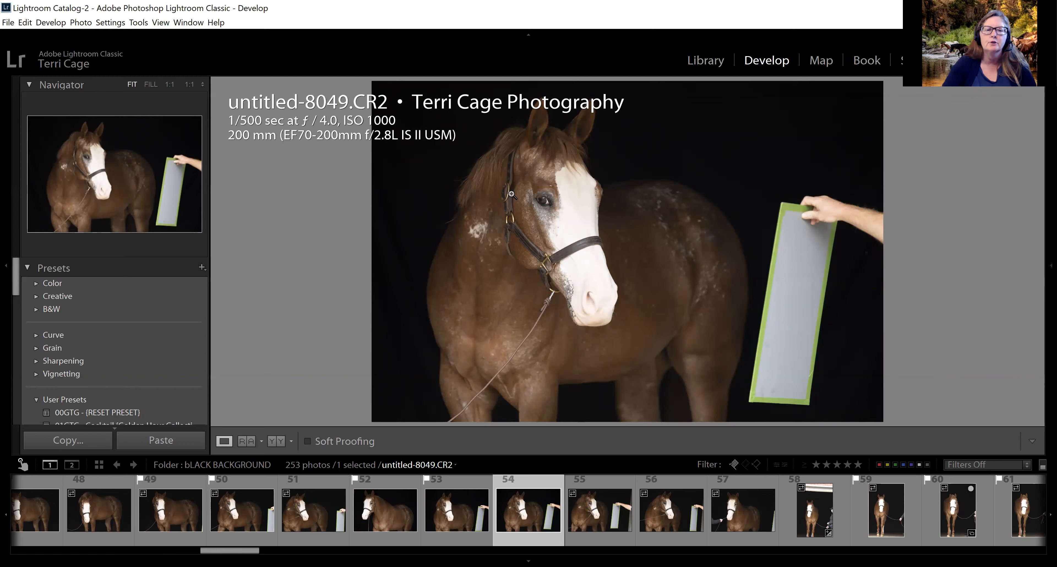
pyautogui.press('Left')
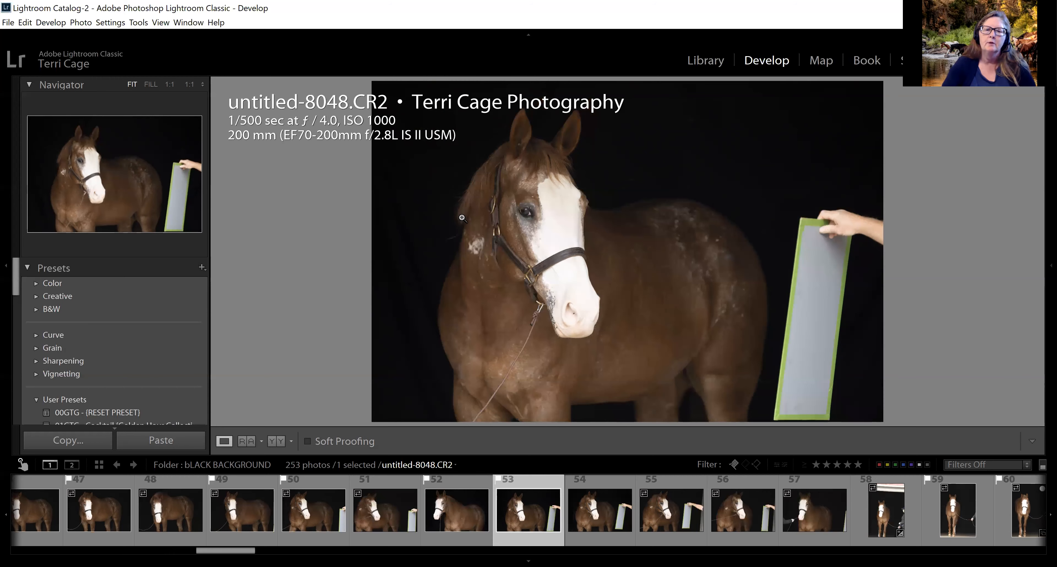
# Review photos 54 to 57 in full view and leave photo 57 unflagged.
pyautogui.press('Right')
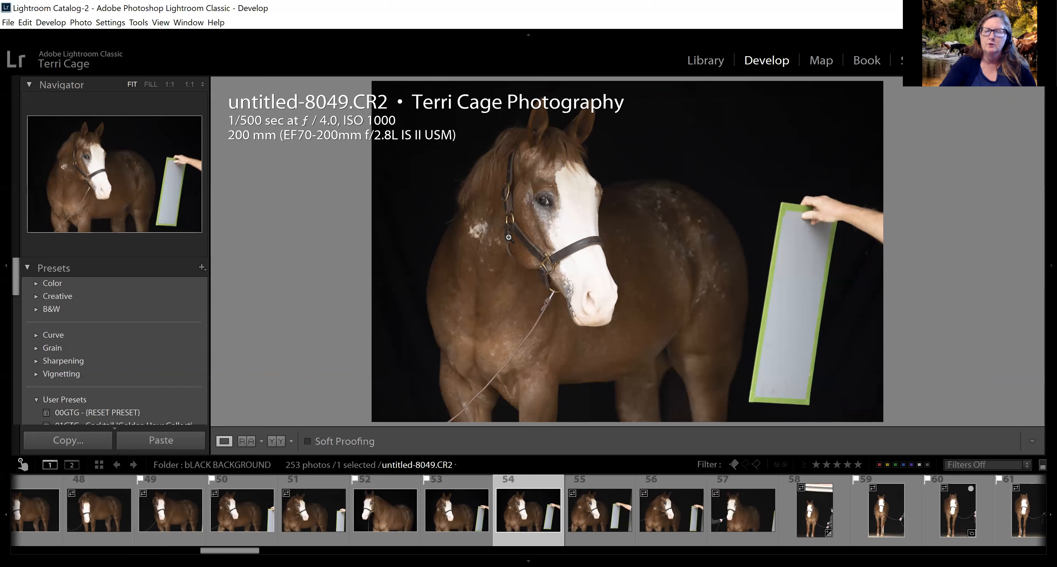
pyautogui.press('Right')
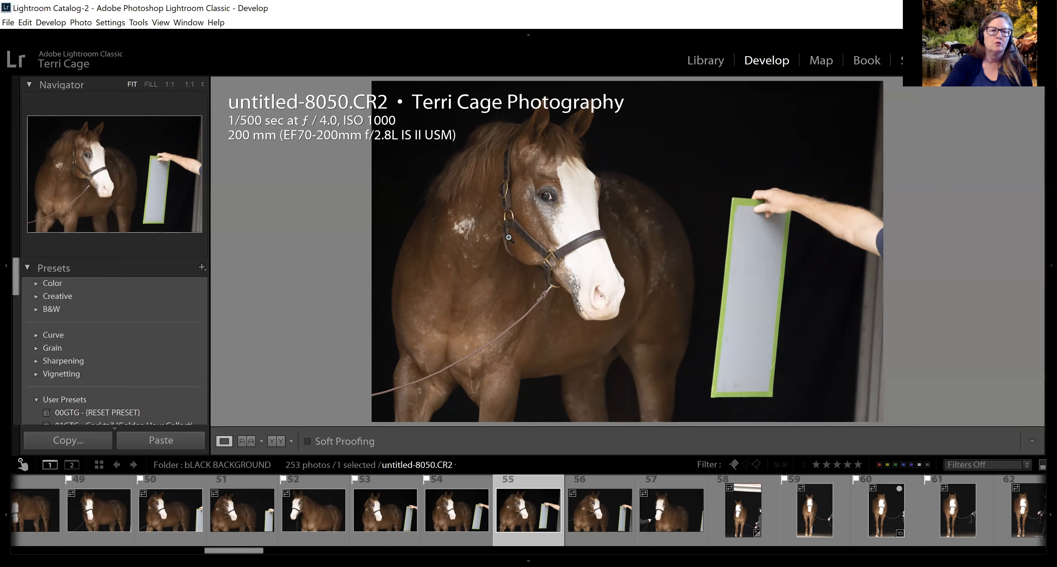
pyautogui.press('Right')
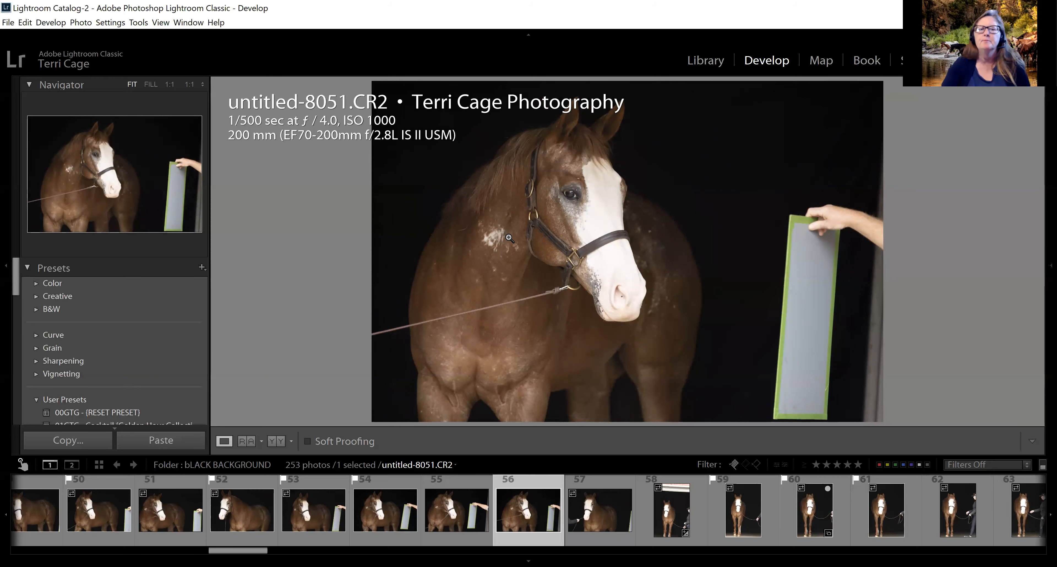
pyautogui.press('Right')
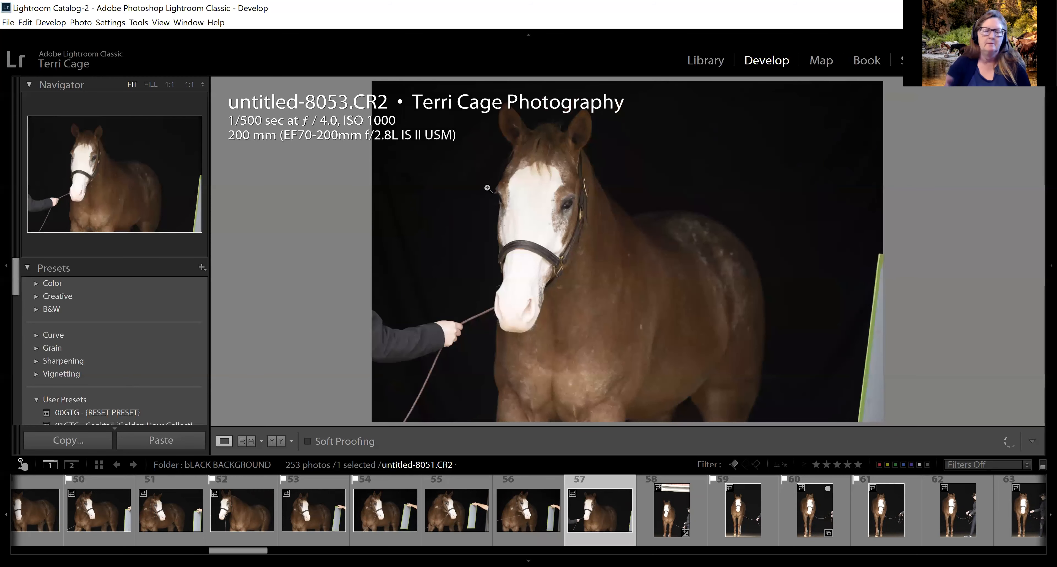
pyautogui.press('u')
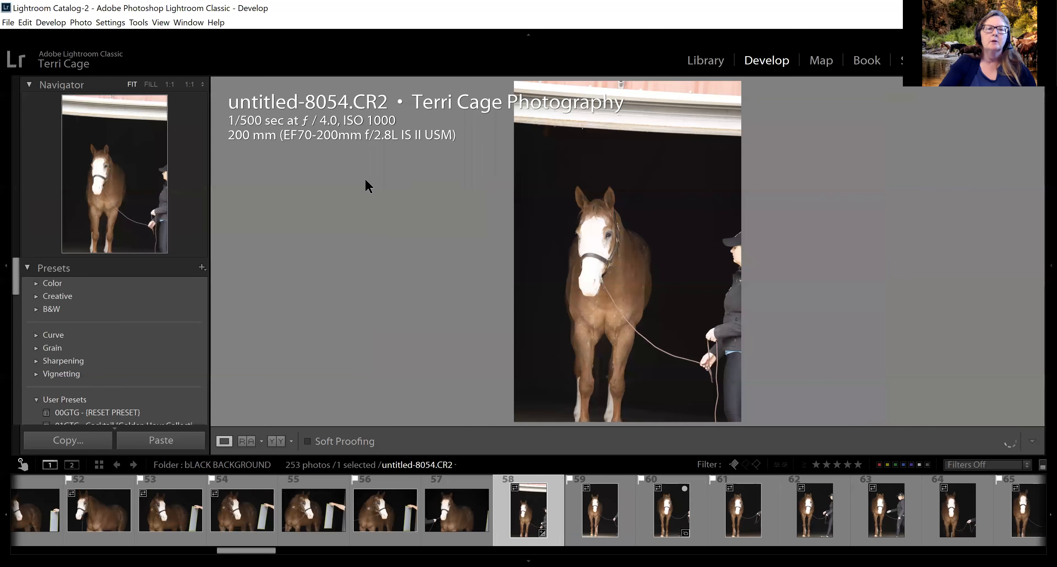
# Check the head and eyes in photo 58 at Fill and closer zoom levels, and bring up photo 59.
pyautogui.click(151, 85)
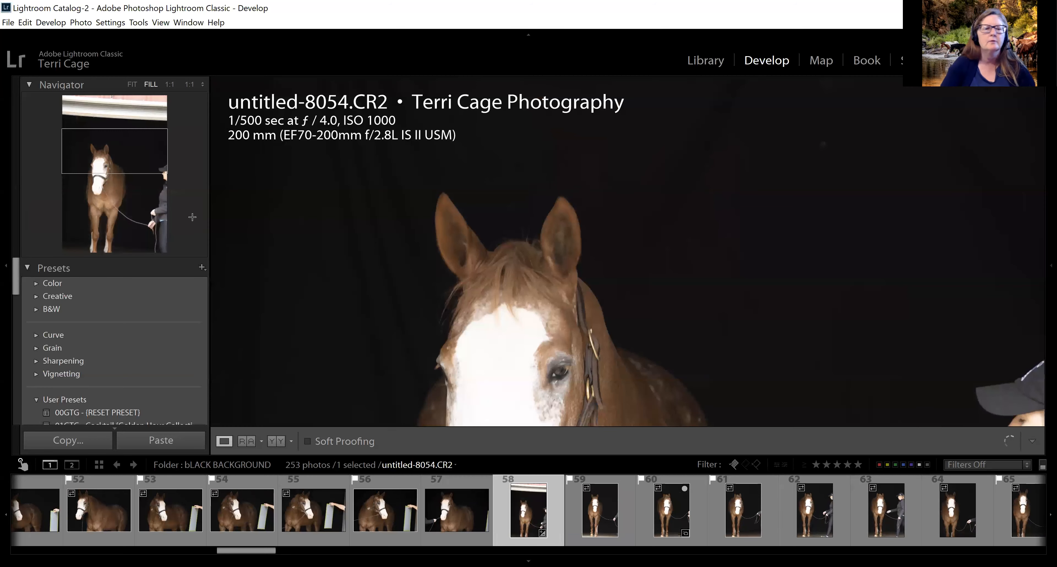
pyautogui.click(118, 180)
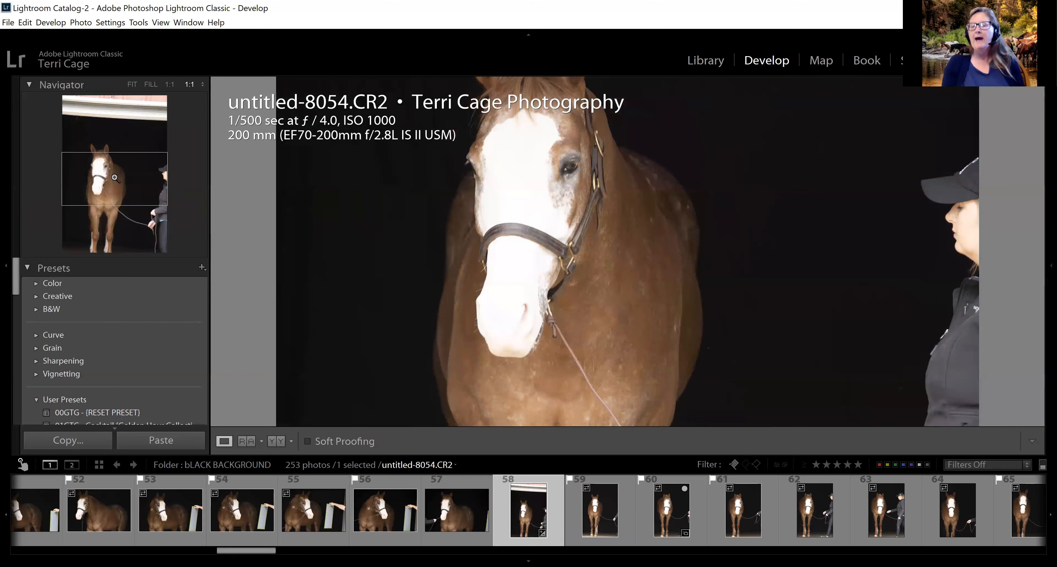
pyautogui.click(115, 179)
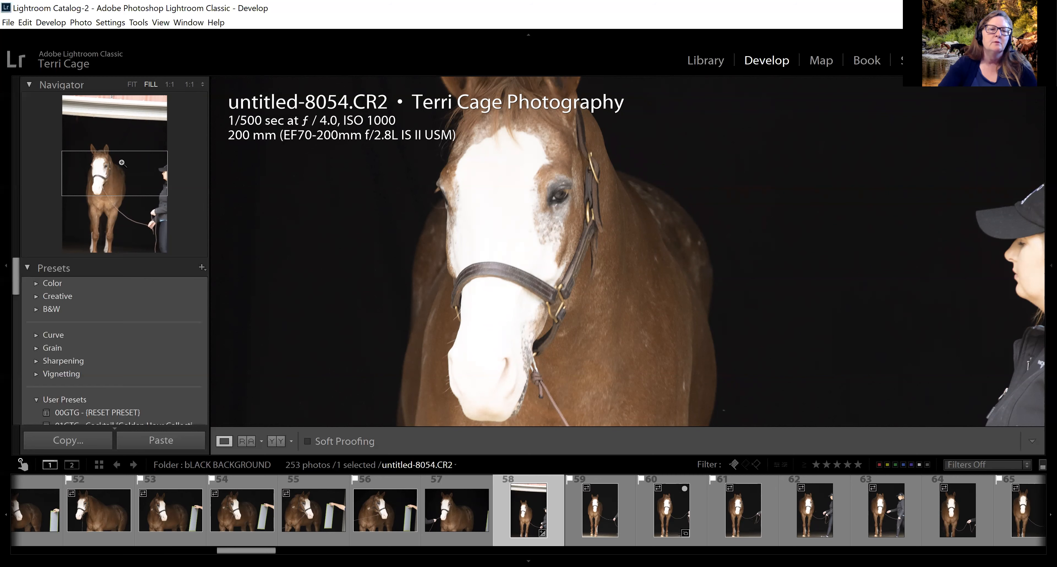
pyautogui.click(119, 168)
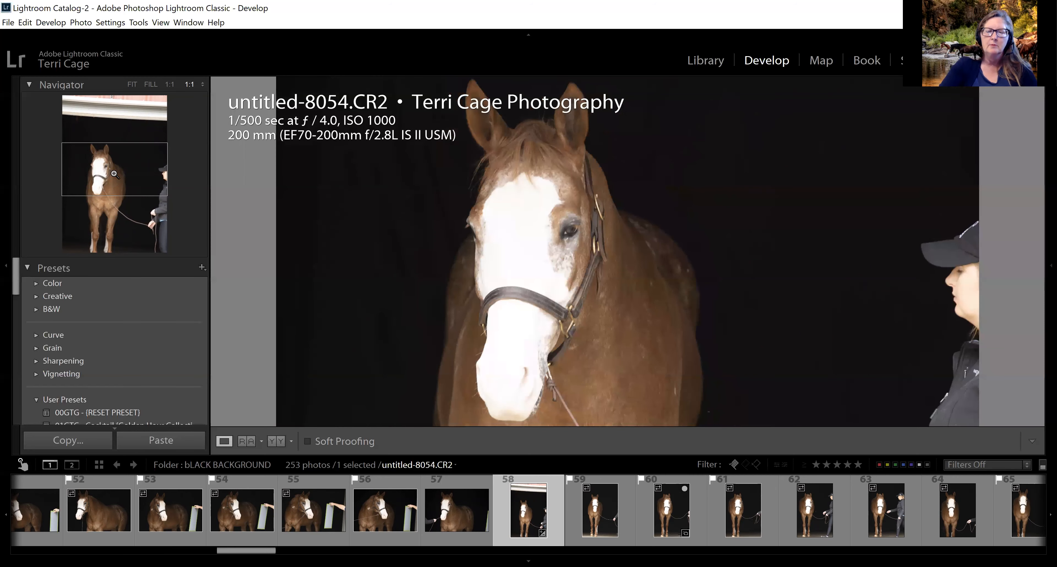
pyautogui.press('Right')
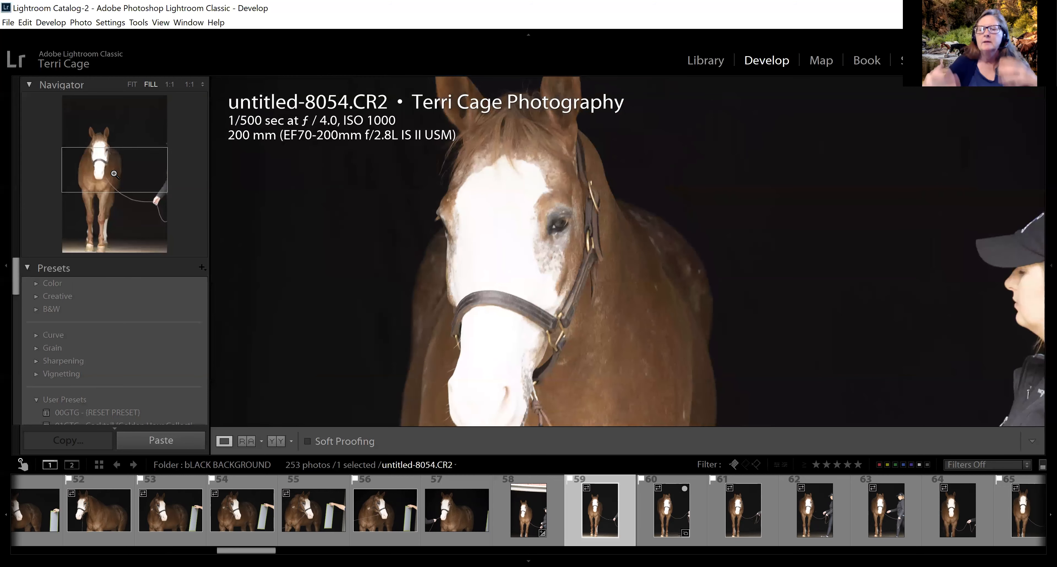
pyautogui.press('Right')
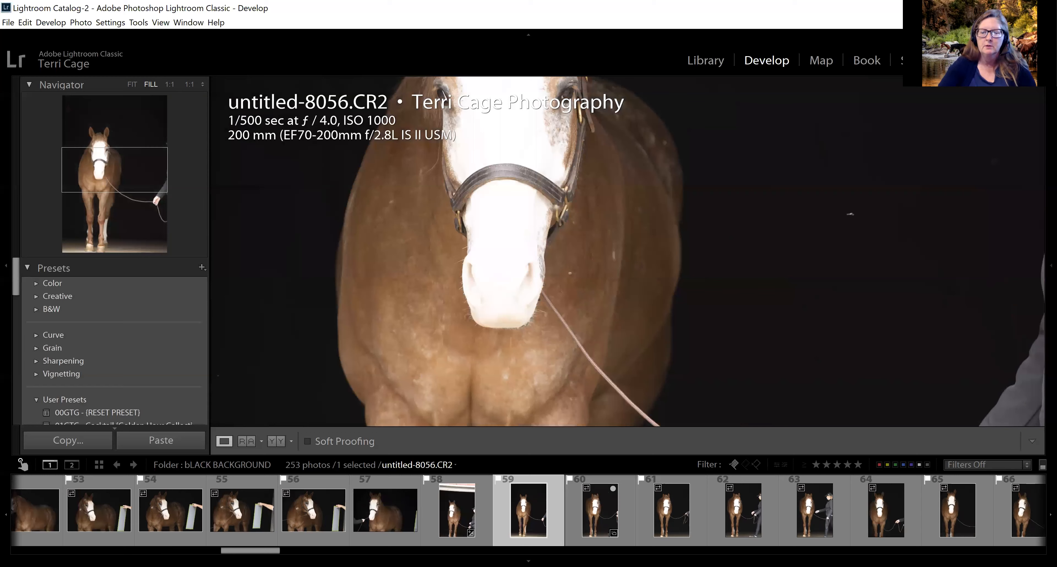
# Filter the bLACK BACKGROUND folder to show only flagged photos.
pyautogui.moveTo(251, 551); pyautogui.dragTo(322, 551)
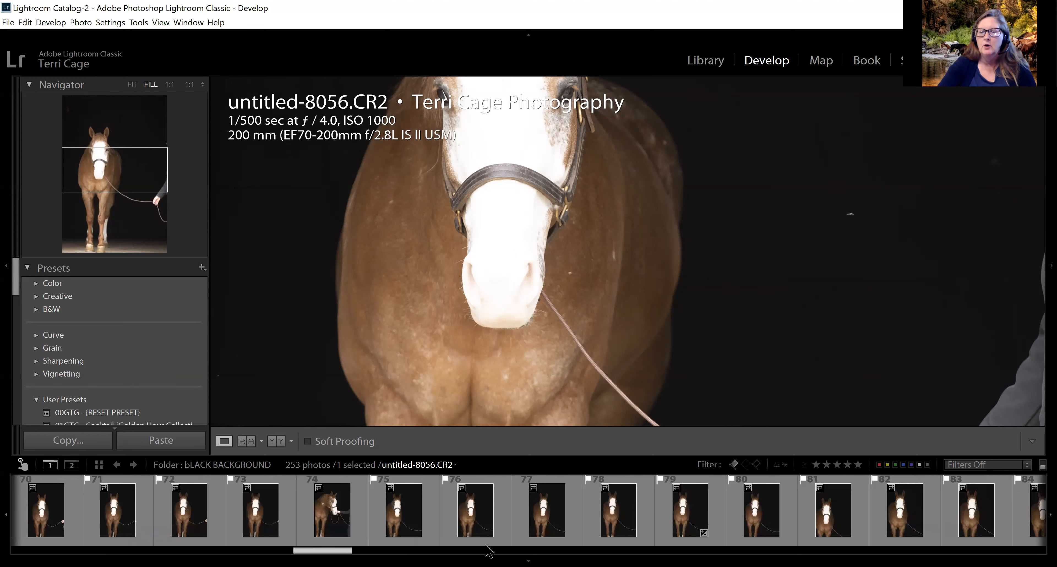
pyautogui.click(460, 551)
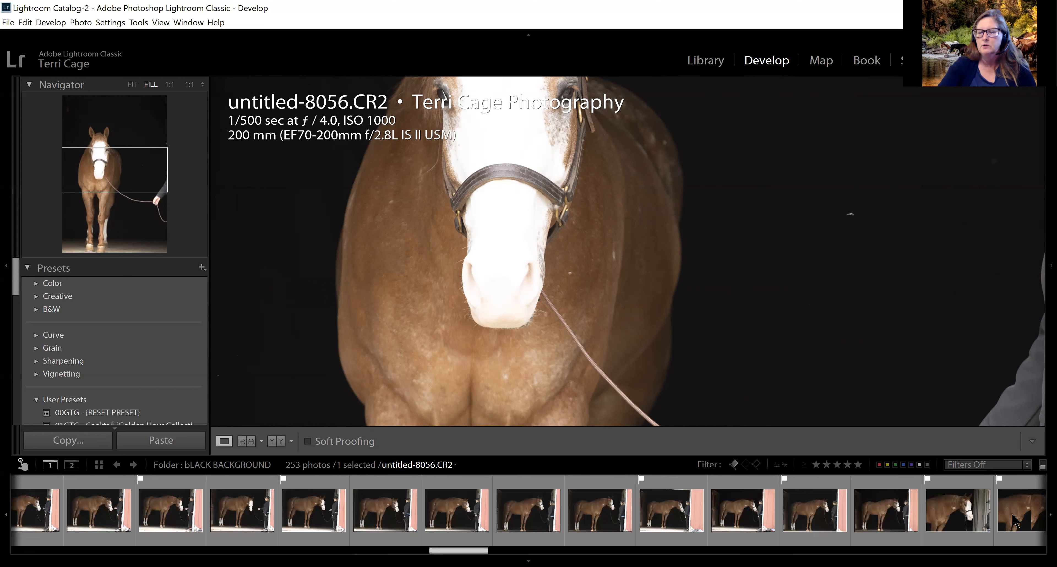
pyautogui.moveTo(491, 550); pyautogui.dragTo(463, 541)
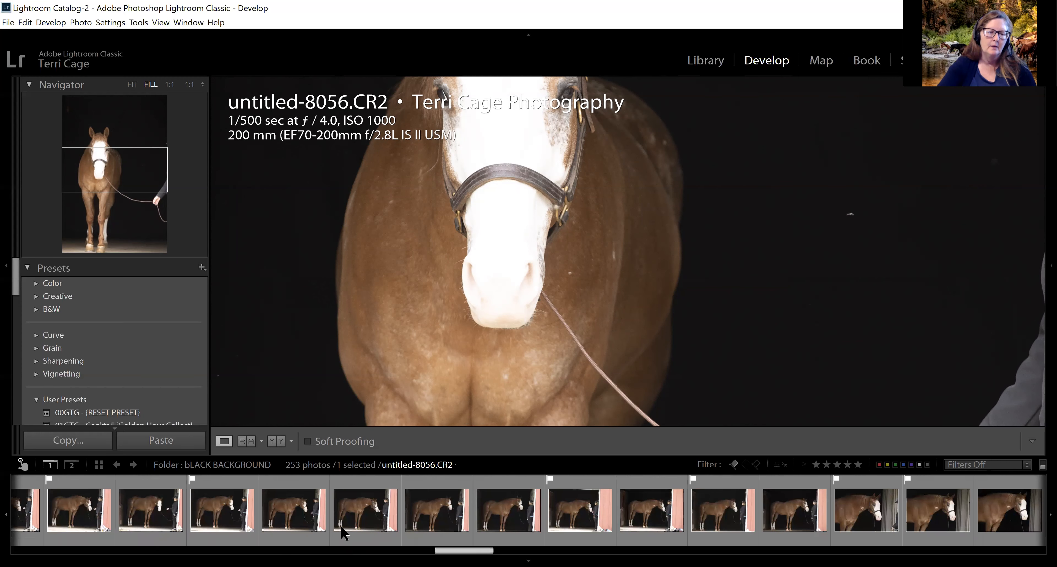
pyautogui.click(220, 534)
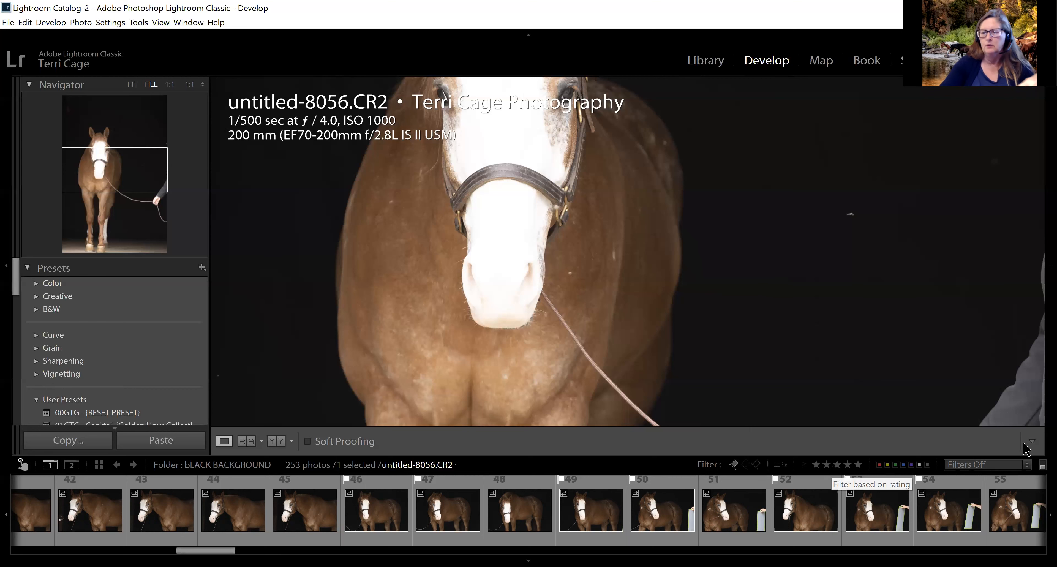
pyautogui.click(1027, 464)
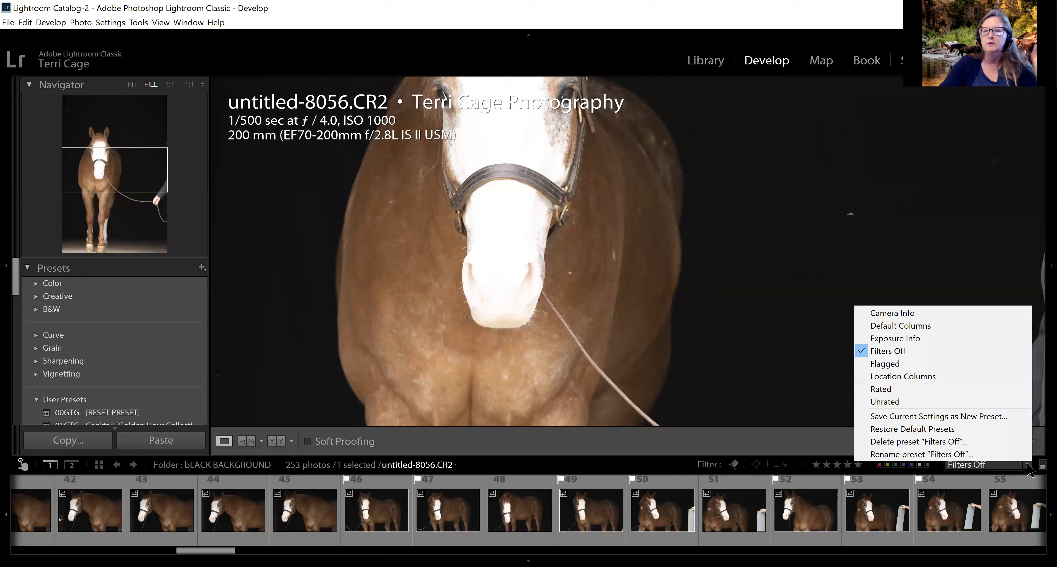
pyautogui.click(912, 365)
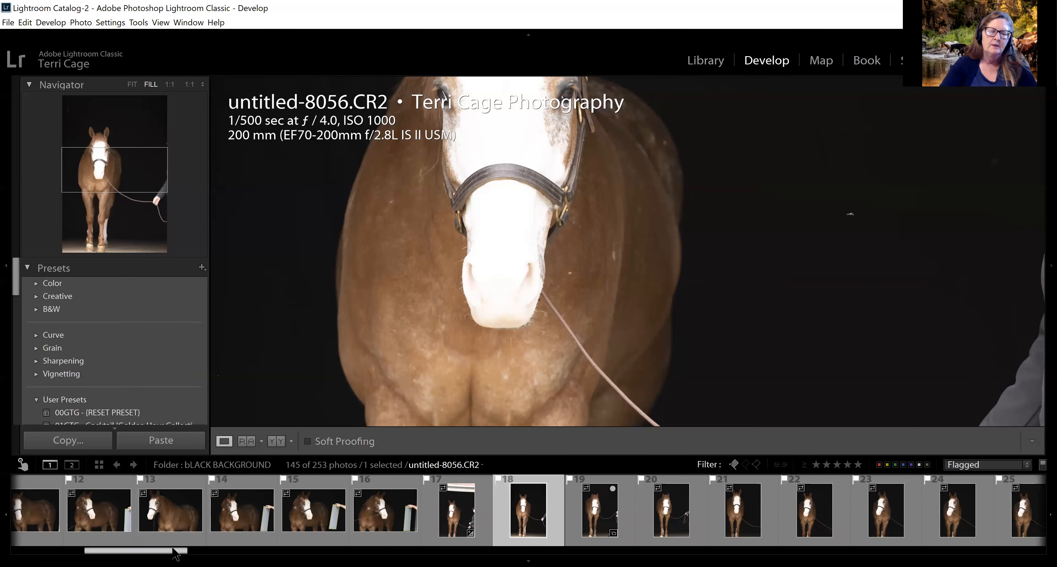
pyautogui.moveTo(136, 551); pyautogui.dragTo(62, 550)
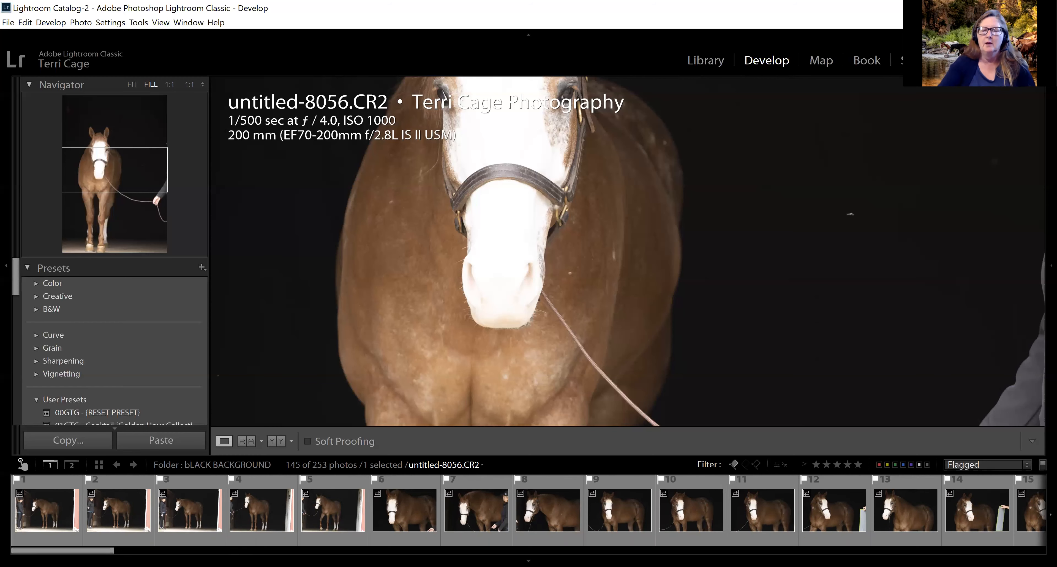
# Compare flagged photos 1 to 3 in Survey view with the side panels hidden, and unflag untitled-7997.CR2.
pyautogui.press('z')
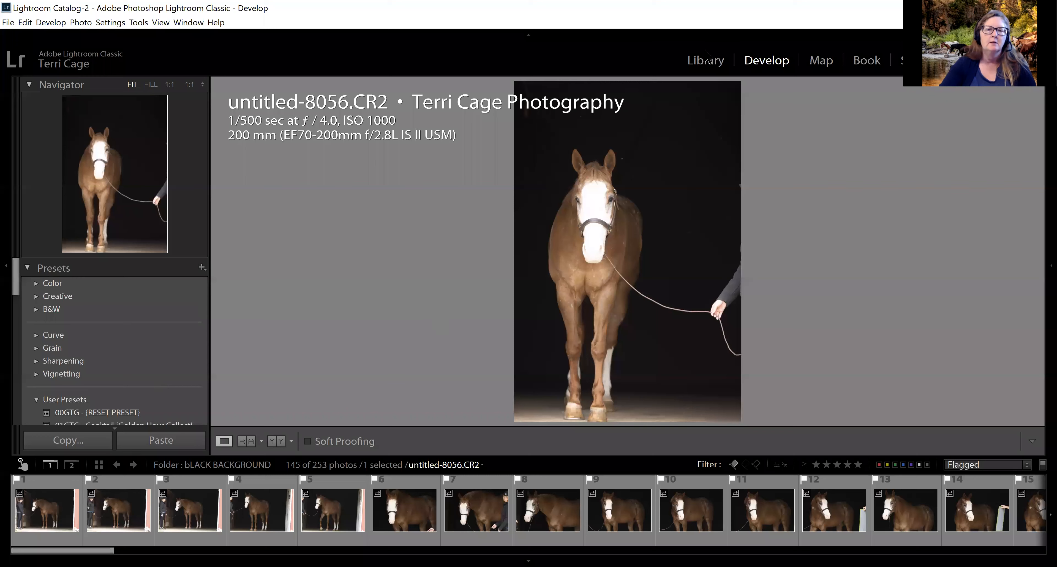
pyautogui.click(56, 490)
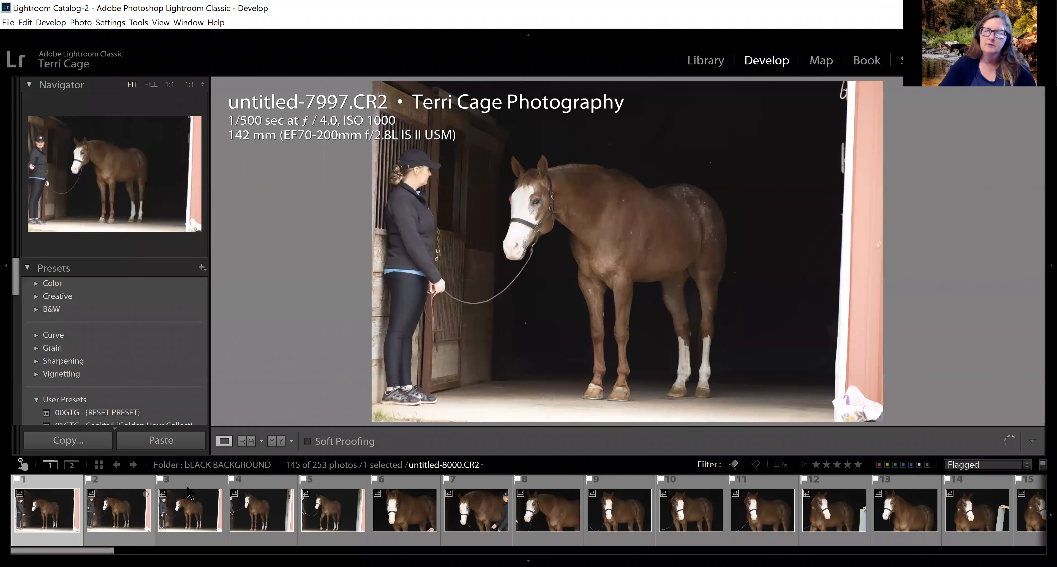
pyautogui.keyDown('shift'); pyautogui.click(189, 493); pyautogui.keyUp('shift')
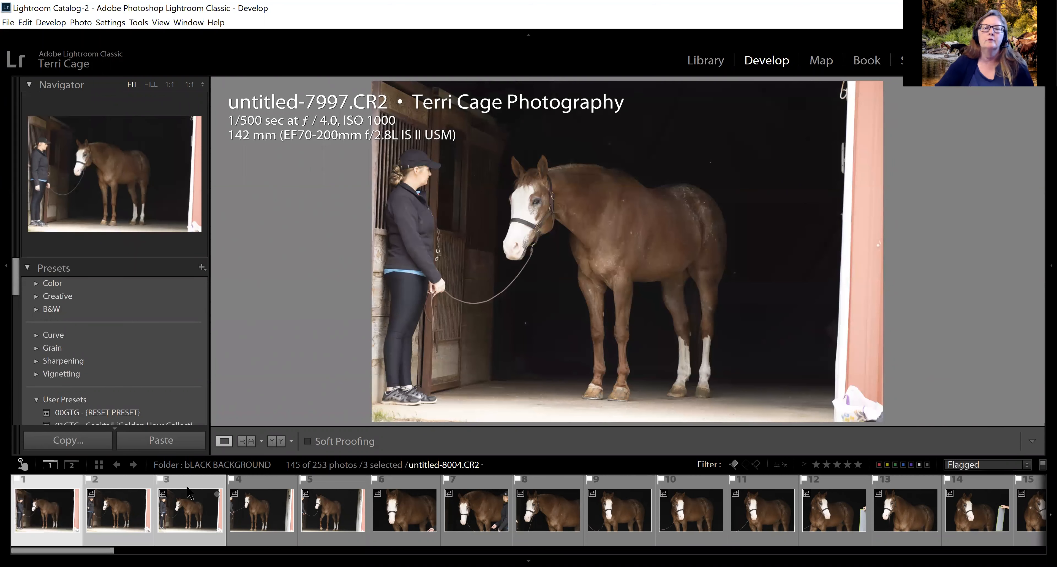
pyautogui.press('n')
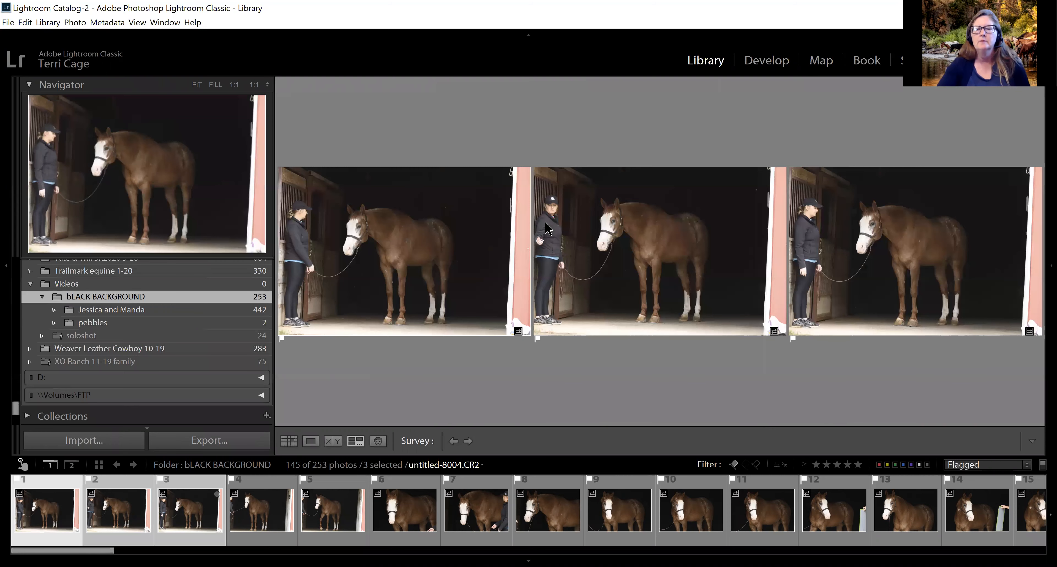
pyautogui.press('Tab')
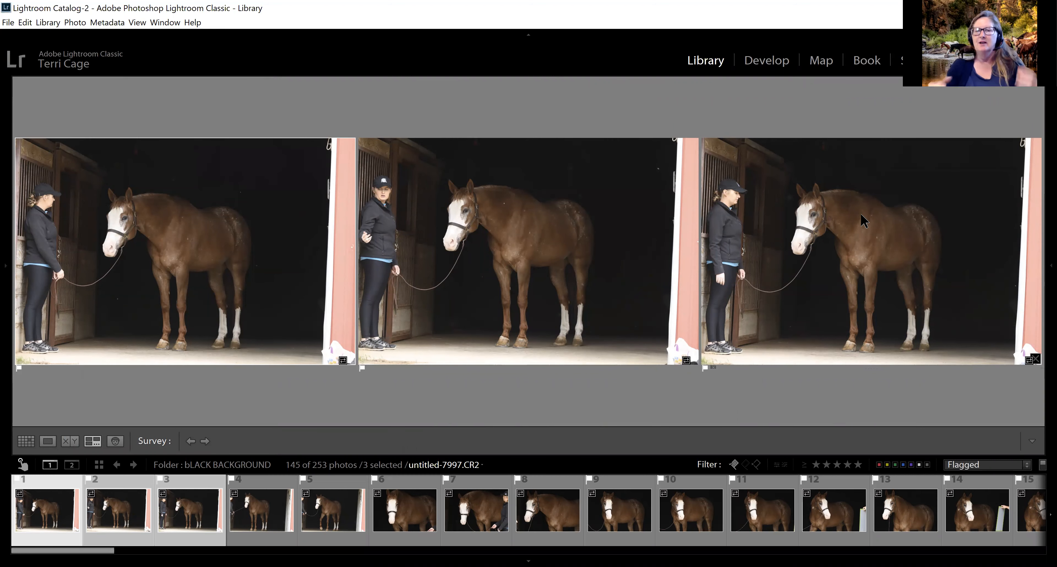
pyautogui.press('u')
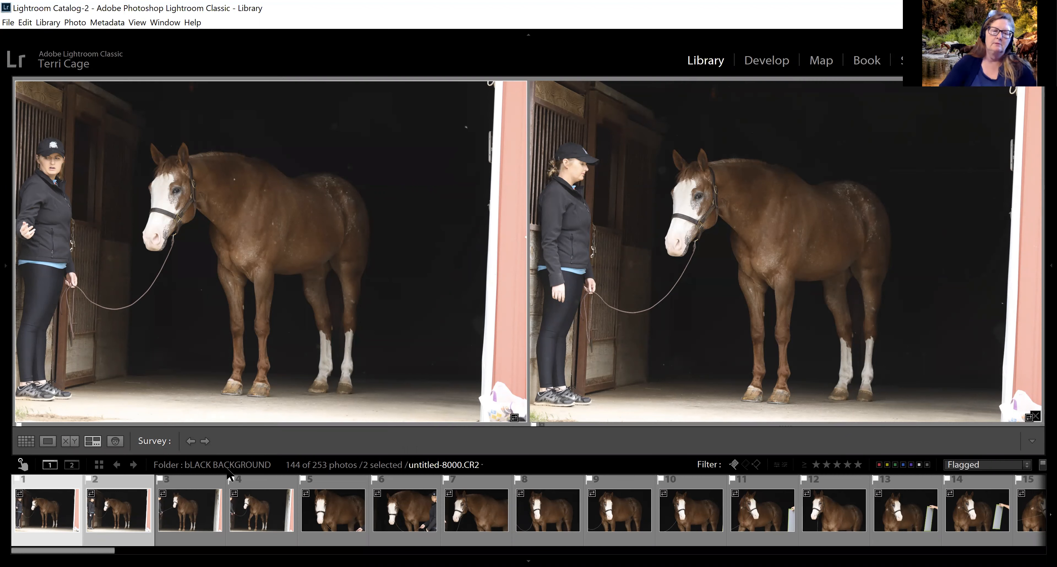
# Compare flagged photos 3 and 4 side by side and reject untitled-8010.CR2, the shot with the lifted front leg.
pyautogui.click(255, 522)
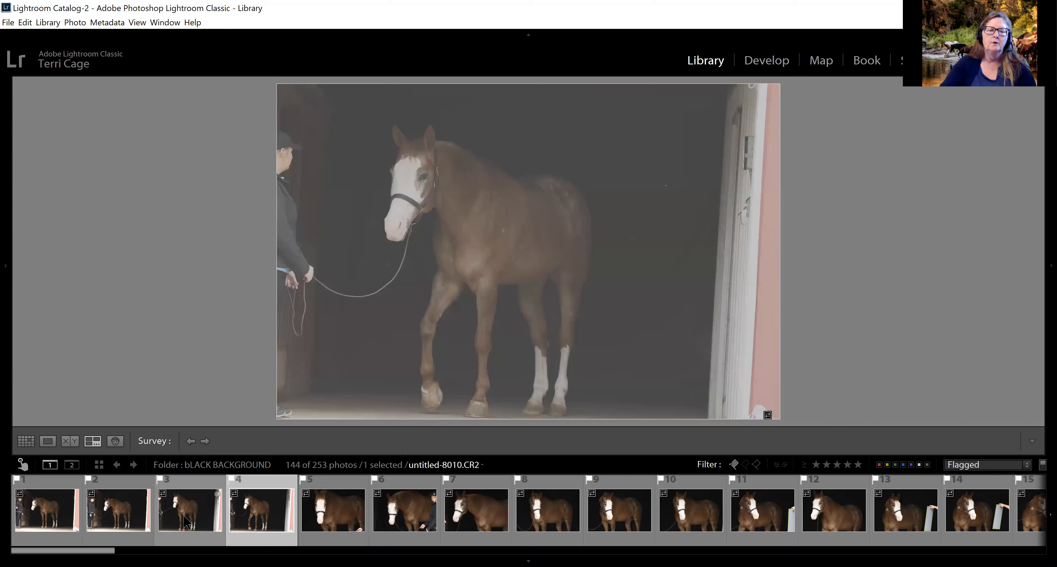
pyautogui.keyDown('ctrl'); pyautogui.click(185, 520); pyautogui.keyUp('ctrl')
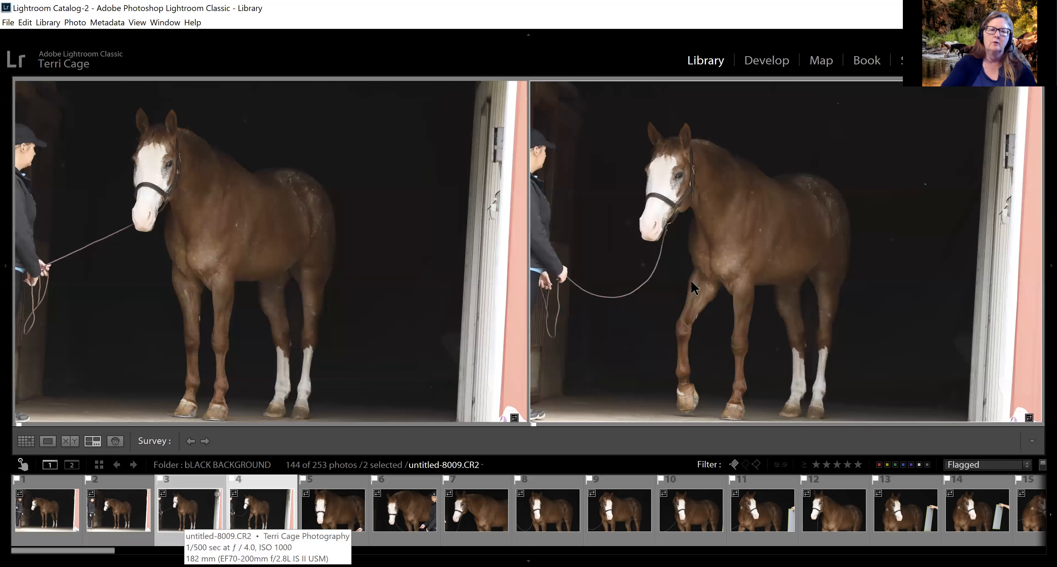
pyautogui.press('x')
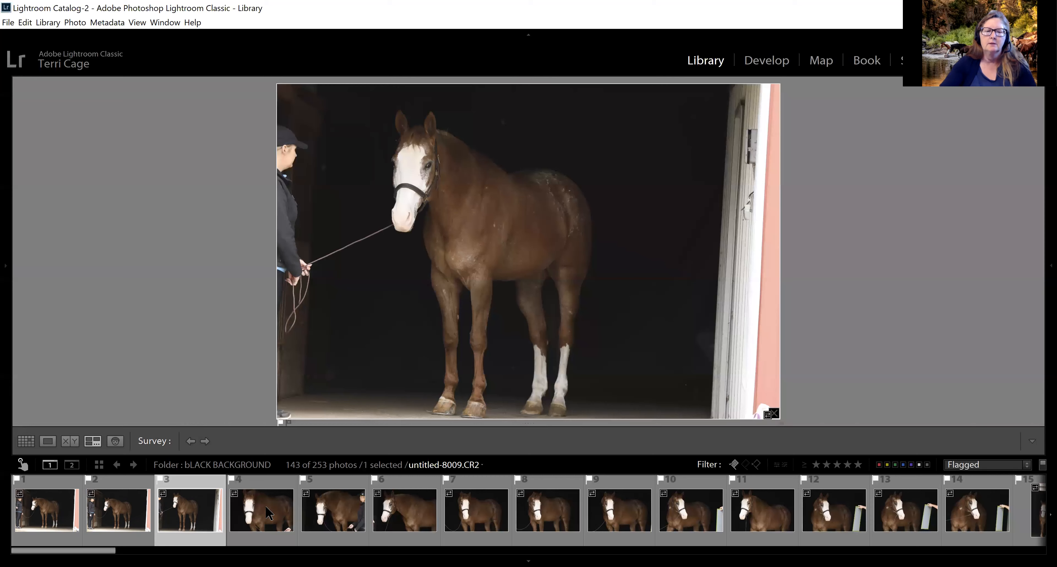
# Compare untitled-8026.CR2 and untitled-8027.CR2 side by side and remove the pick flag from both.
pyautogui.click(262, 516)
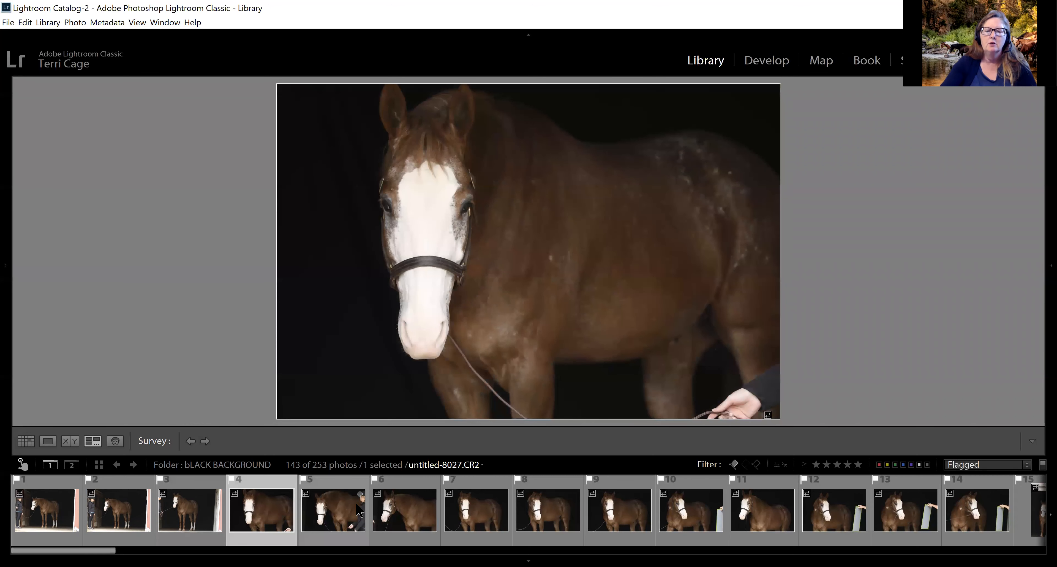
pyautogui.keyDown('ctrl'); pyautogui.click(361, 528); pyautogui.keyUp('ctrl')
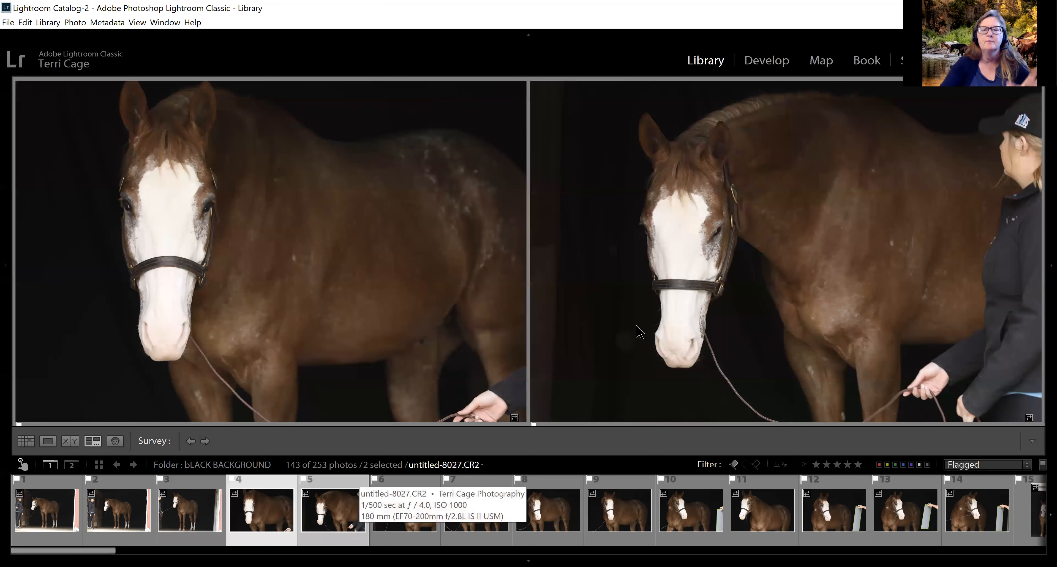
pyautogui.click(746, 296)
pyautogui.press('u')
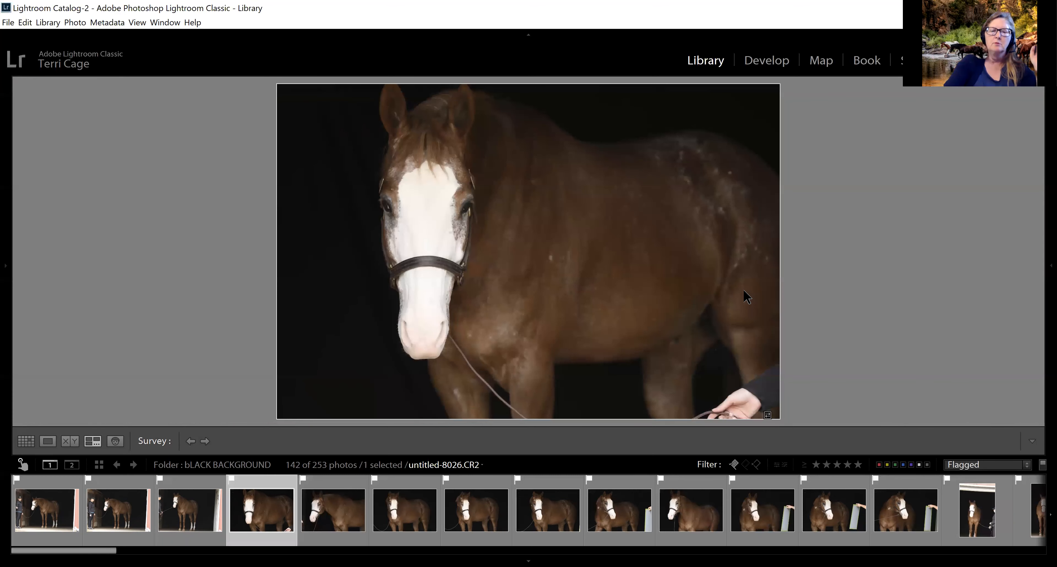
pyautogui.press('u')
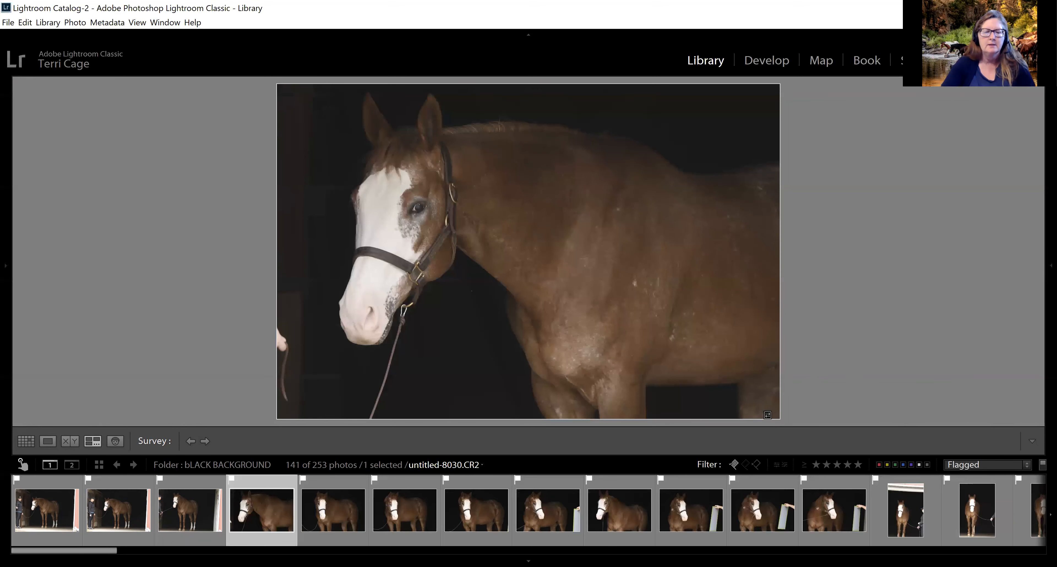
# Compare flagged photos 4 and 9 side by side in Survey view, followed by flagged photos 5 and 6.
pyautogui.keyDown('ctrl'); pyautogui.click(616, 544); pyautogui.keyUp('ctrl')
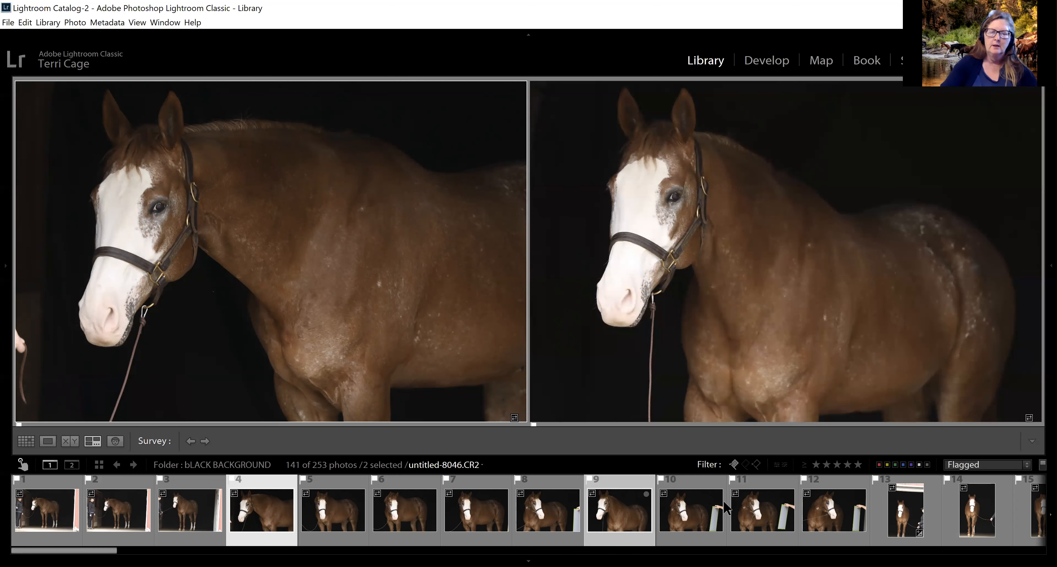
pyautogui.click(421, 517)
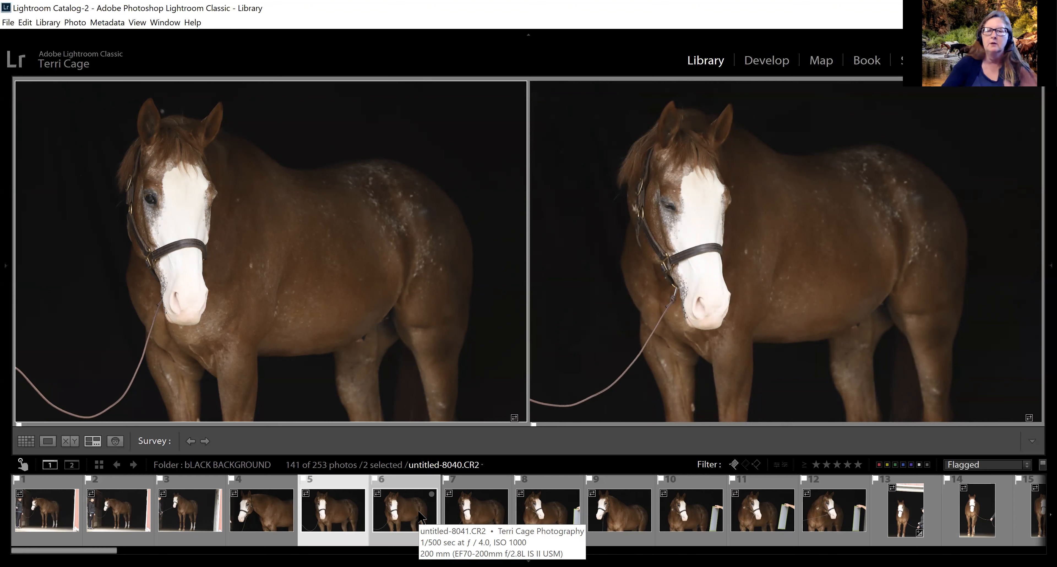
# Compare flagged photos 6, 7 and 8 together in Survey view.
pyautogui.click(465, 528)
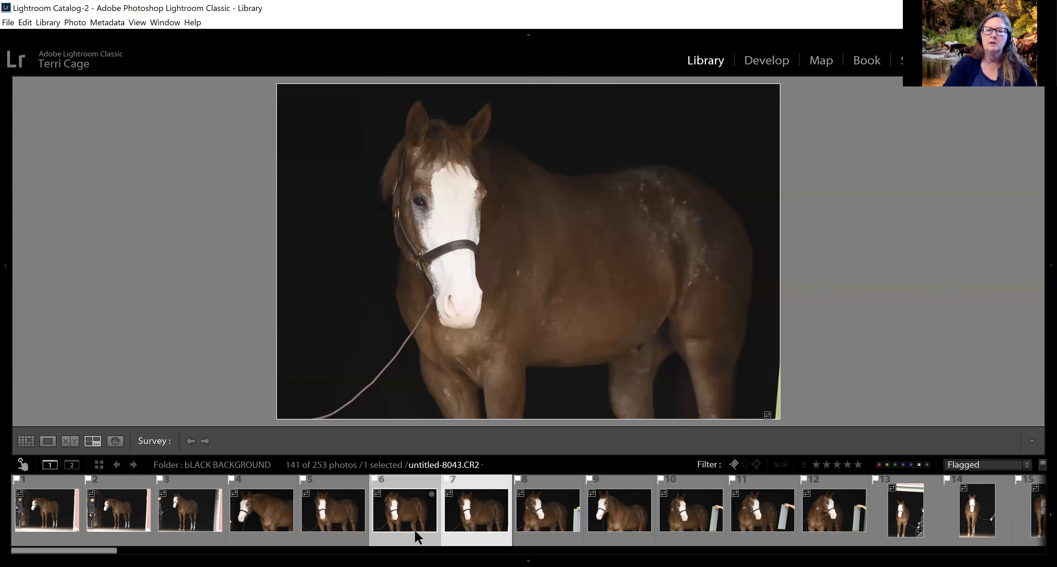
pyautogui.keyDown('ctrl'); pyautogui.click(417, 536); pyautogui.keyUp('ctrl')
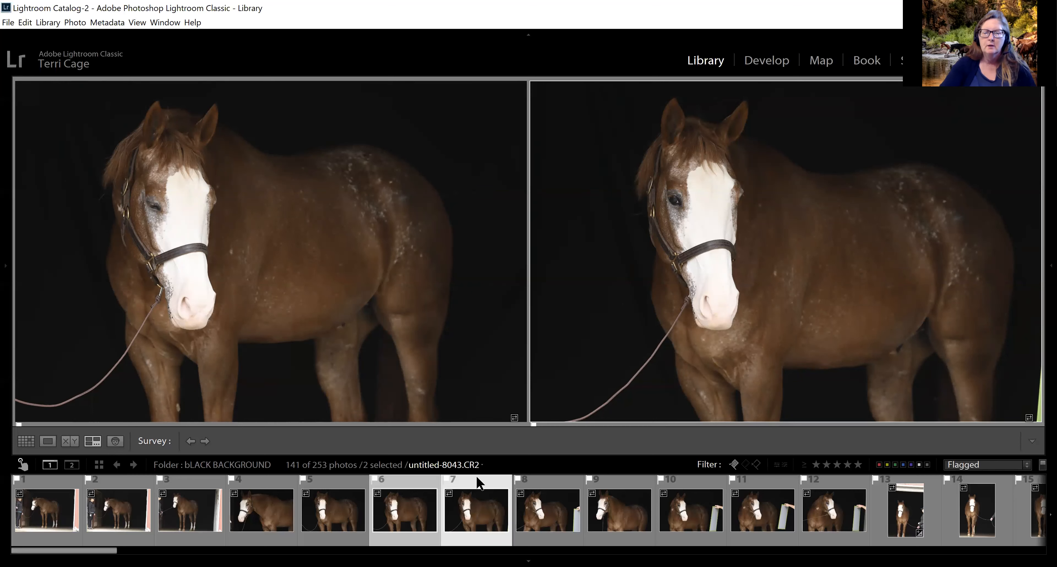
pyautogui.keyDown('ctrl'); pyautogui.click(527, 511); pyautogui.keyUp('ctrl')
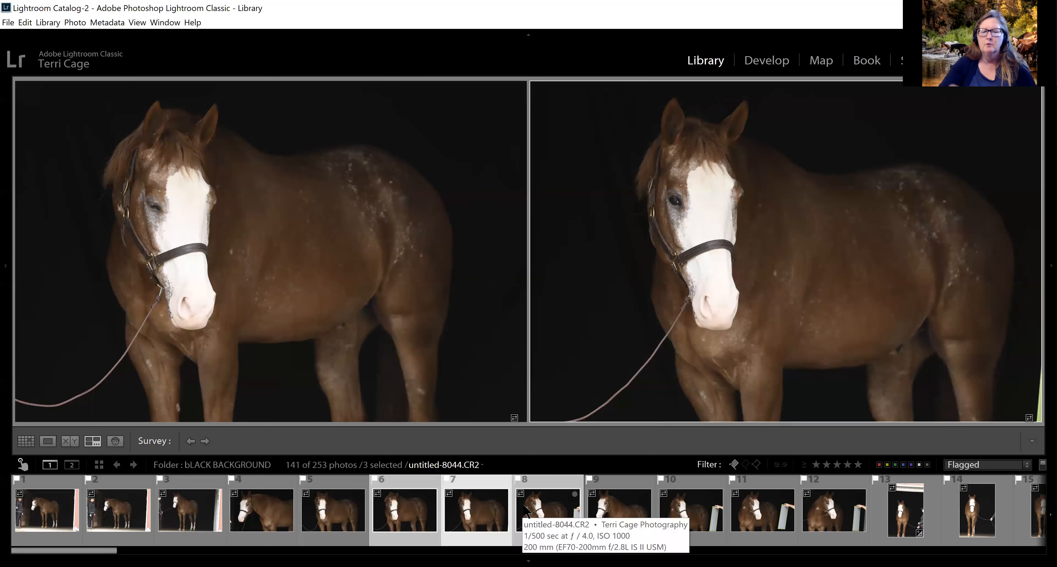
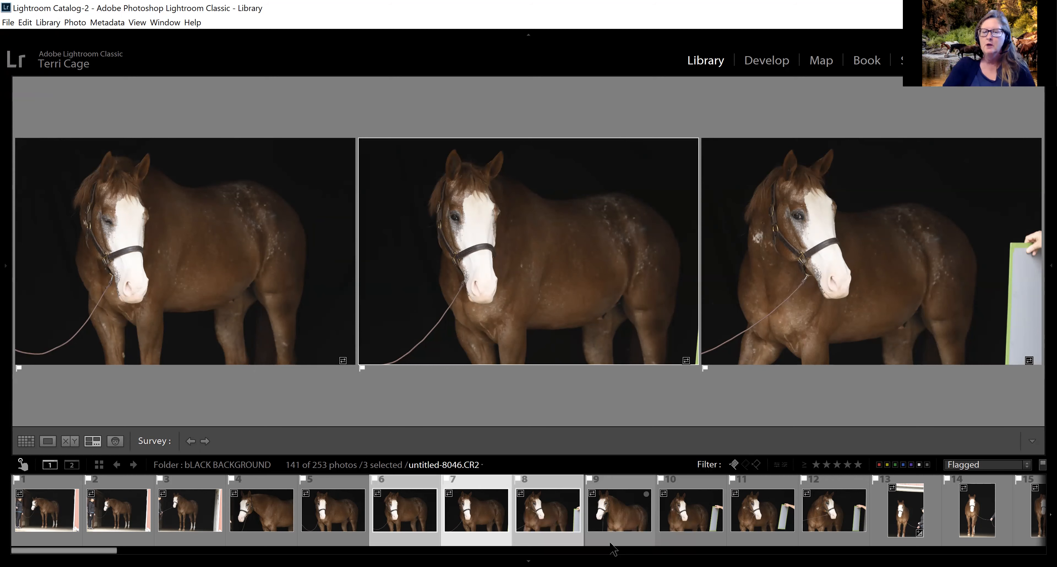
# Compare flagged photos 10, 11 and 12, the shots with the handheld reflector panel.
pyautogui.click(683, 541)
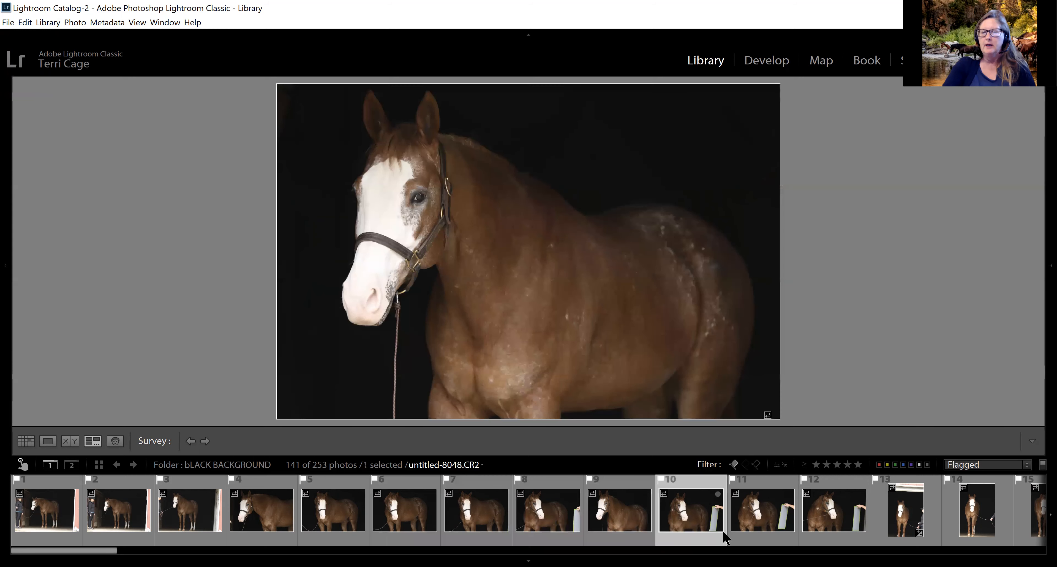
pyautogui.keyDown('ctrl'); pyautogui.click(758, 527); pyautogui.keyUp('ctrl')
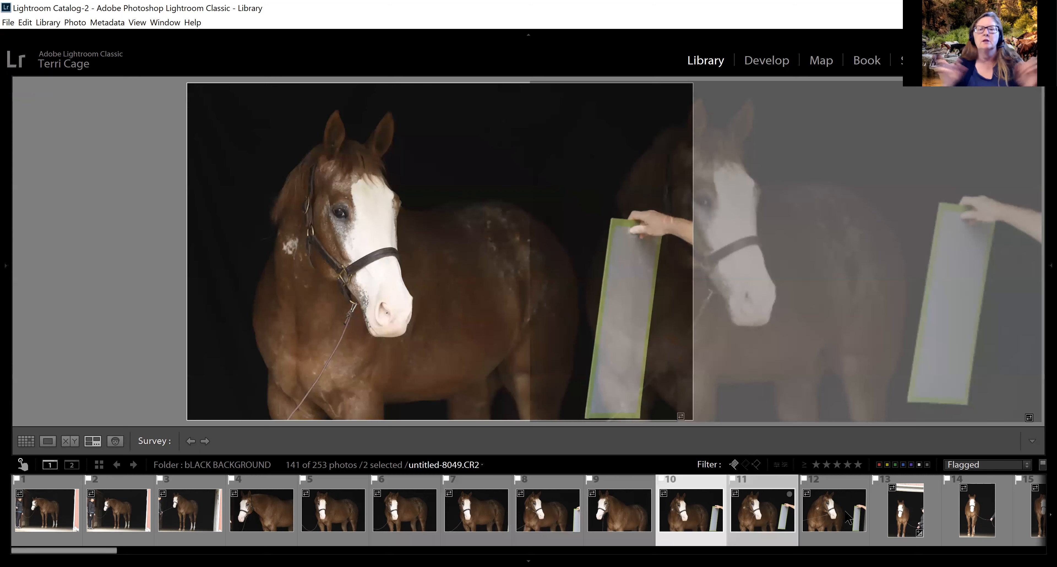
pyautogui.keyDown('ctrl'); pyautogui.click(849, 520); pyautogui.keyUp('ctrl')
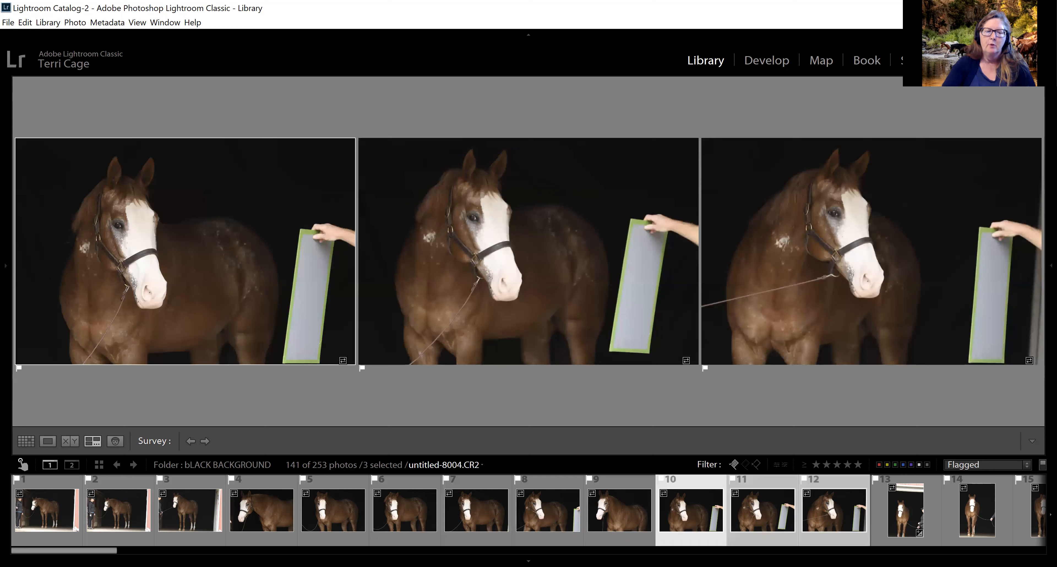
# Compare the head-on vertical shots untitled-8054.CR2 and untitled-8056.CR2 side by side and reject both.
pyautogui.moveTo(123, 550); pyautogui.dragTo(148, 551)
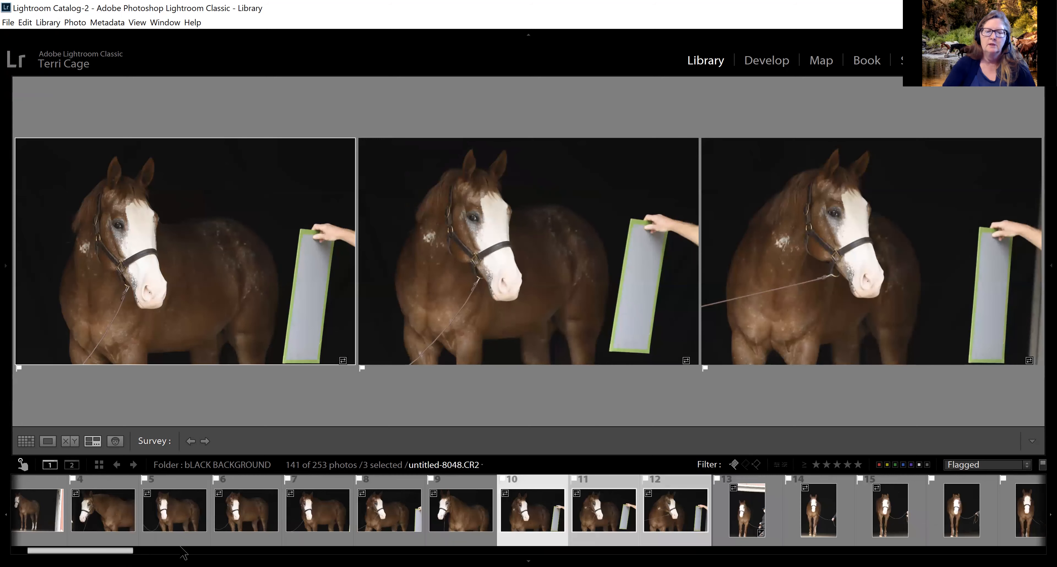
pyautogui.scroll(-3, 187, 511)
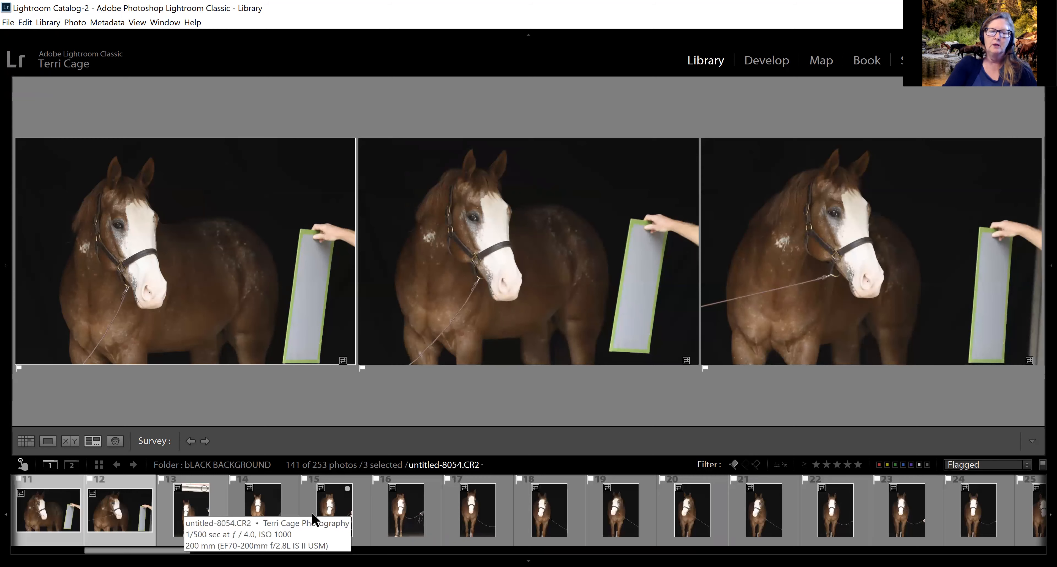
pyautogui.keyDown('shift'); pyautogui.click(348, 518); pyautogui.keyUp('shift')
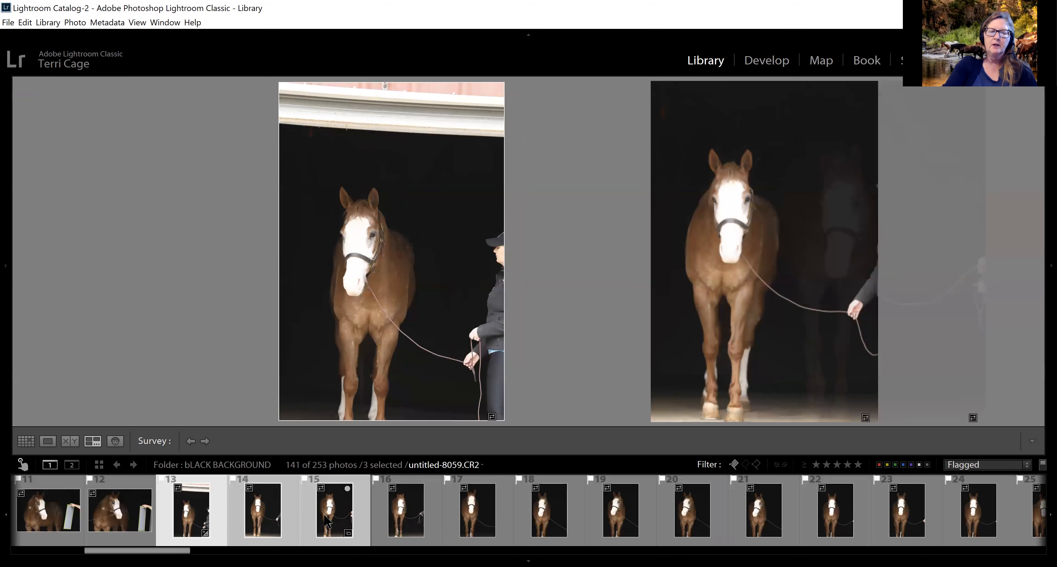
pyautogui.keyDown('ctrl'); pyautogui.click(312, 517); pyautogui.keyUp('ctrl')
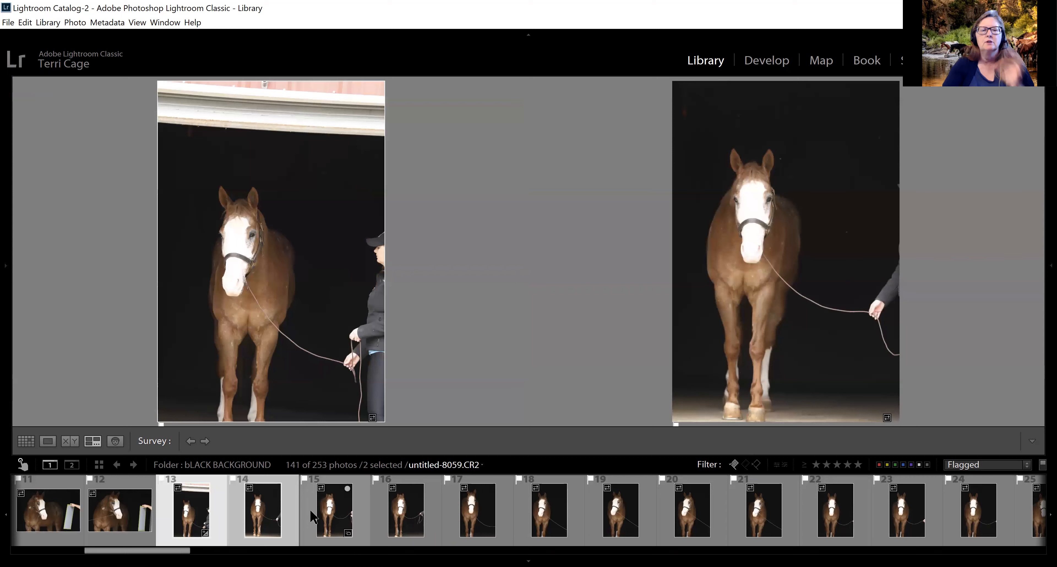
pyautogui.press('x')
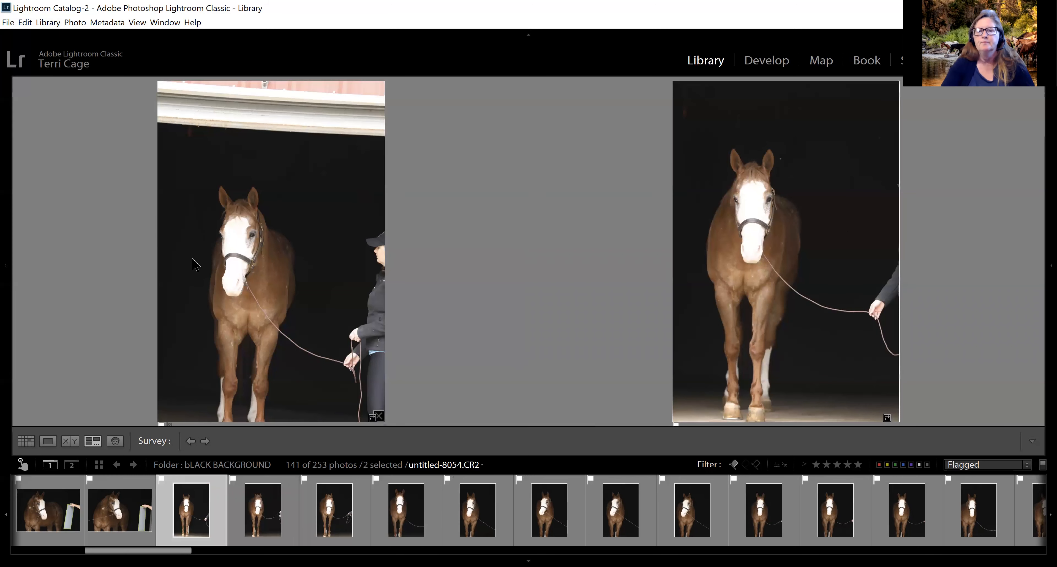
pyautogui.press('x')
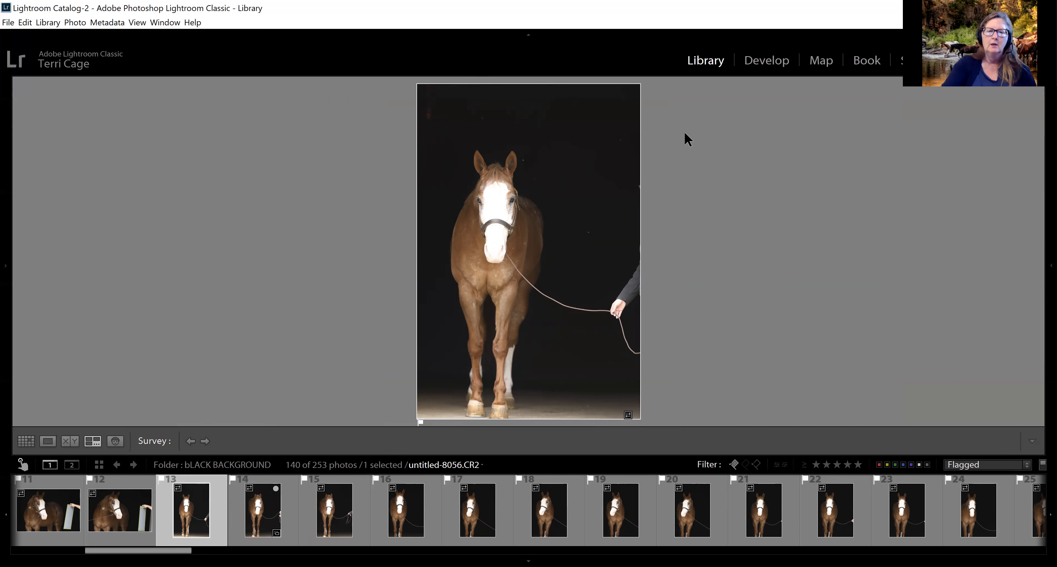
pyautogui.press('x')
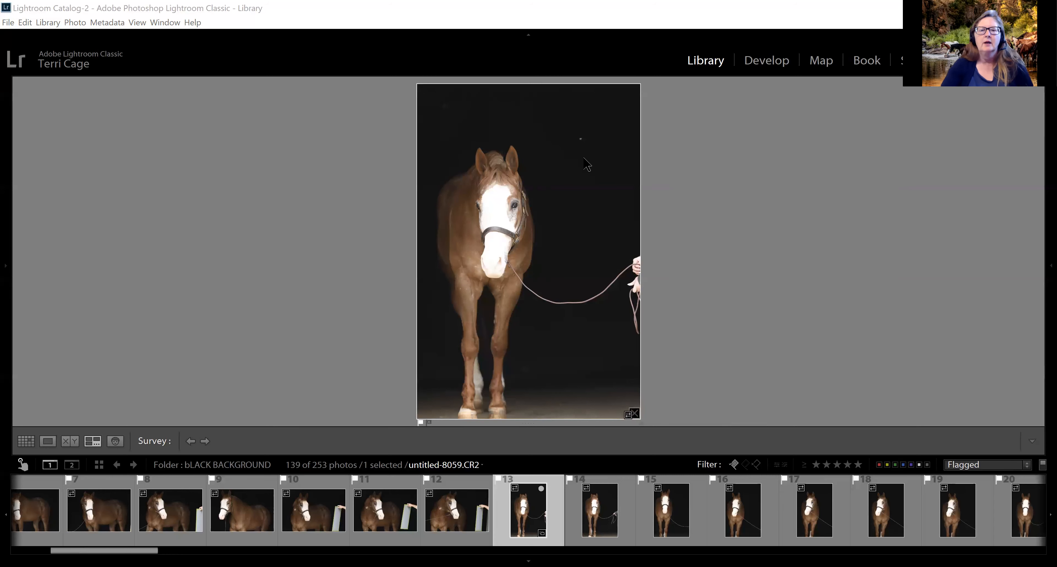
# Compare untitled-8059.CR2 and untitled-8060.CR2 side by side and remove the pick flag from untitled-8059.CR2.
pyautogui.keyDown('ctrl'); pyautogui.click(580, 507); pyautogui.keyUp('ctrl')
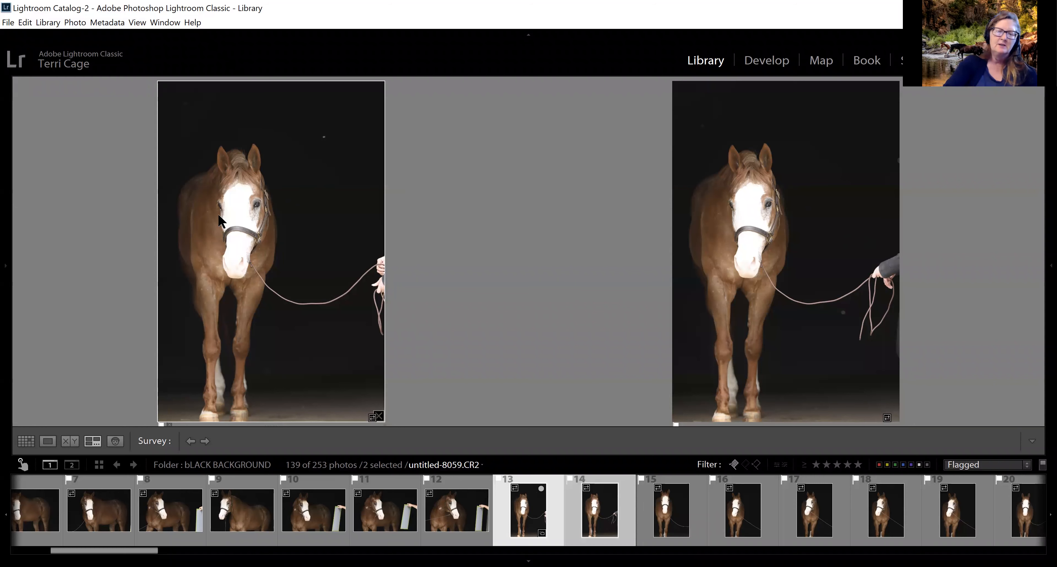
pyautogui.press('u')
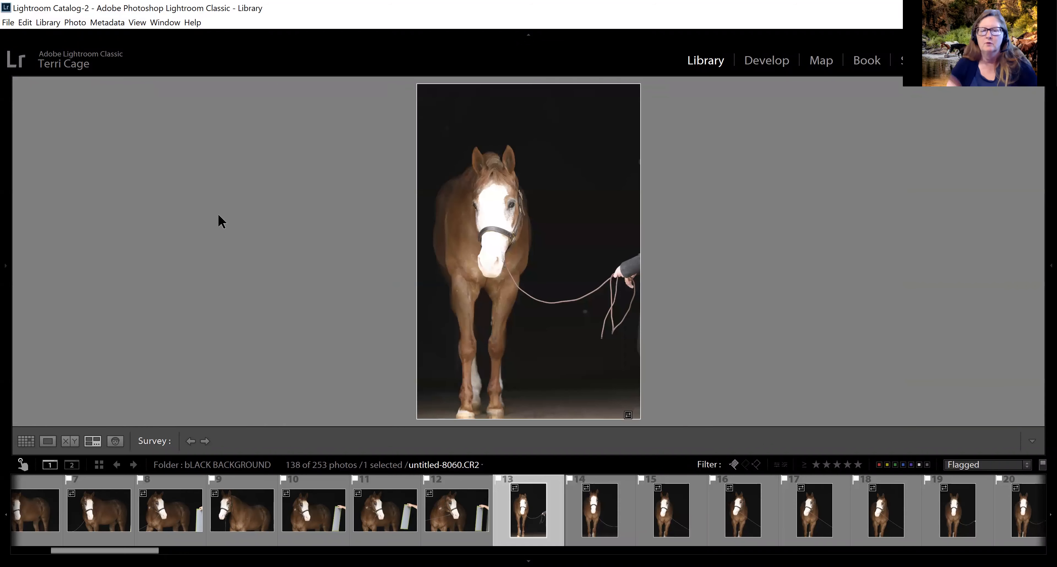
# Compare flagged photos 15 to 18, the similar turned-head verticals, and unflag untitled-8065.CR2.
pyautogui.click(600, 513)
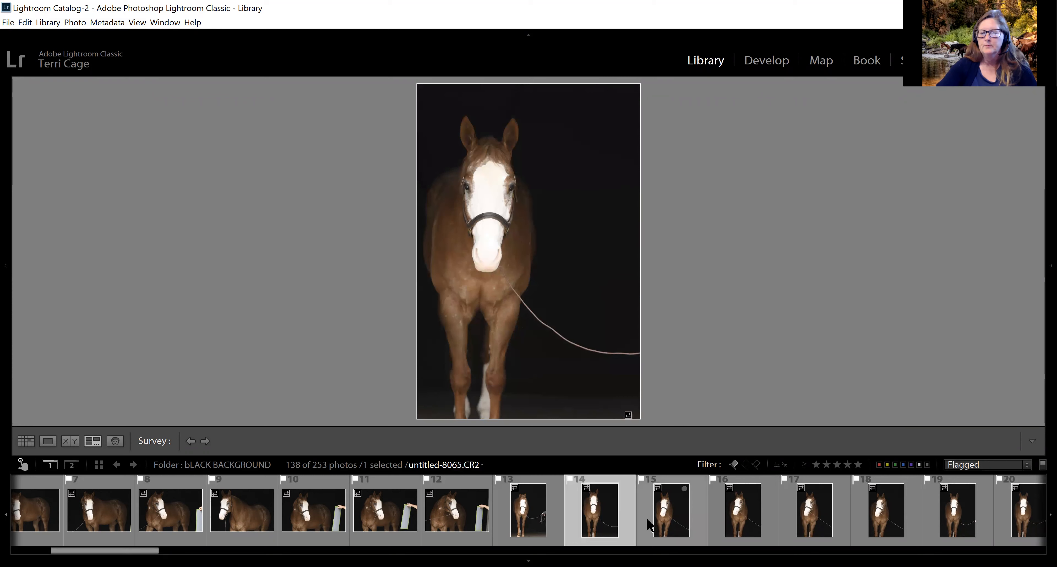
pyautogui.keyDown('ctrl'); pyautogui.click(680, 519); pyautogui.keyUp('ctrl')
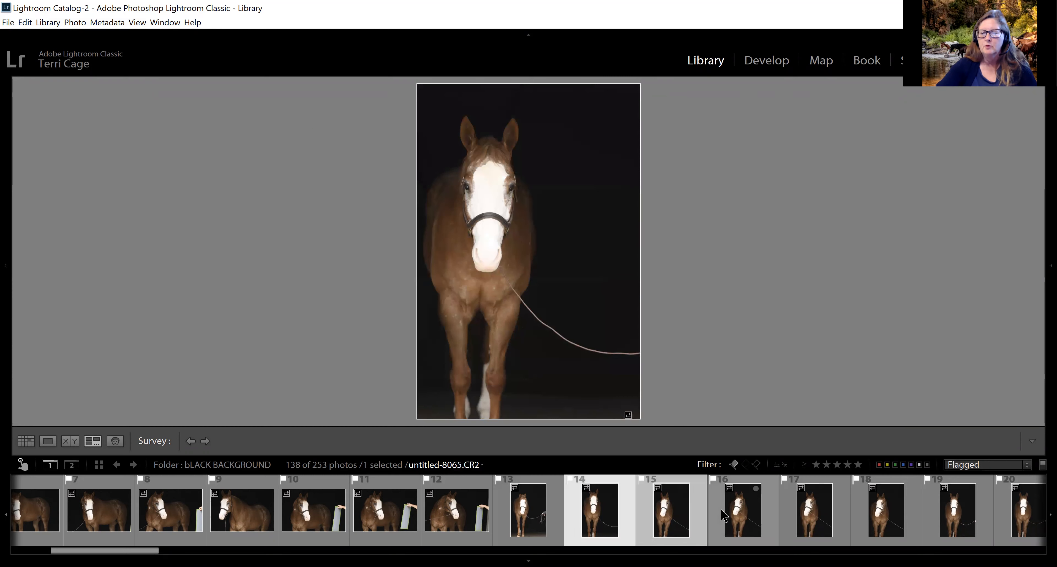
pyautogui.keyDown('ctrl'); pyautogui.click(722, 515); pyautogui.keyUp('ctrl')
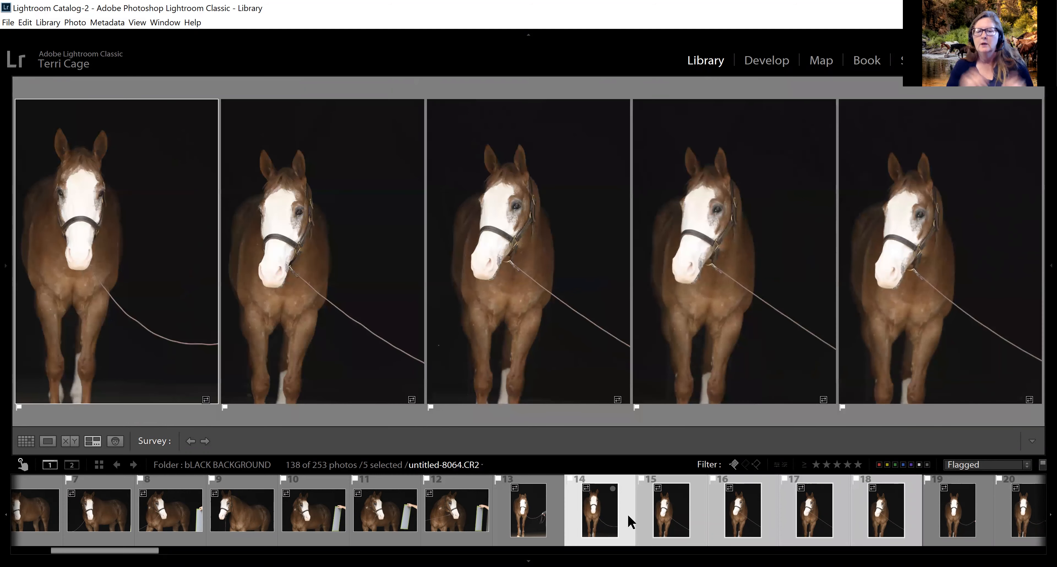
pyautogui.keyDown('ctrl'); pyautogui.click(630, 522); pyautogui.keyUp('ctrl')
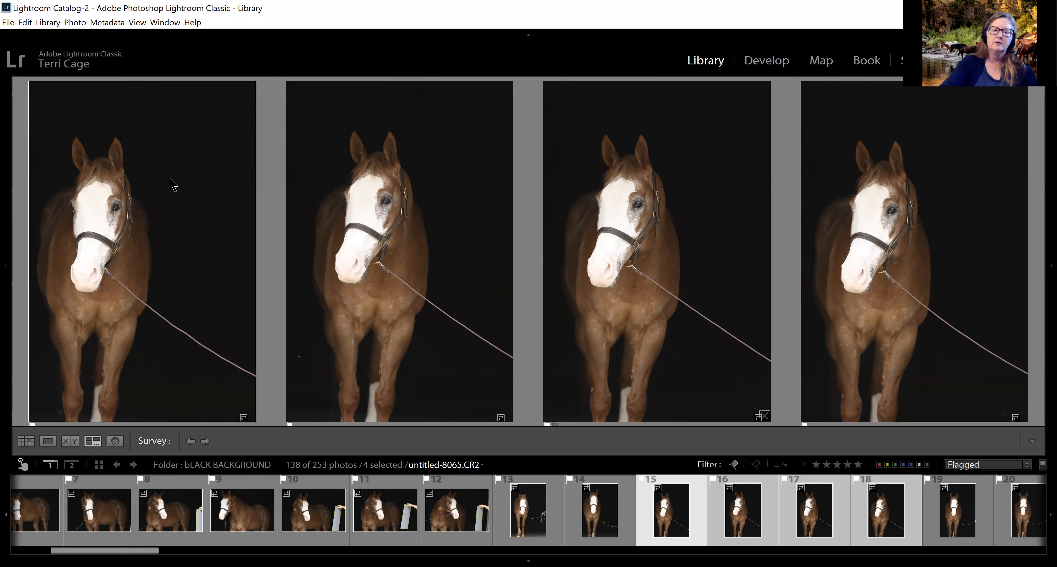
pyautogui.press('u')
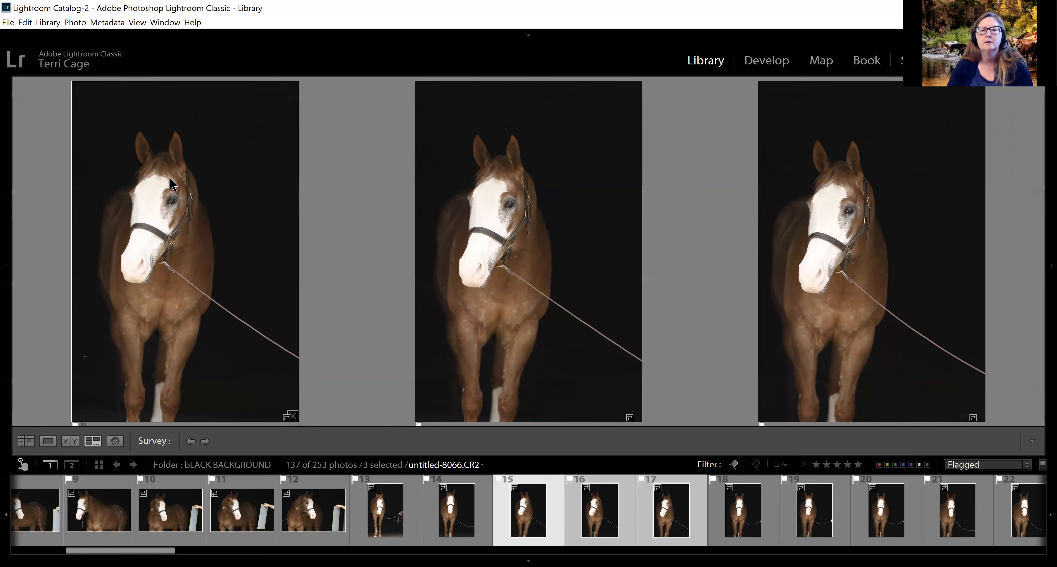
# Remove untitled-8066.CR2 and untitled-8068.CR2 from the flagged picks, keeping untitled-8067.CR2.
pyautogui.press('/')
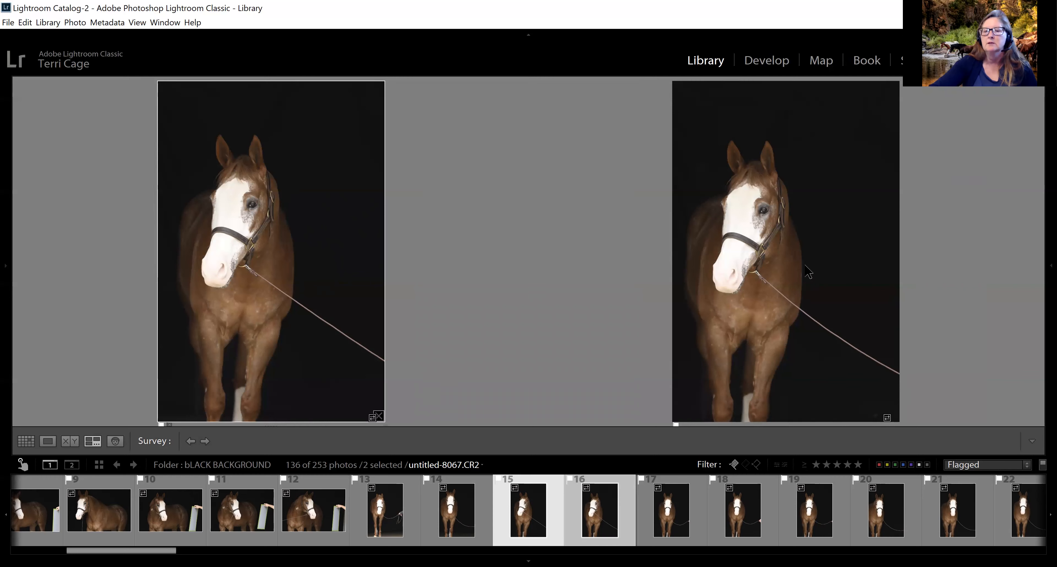
pyautogui.click(807, 273)
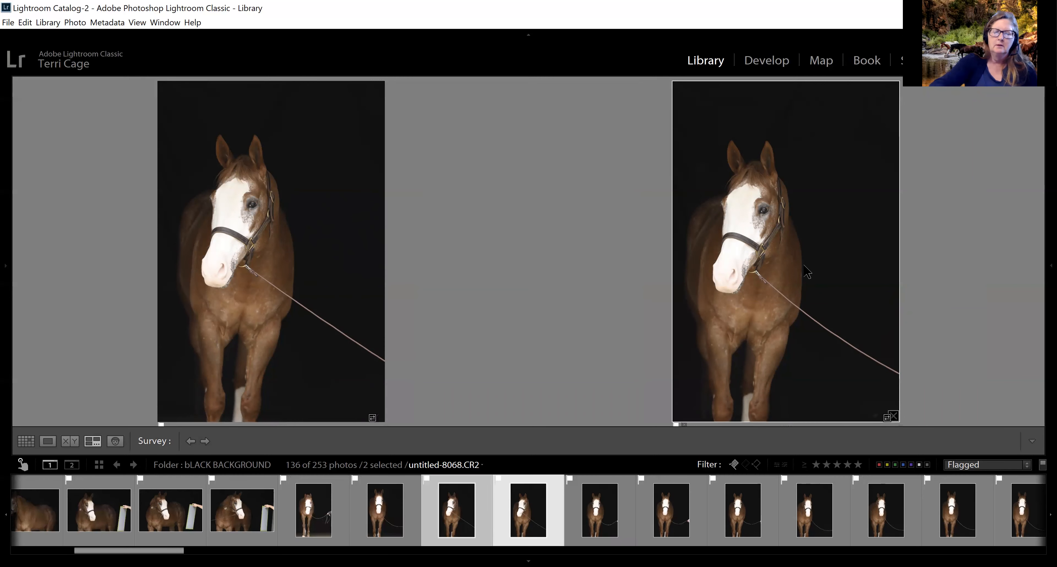
pyautogui.press('x')
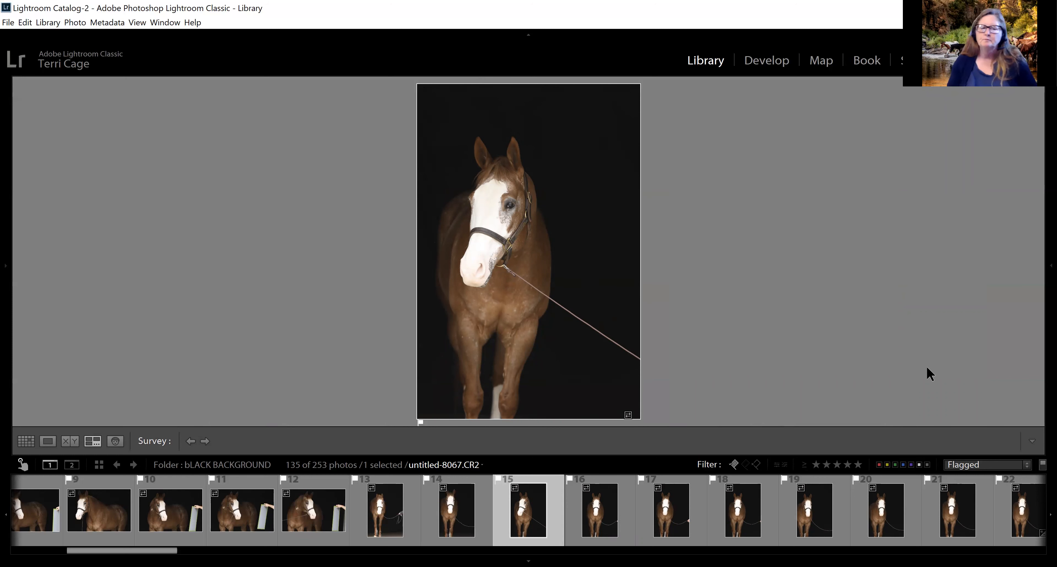
# Compare untitled-8064.CR2 with flagged photos 16, 17 and 18, and remove untitled-8064.CR2 from the flagged picks.
pyautogui.click(467, 513)
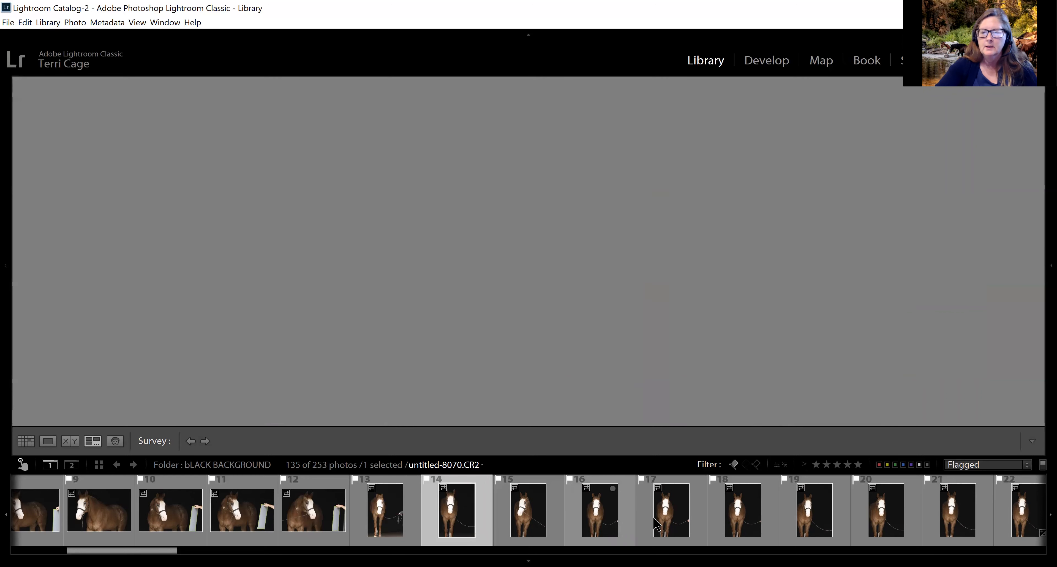
pyautogui.keyDown('ctrl'); pyautogui.click(599, 532); pyautogui.keyUp('ctrl')
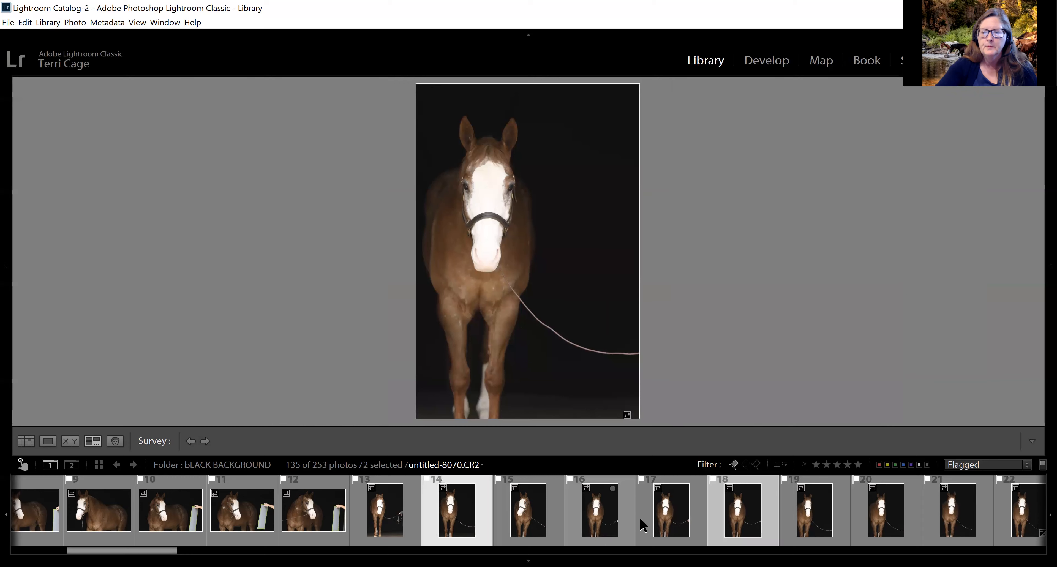
pyautogui.keyDown('ctrl'); pyautogui.click(655, 524); pyautogui.keyUp('ctrl')
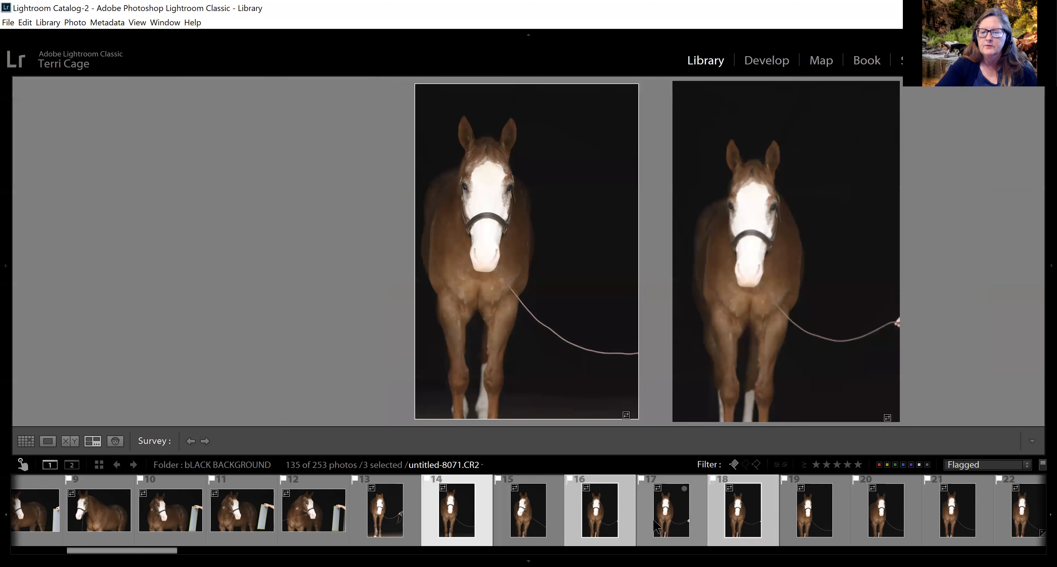
pyautogui.keyDown('ctrl'); pyautogui.click(655, 527); pyautogui.keyUp('ctrl')
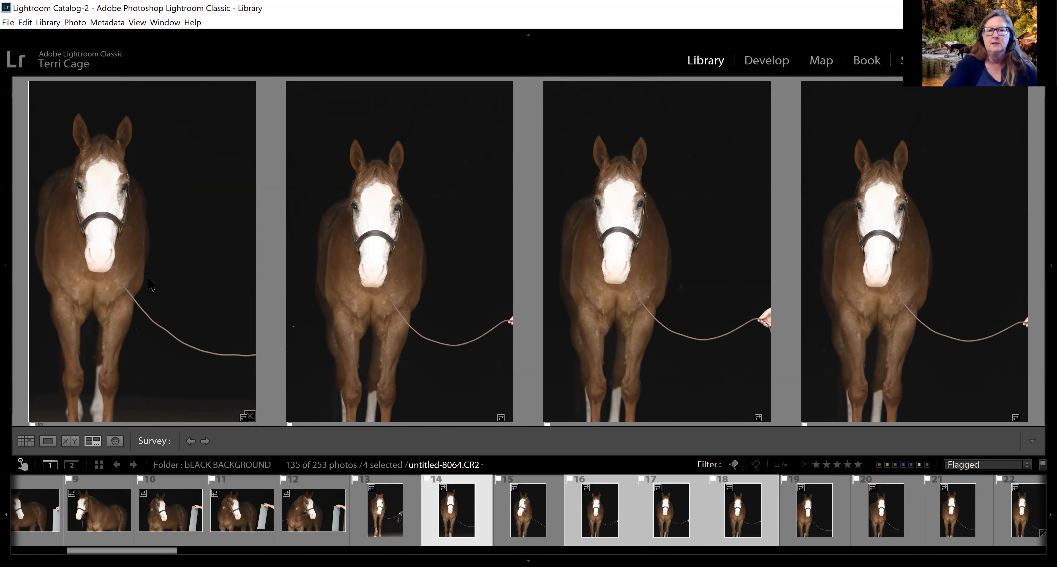
pyautogui.press('/')
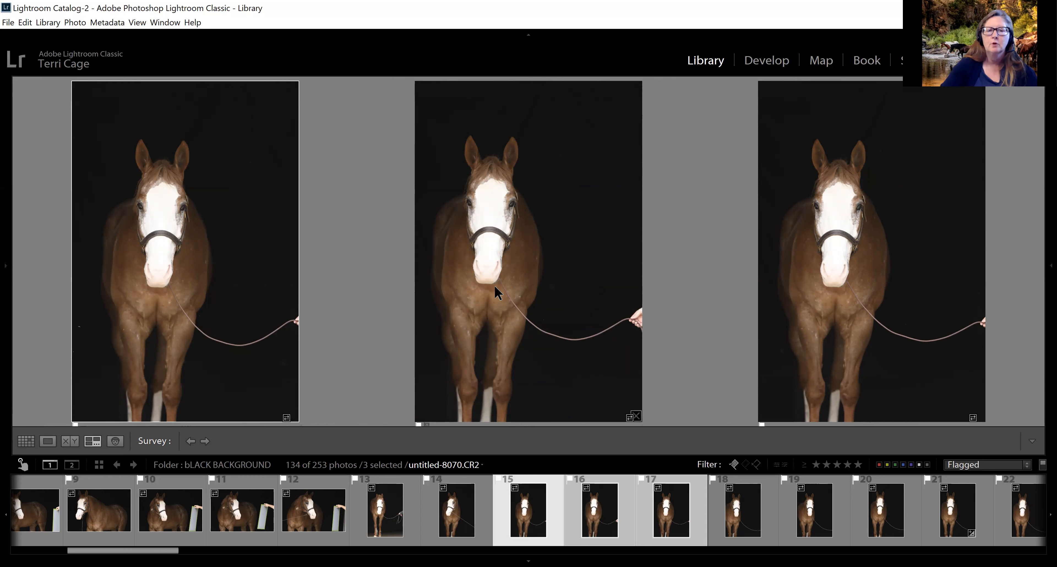
# Remove untitled-8071.CR2 and the similar head-on shot after it from the flagged picks, keeping untitled-8070.CR2.
pyautogui.click(498, 292)
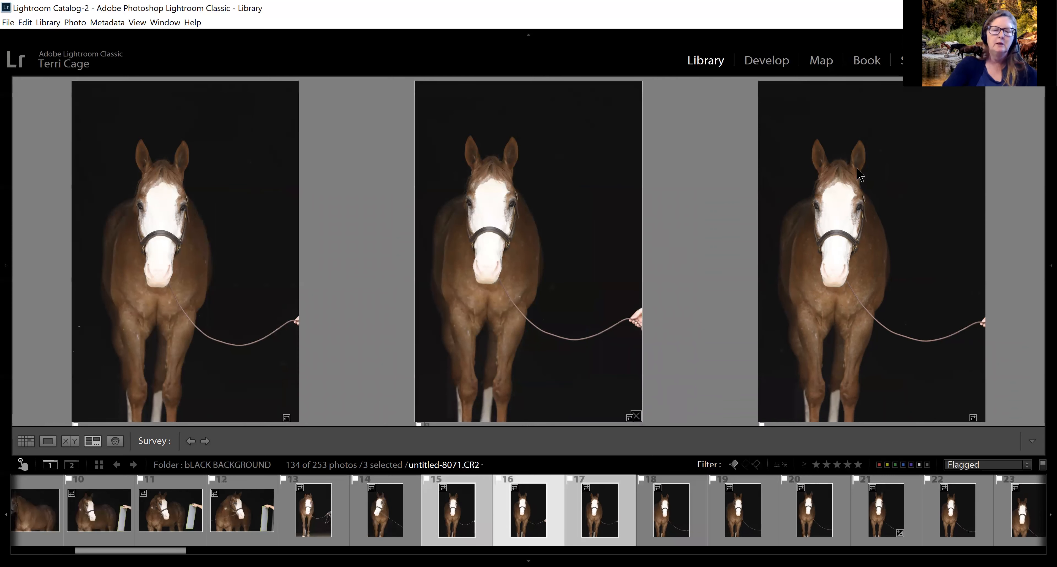
pyautogui.press('/')
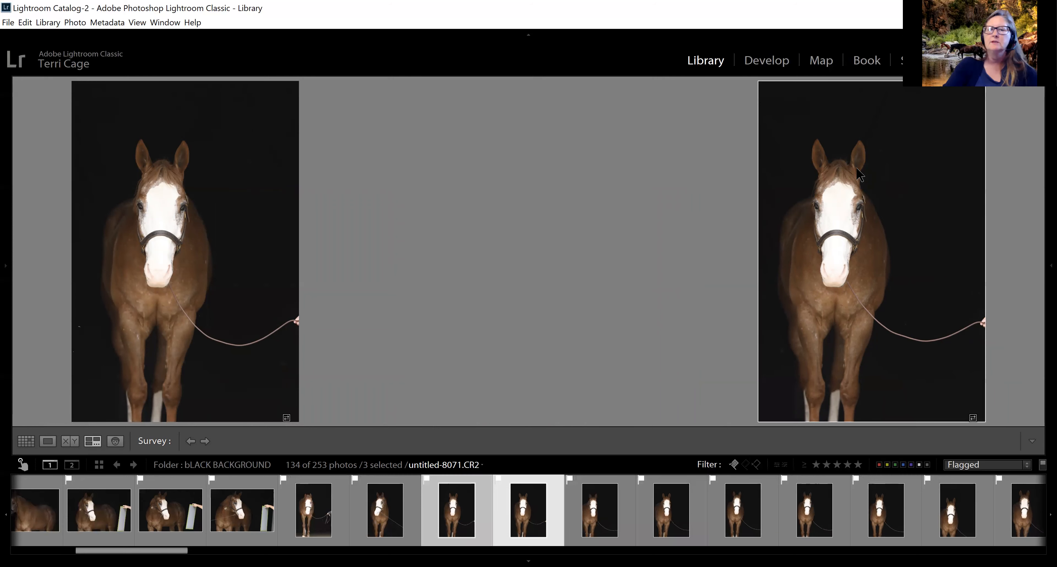
pyautogui.press('/')
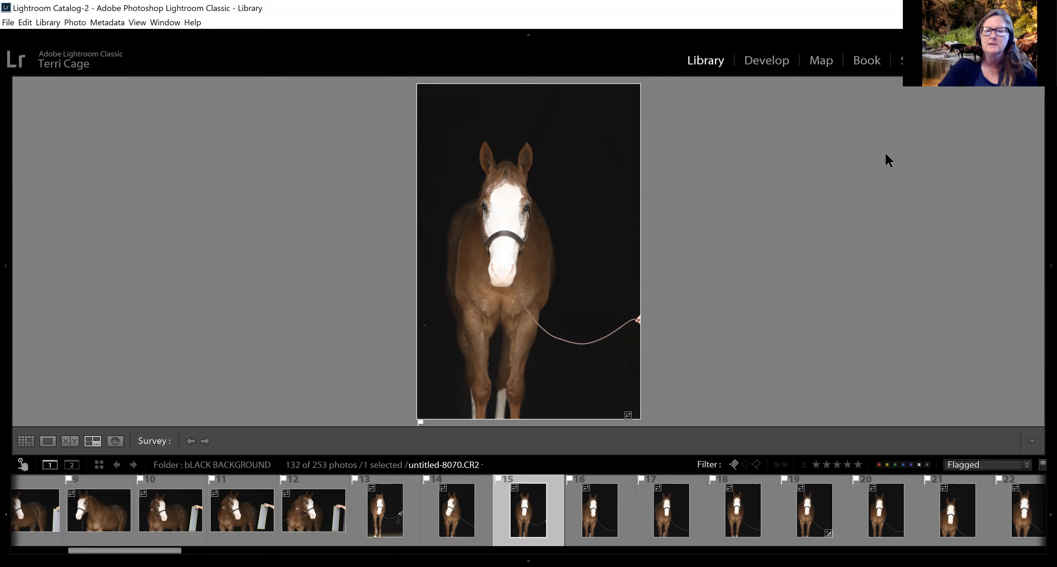
# Compare the head-on verticals untitled-8074.CR2 to untitled-8079.CR2, and remove untitled-8074.CR2 and untitled-8075.CR2 from the flagged picks.
pyautogui.click(619, 513)
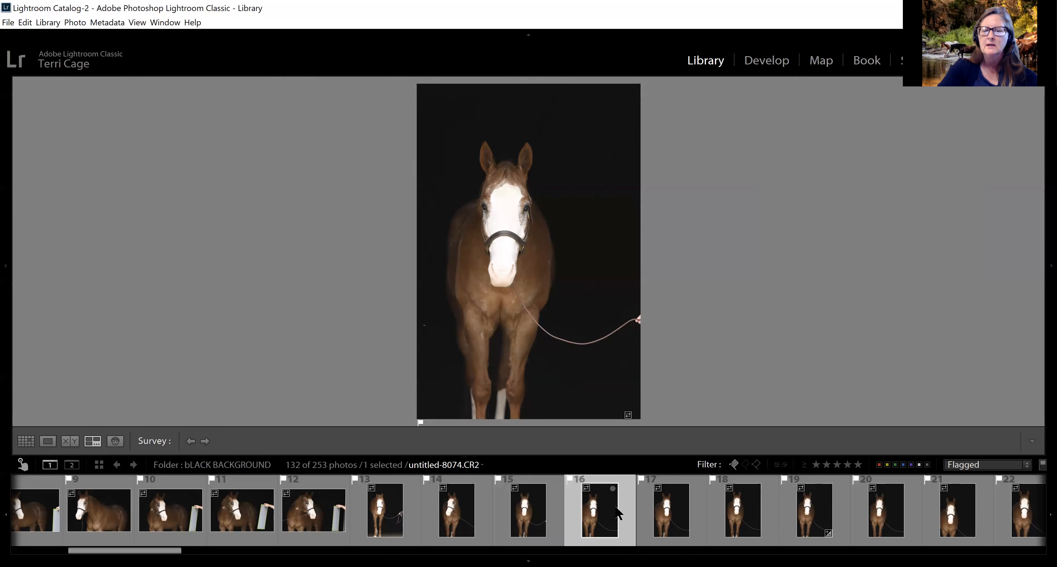
pyautogui.keyDown('ctrl'); pyautogui.click(662, 512); pyautogui.keyUp('ctrl')
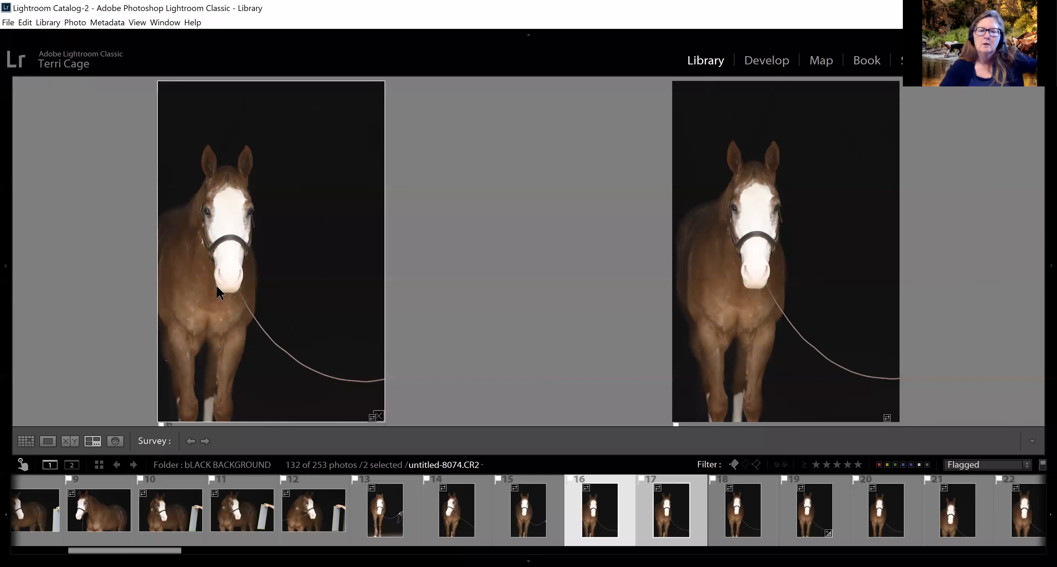
pyautogui.press('u')
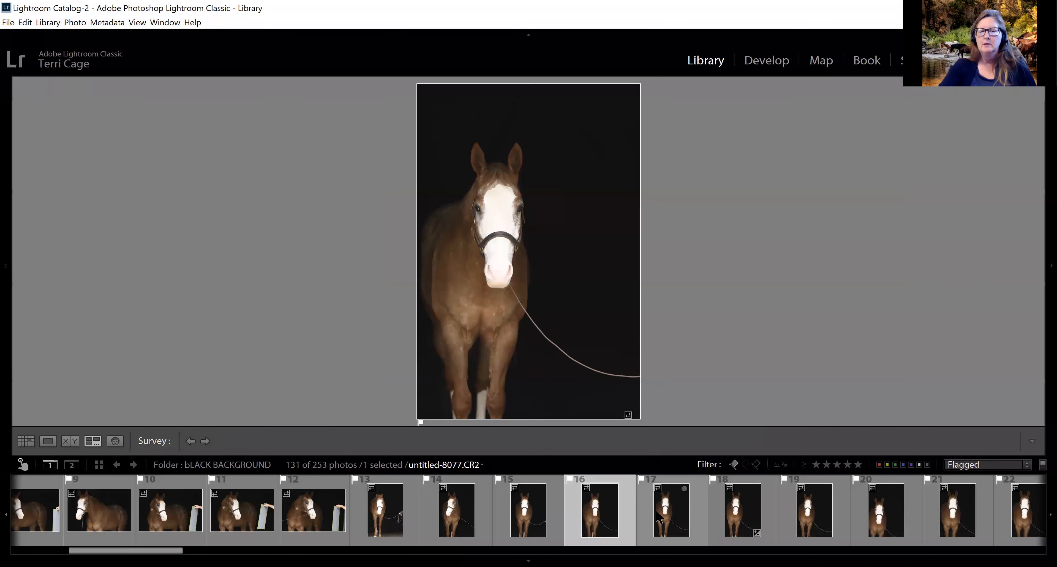
pyautogui.keyDown('ctrl'); pyautogui.click(656, 512); pyautogui.keyUp('ctrl')
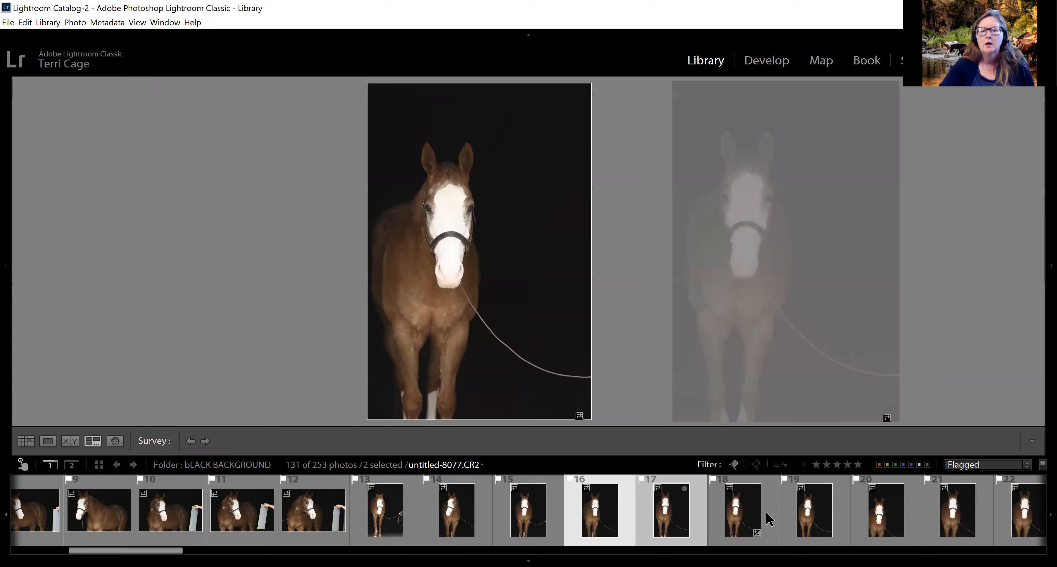
pyautogui.keyDown('shift'); pyautogui.click(806, 512); pyautogui.keyUp('shift')
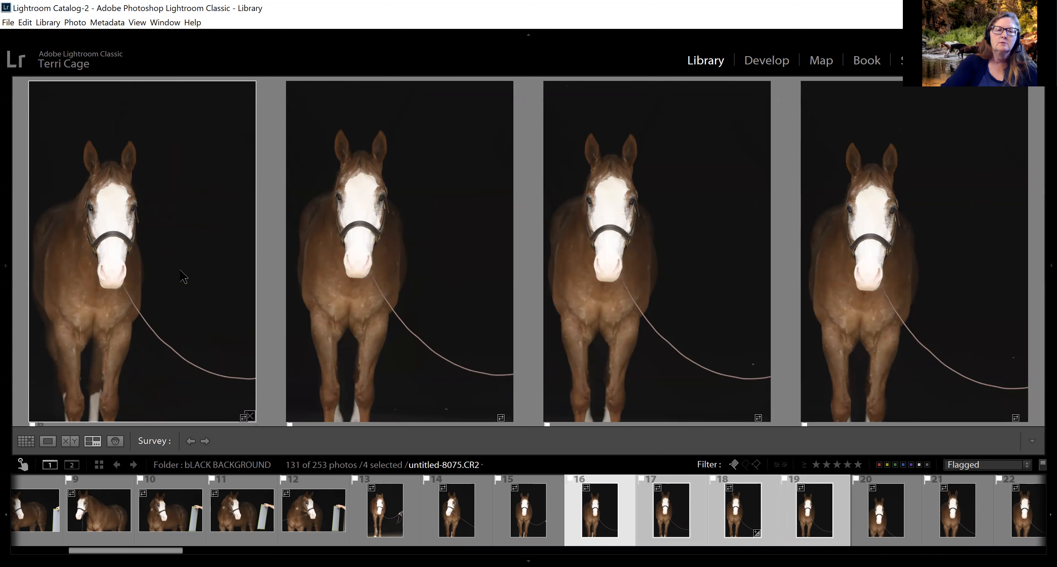
pyautogui.press('u')
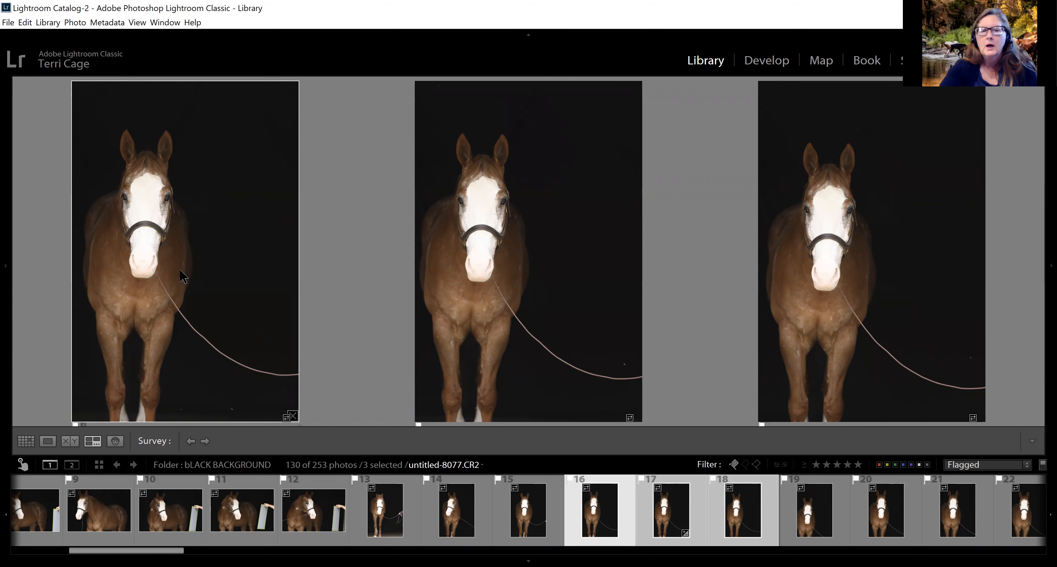
# Compare untitled-8078.CR2 with untitled-8077.CR2 and untitled-8079.CR2, and remove untitled-8078.CR2 from the flagged picks.
pyautogui.click(534, 177)
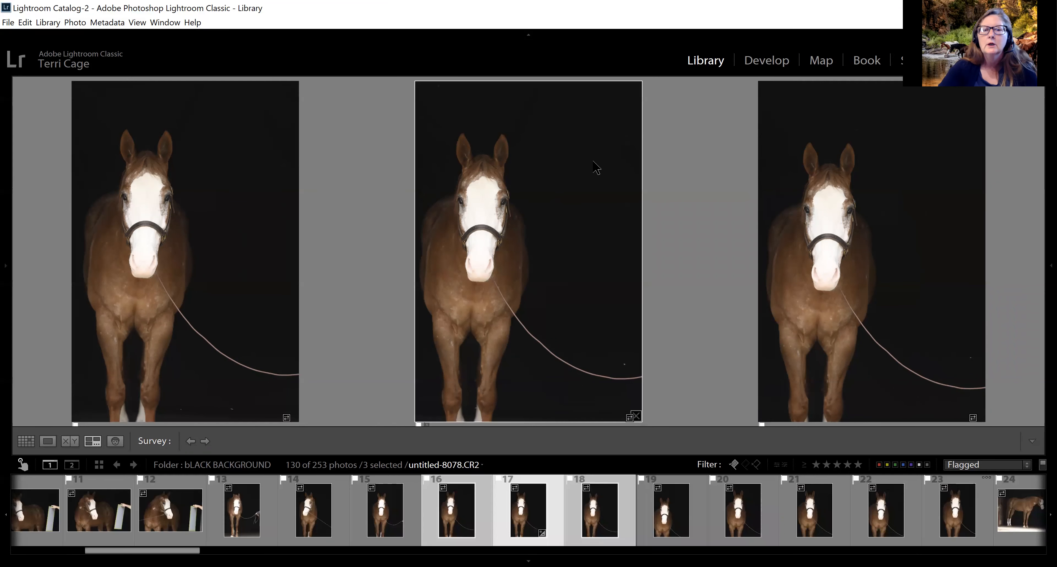
pyautogui.press('/')
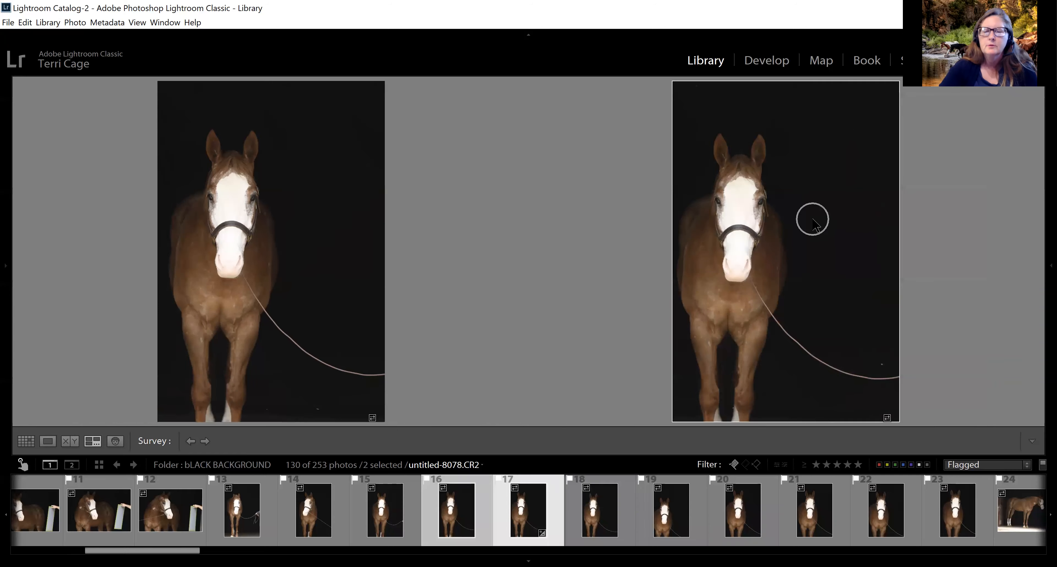
pyautogui.keyDown('ctrl'); pyautogui.click(586, 513); pyautogui.keyUp('ctrl')
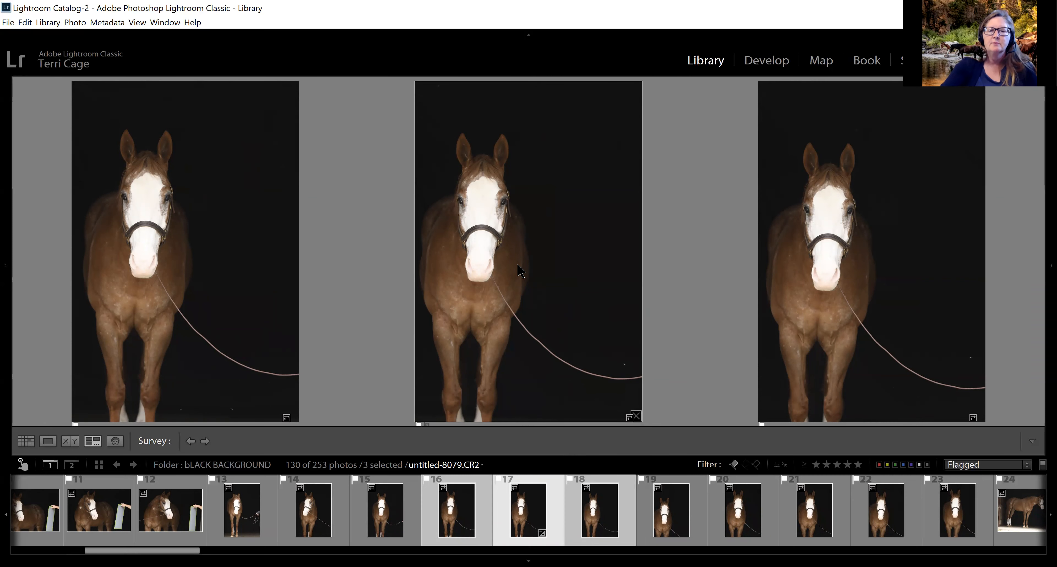
pyautogui.press('u')
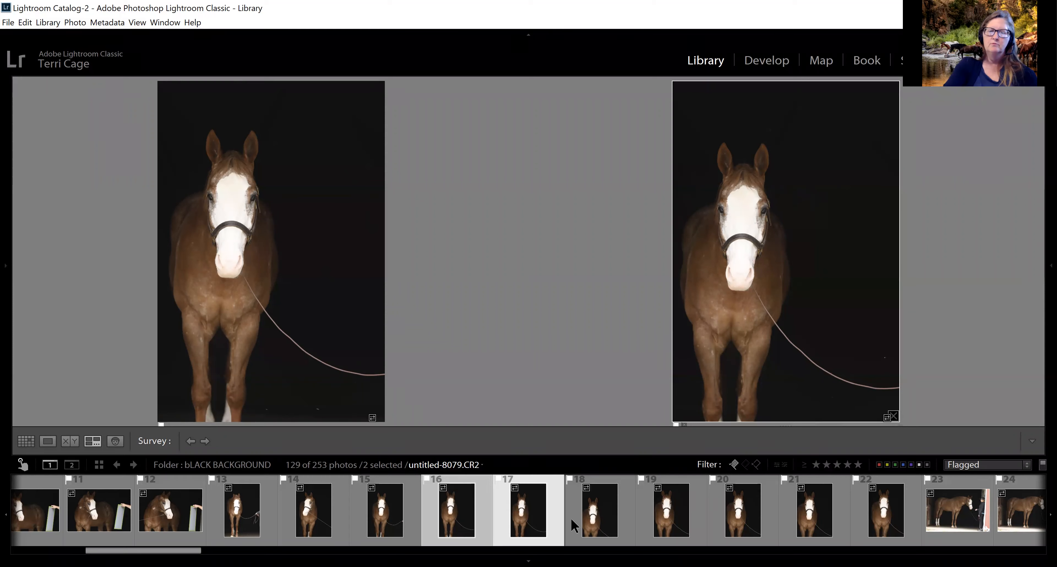
# Remove the closer head-on shots untitled-8081.CR2 to untitled-8084.CR2 from the flagged picks, keeping untitled-8085.CR2.
pyautogui.click(575, 525)
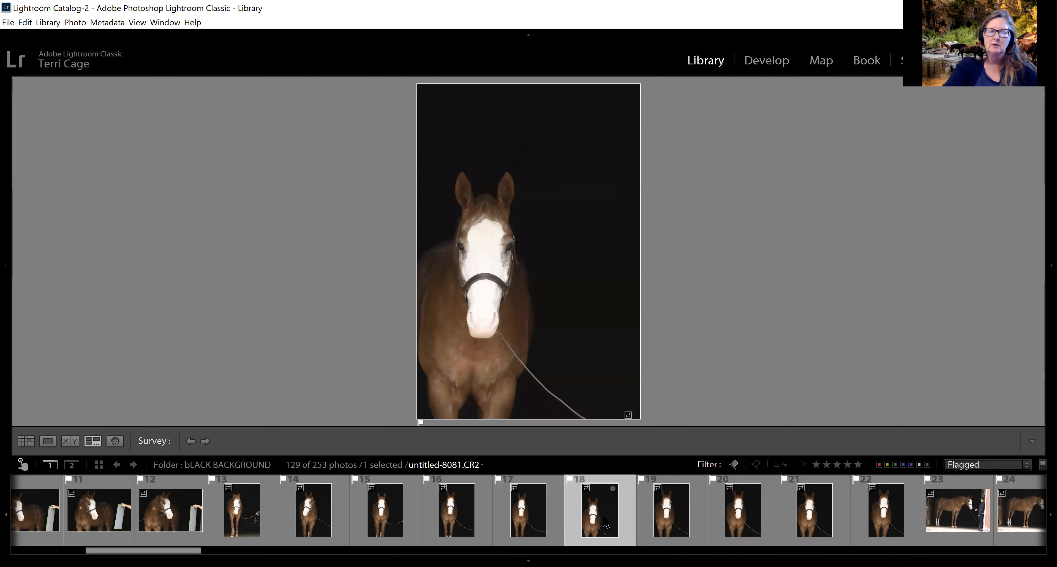
pyautogui.press('u')
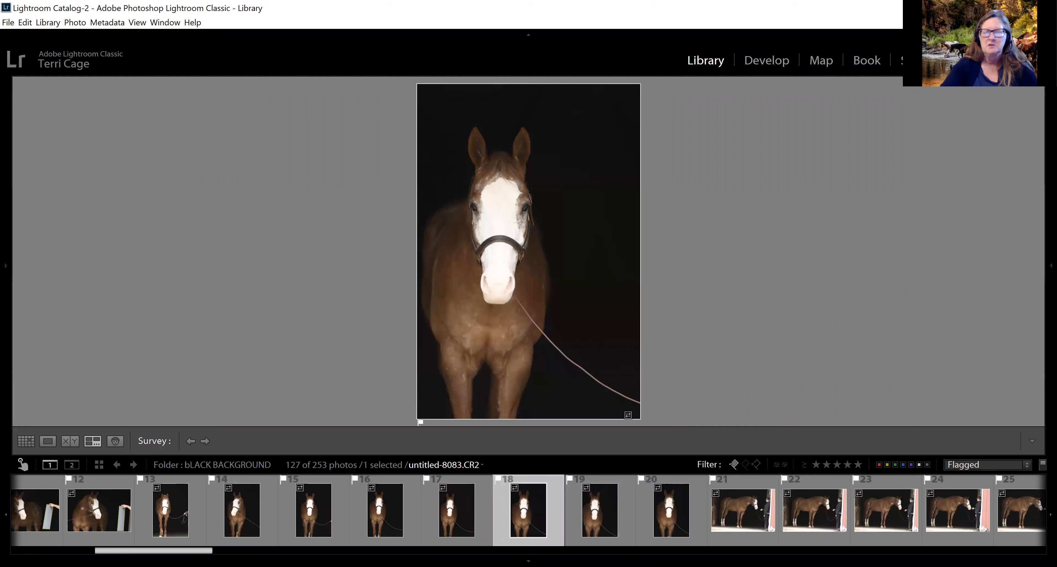
pyautogui.press('u')
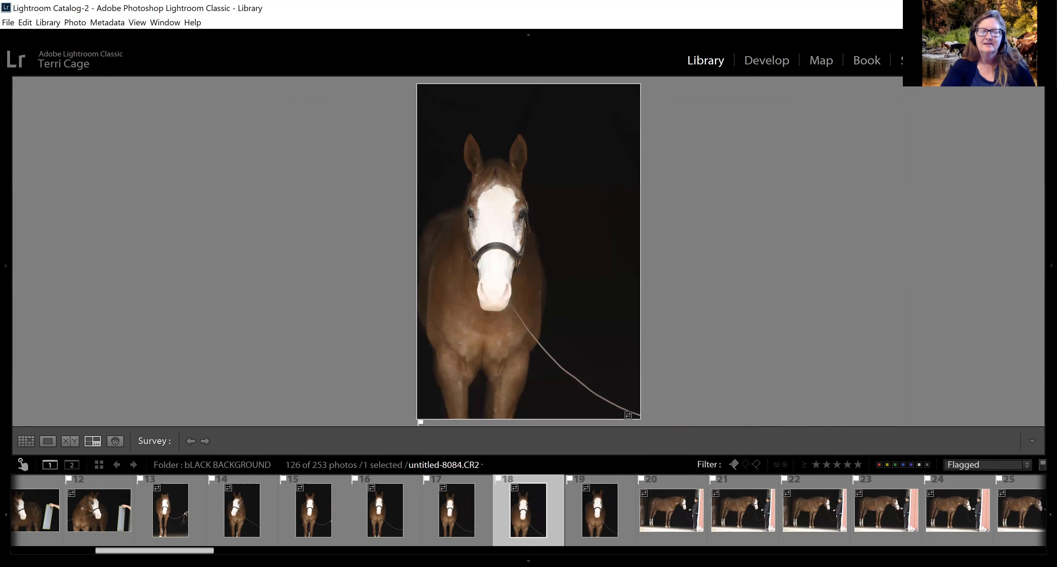
pyautogui.press('u')
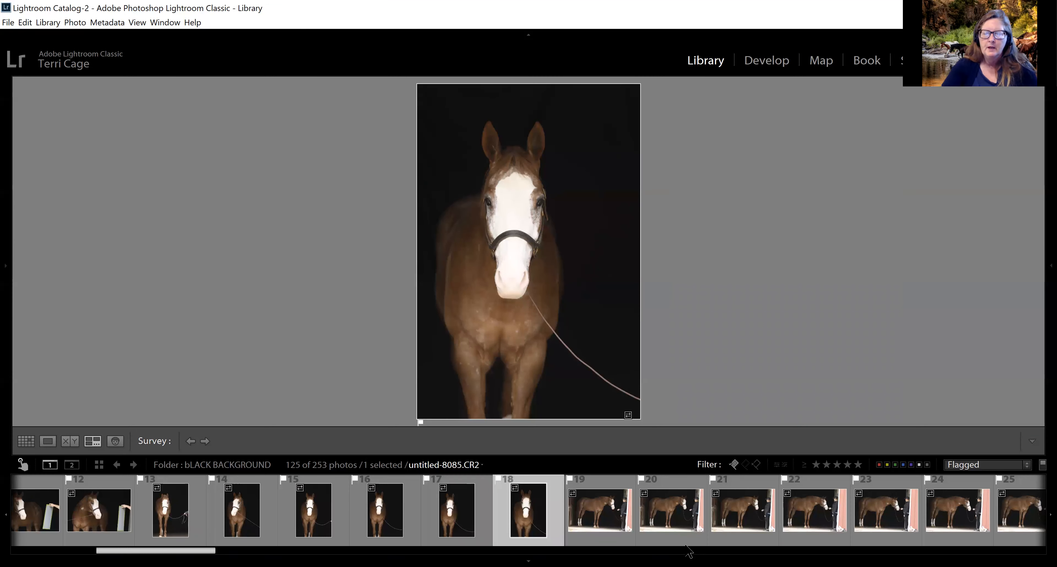
# Compare the first three full-body doorway shots with the handler, and remove untitled-8093.CR2 and untitled-8095.CR2 from the picks, keeping untitled-8094.CR2.
pyautogui.click(604, 538)
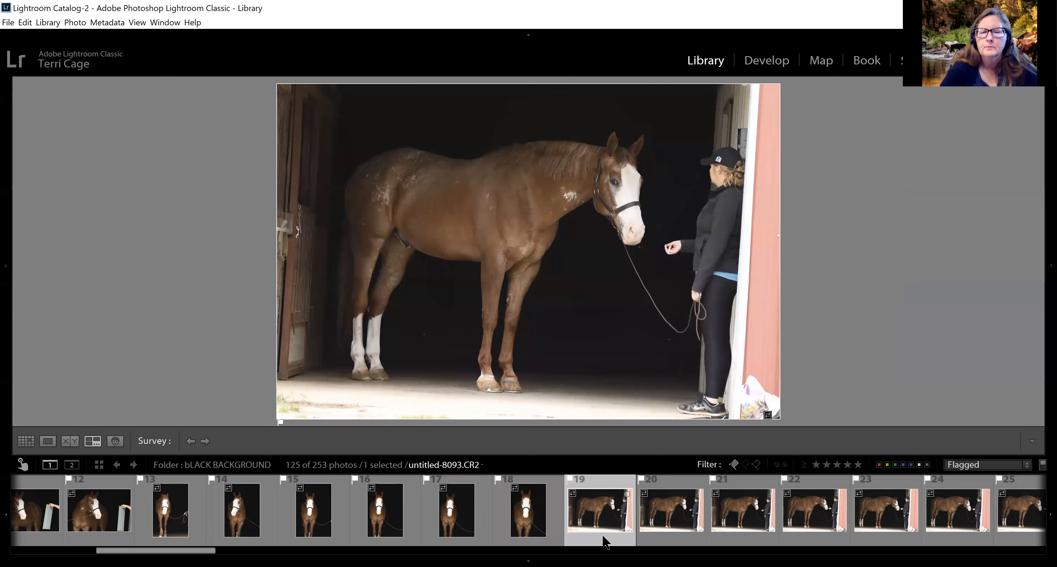
pyautogui.keyDown('ctrl'); pyautogui.click(662, 546); pyautogui.keyUp('ctrl')
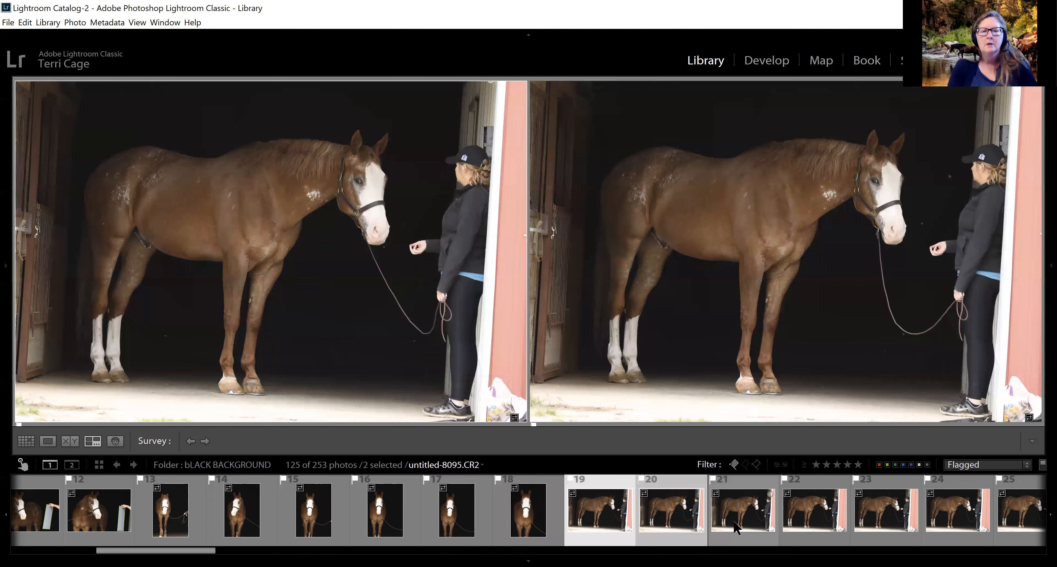
pyautogui.keyDown('ctrl'); pyautogui.click(735, 529); pyautogui.keyUp('ctrl')
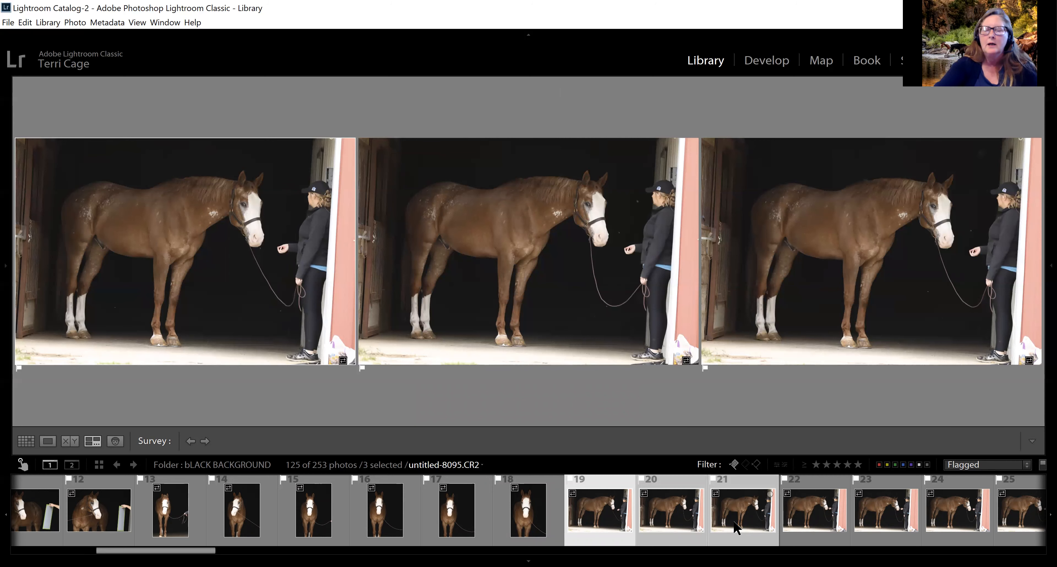
pyautogui.click(937, 242)
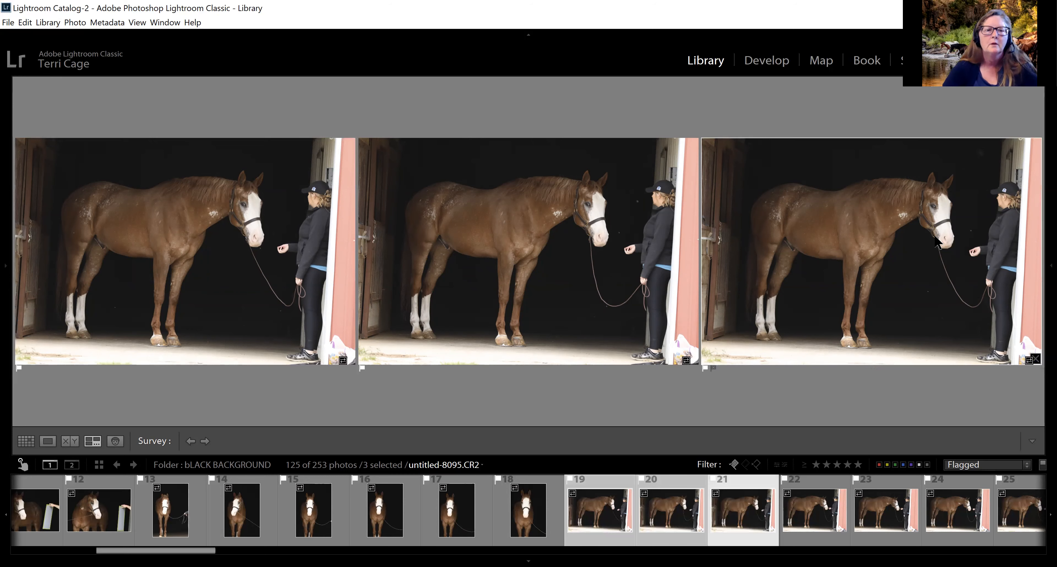
pyautogui.press('/')
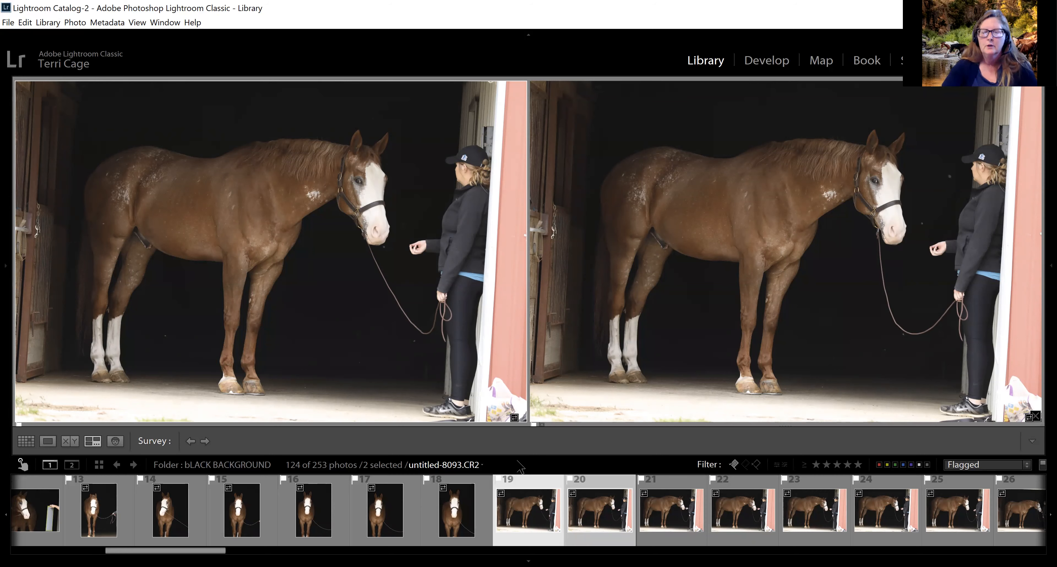
pyautogui.press('x')
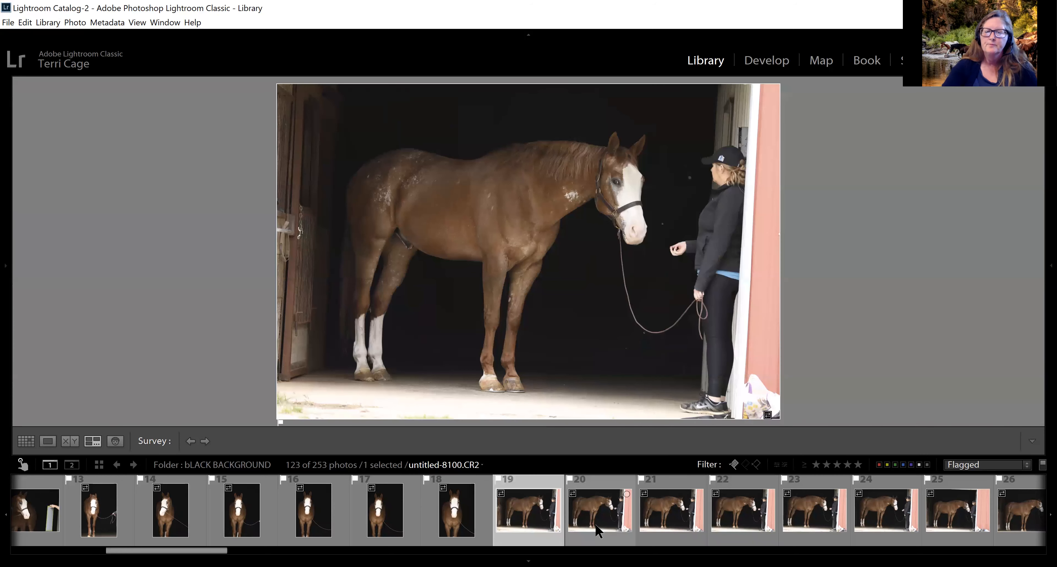
# Compare untitled-8094.CR2 with untitled-8100.CR2 and untitled-8101.CR2, and remove untitled-8101.CR2 from the flagged picks.
pyautogui.keyDown('ctrl'); pyautogui.click(569, 526); pyautogui.keyUp('ctrl')
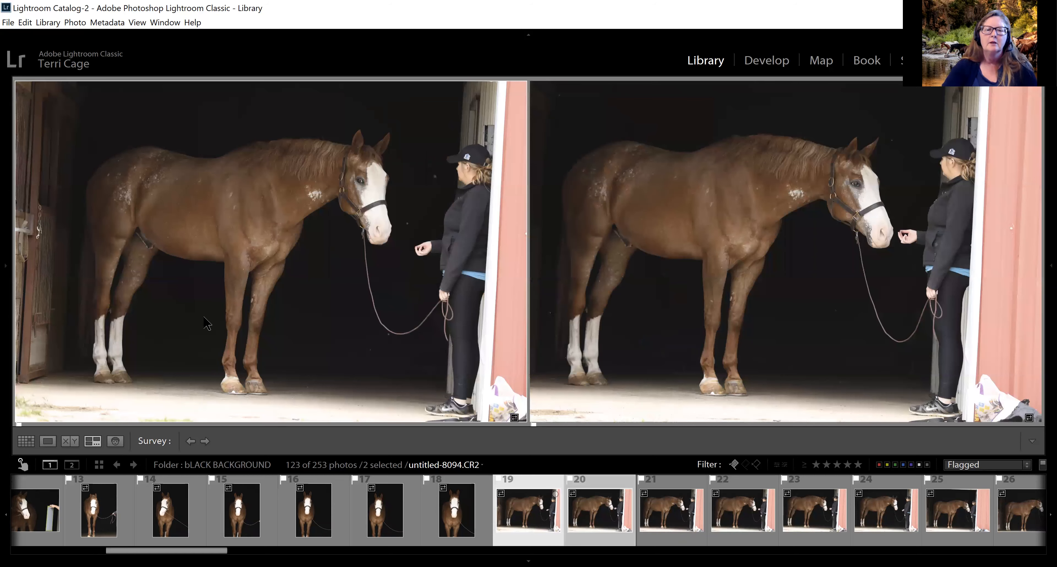
pyautogui.hotkey('shift', 'Right')
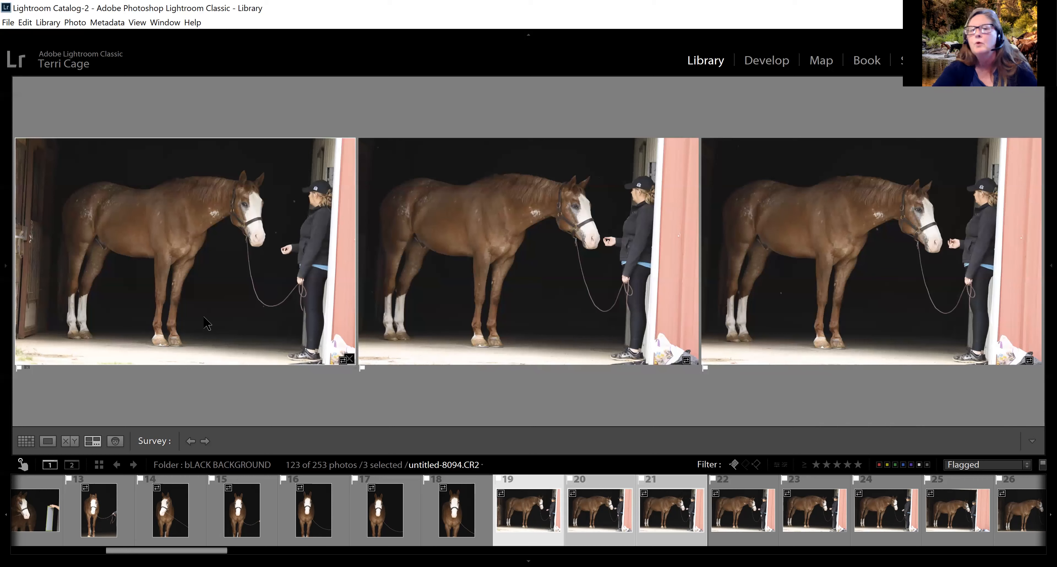
pyautogui.click(793, 218)
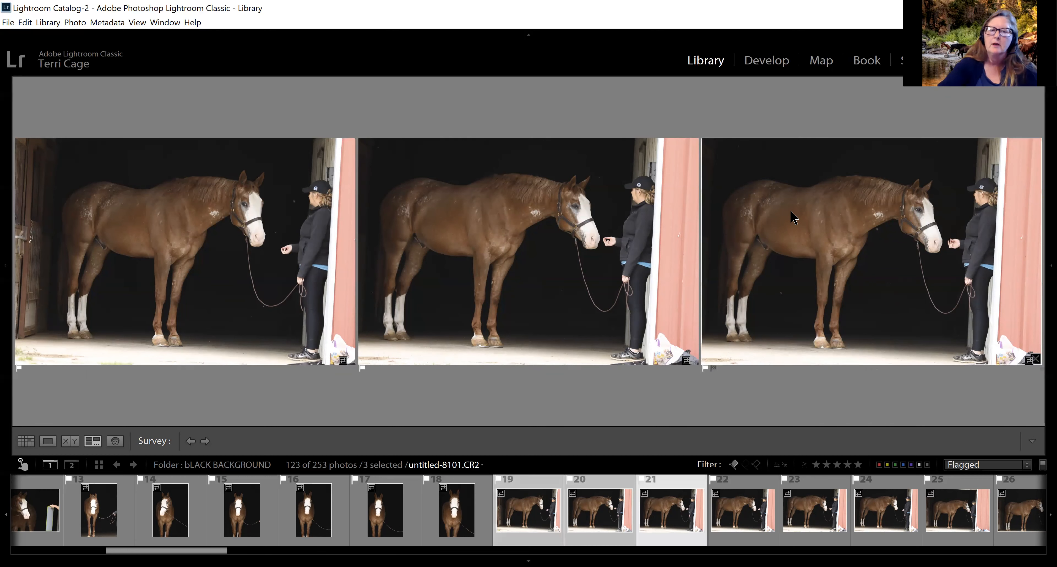
pyautogui.keyDown('ctrl'); pyautogui.click(675, 532); pyautogui.keyUp('ctrl')
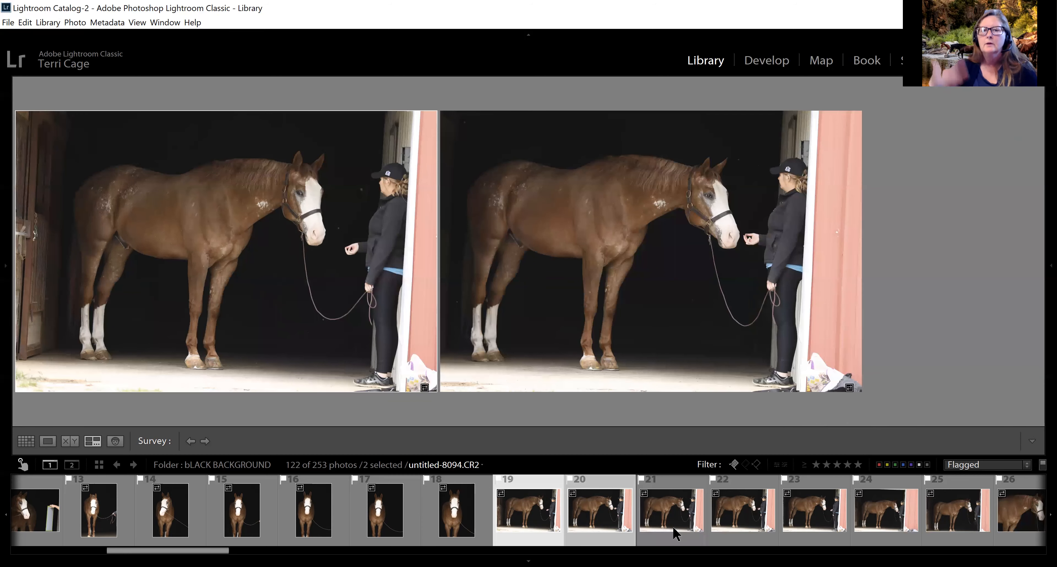
# Compare untitled-8102.CR2 with untitled-8100.CR2 and untitled-8105.CR2, leaving untitled-8094.CR2 out, and remove untitled-8102.CR2 from the flagged picks.
pyautogui.keyDown('ctrl'); pyautogui.click(677, 532); pyautogui.keyUp('ctrl')
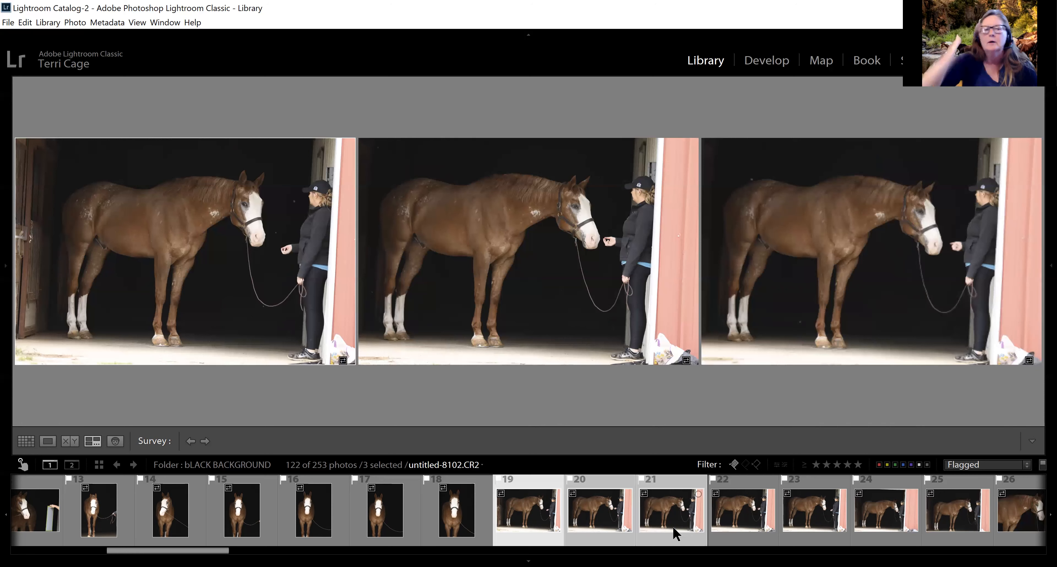
pyautogui.keyDown('ctrl'); pyautogui.click(521, 540); pyautogui.keyUp('ctrl')
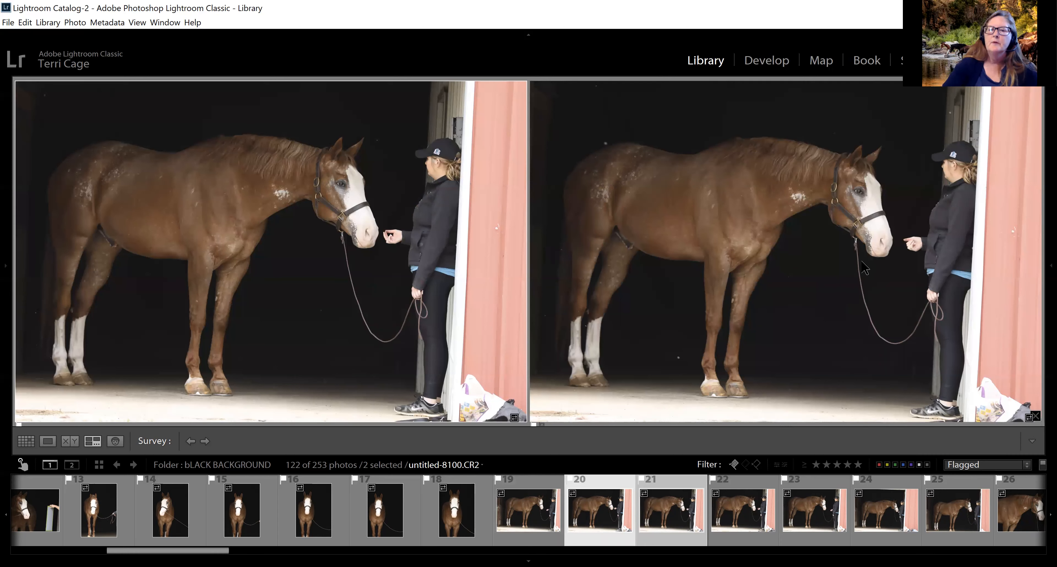
pyautogui.click(865, 267)
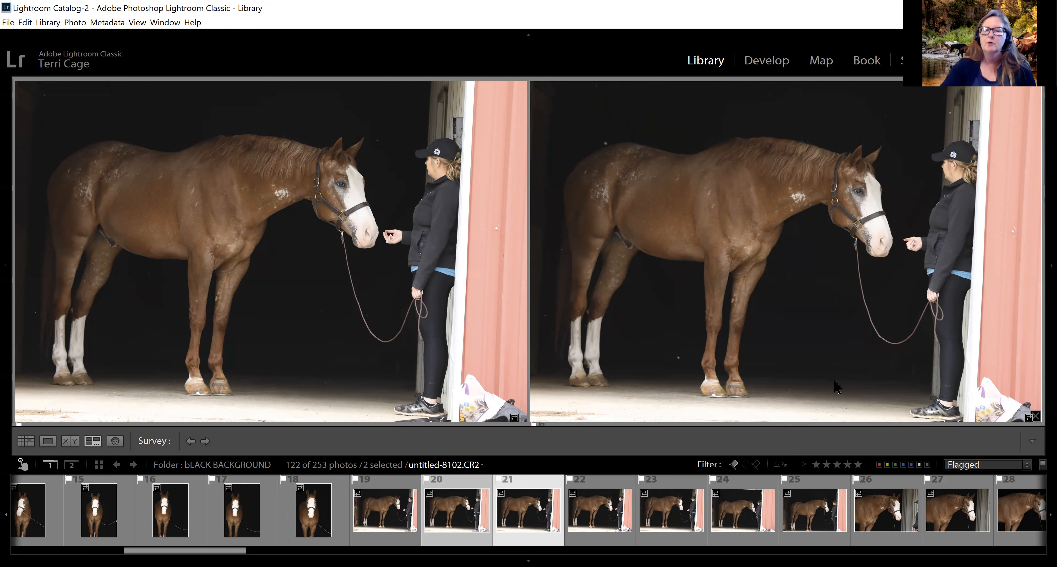
pyautogui.click(591, 534)
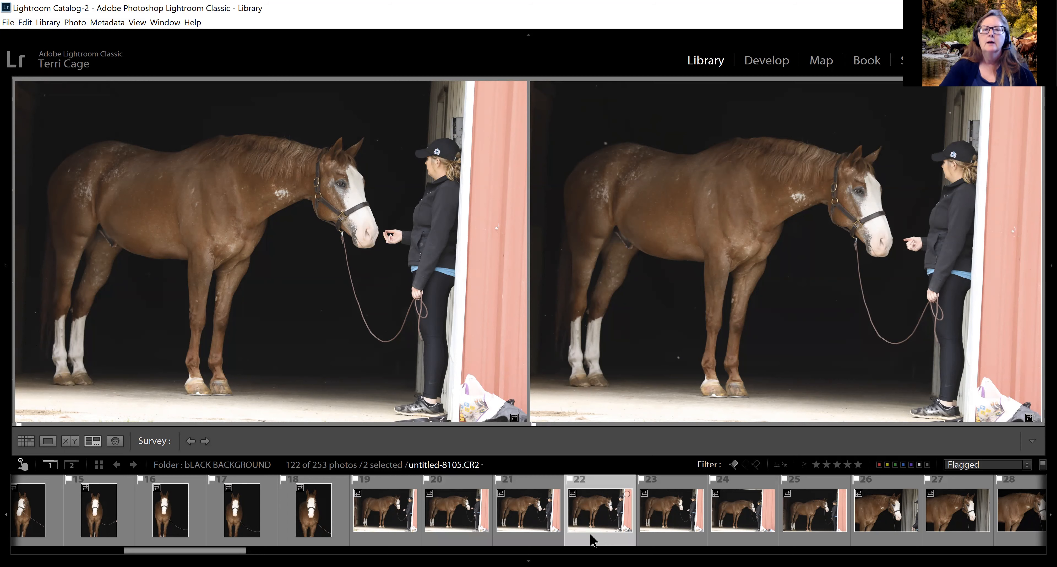
pyautogui.keyDown('ctrl'); pyautogui.click(465, 544); pyautogui.keyUp('ctrl')
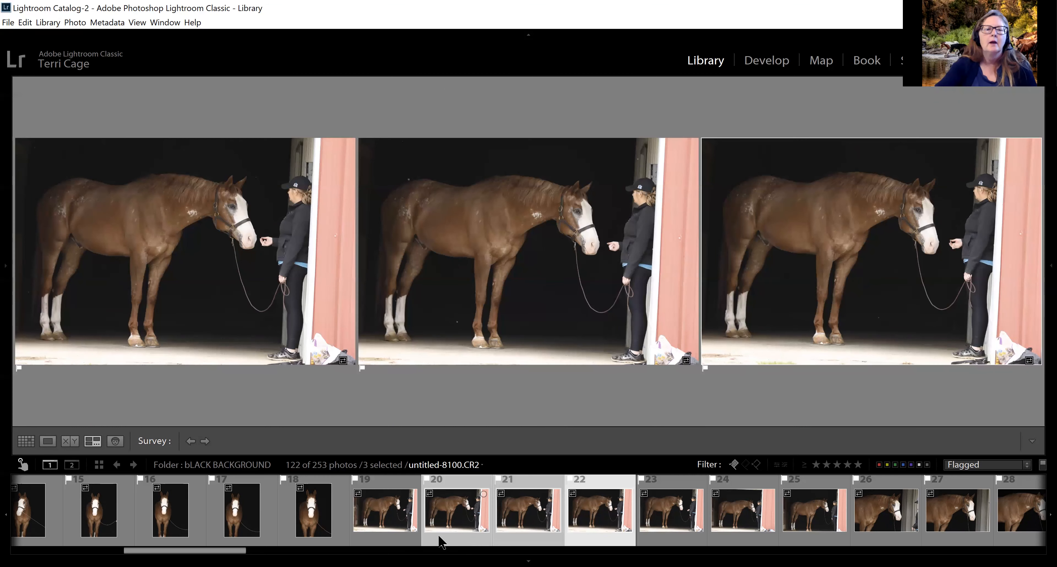
pyautogui.click(559, 216)
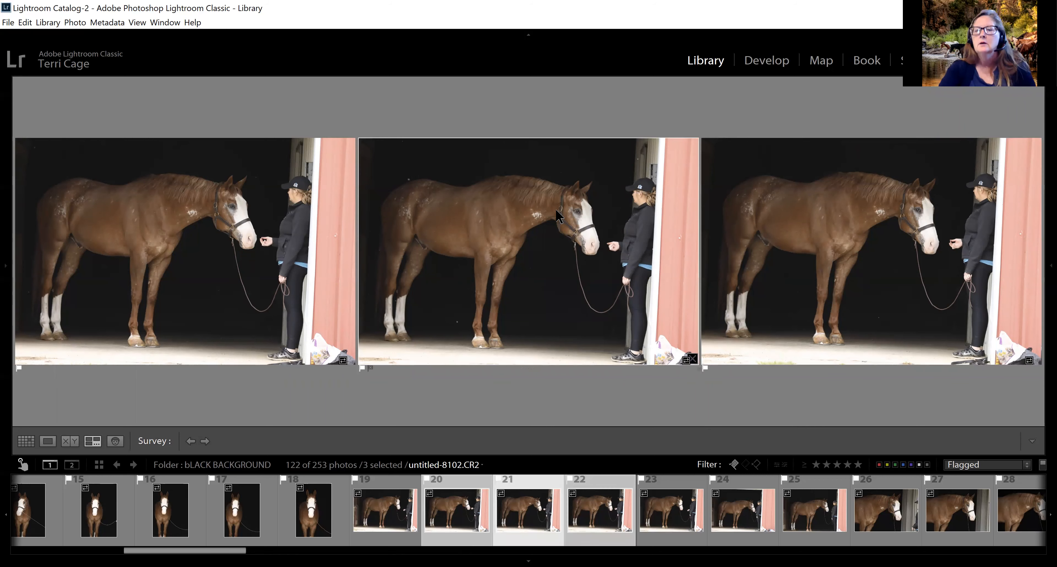
pyautogui.press('u')
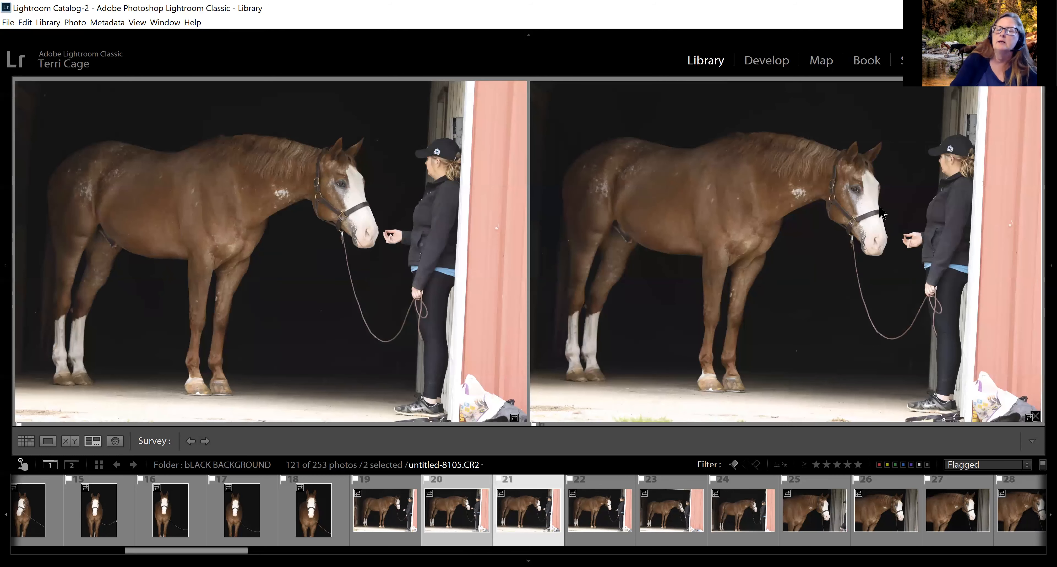
# Compare untitled-8107.CR2 with untitled-8100.CR2, untitled-8105.CR2 and untitled-8112.CR2, and remove untitled-8107.CR2 from the flagged picks.
pyautogui.click(588, 530)
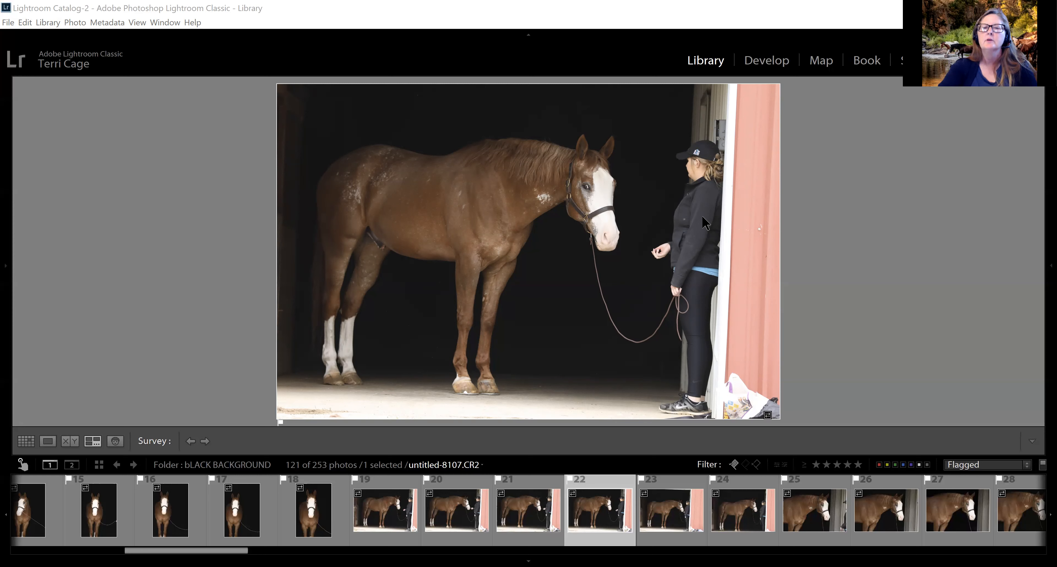
pyautogui.keyDown('ctrl'); pyautogui.click(530, 530); pyautogui.keyUp('ctrl')
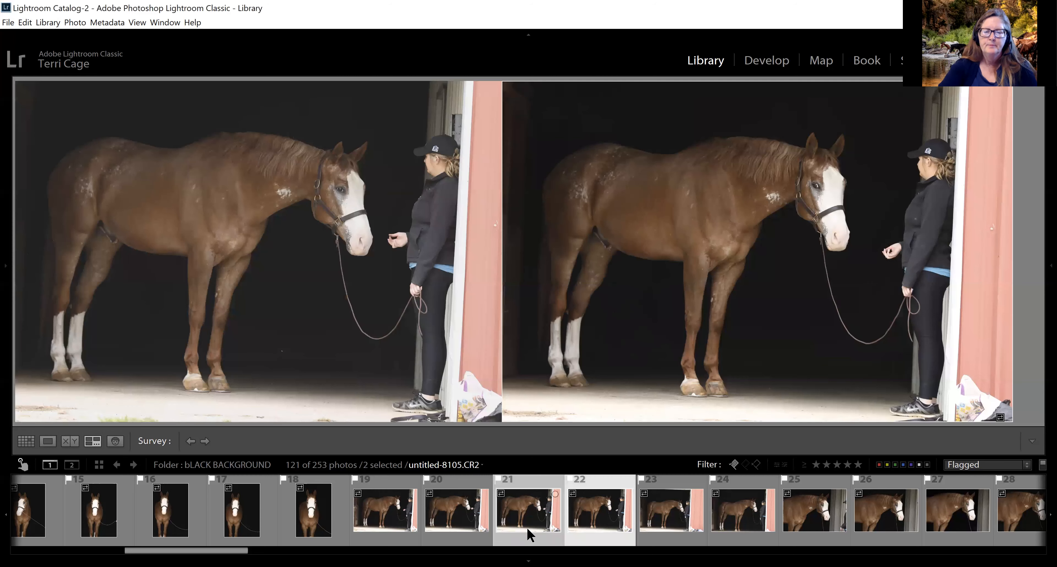
pyautogui.keyDown('ctrl'); pyautogui.click(454, 542); pyautogui.keyUp('ctrl')
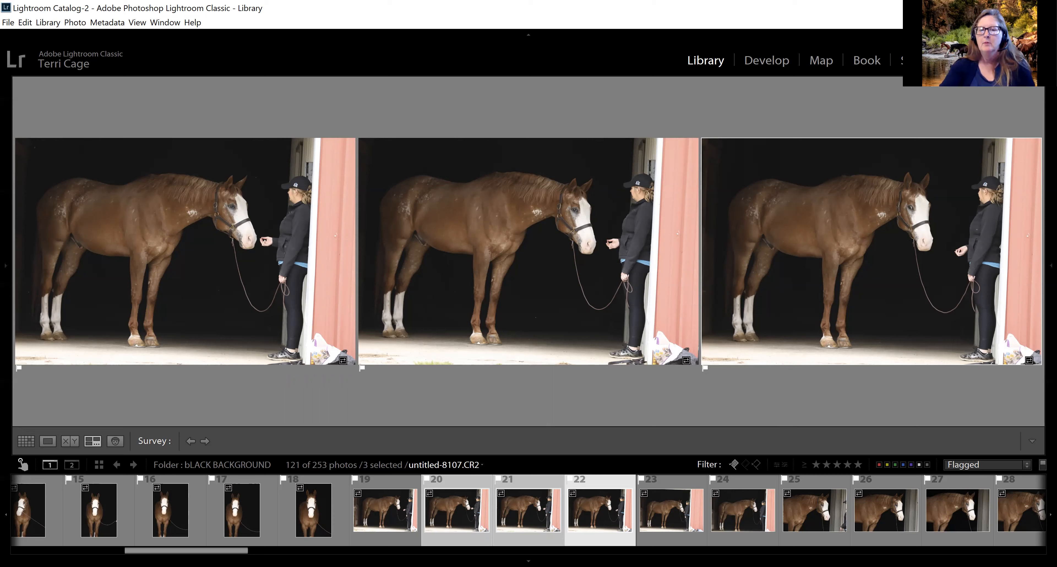
pyautogui.keyDown('ctrl'); pyautogui.click(450, 540); pyautogui.keyUp('ctrl')
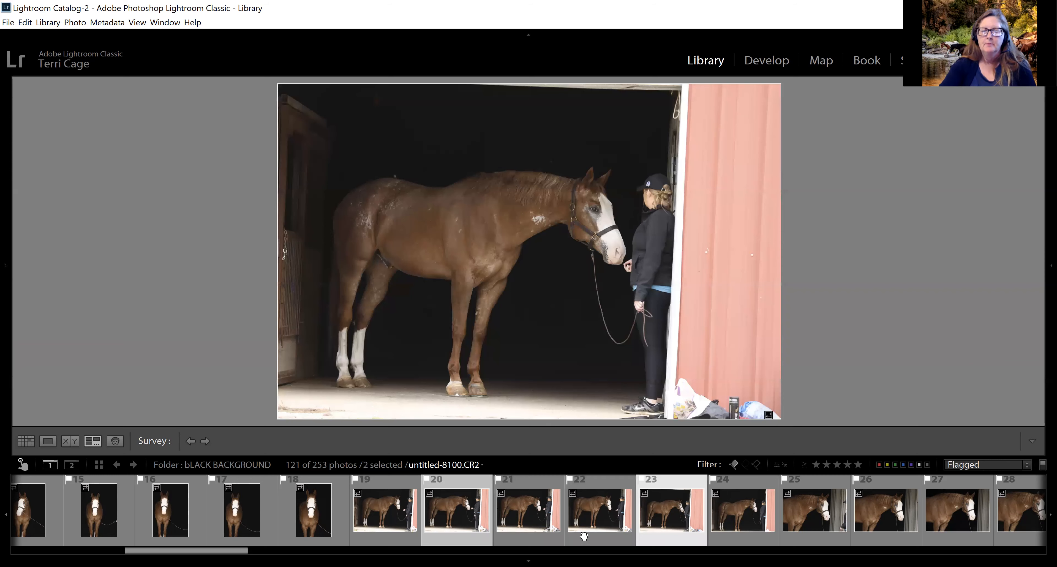
pyautogui.keyDown('ctrl'); pyautogui.click(530, 538); pyautogui.keyUp('ctrl')
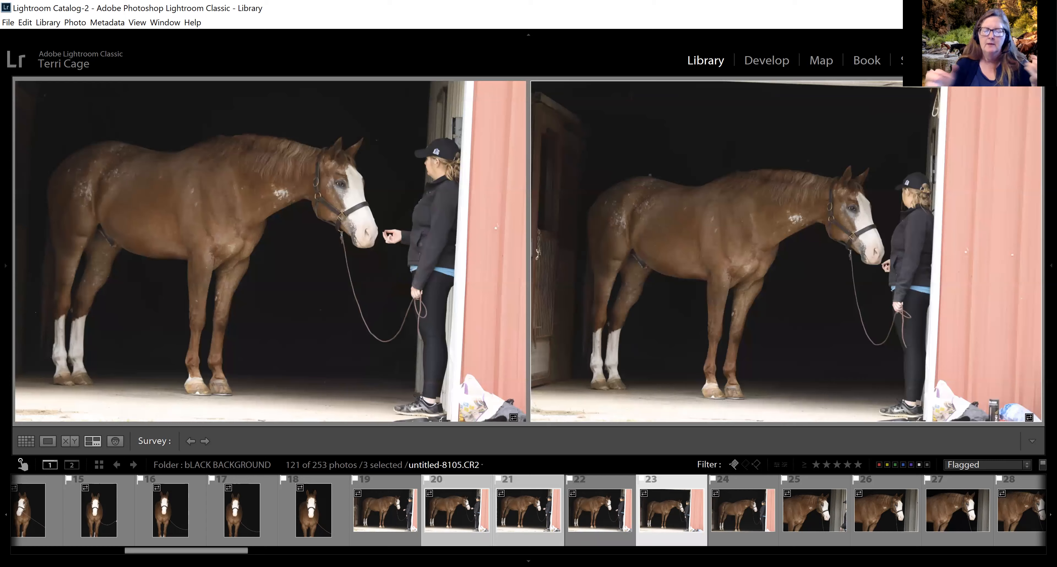
pyautogui.keyDown('ctrl'); pyautogui.click(599, 525); pyautogui.keyUp('ctrl')
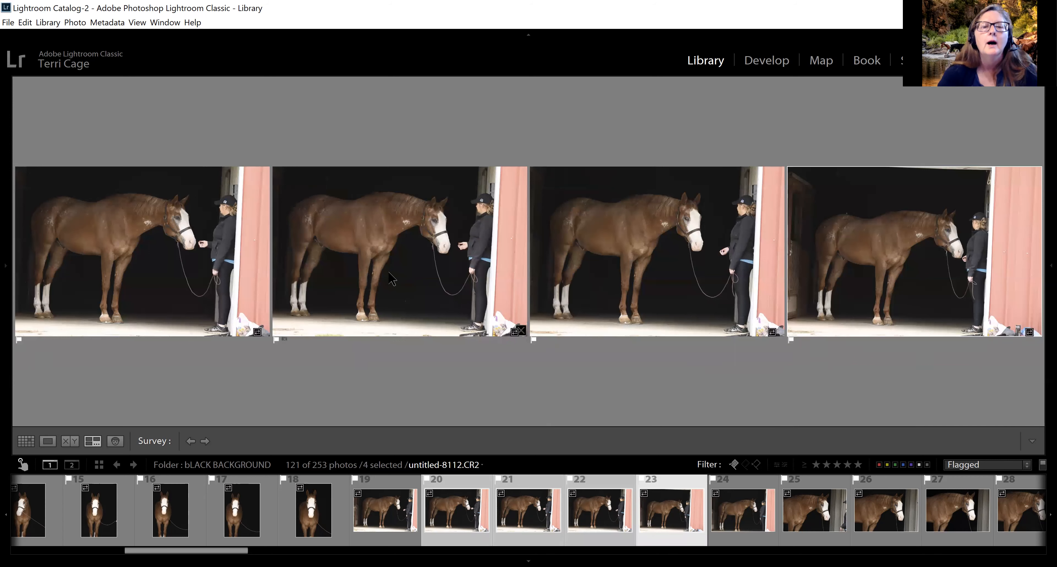
pyautogui.click(686, 263)
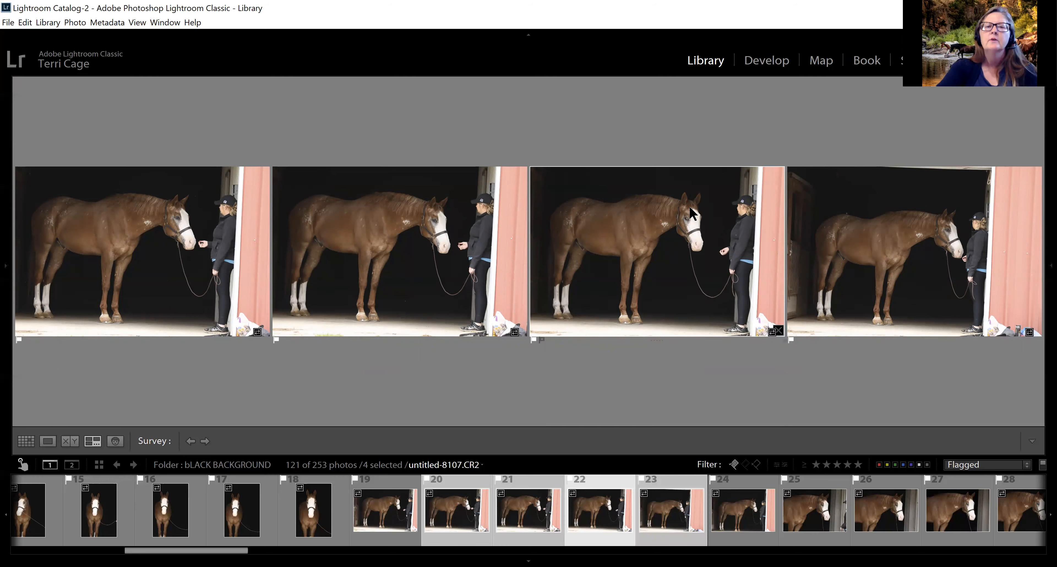
pyautogui.press('x')
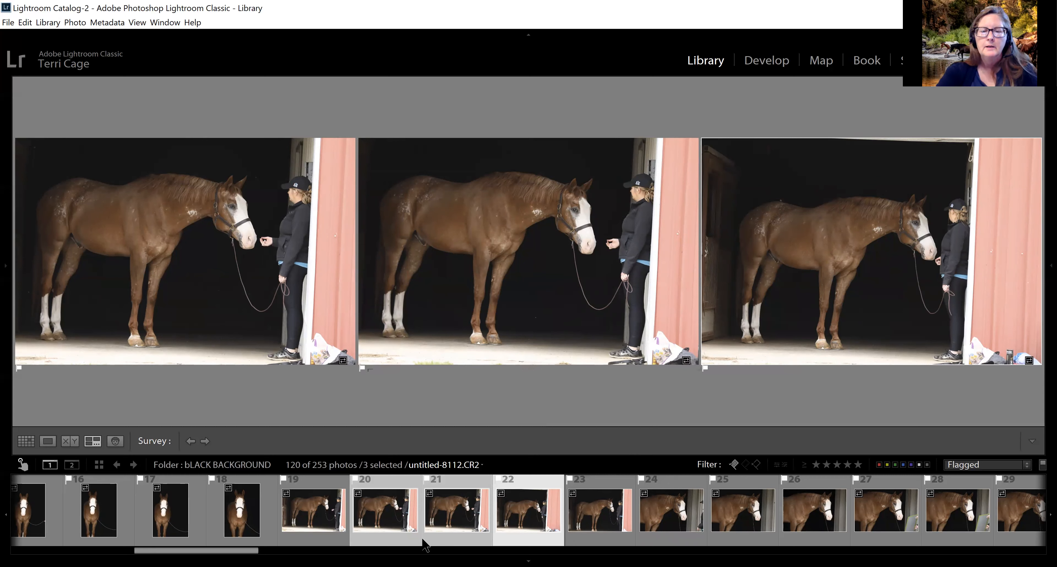
# Remove untitled-8112.CR2 from the flagged picks, and also untitled-8114.CR2 after comparing it with untitled-8100.CR2 and untitled-8105.CR2.
pyautogui.keyDown('ctrl'); pyautogui.click(461, 541); pyautogui.keyUp('ctrl')
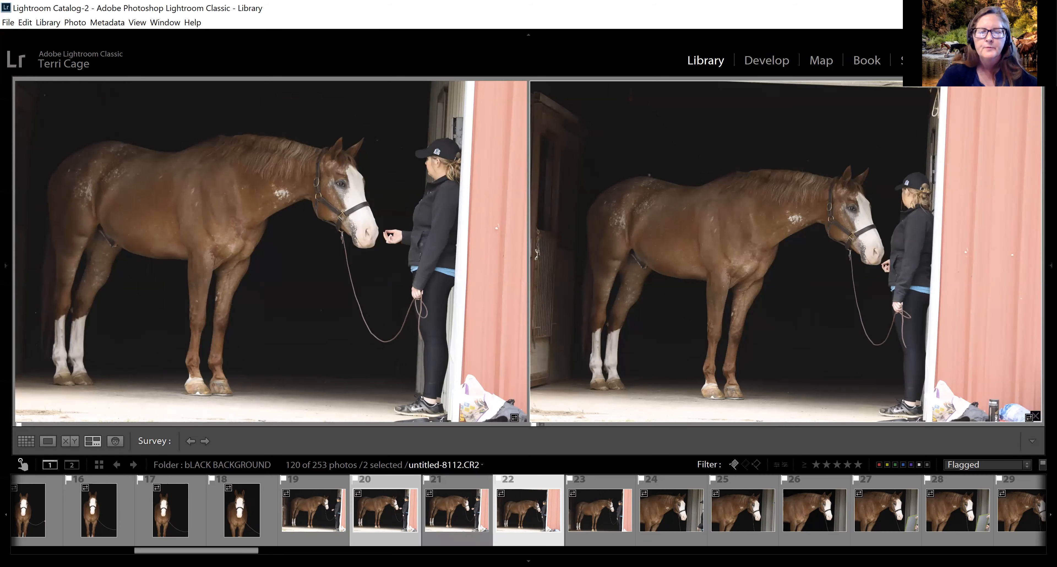
pyautogui.press('u')
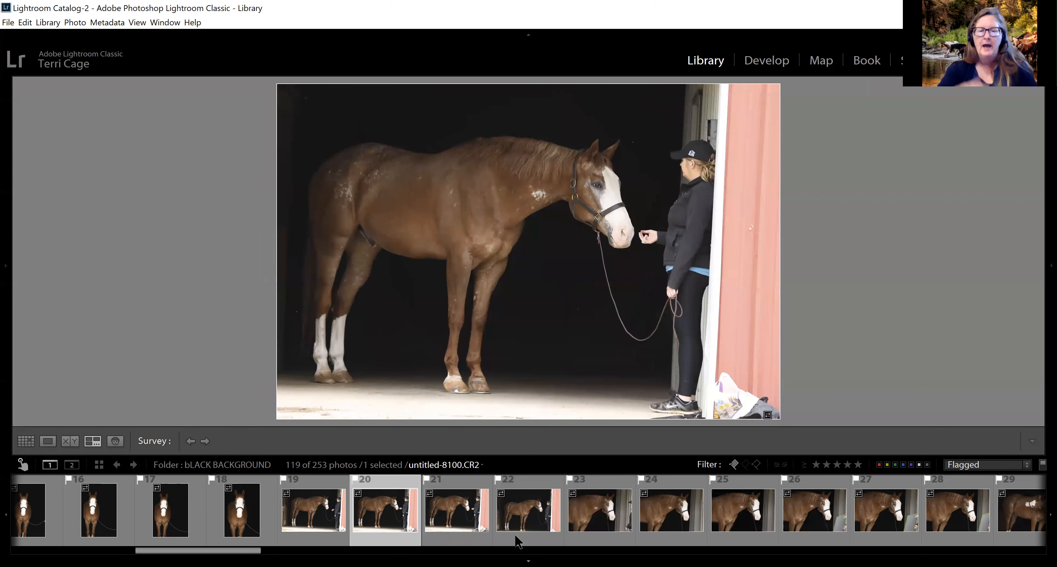
pyautogui.keyDown('shift'); pyautogui.click(518, 542); pyautogui.keyUp('shift')
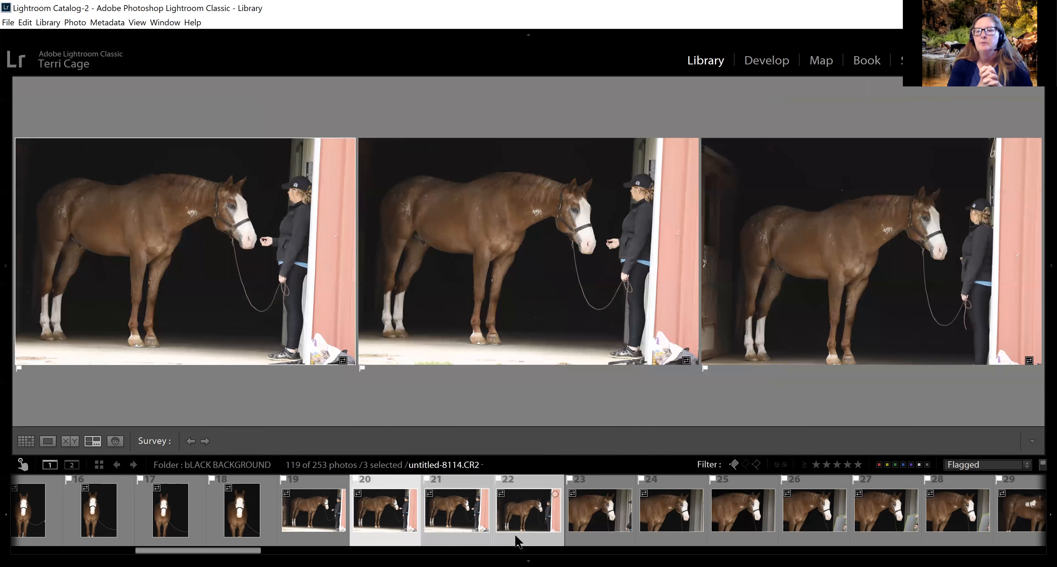
pyautogui.click(890, 262)
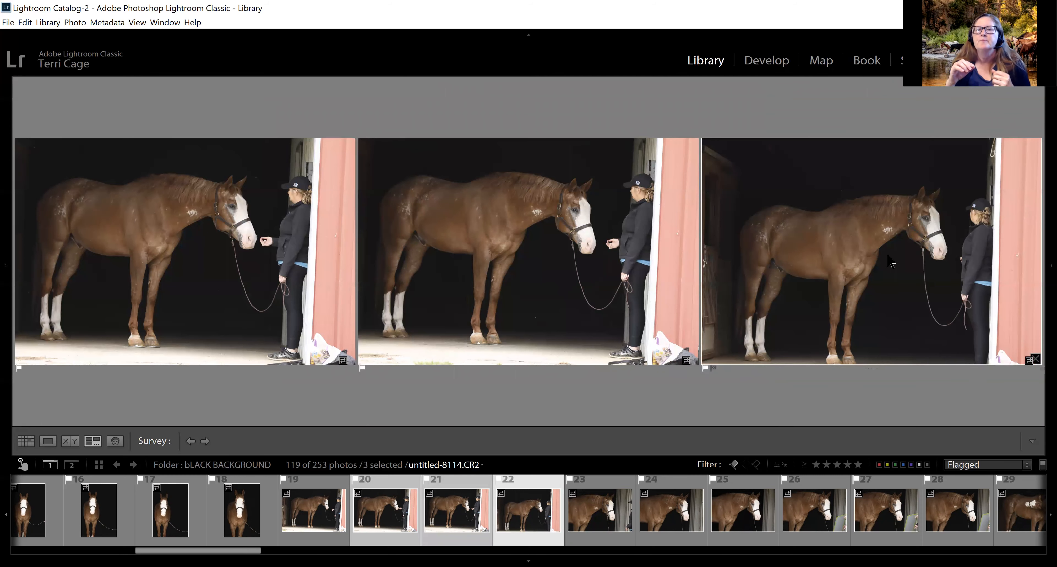
pyautogui.press('x')
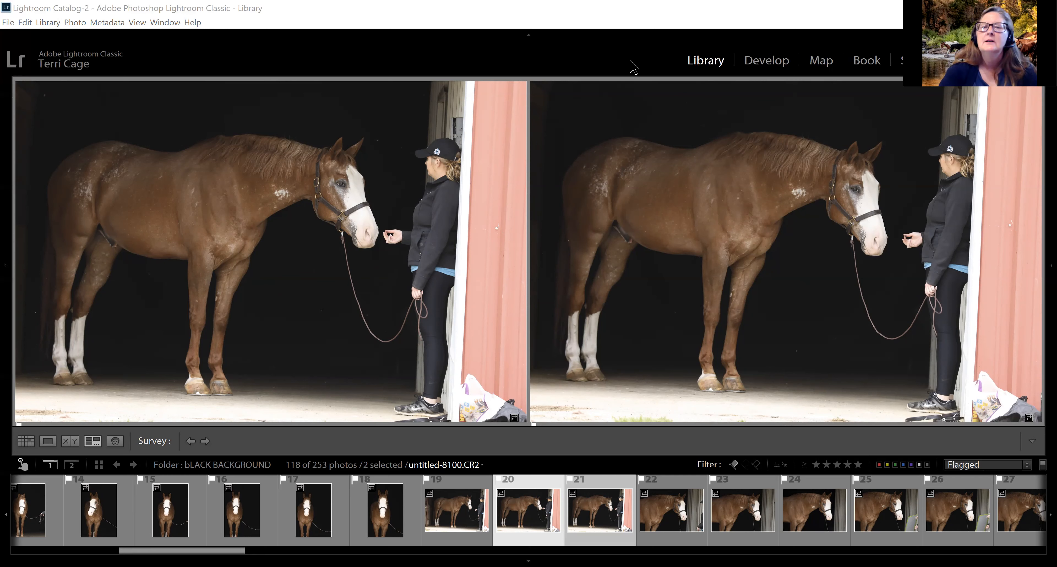
# Compare the closer side-view shots untitled-8116.CR2, untitled-8117.CR2 and untitled-8119.CR2, and view untitled-8119.CR2 and untitled-8117.CR2 enlarged.
pyautogui.click(657, 534)
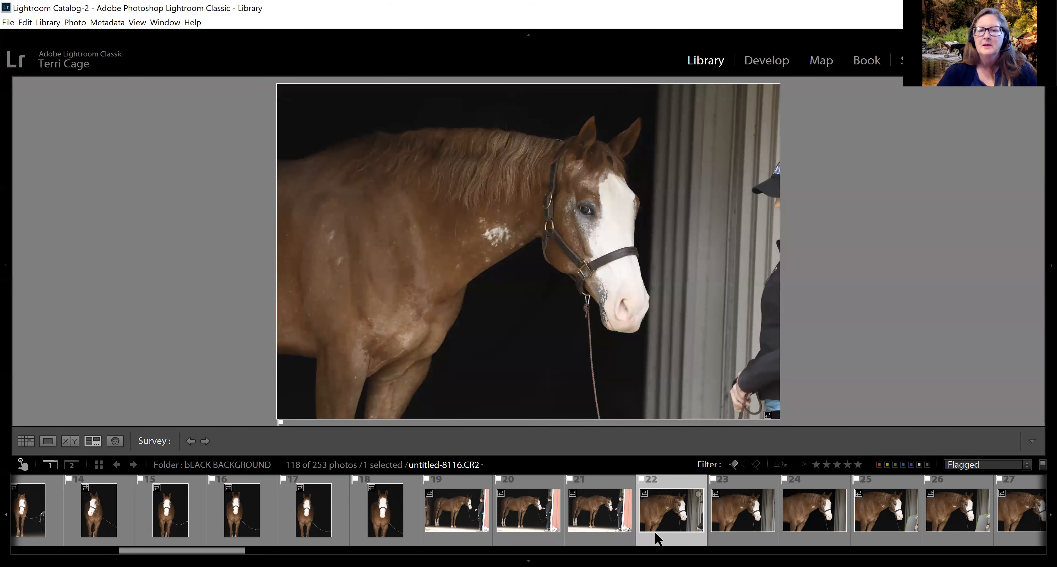
pyautogui.keyDown('ctrl'); pyautogui.click(737, 524); pyautogui.keyUp('ctrl')
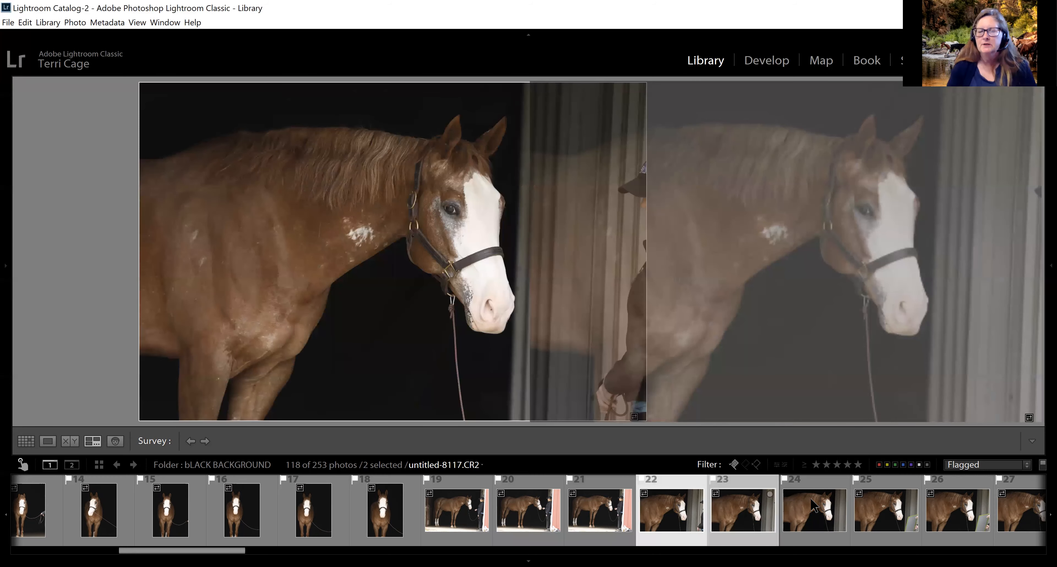
pyautogui.keyDown('ctrl'); pyautogui.click(815, 507); pyautogui.keyUp('ctrl')
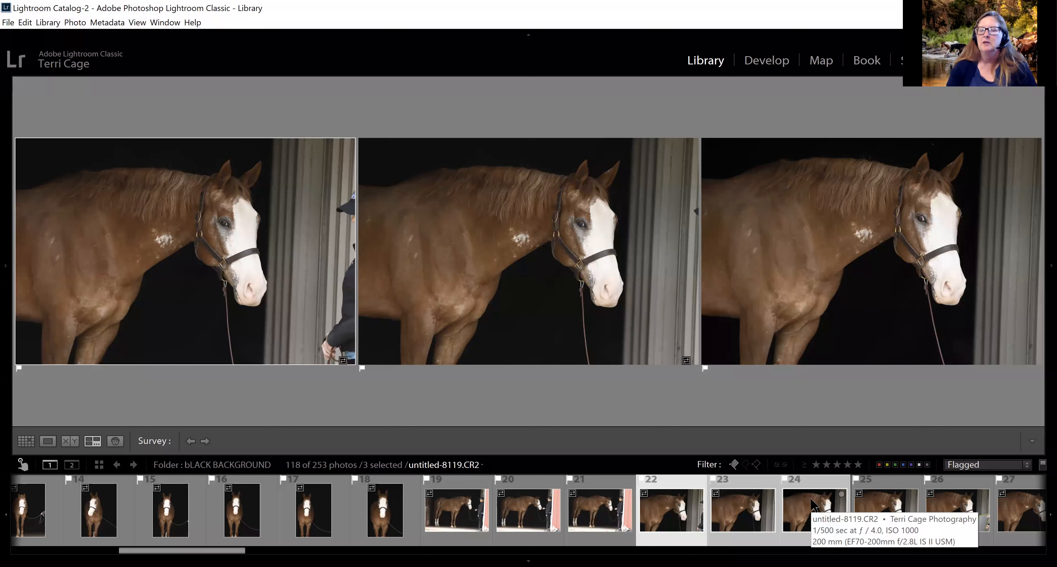
pyautogui.click(915, 309)
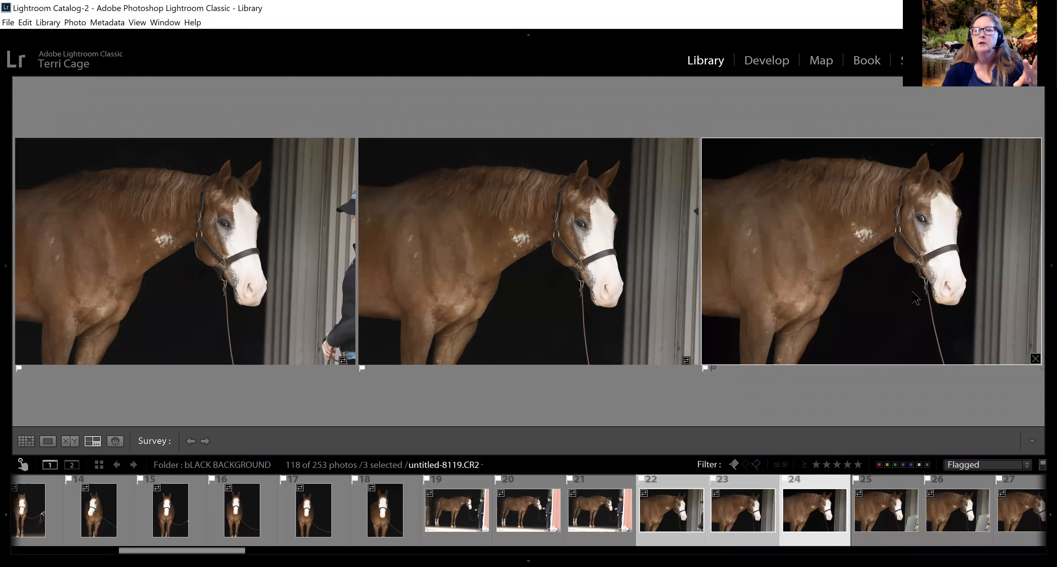
pyautogui.press('e')
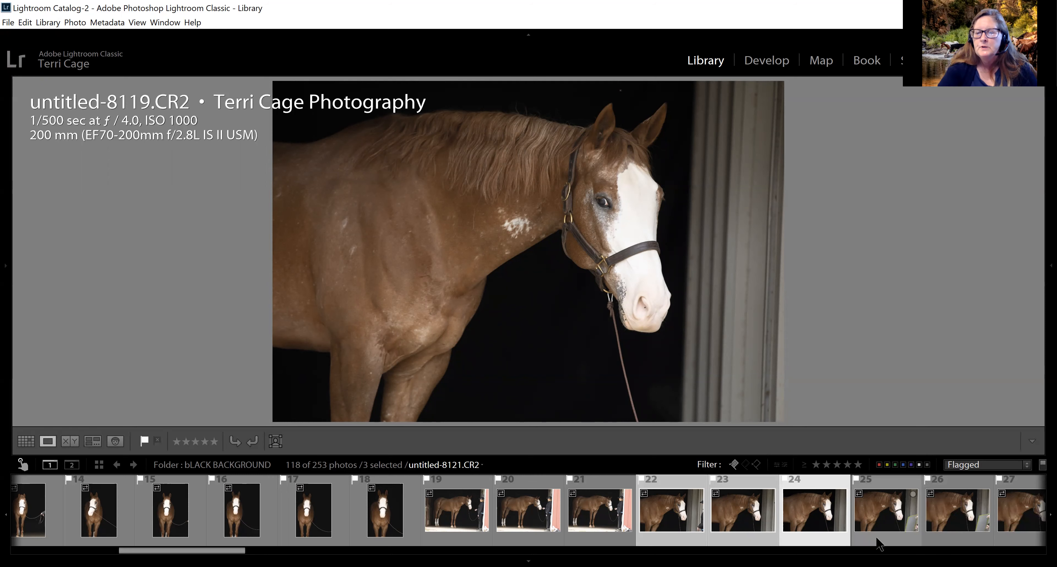
pyautogui.click(728, 527)
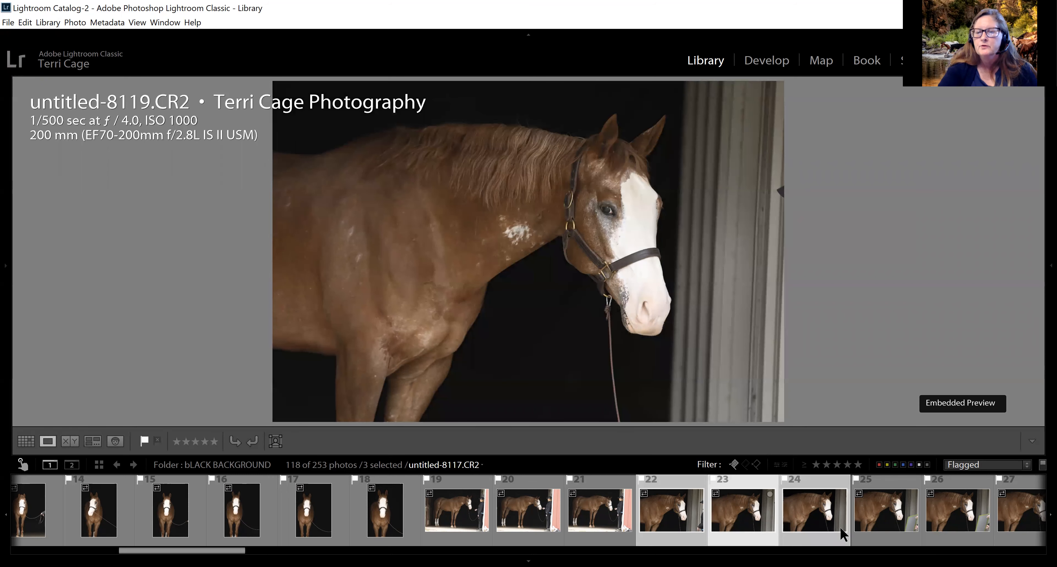
# Compare untitled-8119.CR2, untitled-8121.CR2 and untitled-8122.CR2 in Survey view, leave untitled-8119.CR2 out, and remove untitled-8121.CR2 from the flagged picks.
pyautogui.click(838, 538)
pyautogui.keyDown('ctrl'); pyautogui.click(880, 545); pyautogui.keyUp('ctrl')
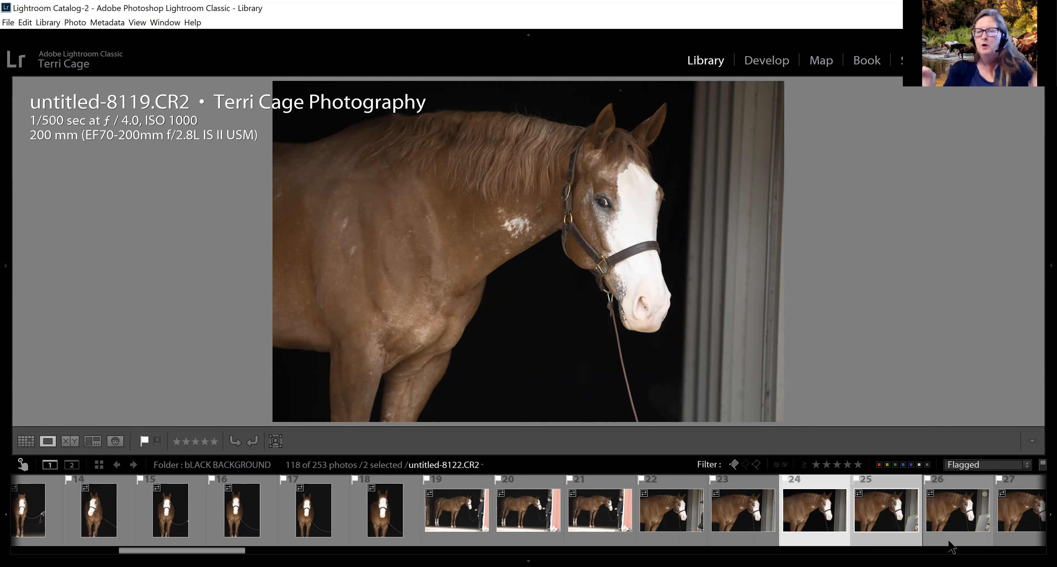
pyautogui.keyDown('ctrl'); pyautogui.click(948, 540); pyautogui.keyUp('ctrl')
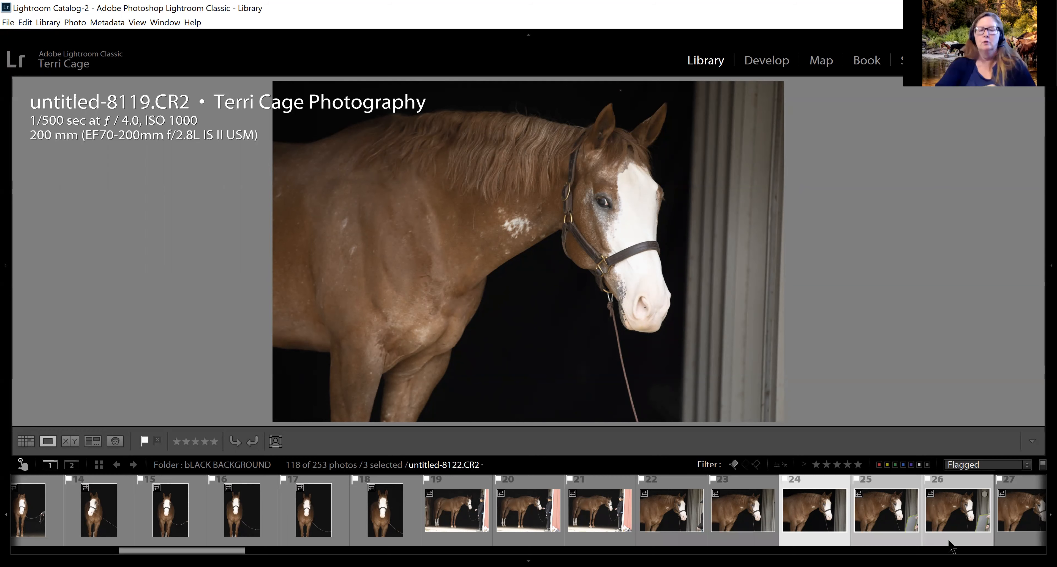
pyautogui.press('n')
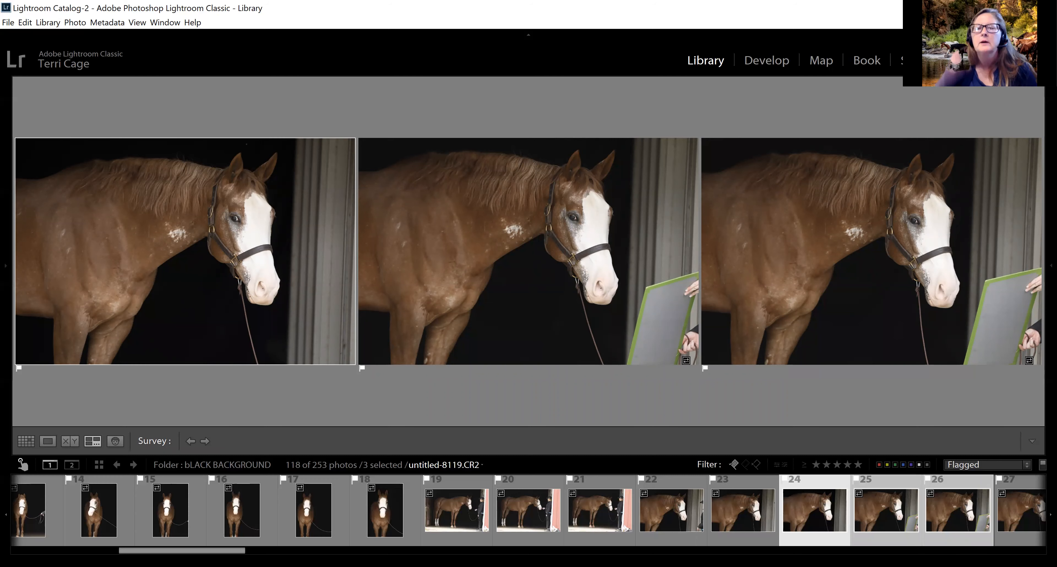
pyautogui.keyDown('ctrl'); pyautogui.click(816, 481); pyautogui.keyUp('ctrl')
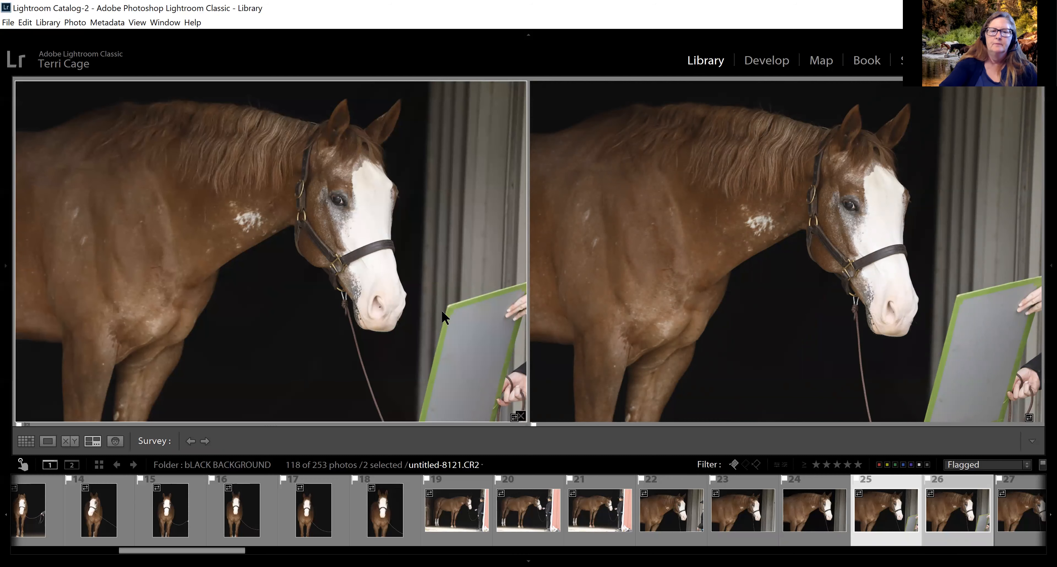
pyautogui.press('x')
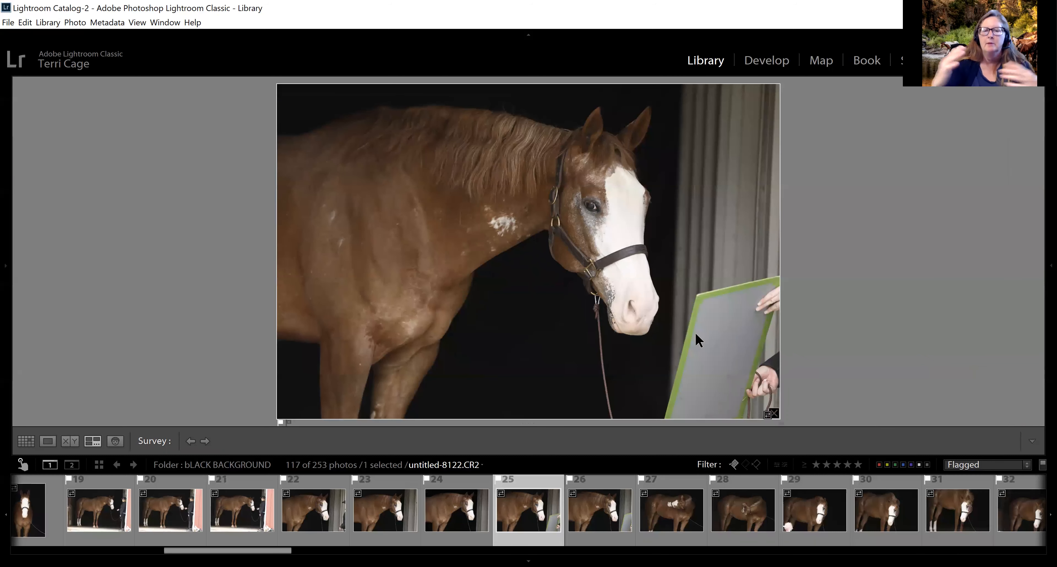
# Compare untitled-8122.CR2 with untitled-8123.CR2, and untitled-8127.CR2 with the following shot of the horse turning its head back.
pyautogui.keyDown('ctrl'); pyautogui.click(591, 544); pyautogui.keyUp('ctrl')
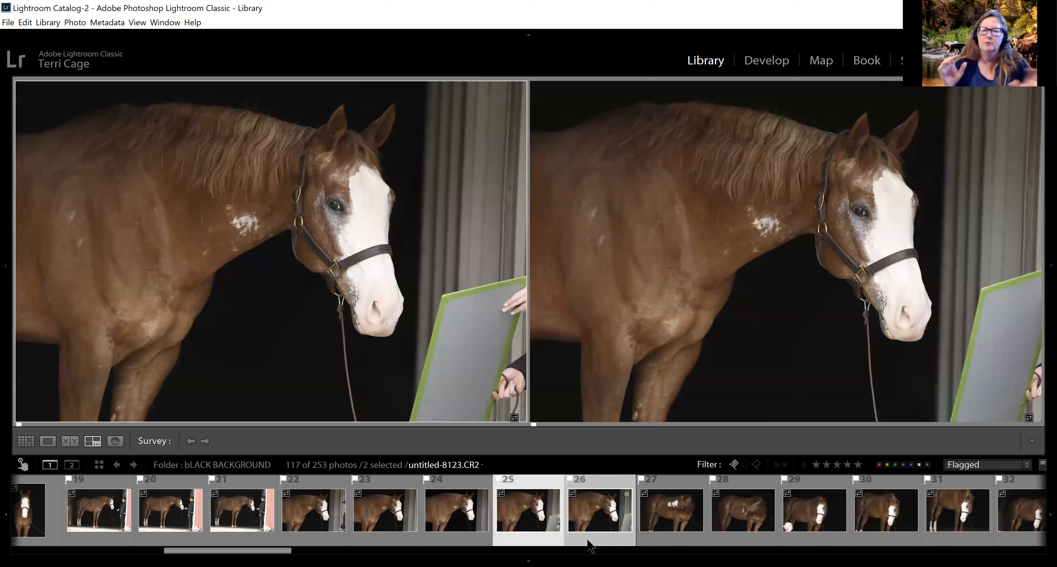
pyautogui.click(668, 538)
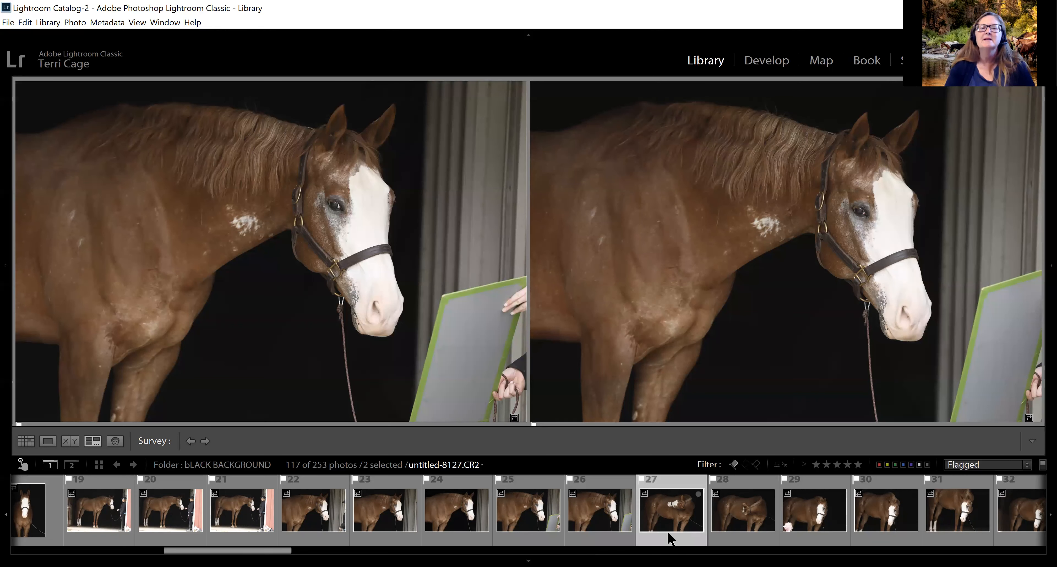
pyautogui.click(668, 538)
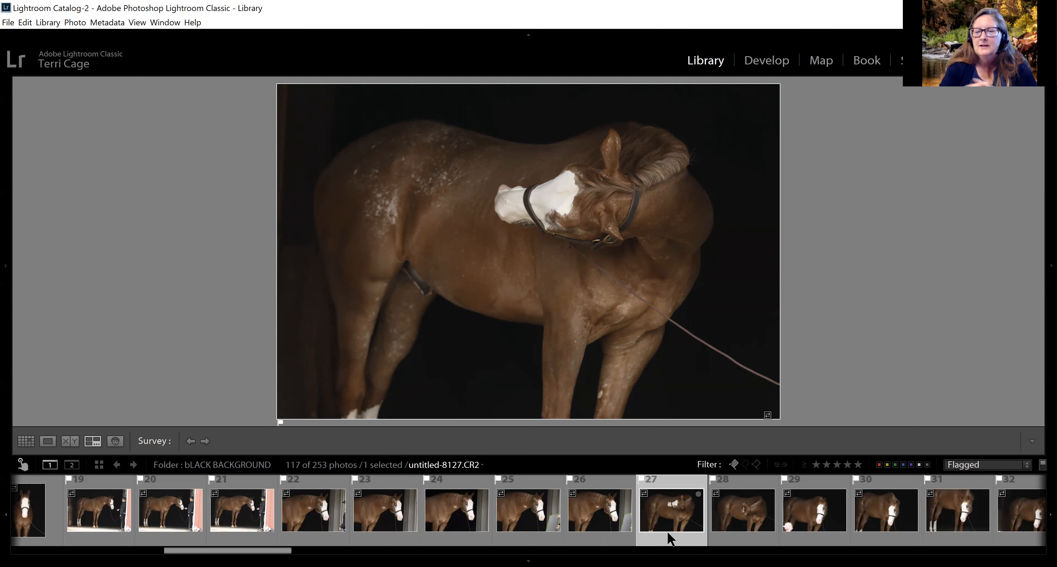
pyautogui.keyDown('ctrl'); pyautogui.click(728, 515); pyautogui.keyUp('ctrl')
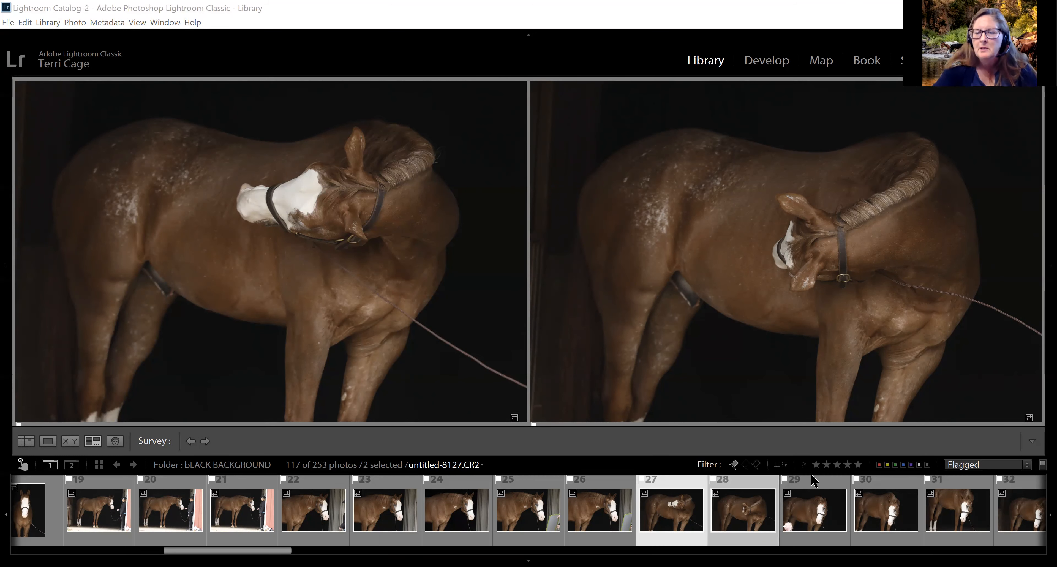
# Compare untitled-8130.CR2 with the following shot and untitled-8132.CR2, and remove the first two of the three from the flagged picks.
pyautogui.click(801, 524)
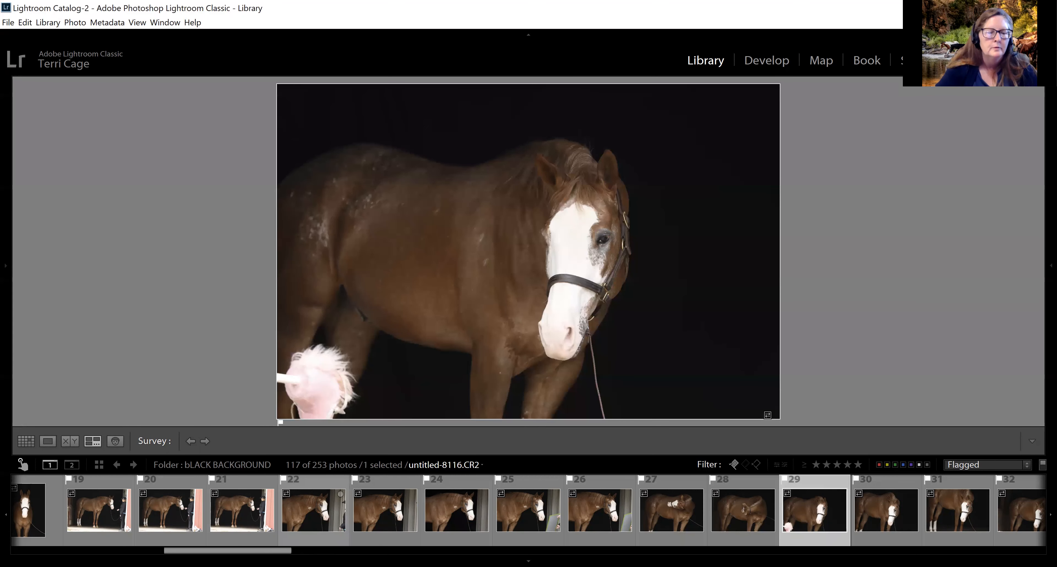
pyautogui.scroll(-5, 406, 536)
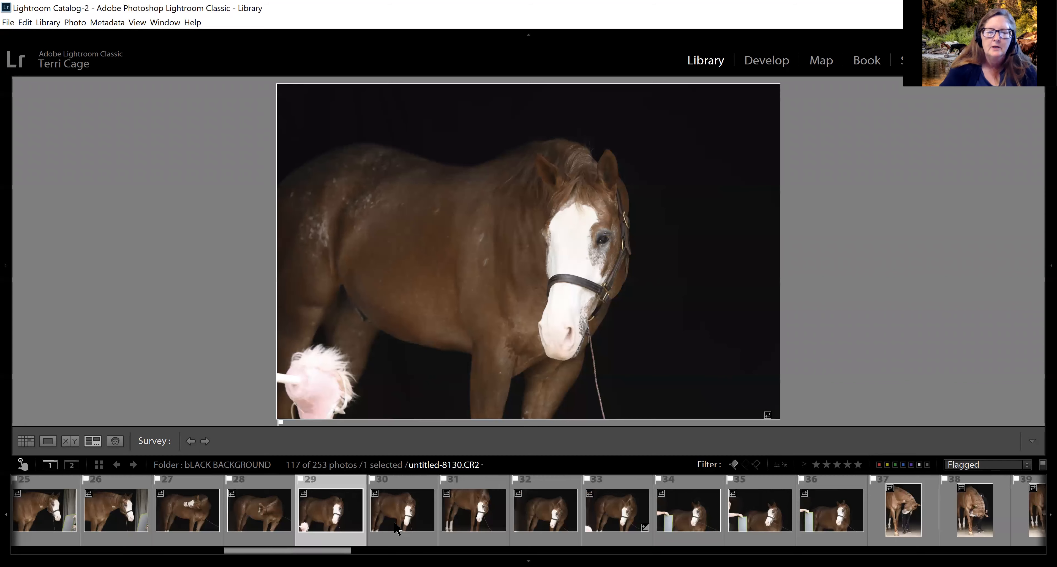
pyautogui.hotkey('shift', 'Right')
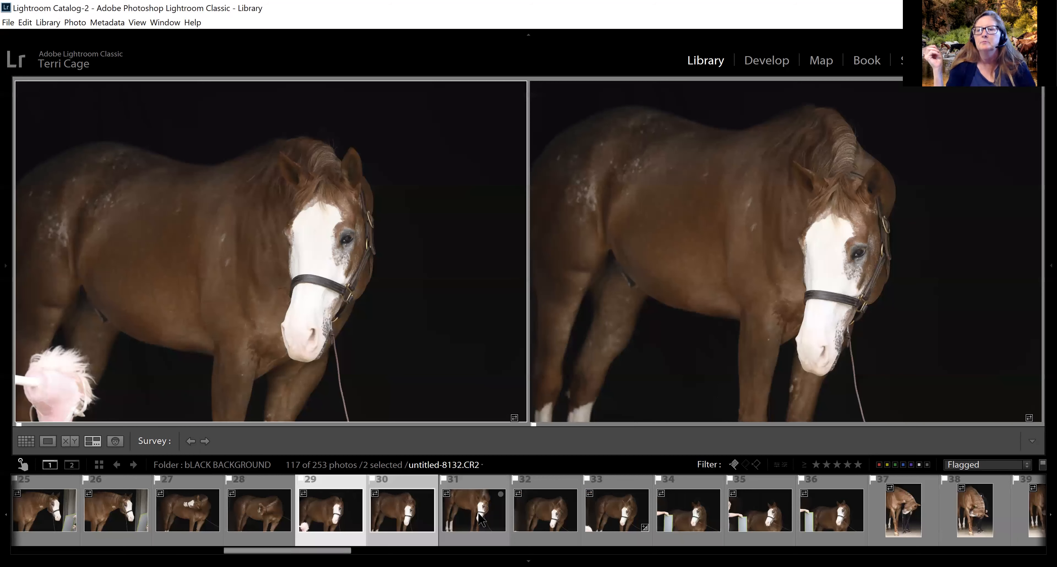
pyautogui.hotkey('shift', 'Right')
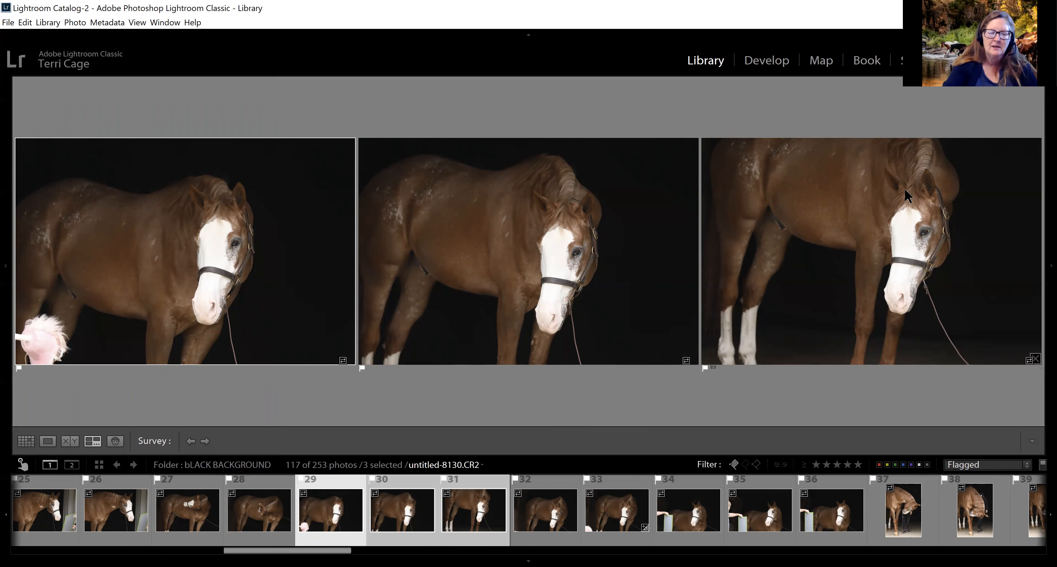
pyautogui.press('u')
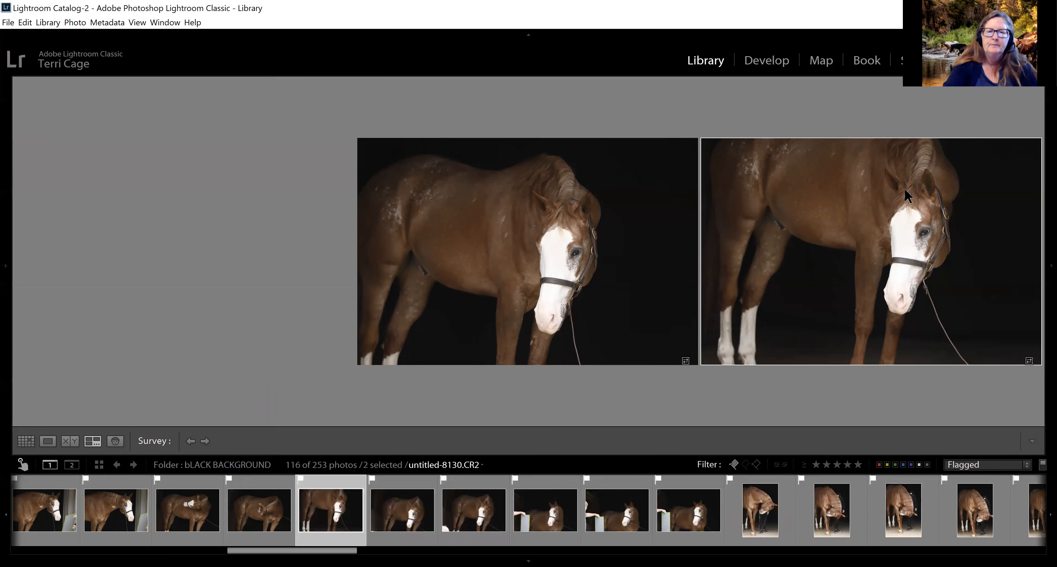
pyautogui.press('u')
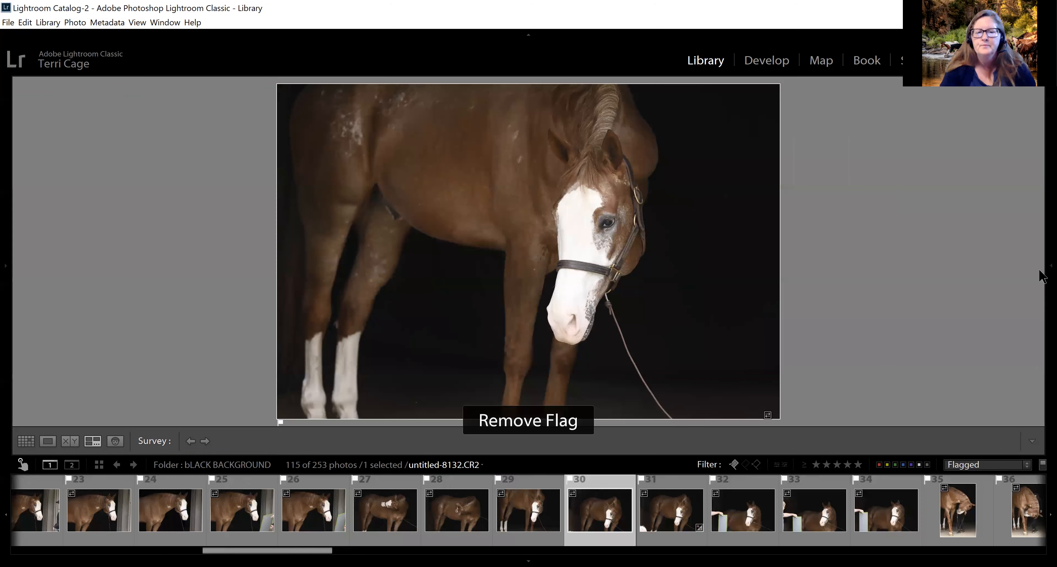
# Remove untitled-8132.CR2 and, after comparing the next two turned-head shots, the one with the larger pink prop from the flagged picks.
pyautogui.keyDown('ctrl'); pyautogui.click(583, 539); pyautogui.keyUp('ctrl')
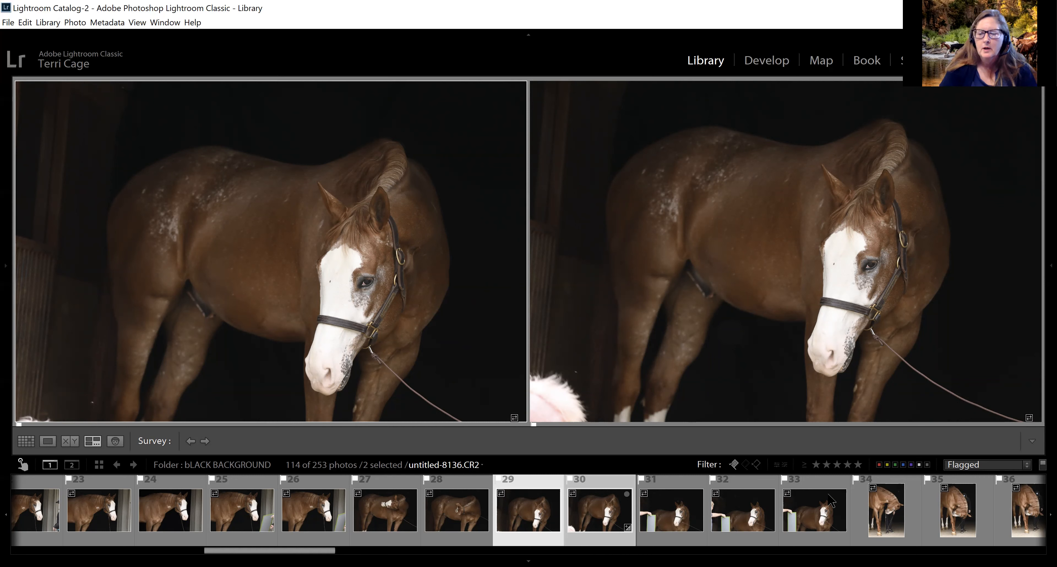
pyautogui.press('u')
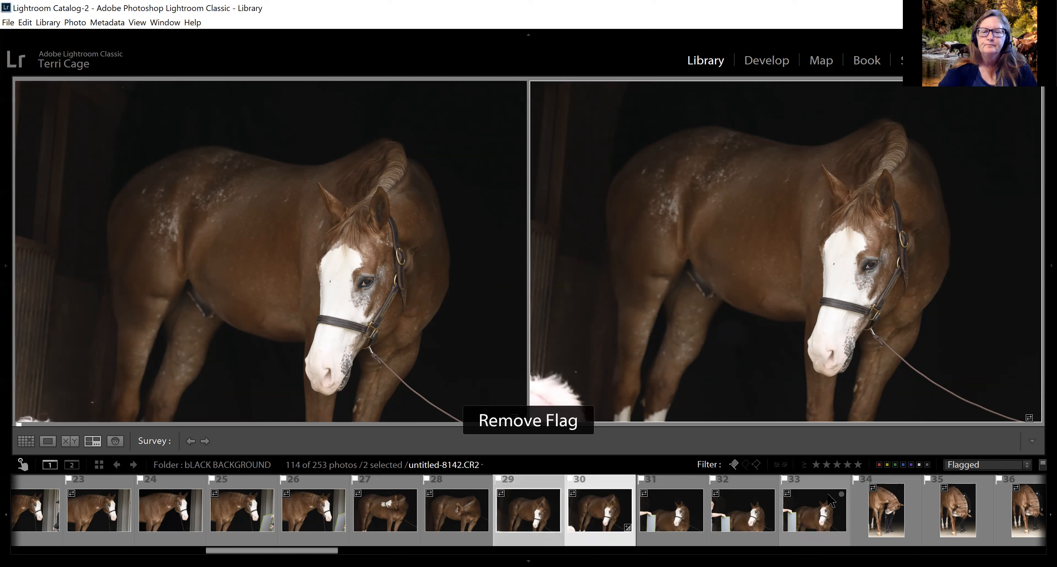
# Remove the pick flags from the two compared full-body horse photos and from untitled-8140.
pyautogui.press('u')
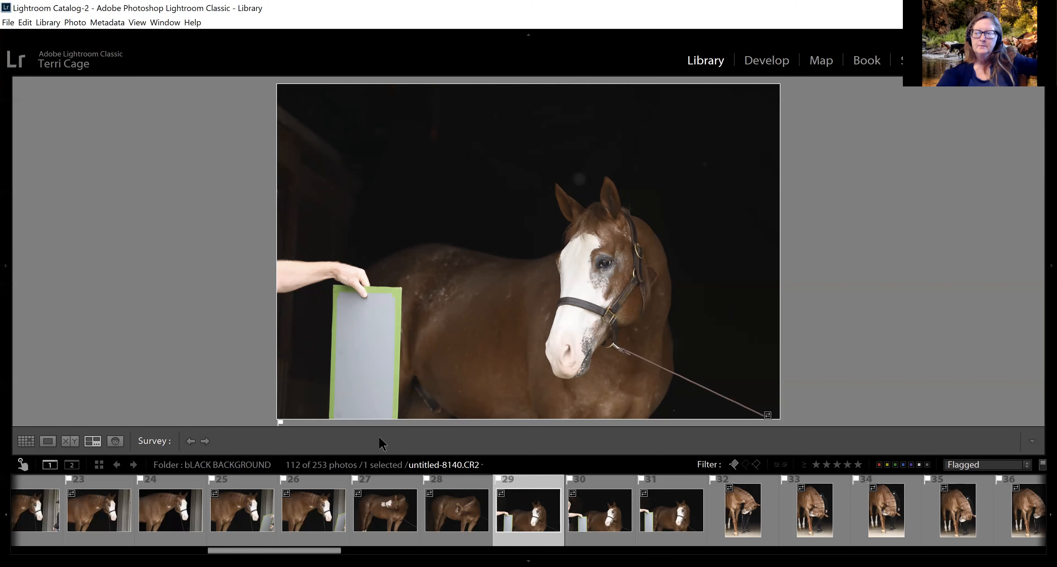
pyautogui.press('u')
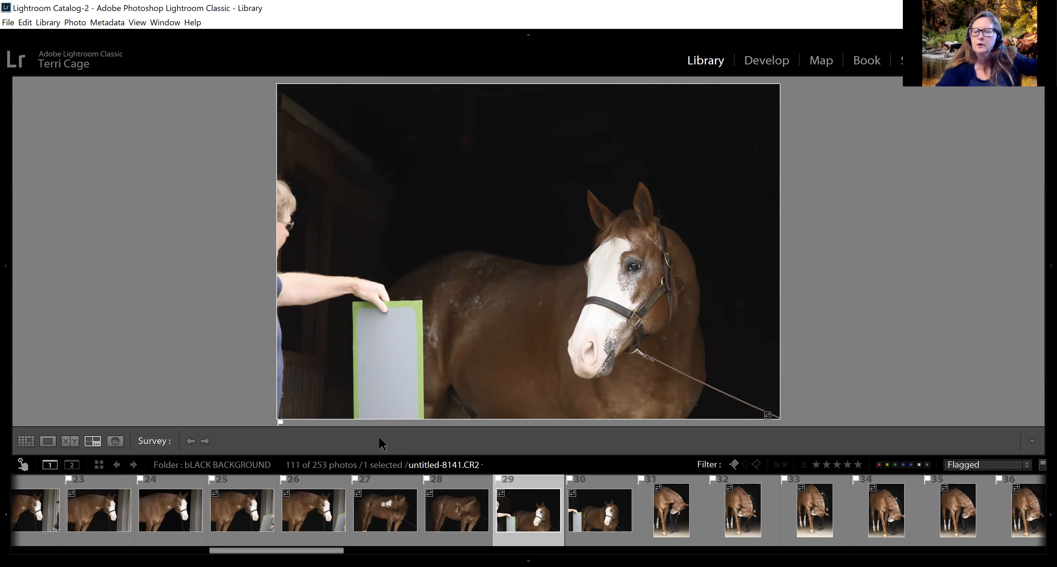
# Crop untitled-8142 in the Develop module to a vertical portrait of the horse's head and chest, cutting out the hand and reflector.
pyautogui.press('Right')
pyautogui.press('Right')
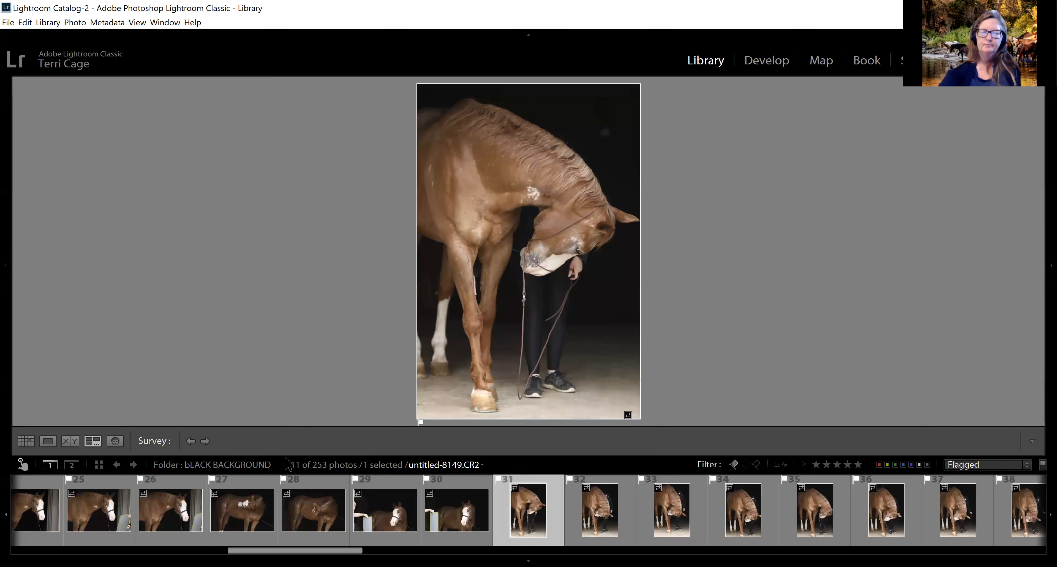
pyautogui.click(388, 541)
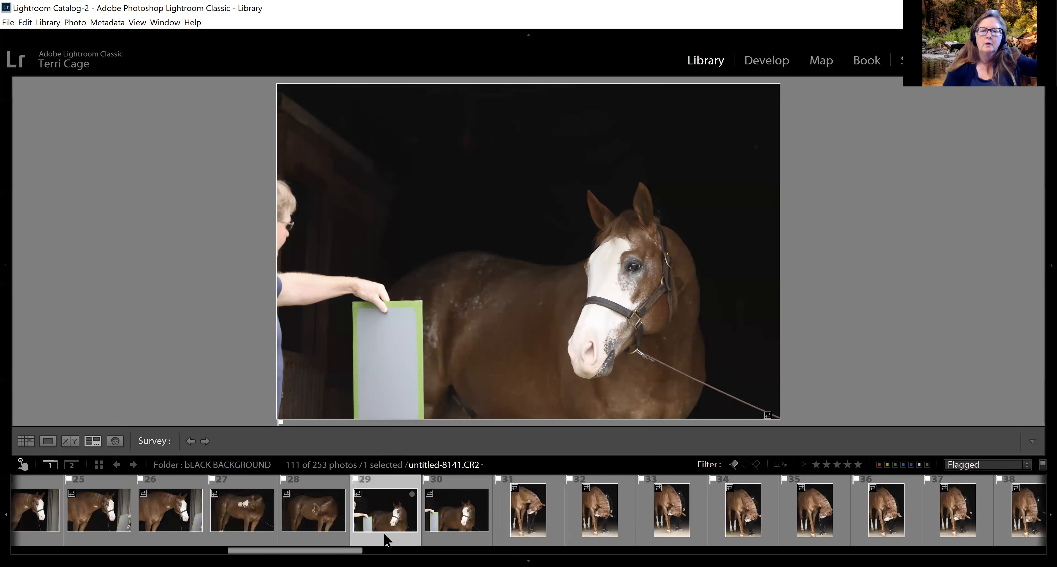
pyautogui.press('Right')
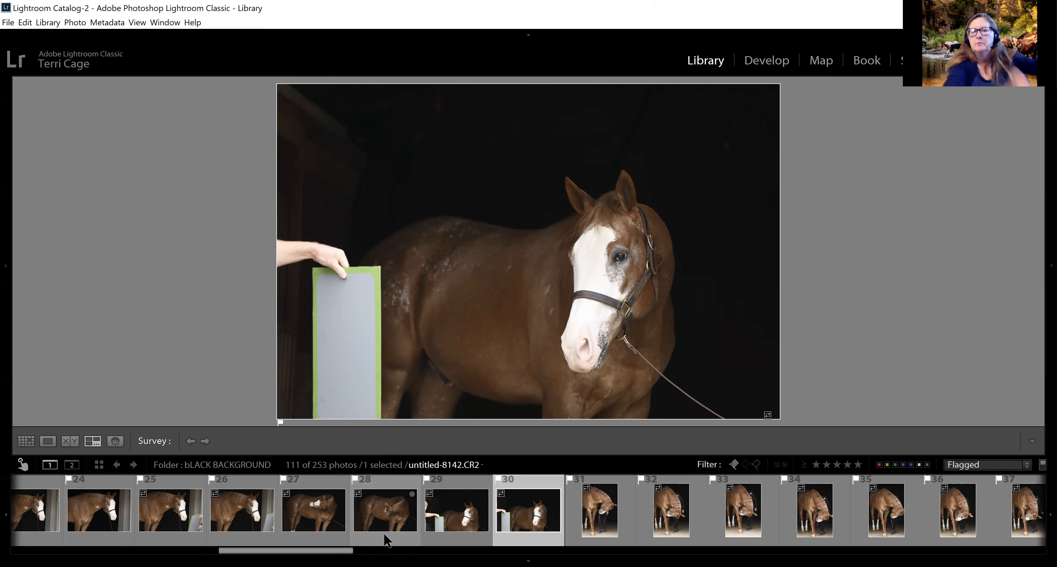
pyautogui.click(1051, 265)
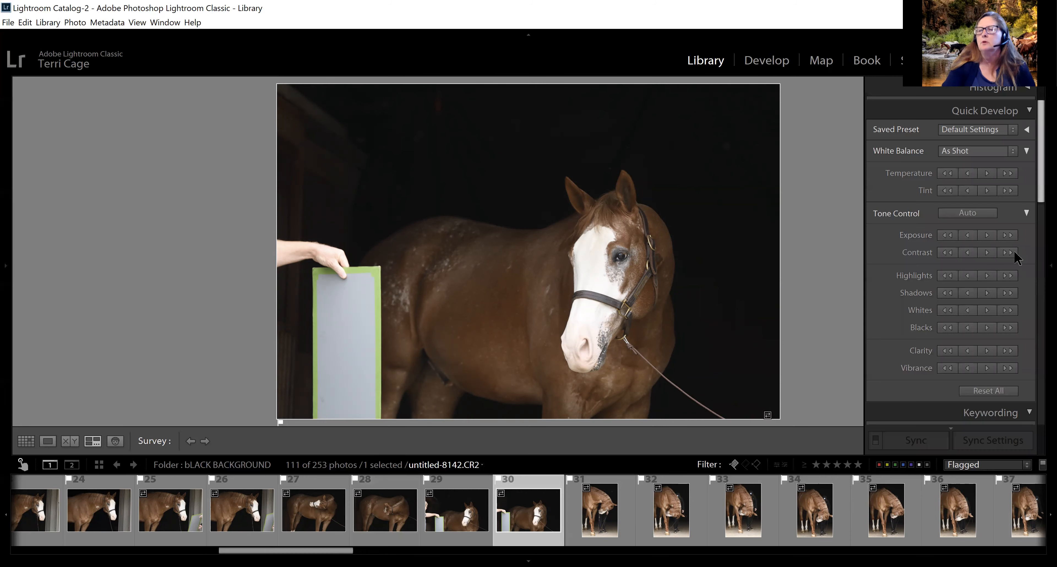
pyautogui.click(766, 61)
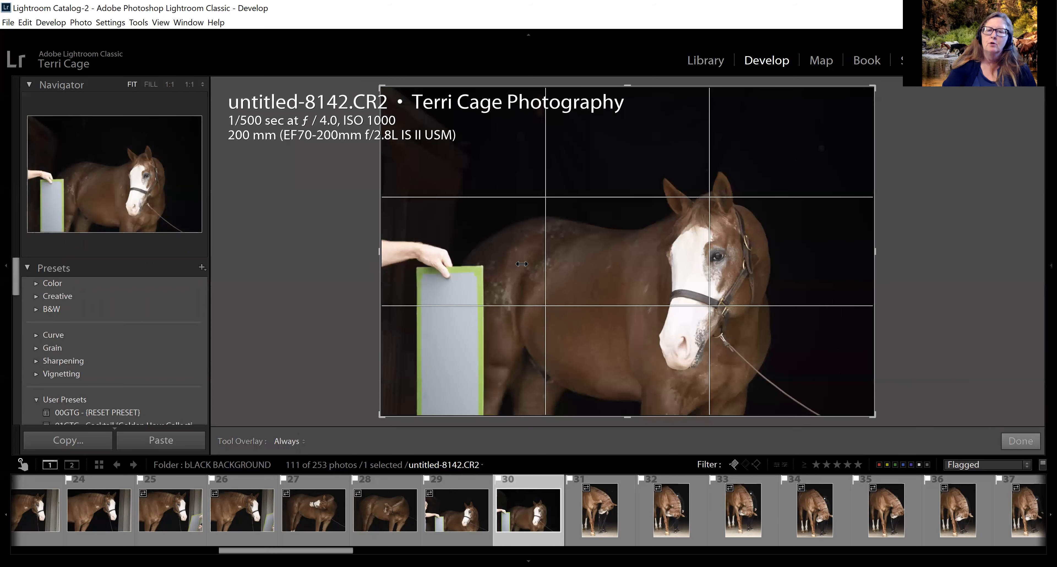
pyautogui.moveTo(522, 264); pyautogui.dragTo(492, 259)
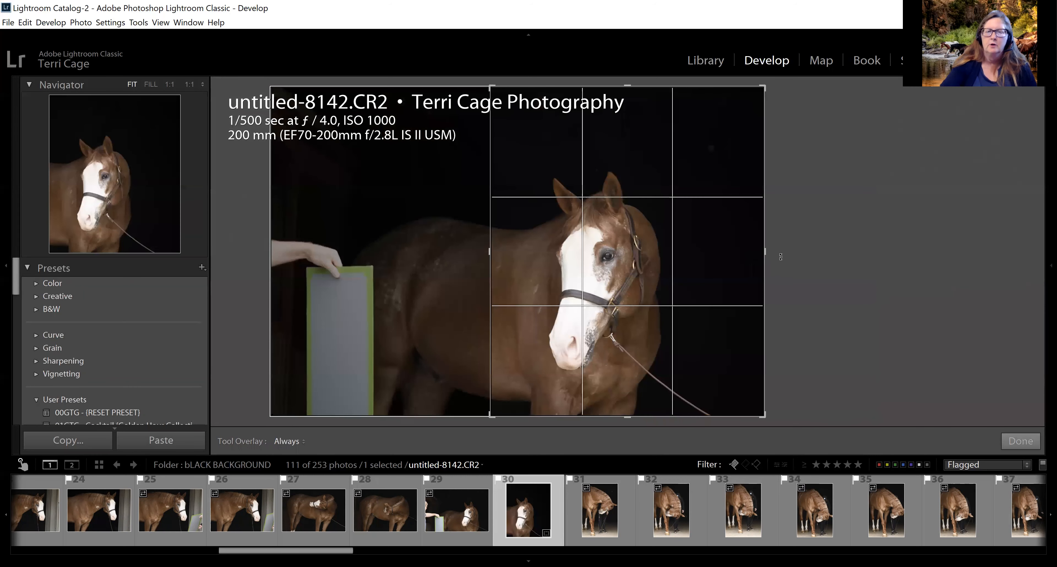
pyautogui.press('Return')
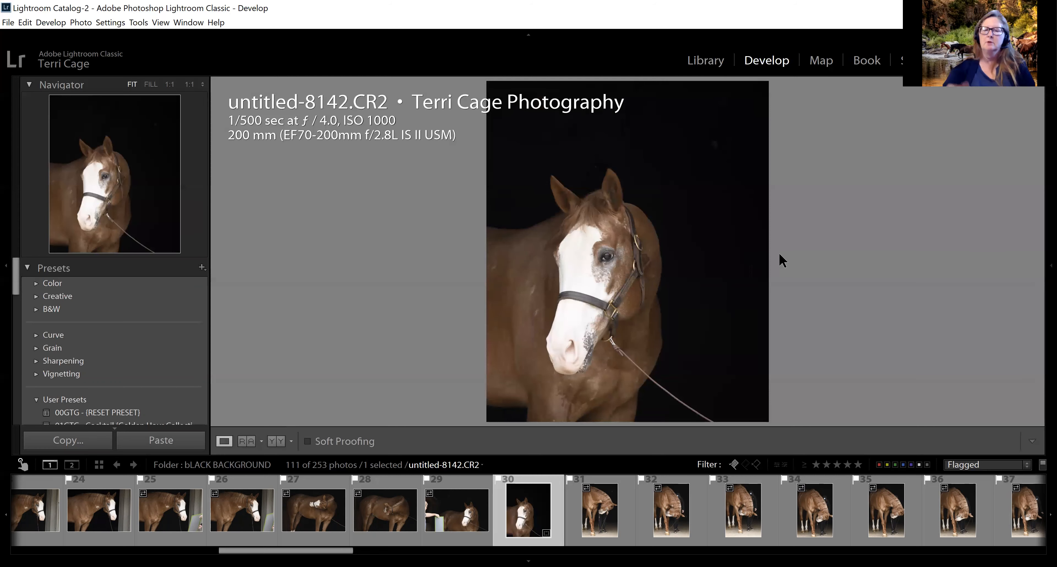
# Apply the previous photo's settings, including its vertical crop, to untitled-8141.
pyautogui.click(467, 509)
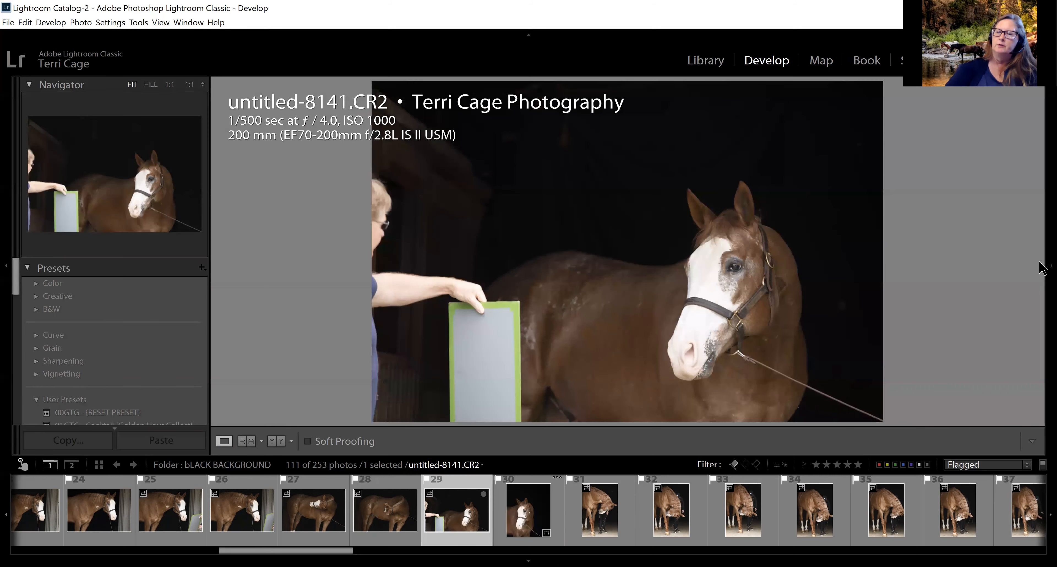
pyautogui.moveTo(1047, 267)
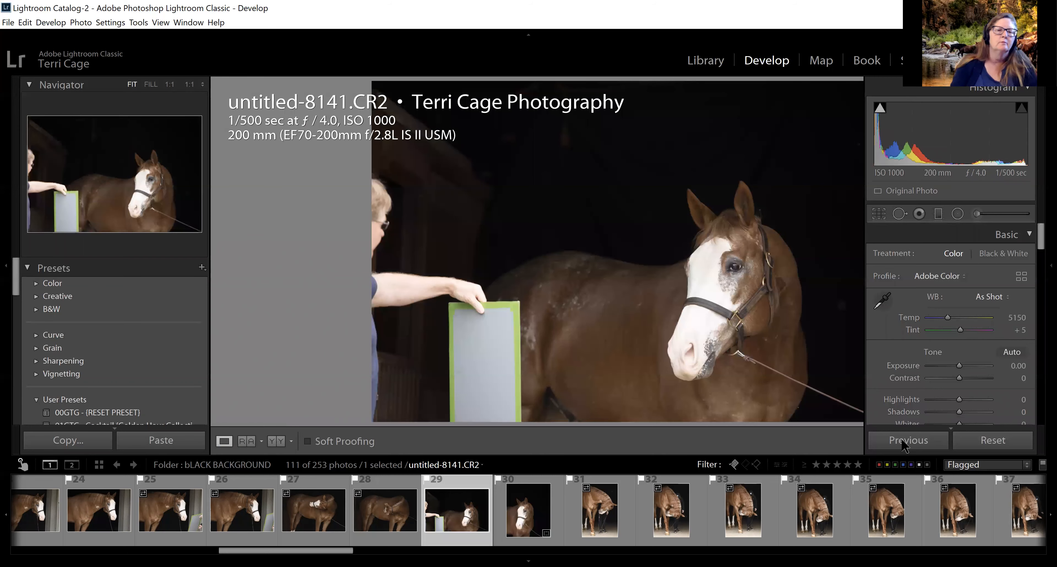
pyautogui.click(903, 442)
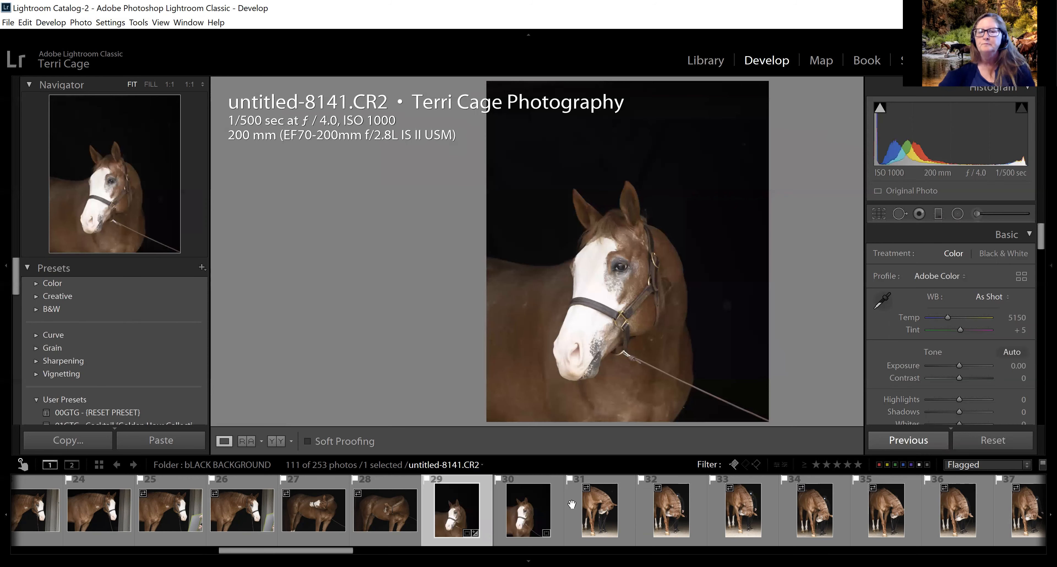
# Compare the four bowing-horse photos from untitled-8149 to untitled-8153 in Survey view and unflag all except untitled-8152.
pyautogui.click(597, 518)
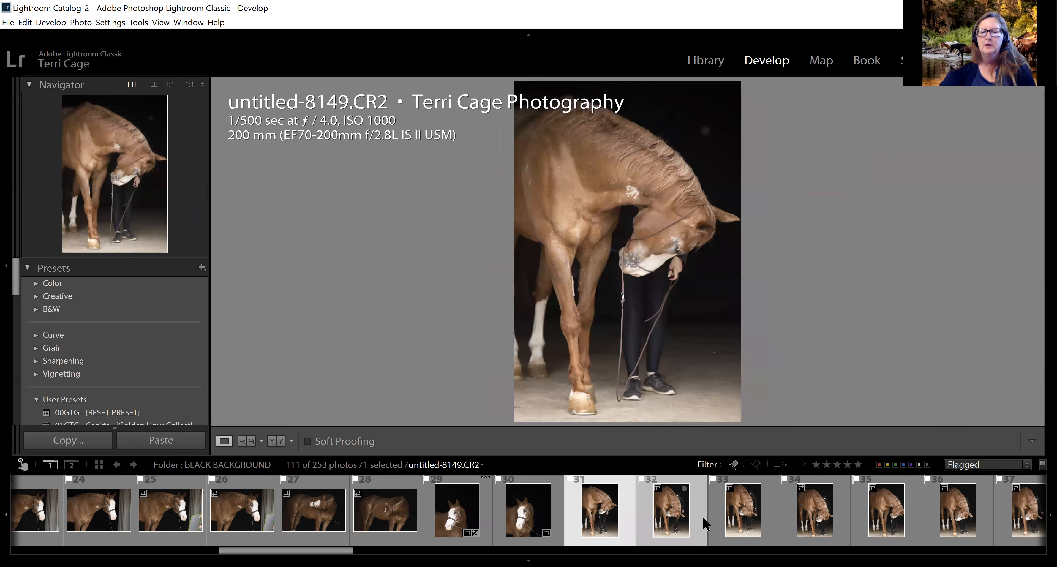
pyautogui.keyDown('shift'); pyautogui.click(815, 518); pyautogui.keyUp('shift')
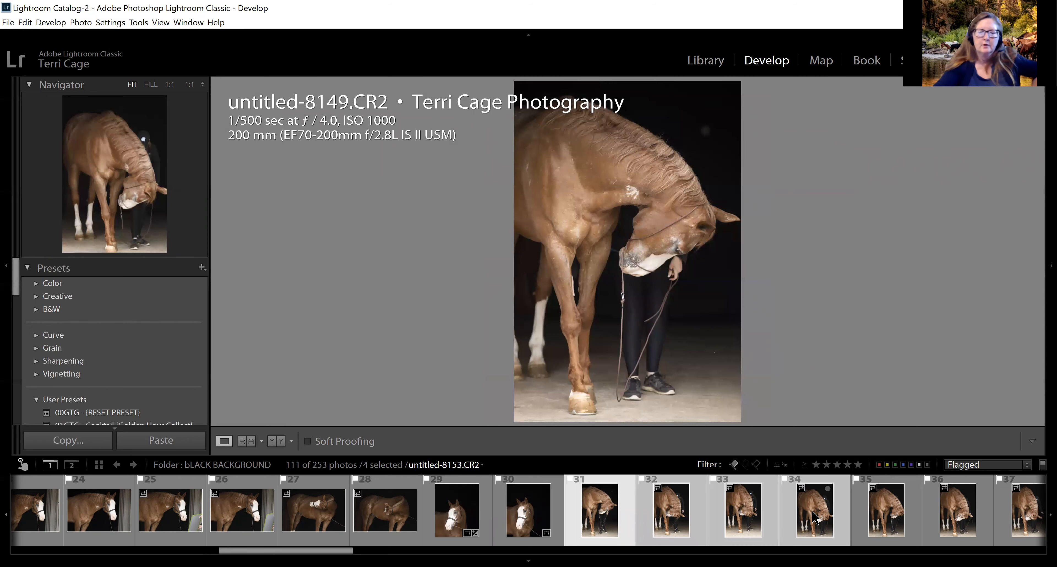
pyautogui.press('n')
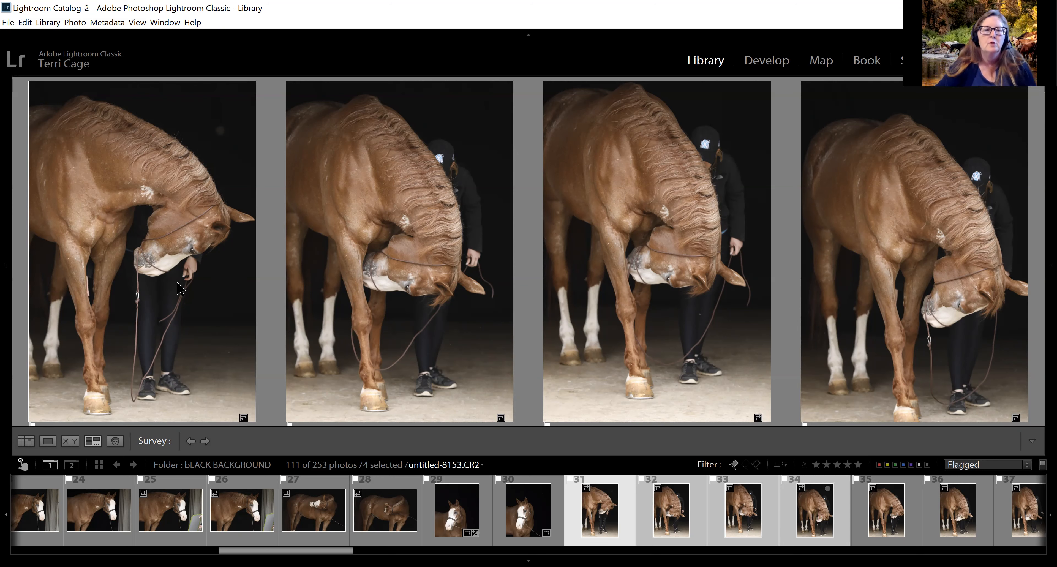
pyautogui.press('u')
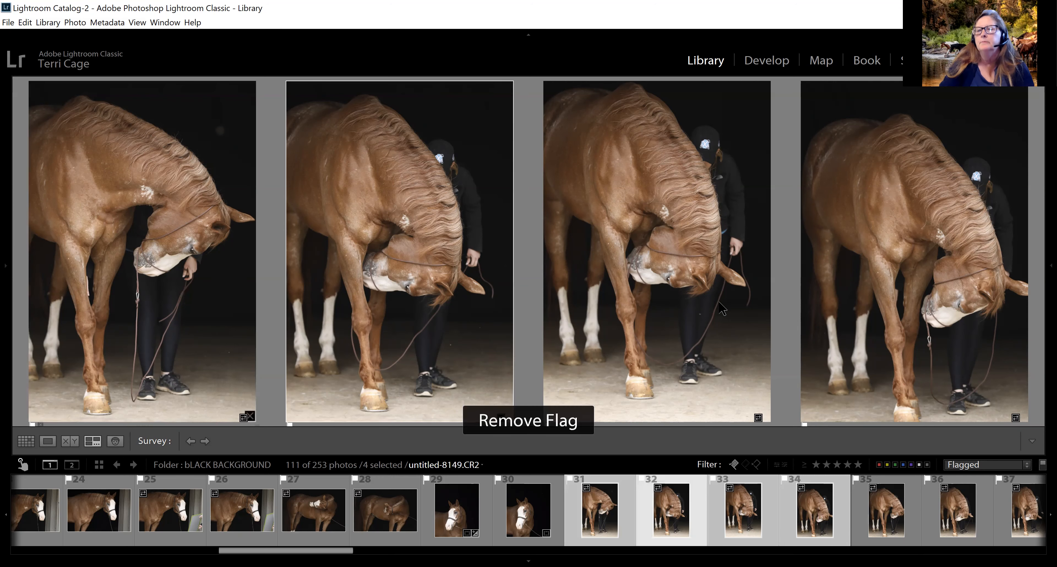
pyautogui.click(911, 243)
pyautogui.press('u')
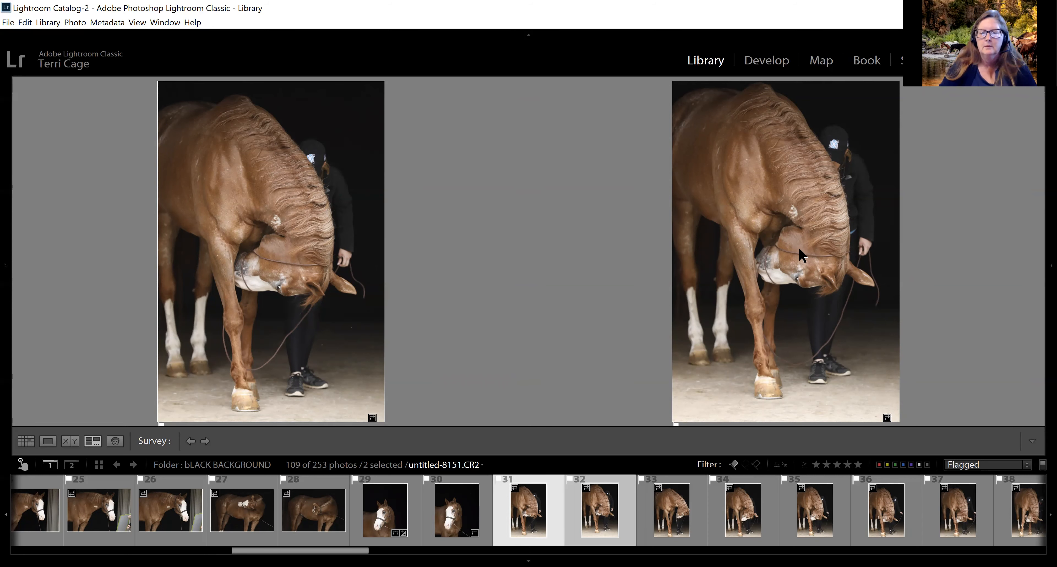
pyautogui.press('u')
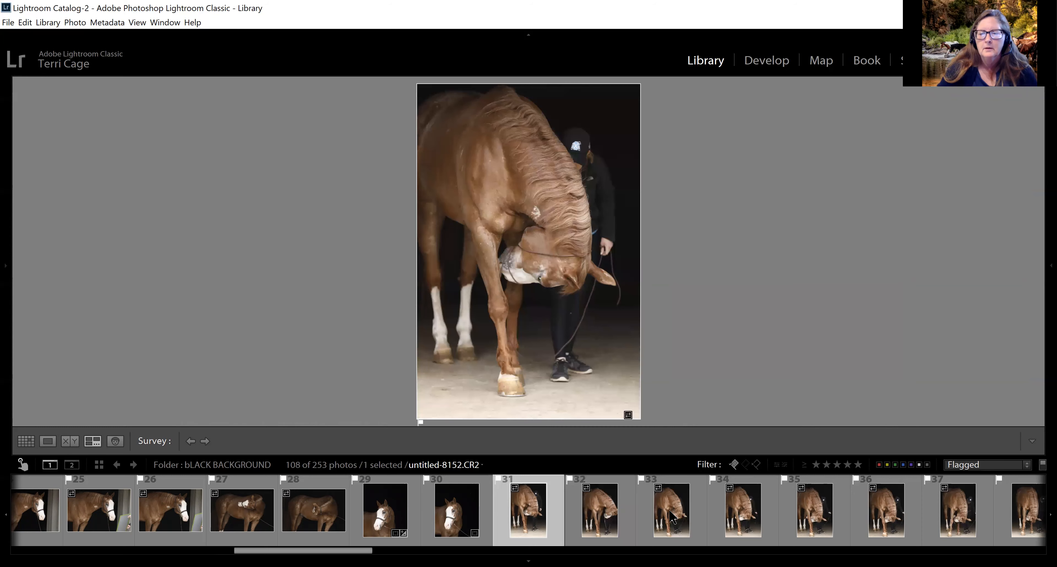
# Compare untitled-8152 with the next two photos, up to untitled-8156, and remove the flags from those two.
pyautogui.keyDown('shift'); pyautogui.click(675, 518); pyautogui.keyUp('shift')
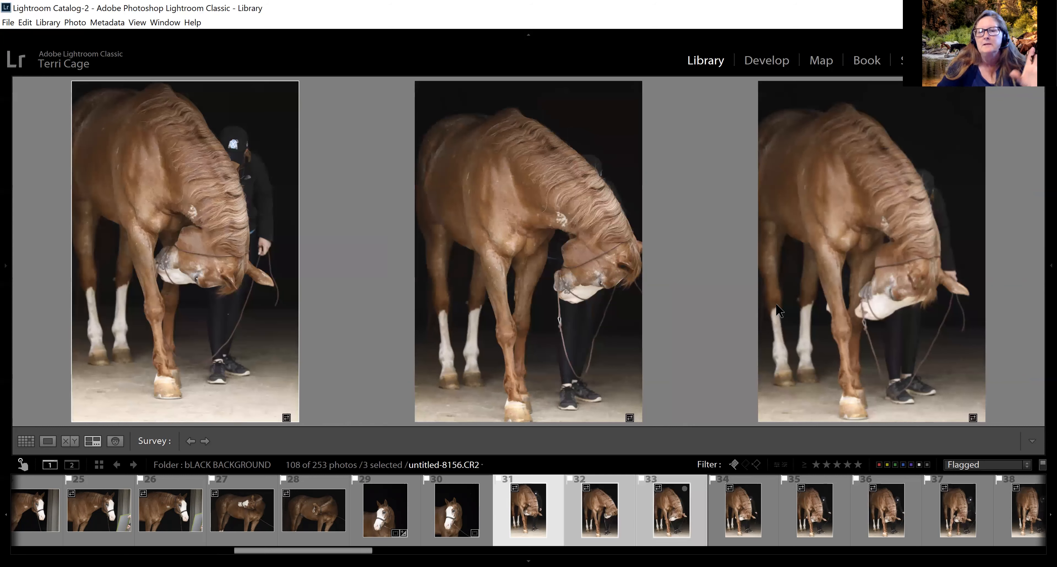
pyautogui.press('u')
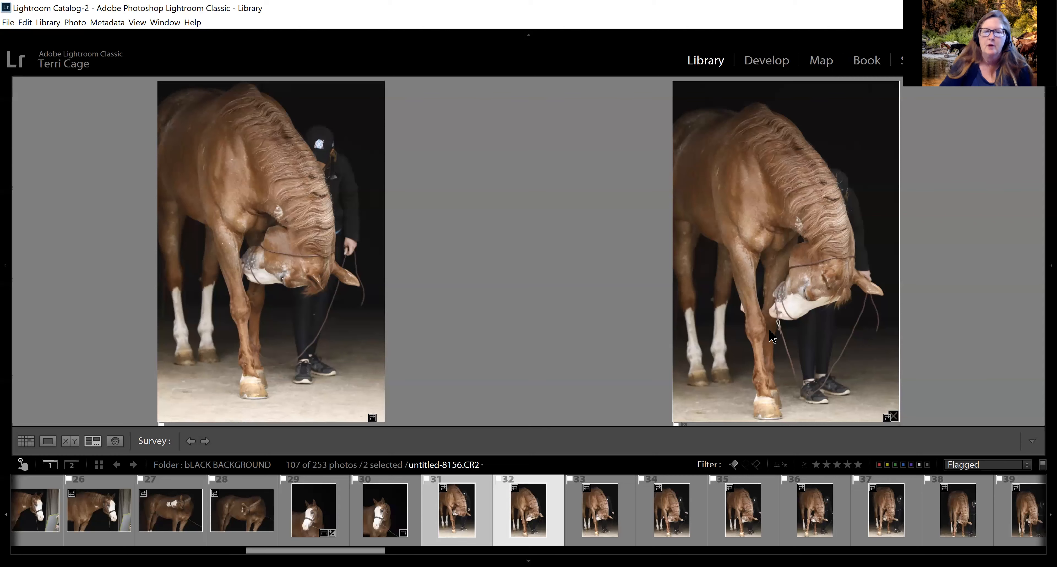
pyautogui.press('u')
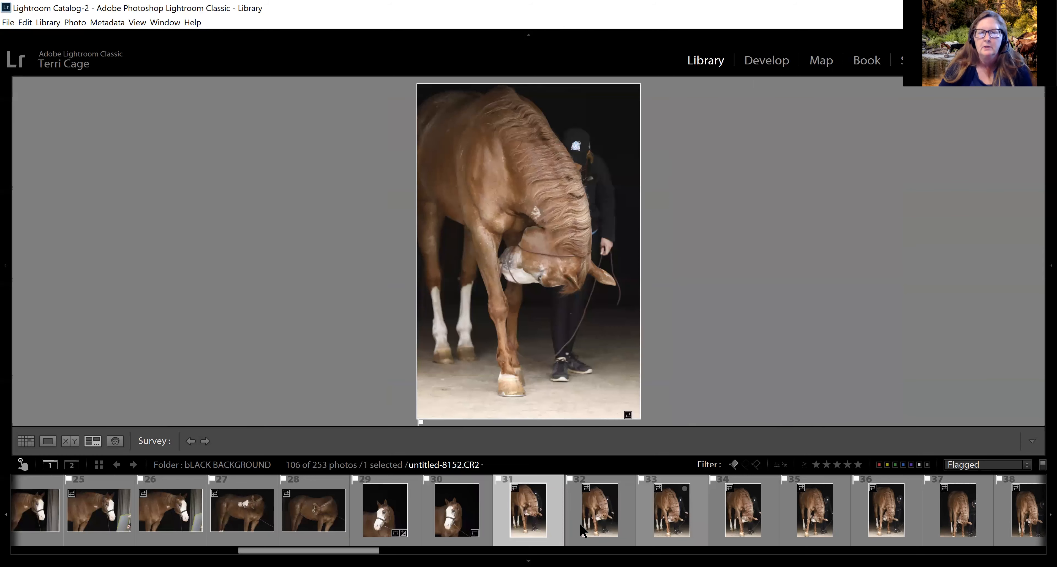
# Survey the five photos from untitled-8152 to untitled-8161 and take untitled-8157 and untitled-8158 out of the flagged picks.
pyautogui.keyDown('shift'); pyautogui.click(767, 519); pyautogui.keyUp('shift')
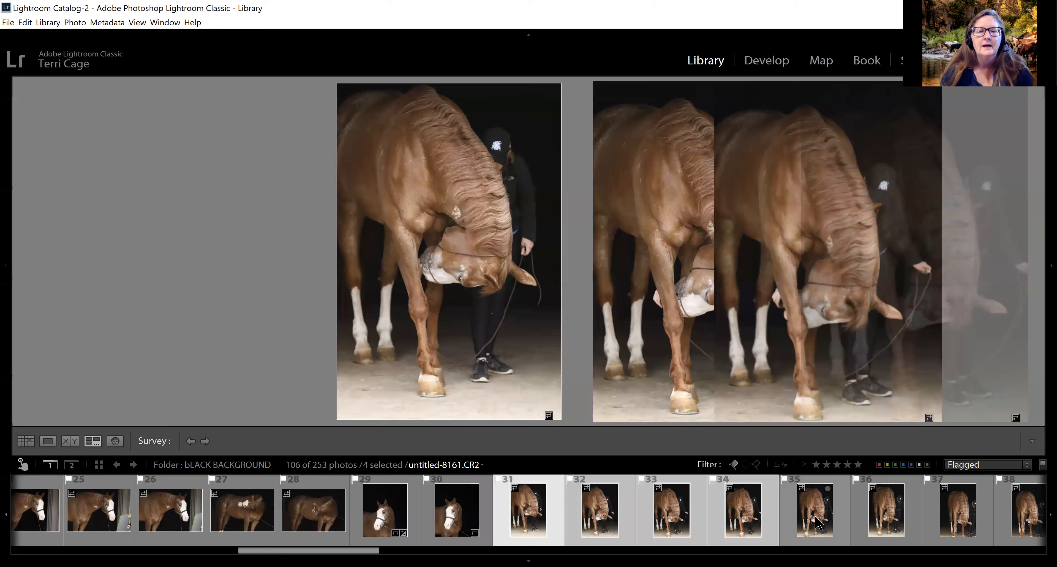
pyautogui.keyDown('shift'); pyautogui.click(818, 524); pyautogui.keyUp('shift')
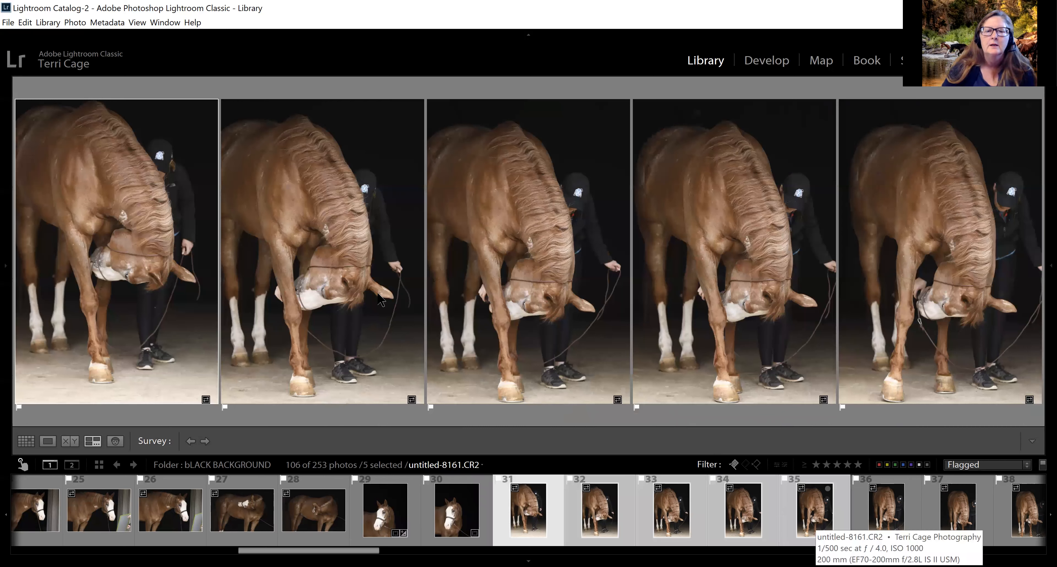
pyautogui.click(323, 269)
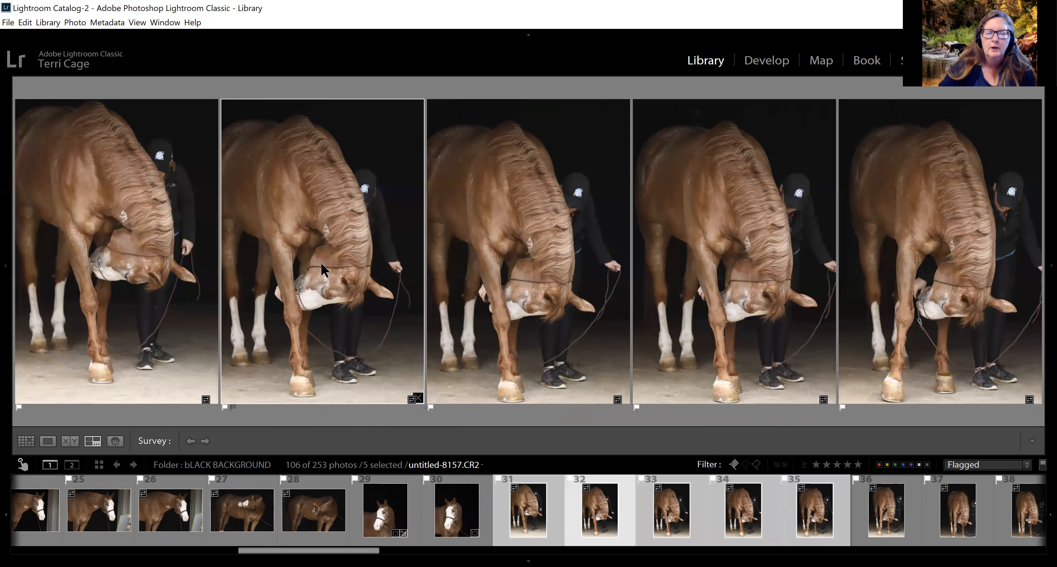
pyautogui.press('x')
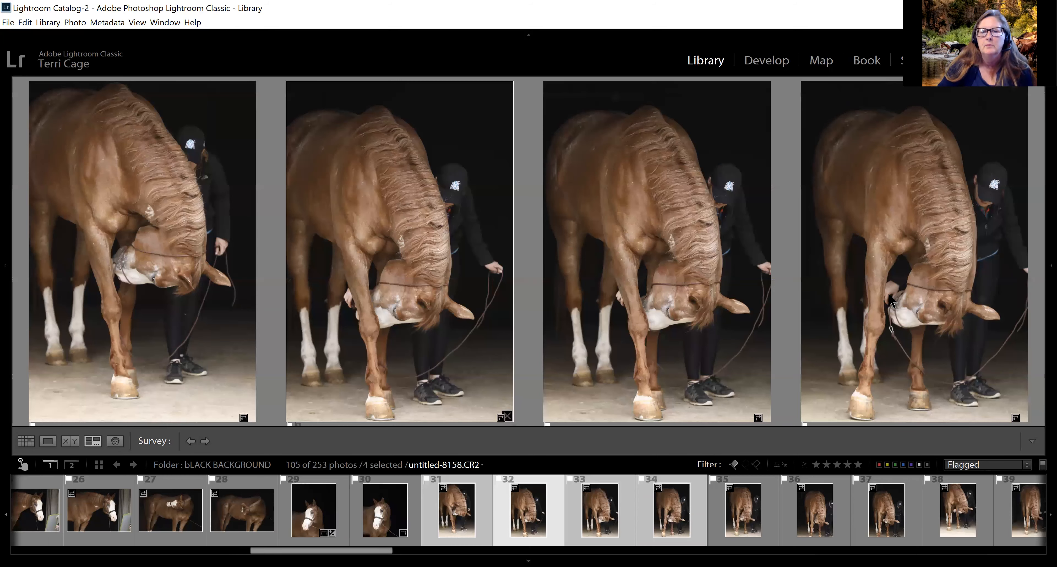
pyautogui.press('x')
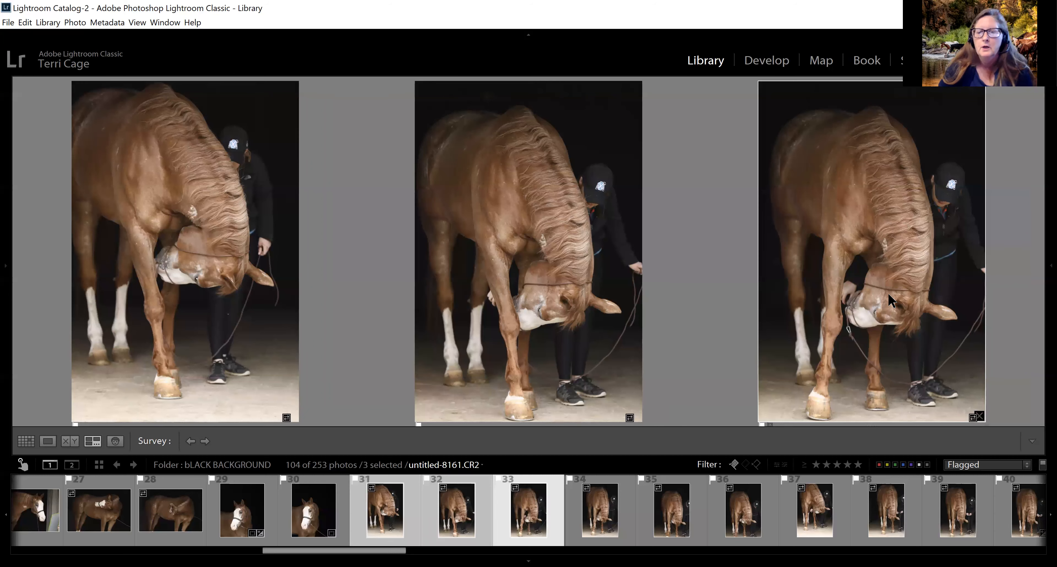
# Extend the survey from untitled-8152 to six photos, up to untitled-8164, and unflag the fourth photo and untitled-8163.
pyautogui.press('Right')
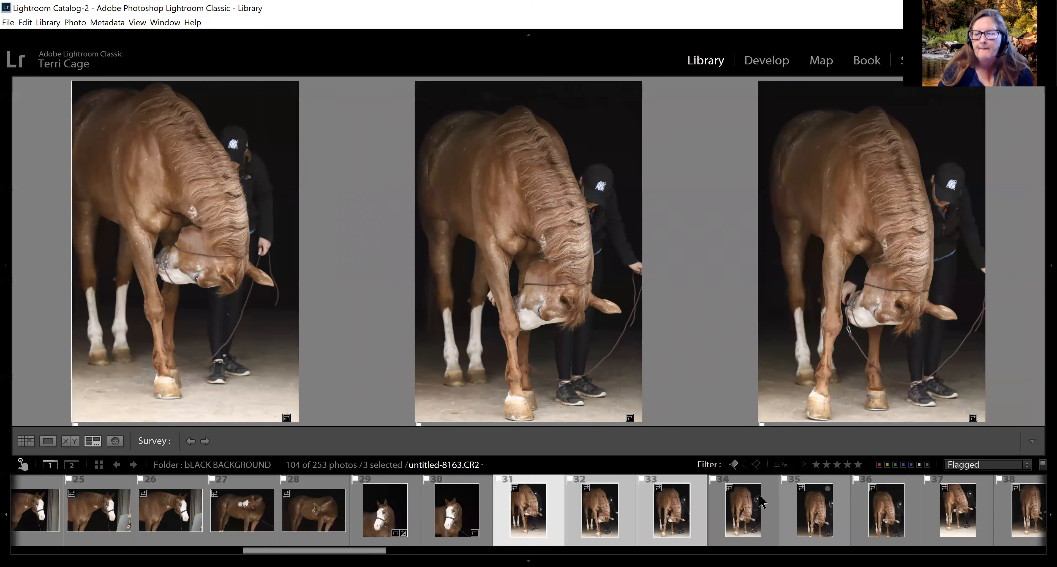
pyautogui.keyDown('shift'); pyautogui.click(870, 509); pyautogui.keyUp('shift')
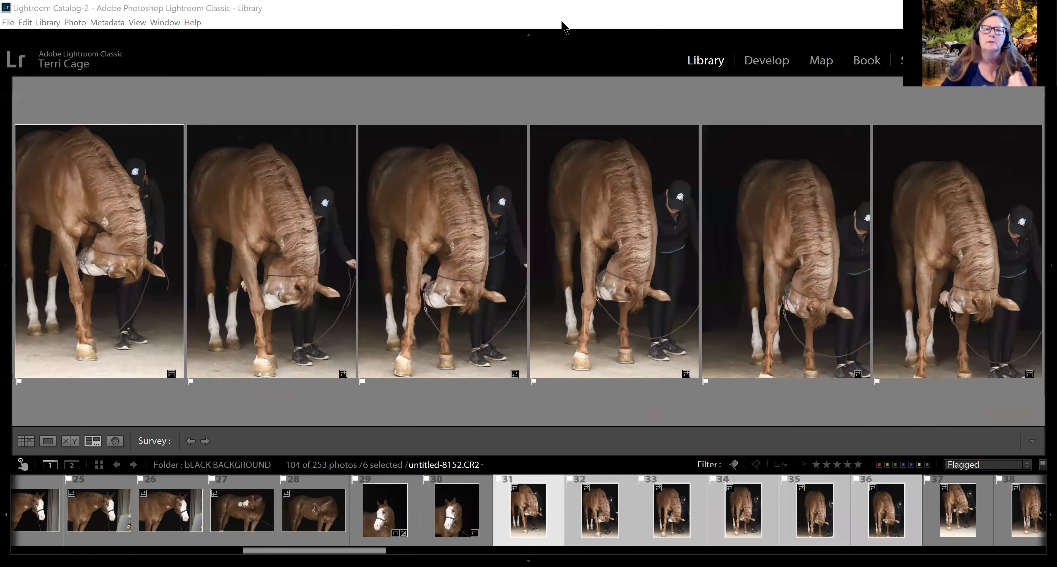
pyautogui.moveTo(734, 266)
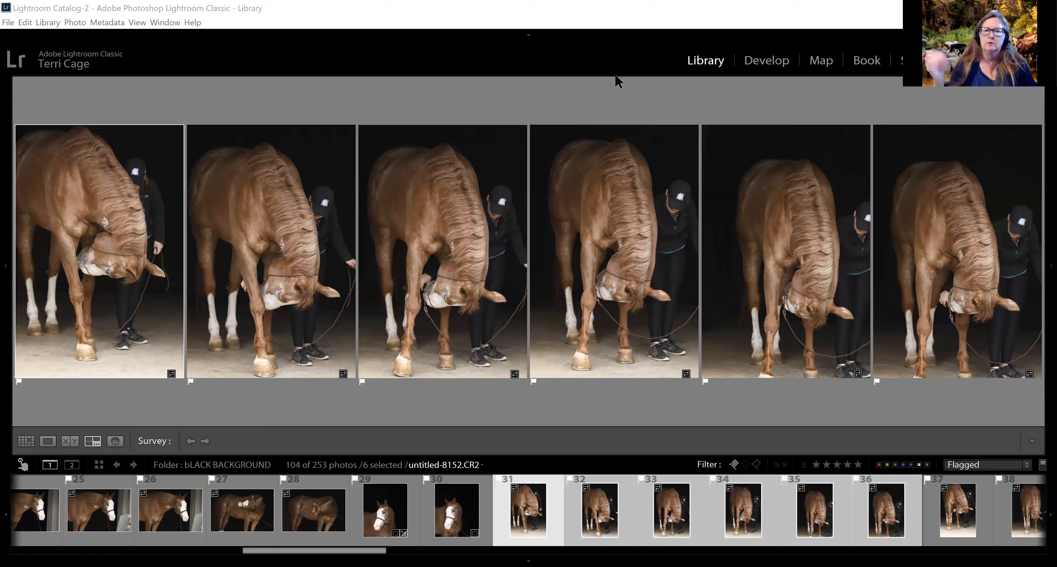
pyautogui.click(597, 227)
pyautogui.press('u')
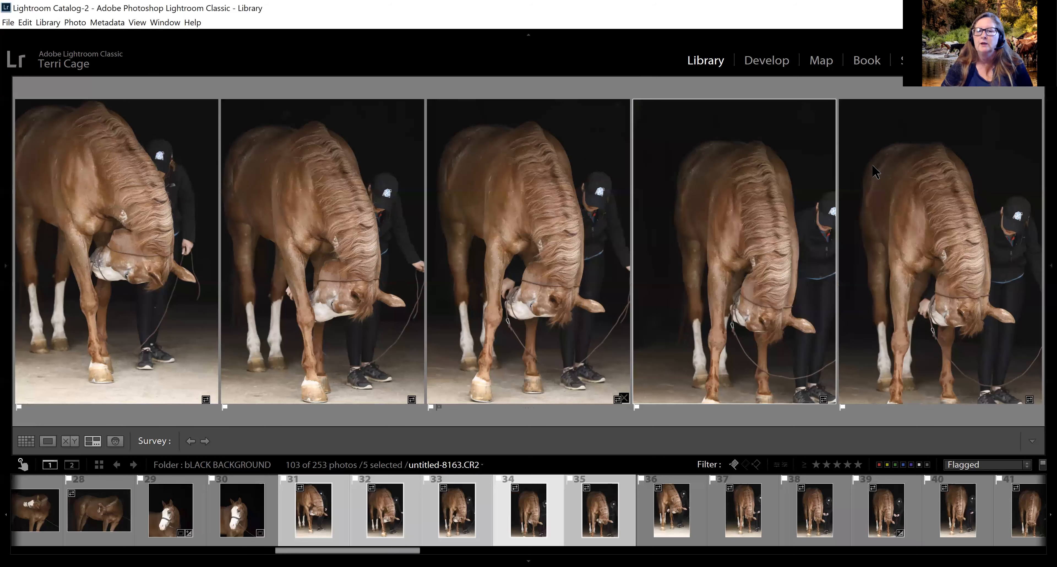
pyautogui.press('u')
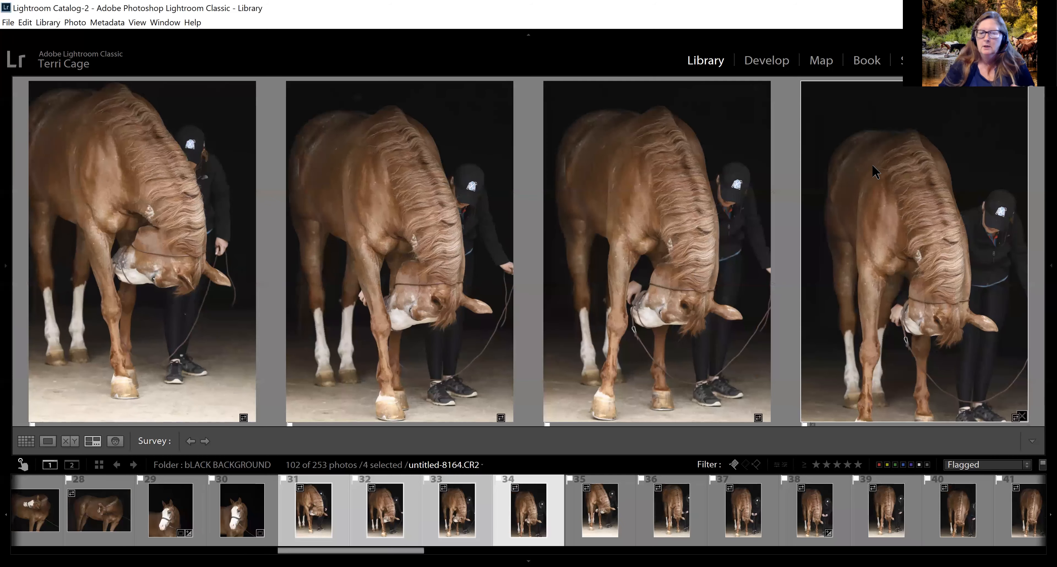
# Unflag untitled-8165 and survey the next four head-down photos, from untitled-8166 to untitled-8170.
pyautogui.click(590, 517)
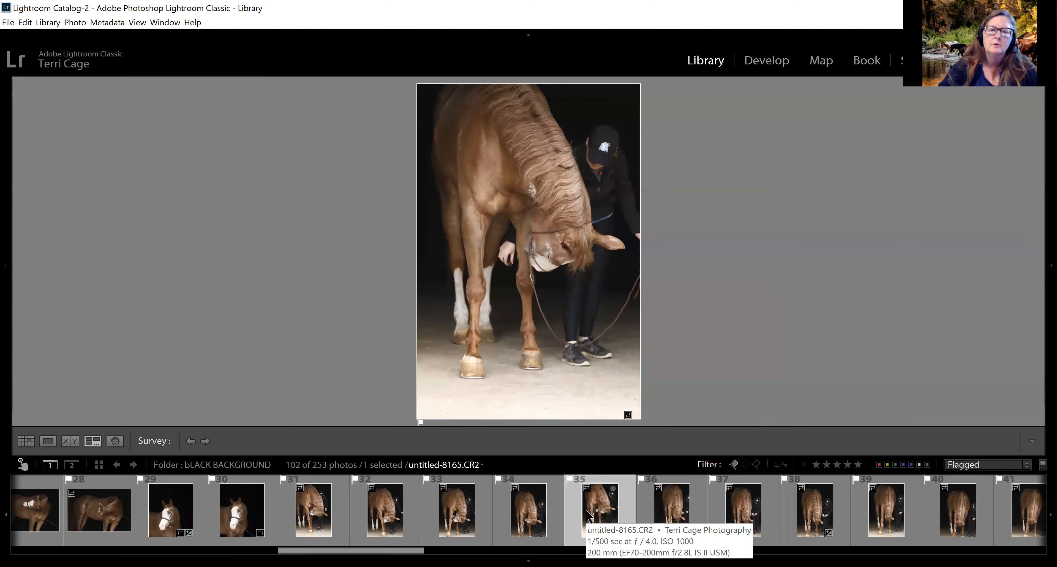
pyautogui.press('u')
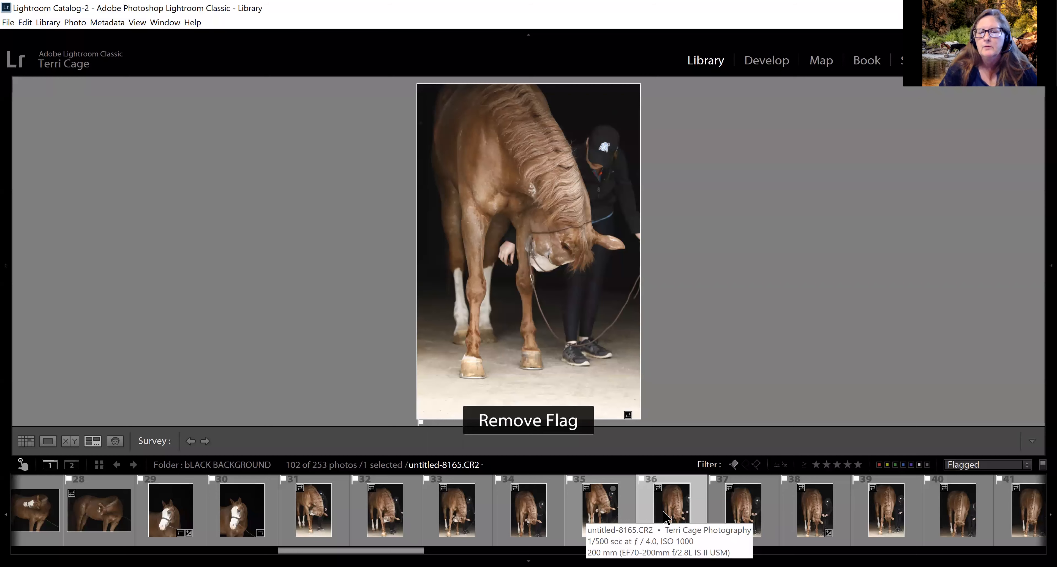
pyautogui.keyDown('shift'); pyautogui.click(733, 516); pyautogui.keyUp('shift')
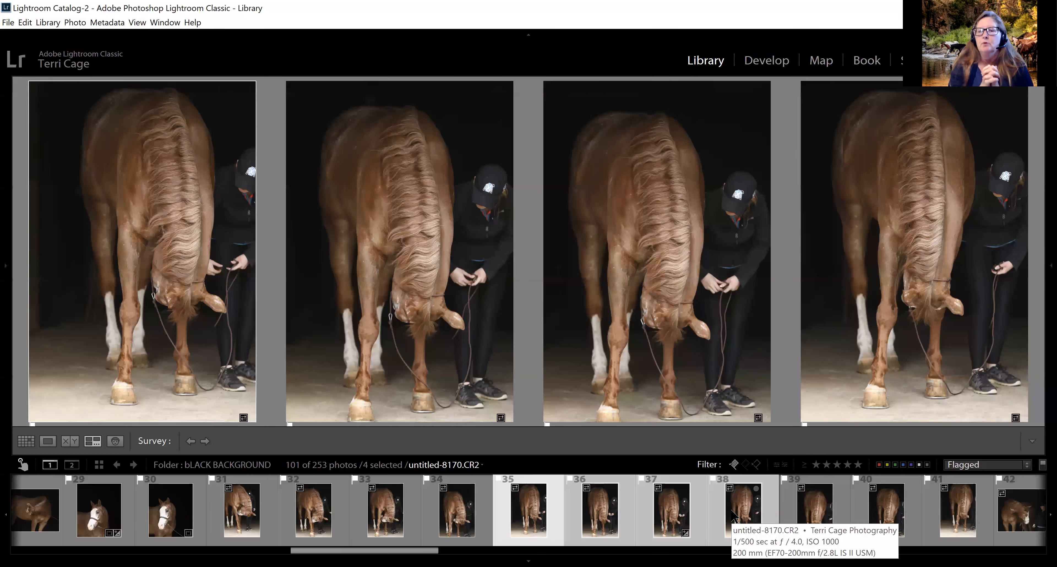
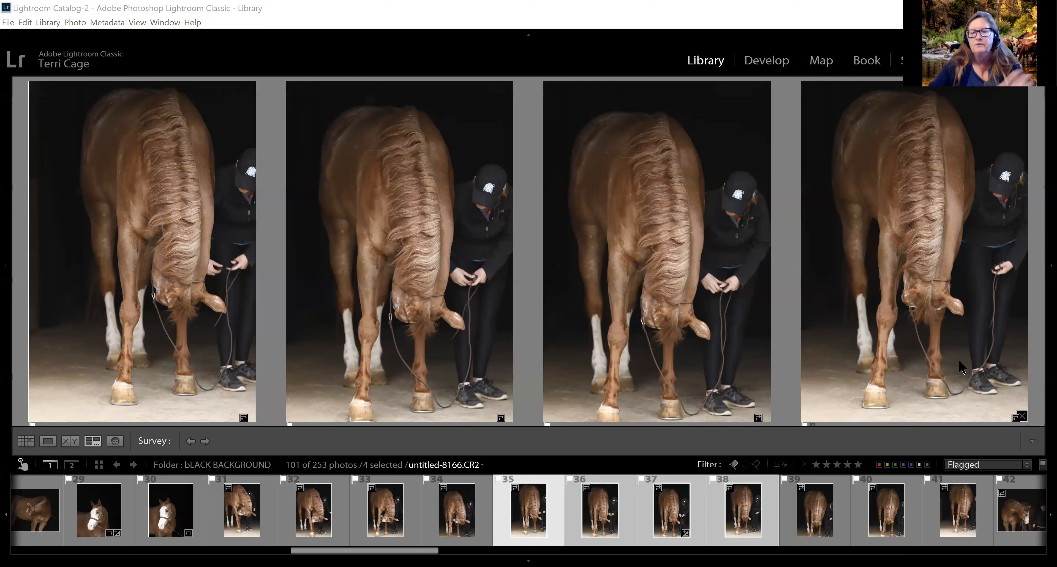
# Extend the survey starting at untitled-8166 to seven head-down photos, up to untitled-8174.
pyautogui.keyDown('ctrl'); pyautogui.click(952, 527); pyautogui.keyUp('ctrl')
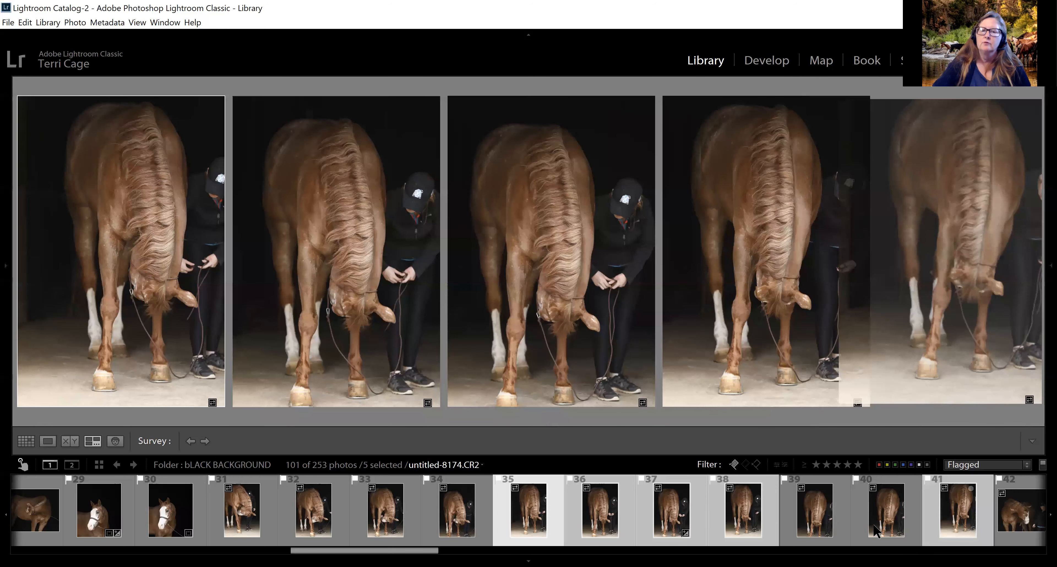
pyautogui.keyDown('shift'); pyautogui.click(821, 535); pyautogui.keyUp('shift')
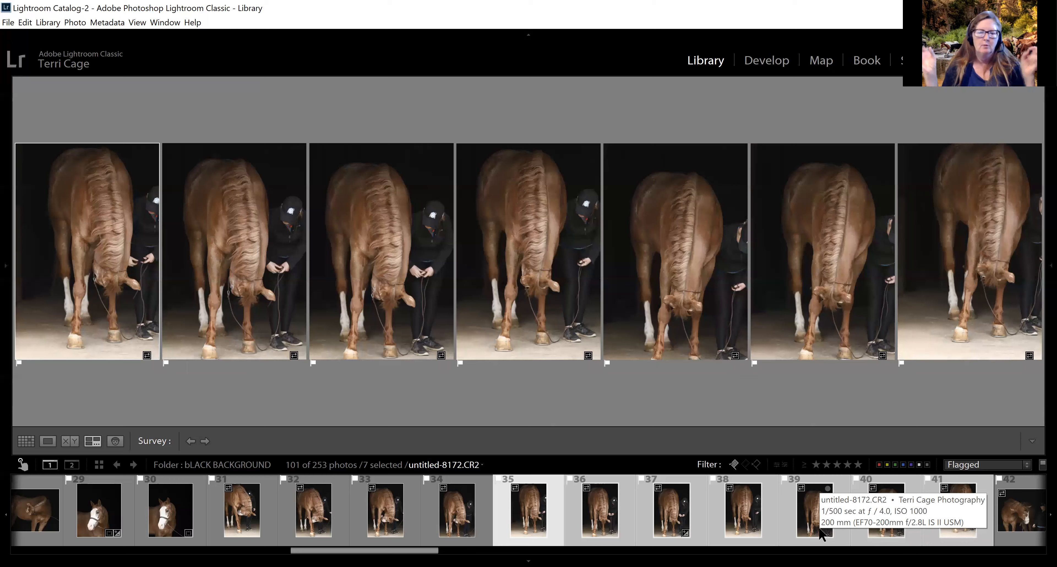
# Survey the five horse-and-handler photos starting at untitled-8179, and compare the last two of that series, ending with untitled-8194.
pyautogui.click(1027, 538)
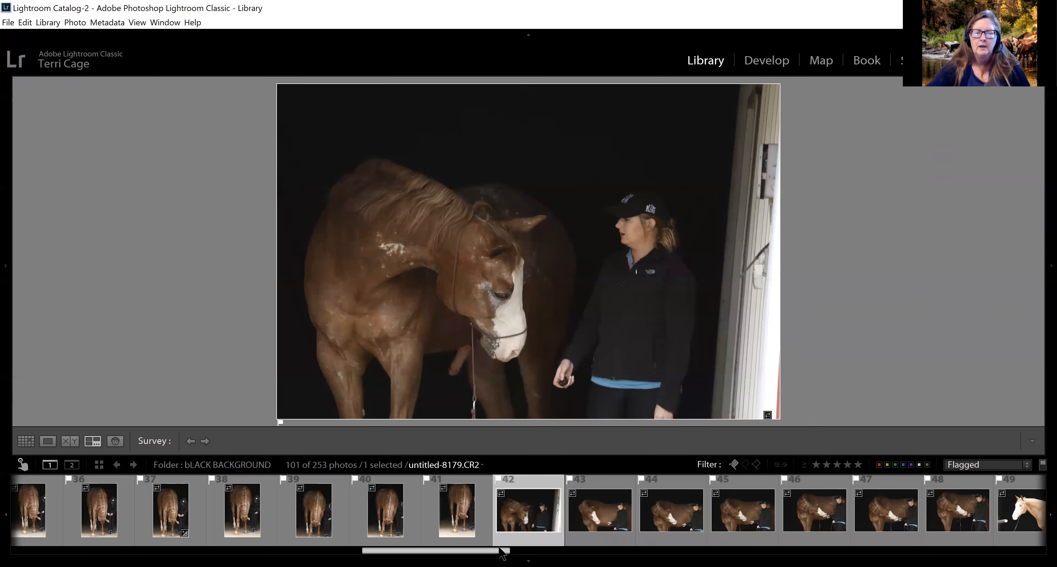
pyautogui.scroll(-1, 580, 513)
pyautogui.keyDown('shift'); pyautogui.click(726, 527); pyautogui.keyUp('shift')
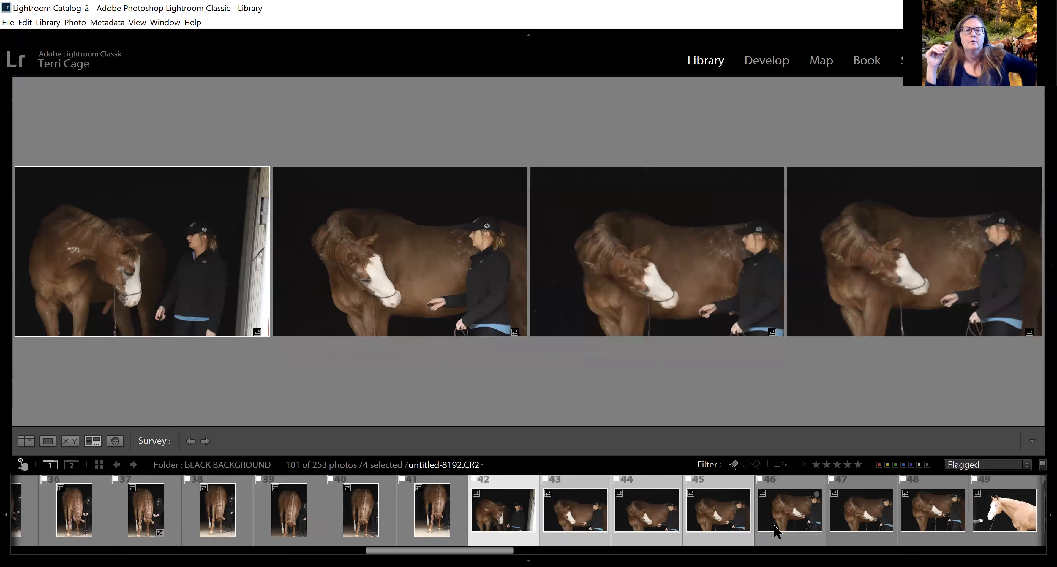
pyautogui.keyDown('shift'); pyautogui.click(777, 531); pyautogui.keyUp('shift')
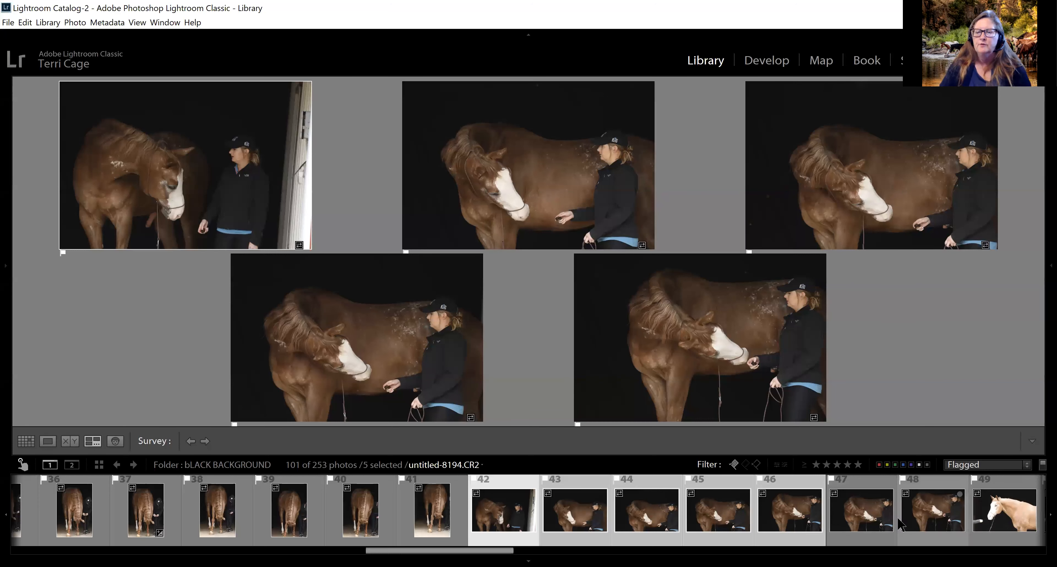
pyautogui.keyDown('shift'); pyautogui.click(940, 541); pyautogui.keyUp('shift')
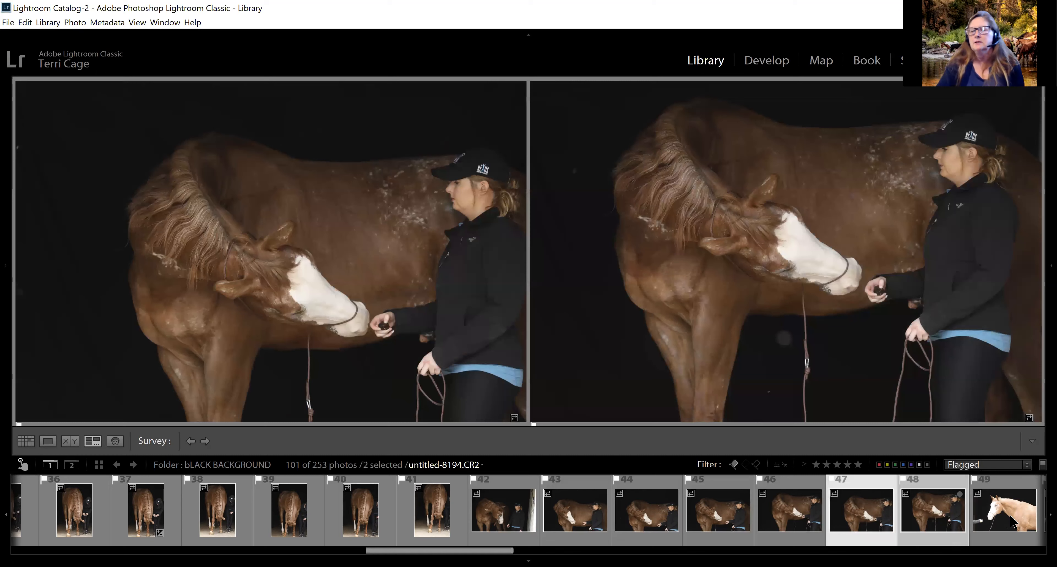
# Go through the washed-out profile photos that follow the handler series and unflag the five overexposed ones.
pyautogui.press('Right')
pyautogui.click(992, 540)
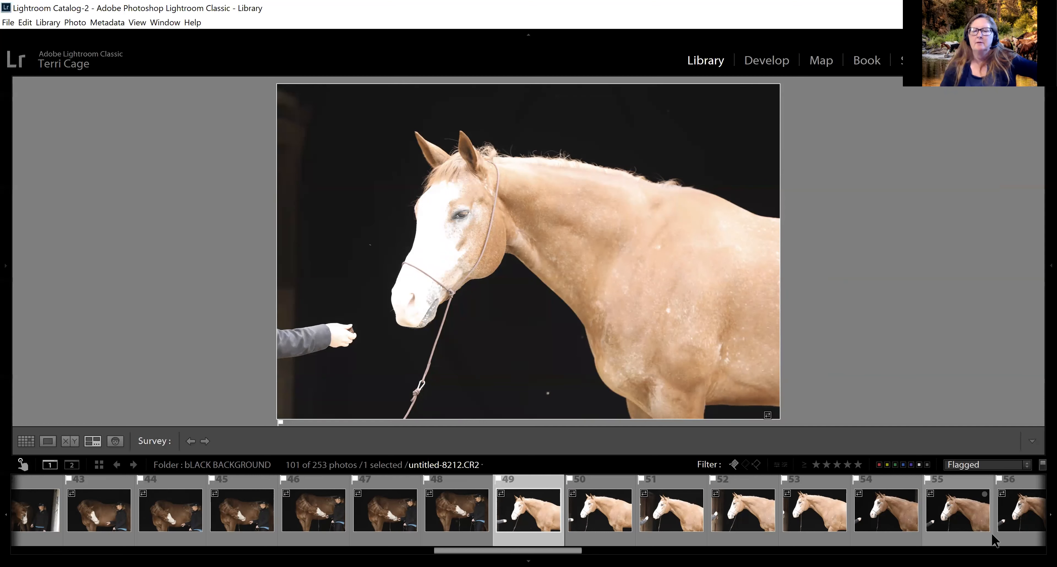
pyautogui.press('Right')
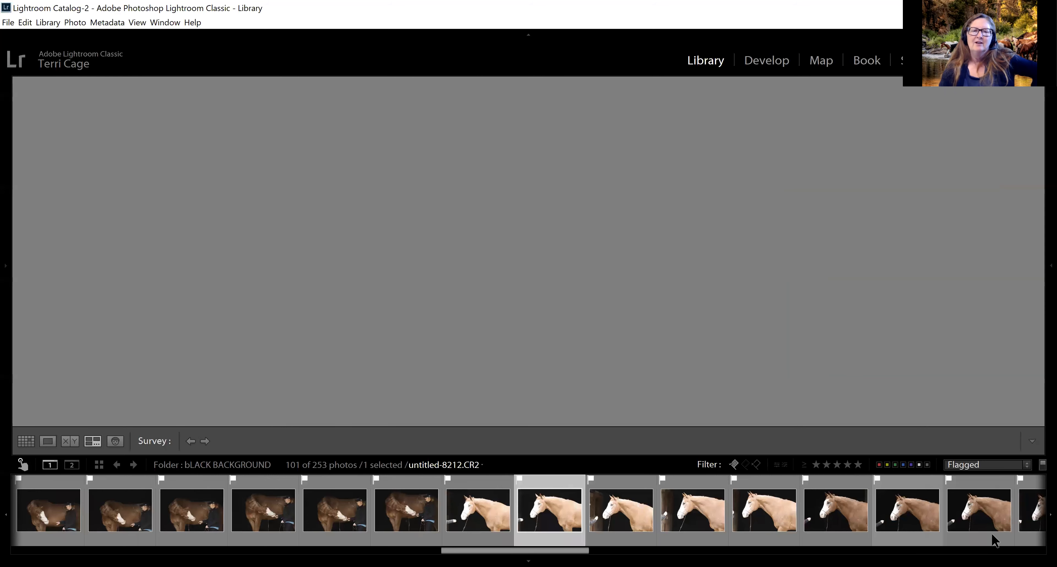
pyautogui.press('Right')
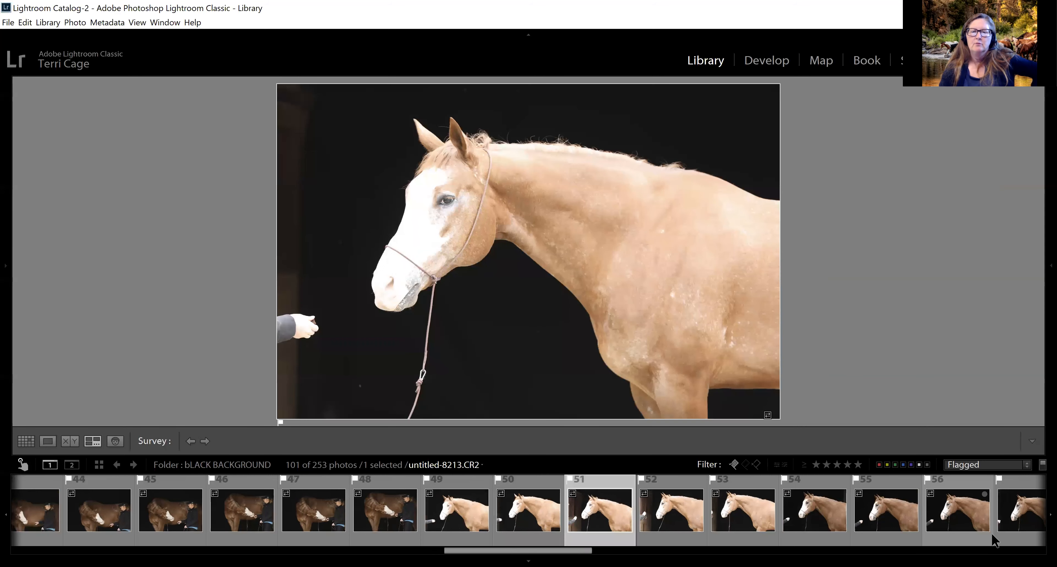
pyautogui.press('Right')
pyautogui.press('Right')
pyautogui.press('Right')
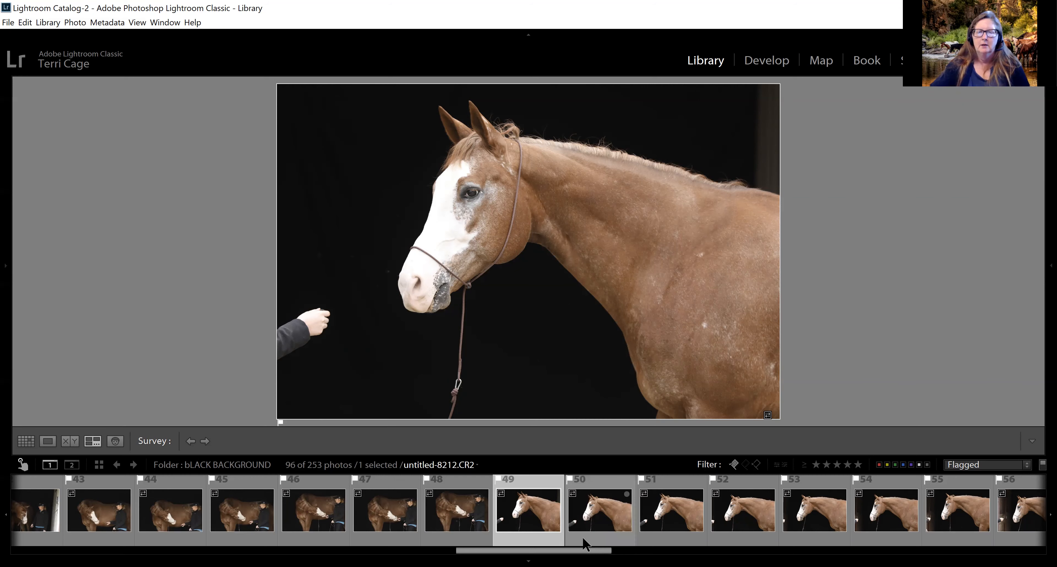
# Compare the first darker profile photos, unflag two from this series, and survey the six photos up to untitled-8218.
pyautogui.press('Right')
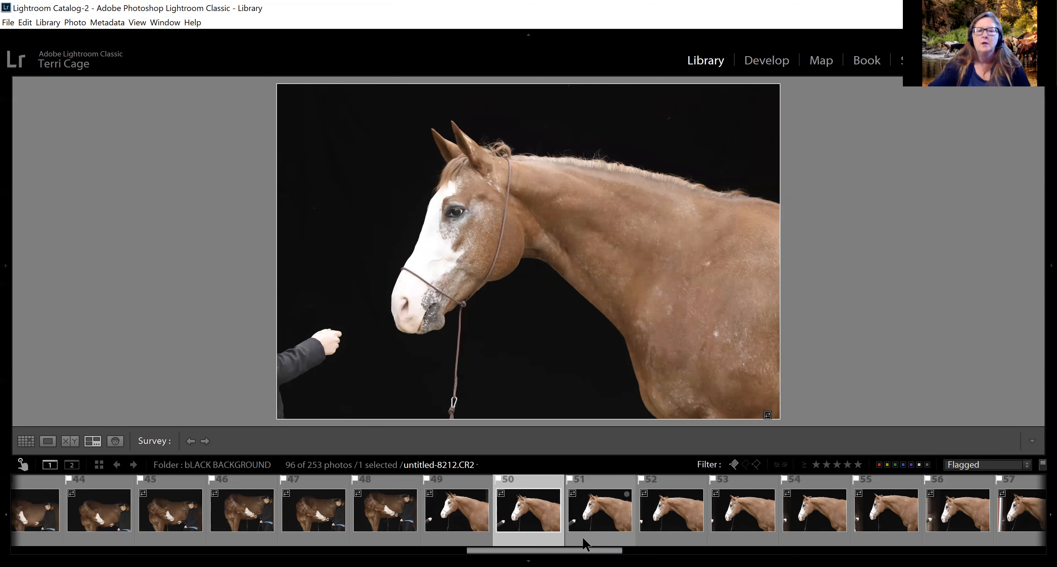
pyautogui.press('Left')
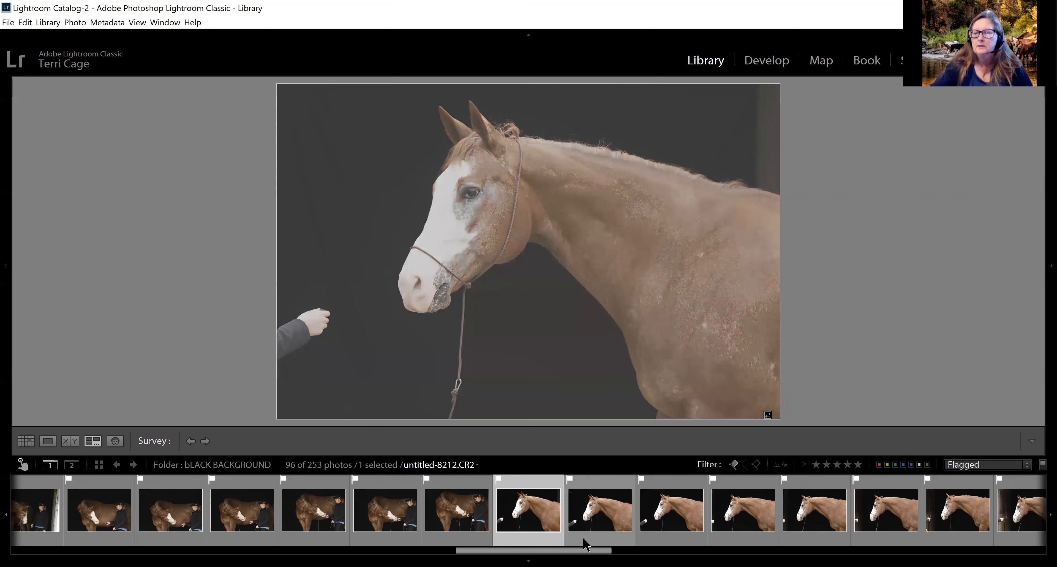
pyautogui.keyDown('shift'); pyautogui.click(1032, 526); pyautogui.keyUp('shift')
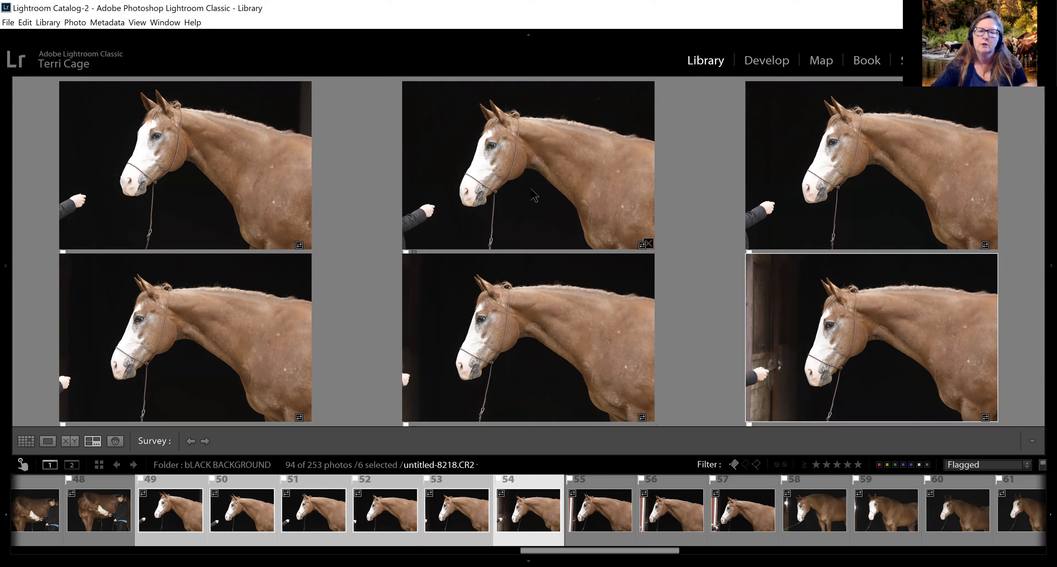
pyautogui.click(853, 180)
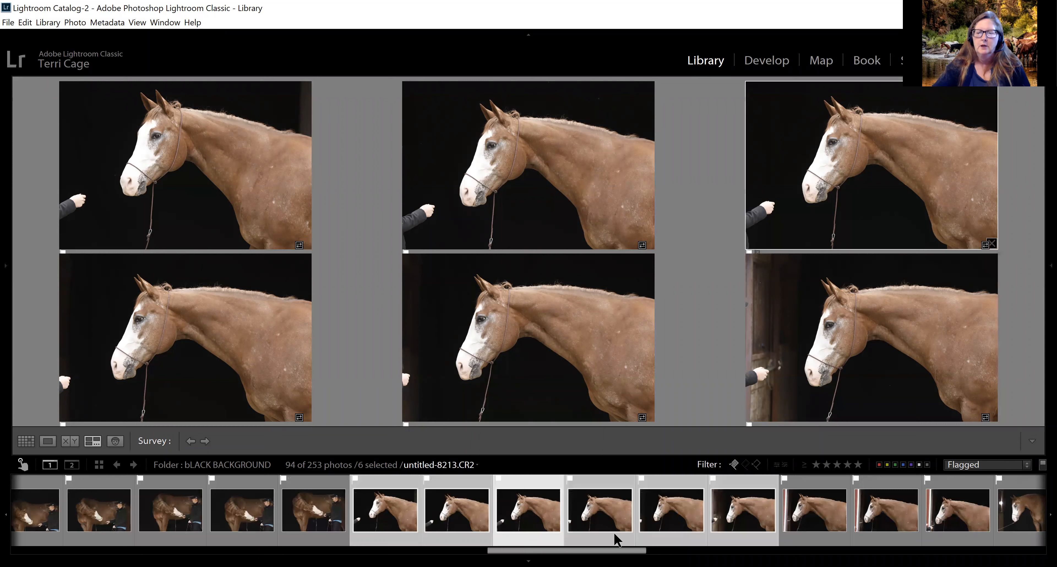
# Survey the three profile photos from untitled-8214, extend the survey to six up to untitled-8224, and unflag the fifth one.
pyautogui.keyDown('shift'); pyautogui.click(732, 538); pyautogui.keyUp('shift')
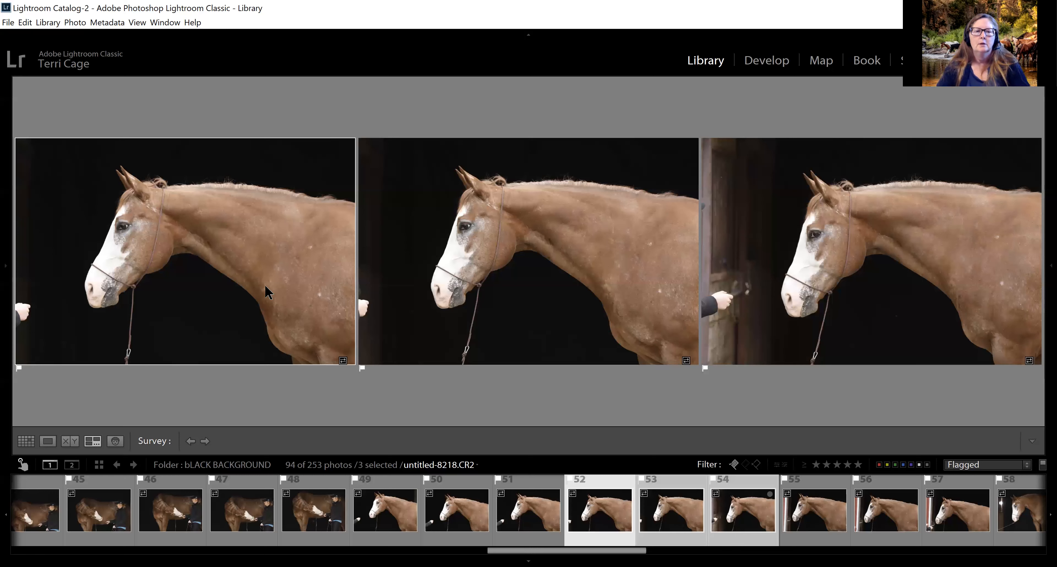
pyautogui.moveTo(267, 292)
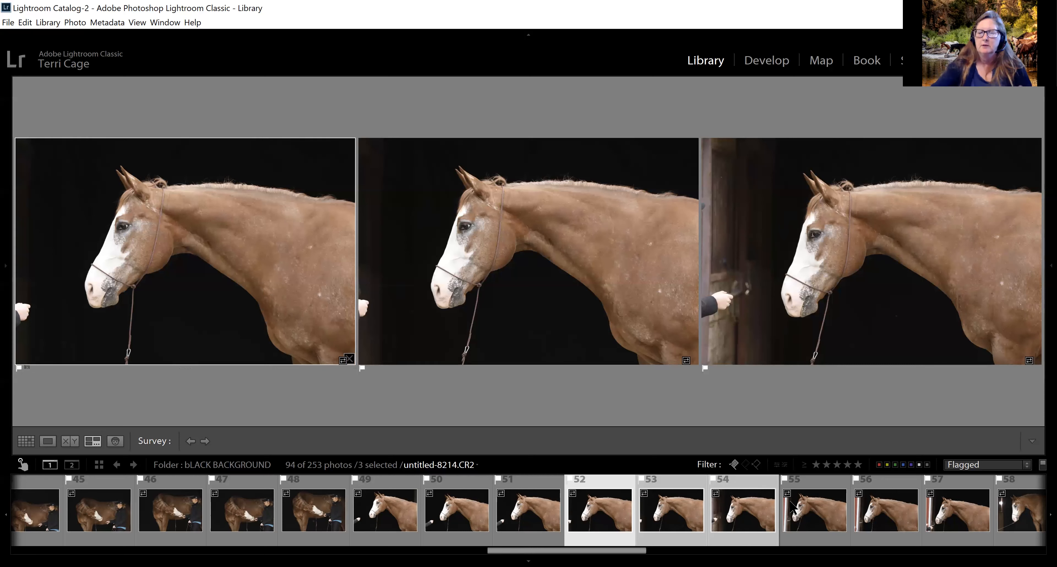
pyautogui.moveTo(808, 530)
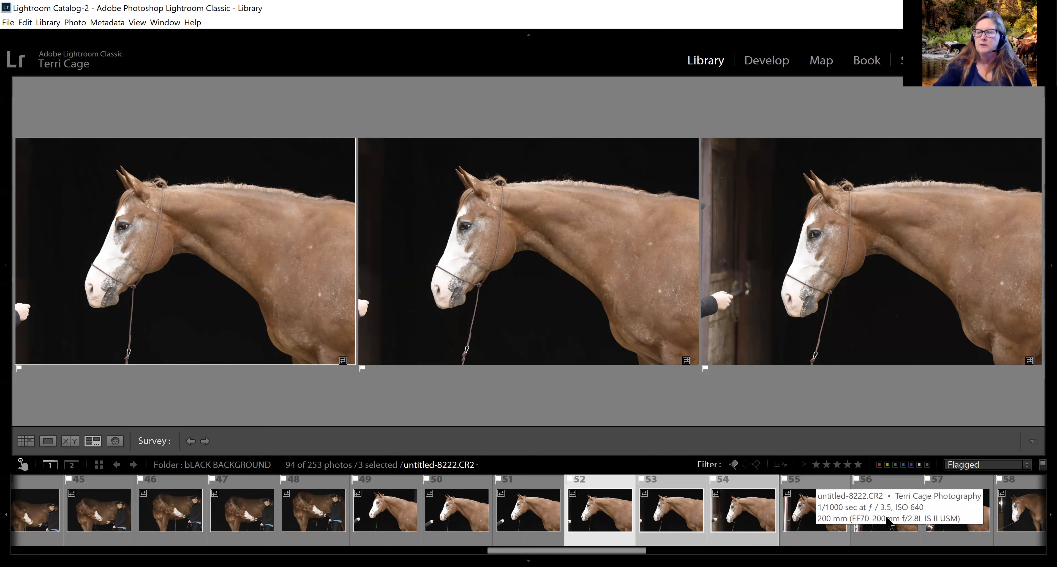
pyautogui.keyDown('shift'); pyautogui.click(951, 521); pyautogui.keyUp('shift')
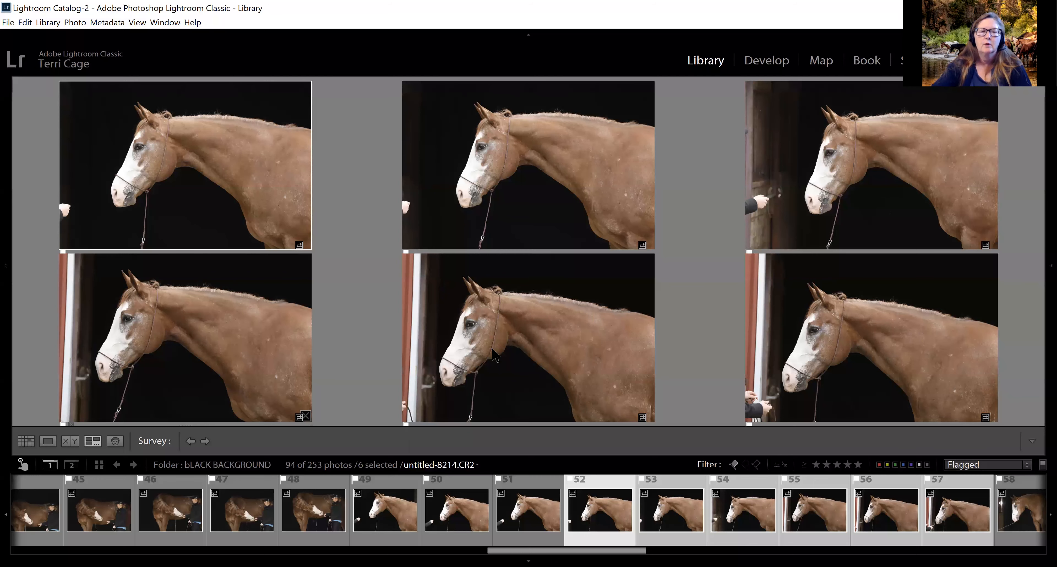
pyautogui.press('u')
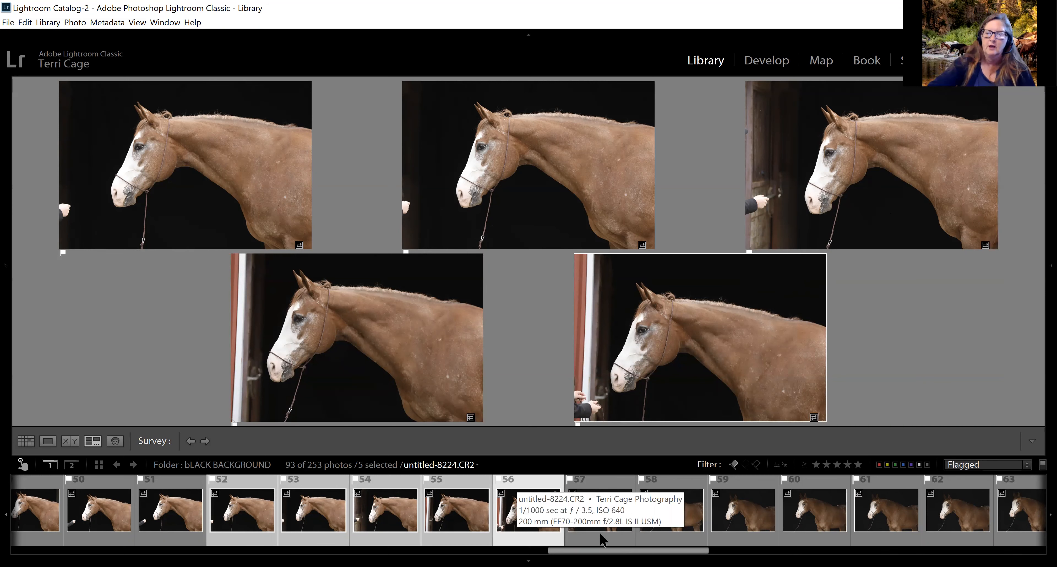
# Survey the four dark-lit photos from untitled-8234 to untitled-8237 and inspect untitled-8236 and untitled-8237 enlarged.
pyautogui.click(624, 535)
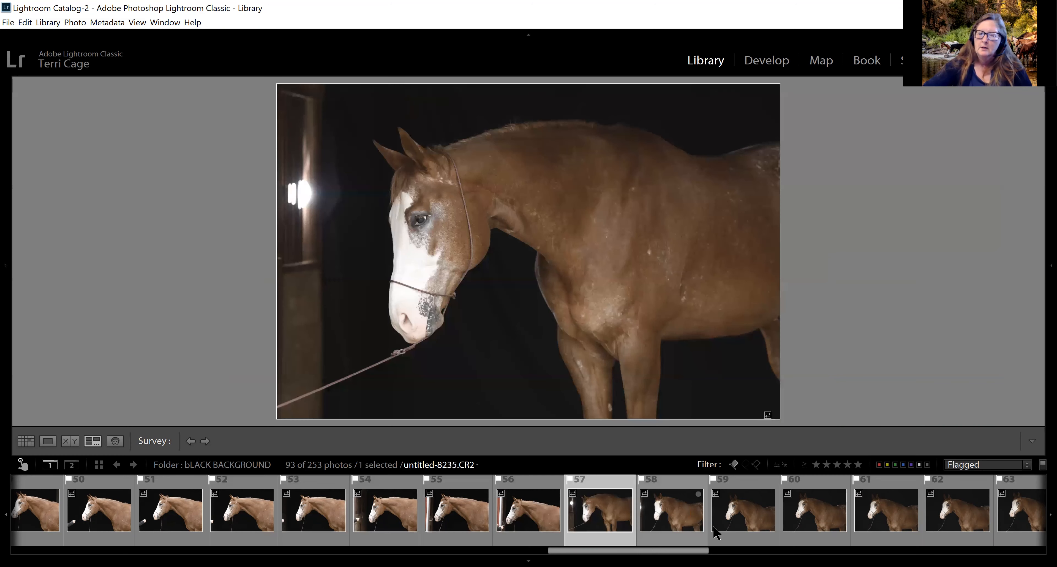
pyautogui.keyDown('shift'); pyautogui.click(813, 513); pyautogui.keyUp('shift')
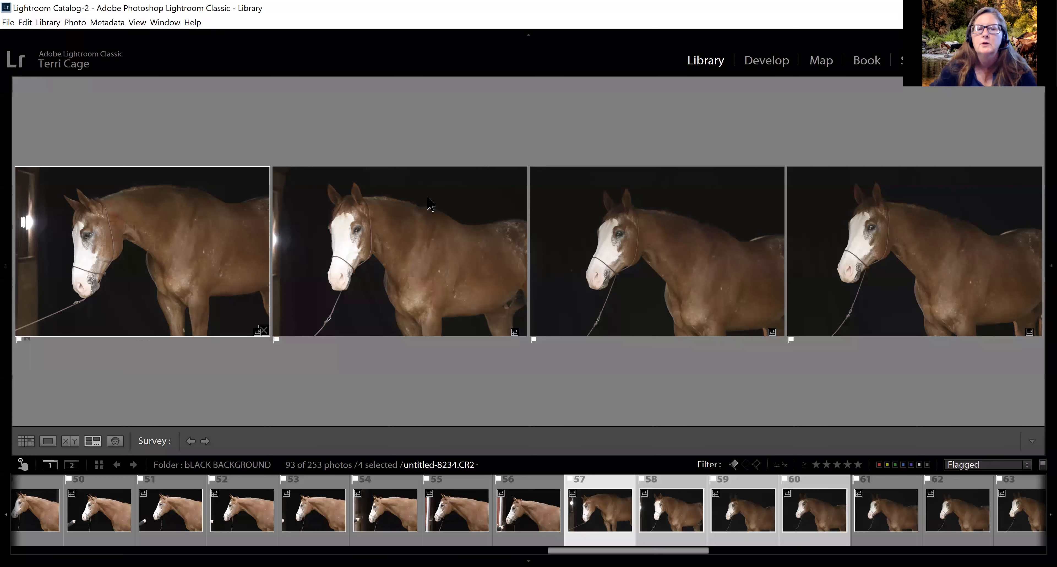
pyautogui.click(765, 240)
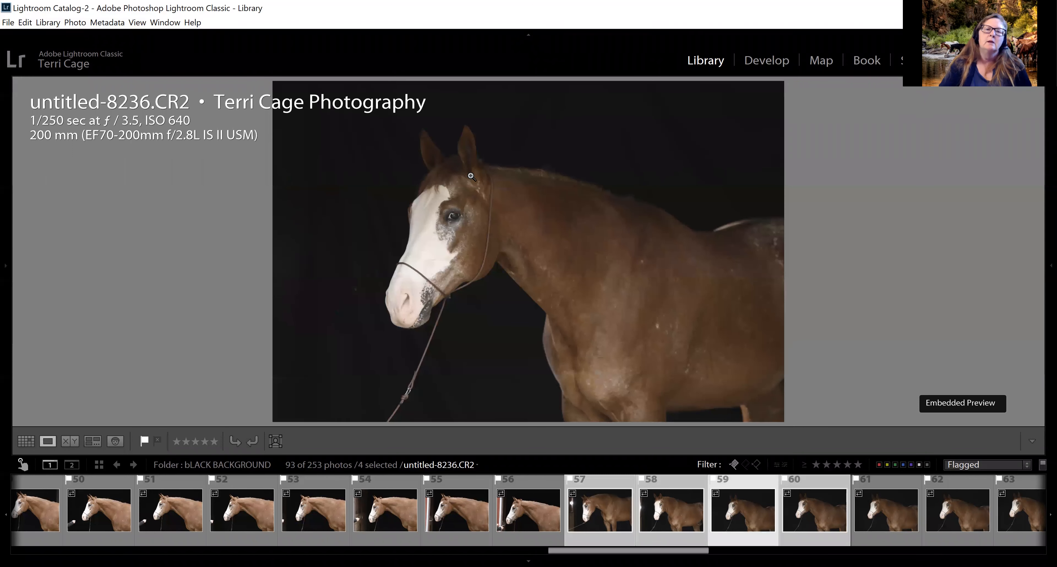
pyautogui.doubleClick(636, 242)
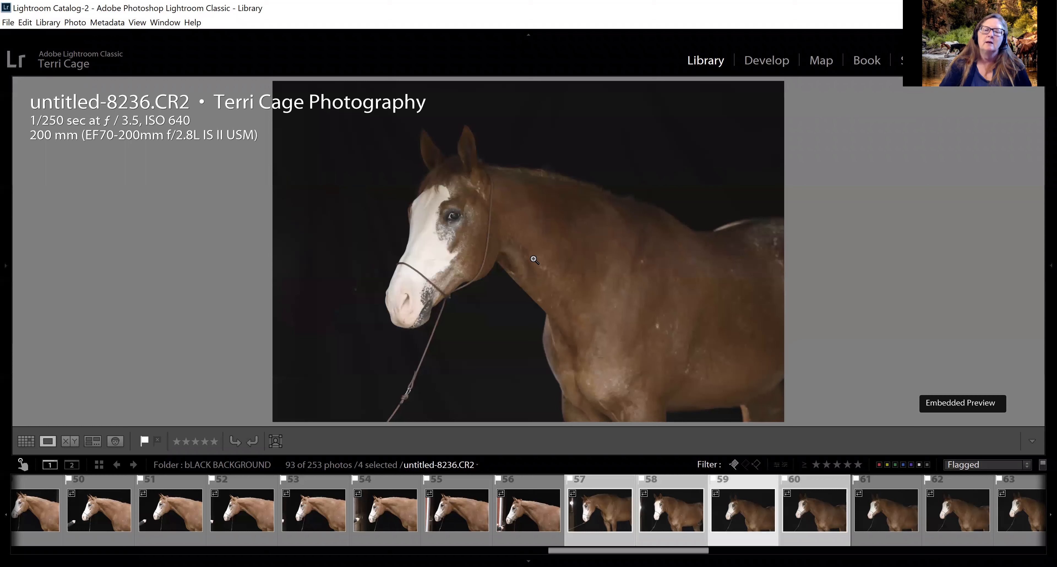
pyautogui.press('Right')
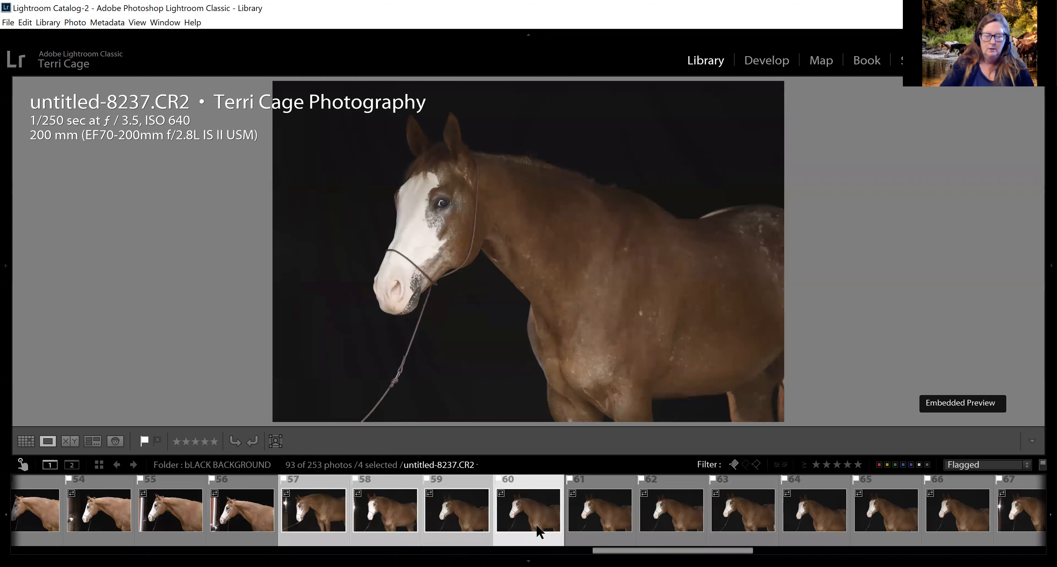
# Unflag untitled-8234, survey the six photos from untitled-8235 to untitled-8240, and make untitled-8237 the active photo.
pyautogui.click(310, 544)
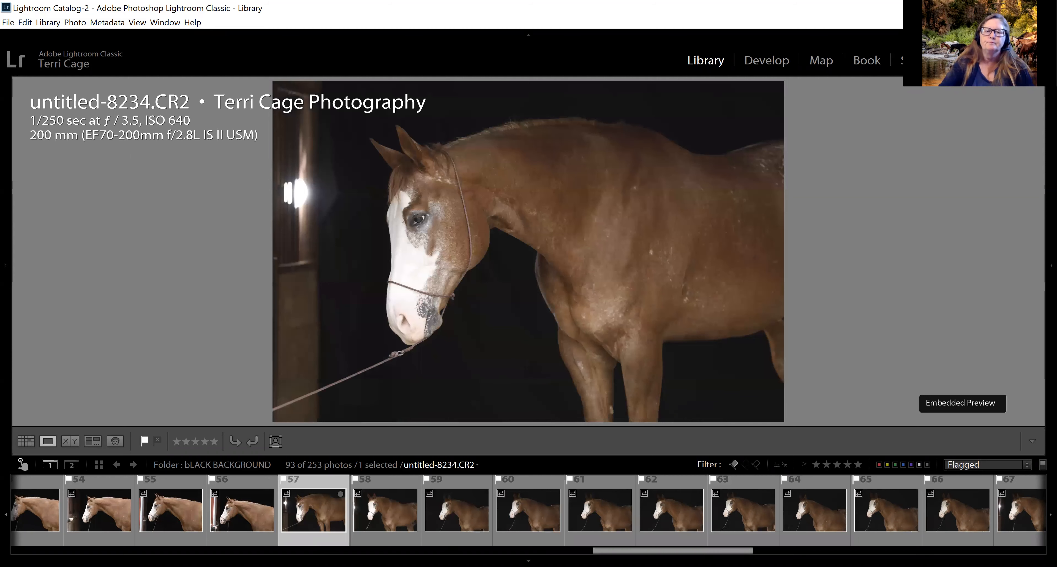
pyautogui.press('u')
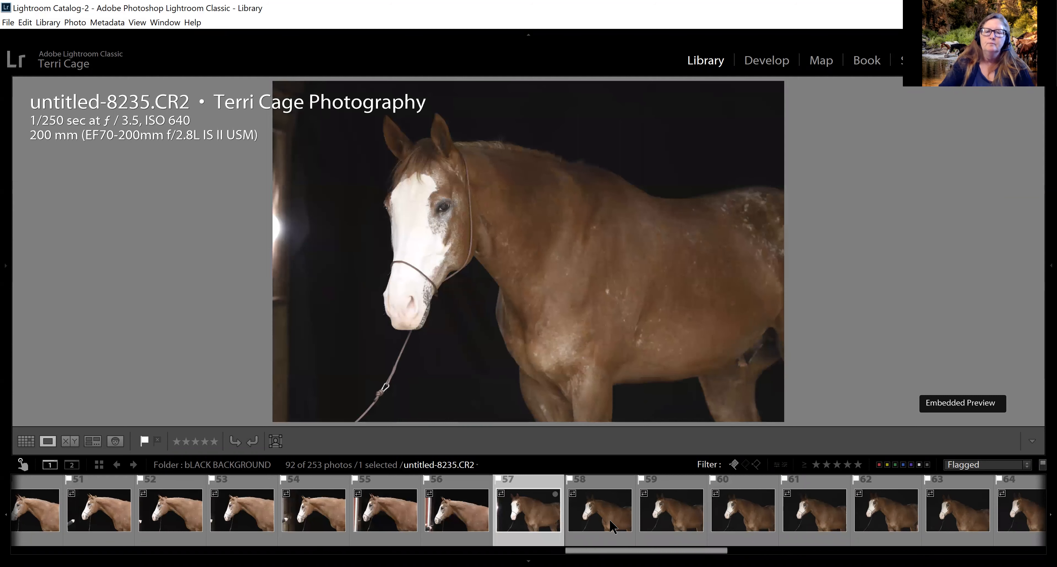
pyautogui.keyDown('shift'); pyautogui.click(679, 519); pyautogui.keyUp('shift')
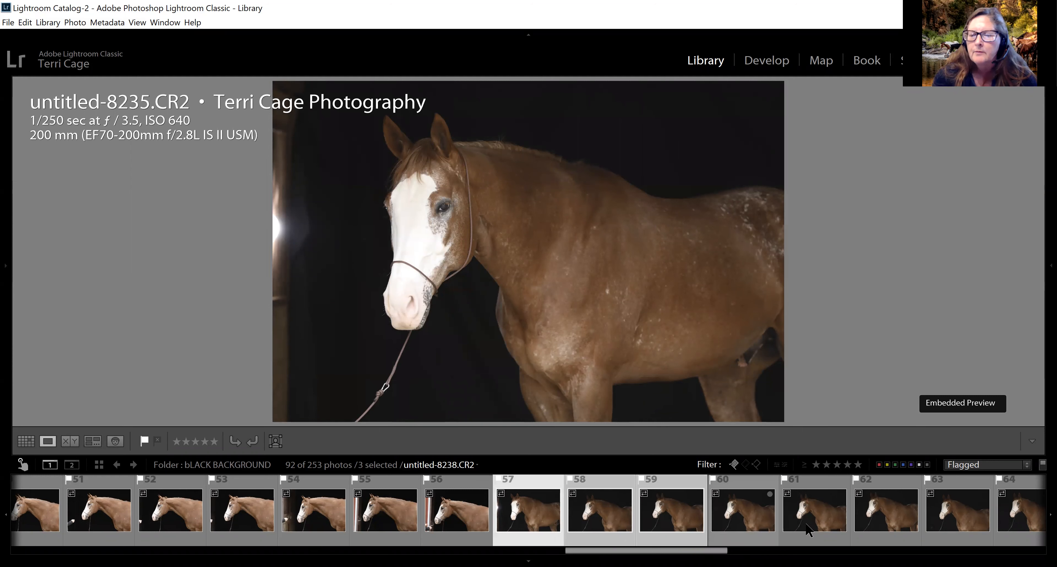
pyautogui.keyDown('shift'); pyautogui.click(881, 522); pyautogui.keyUp('shift')
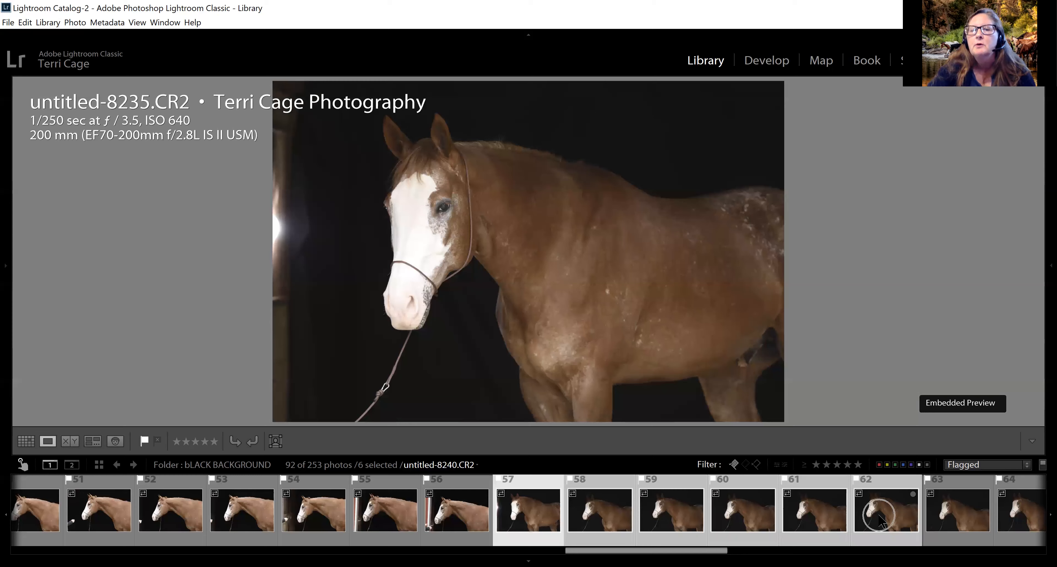
pyautogui.press('n')
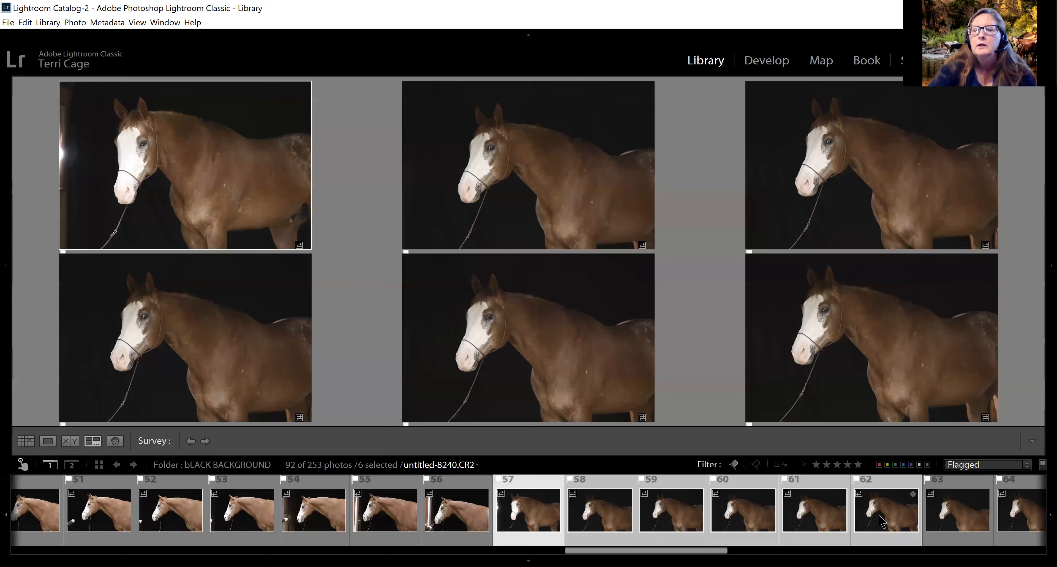
pyautogui.click(873, 165)
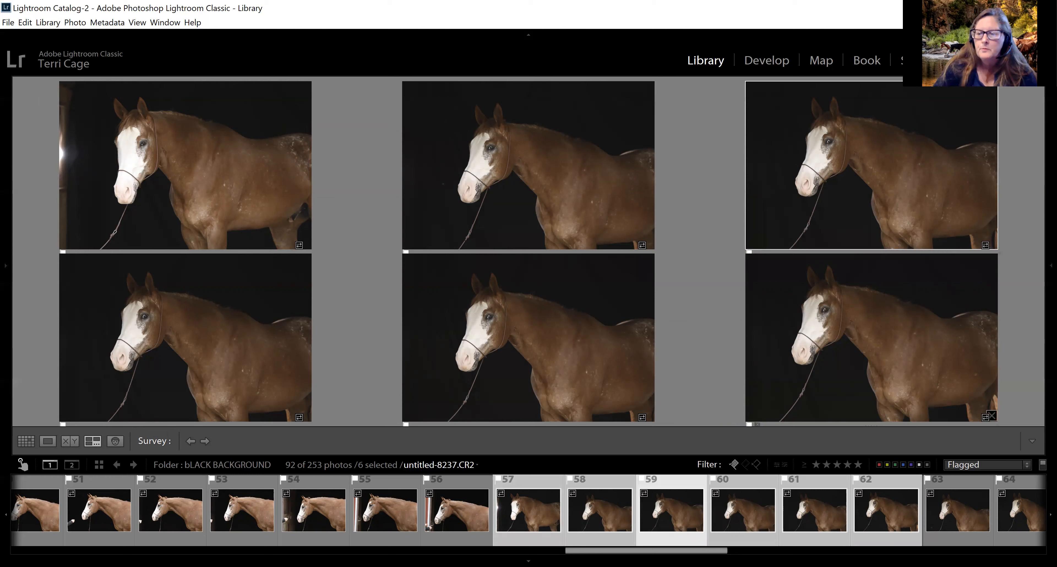
# Survey the first four photos of the white-patched horse wearing the leather halter.
pyautogui.moveTo(683, 549); pyautogui.dragTo(684, 549)
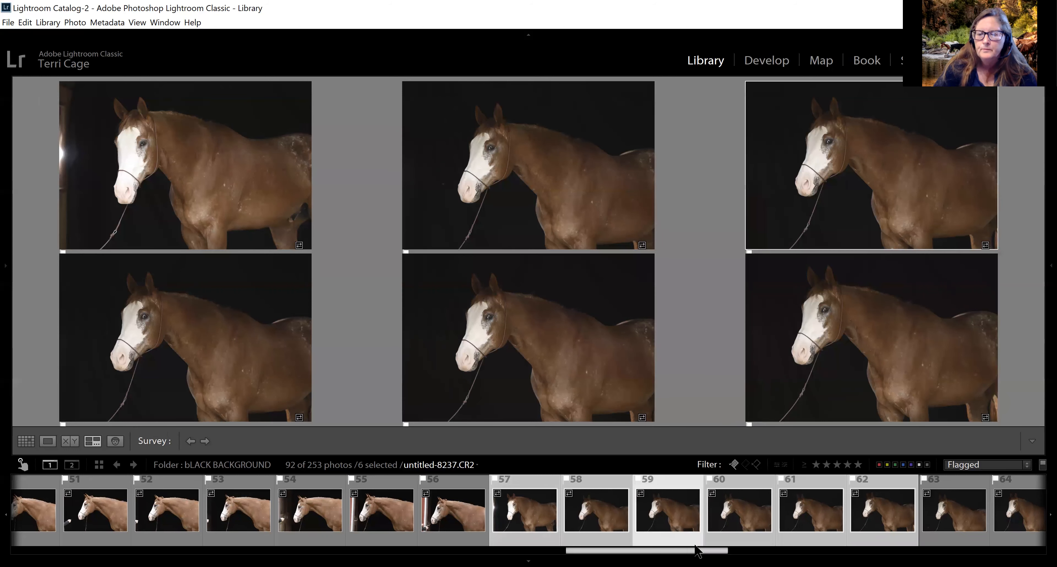
pyautogui.scroll(-5, 697, 552)
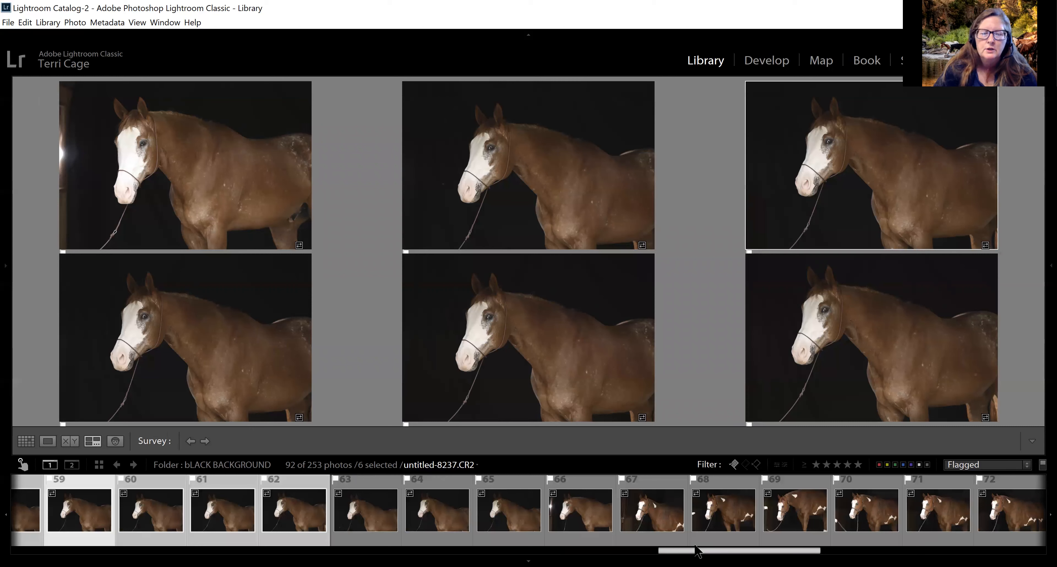
pyautogui.scroll(-3, 697, 552)
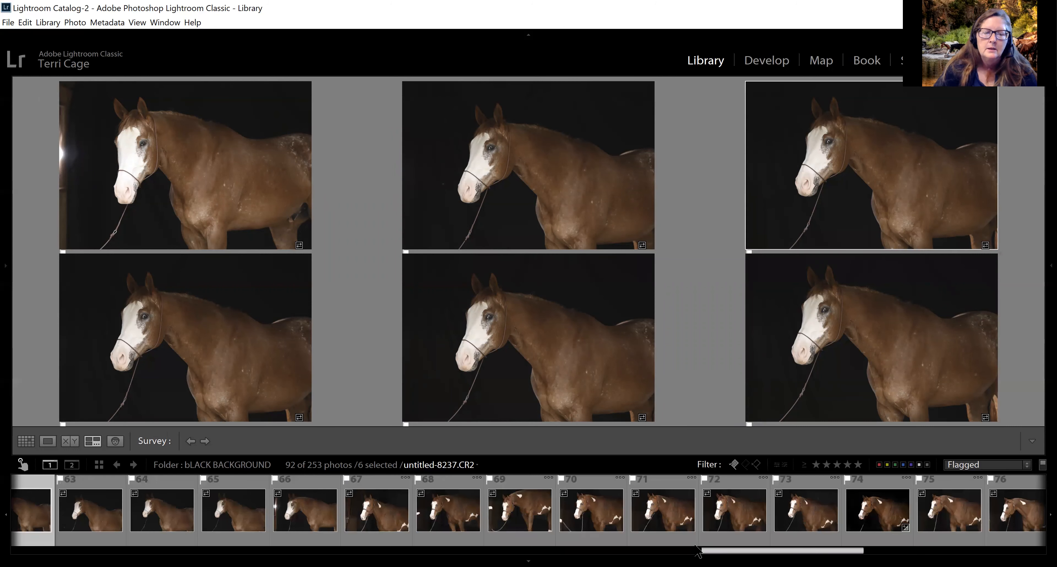
pyautogui.click(375, 529)
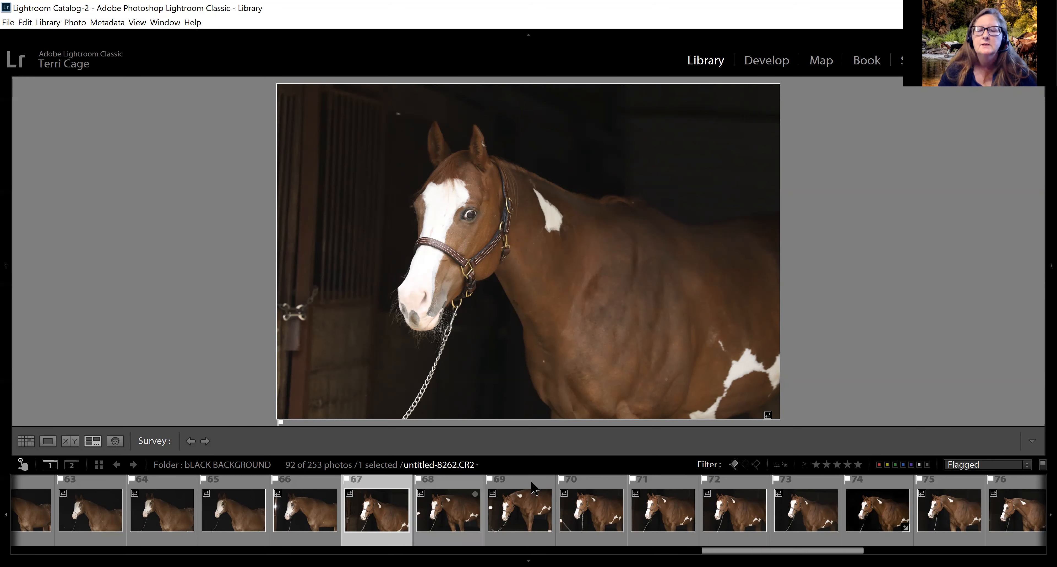
pyautogui.keyDown('shift'); pyautogui.click(590, 492); pyautogui.keyUp('shift')
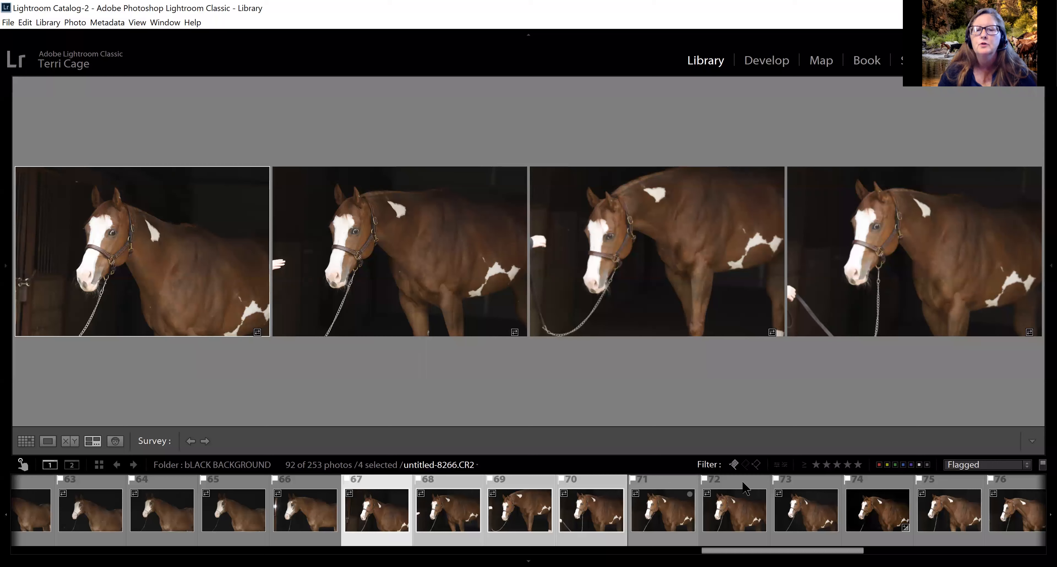
# Extend the survey to seven photos of the white-patched horse in the leather halter and unflag the first three.
pyautogui.keyDown('shift'); pyautogui.click(810, 484); pyautogui.keyUp('shift')
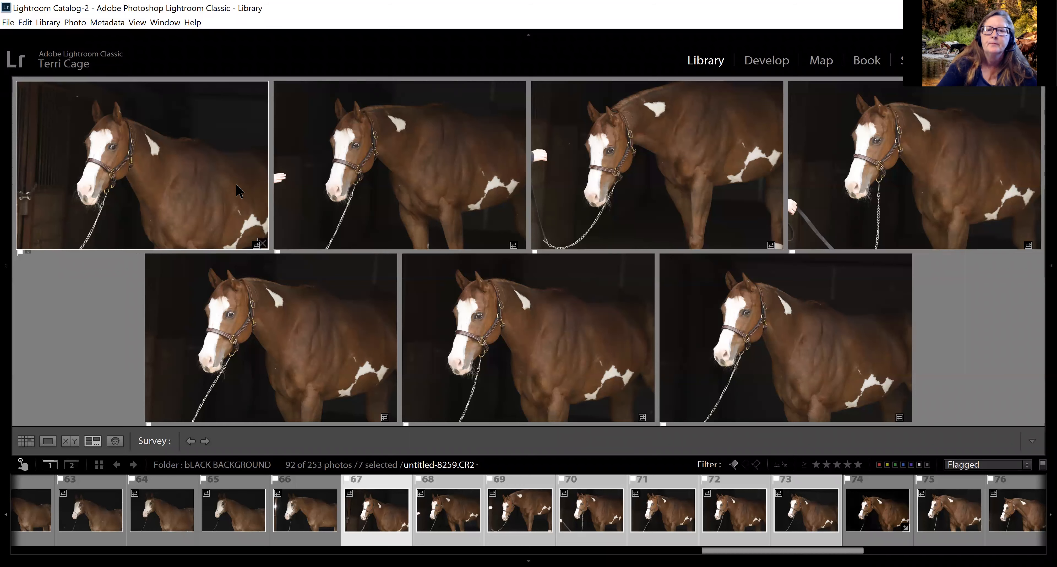
pyautogui.press('x')
pyautogui.press('x')
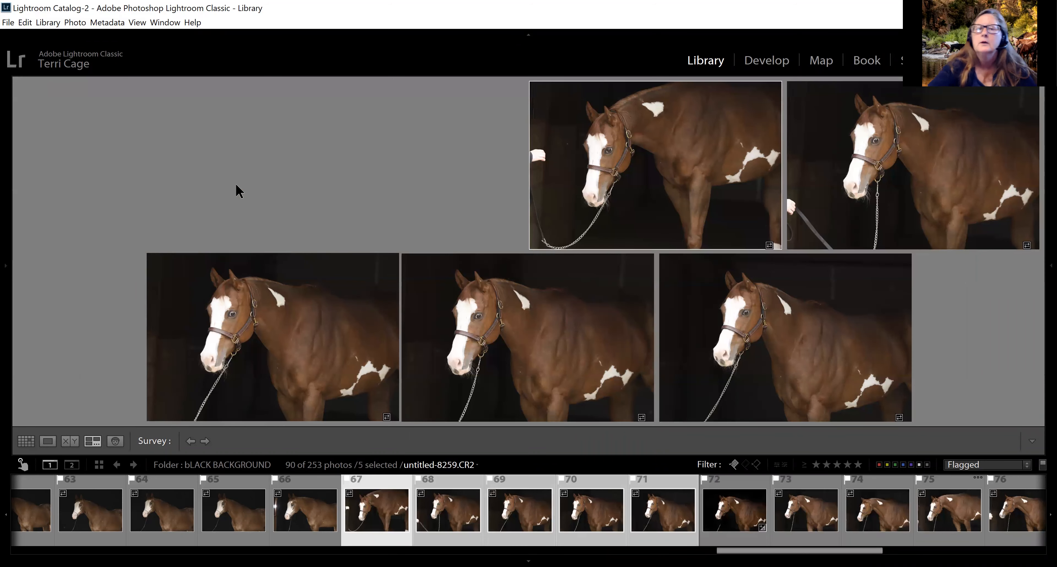
pyautogui.press('x')
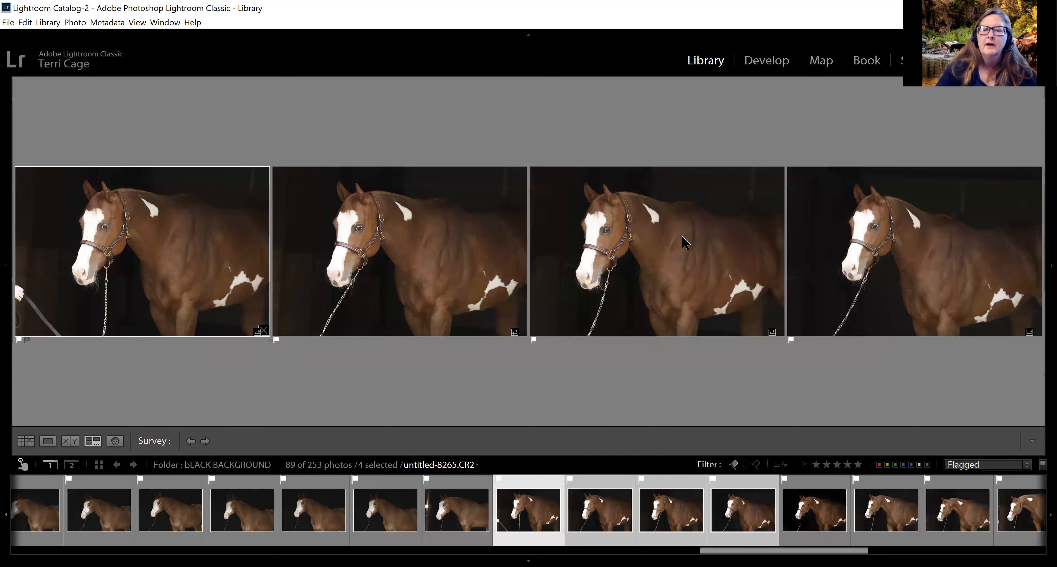
# Unflag the four photos left in the survey one by one, including untitled-8267, untitled-8273 and untitled-8265.
pyautogui.click(638, 230)
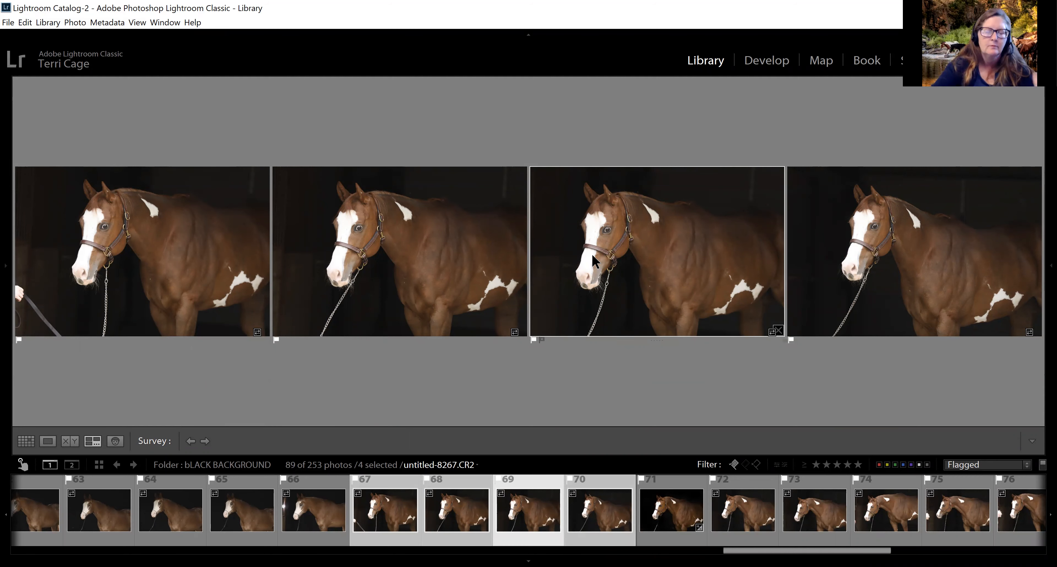
pyautogui.press('u')
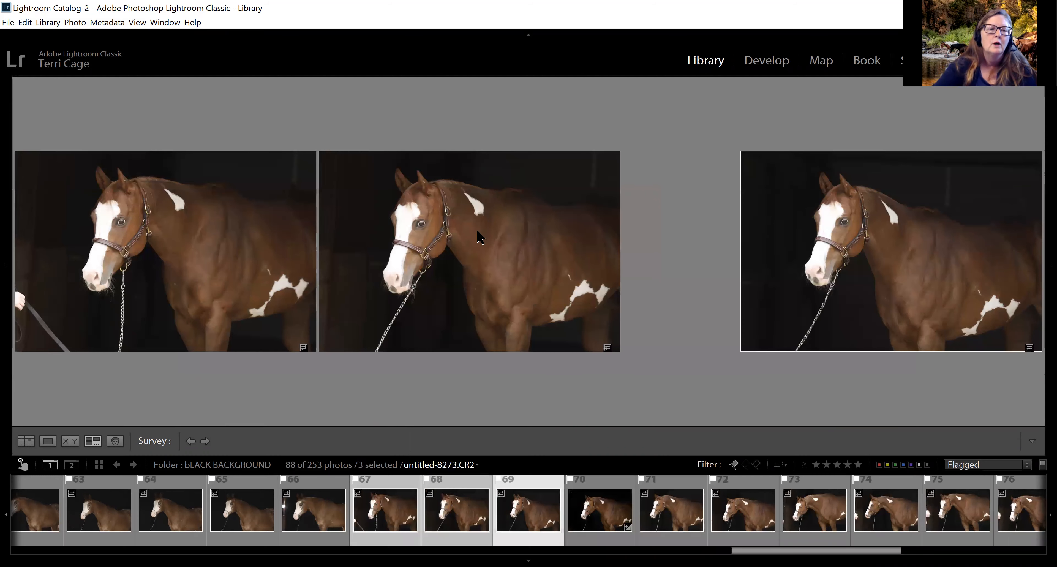
pyautogui.press('u')
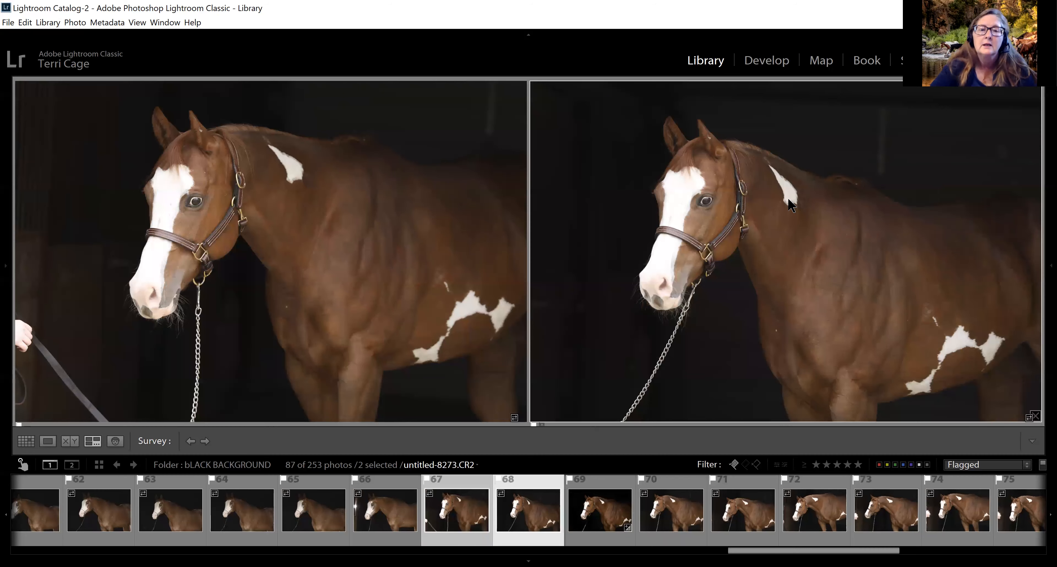
pyautogui.press('u')
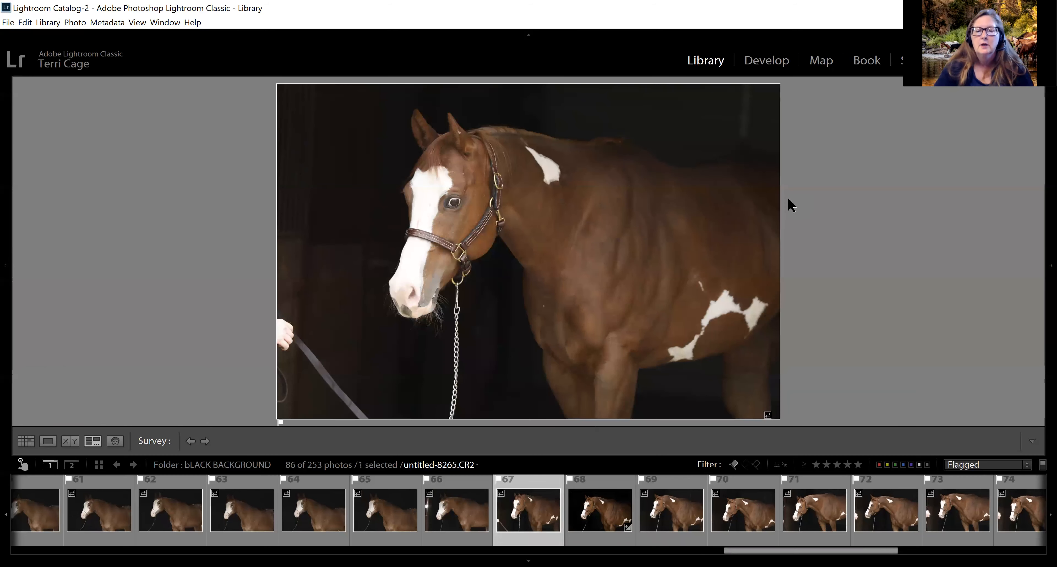
pyautogui.press('u')
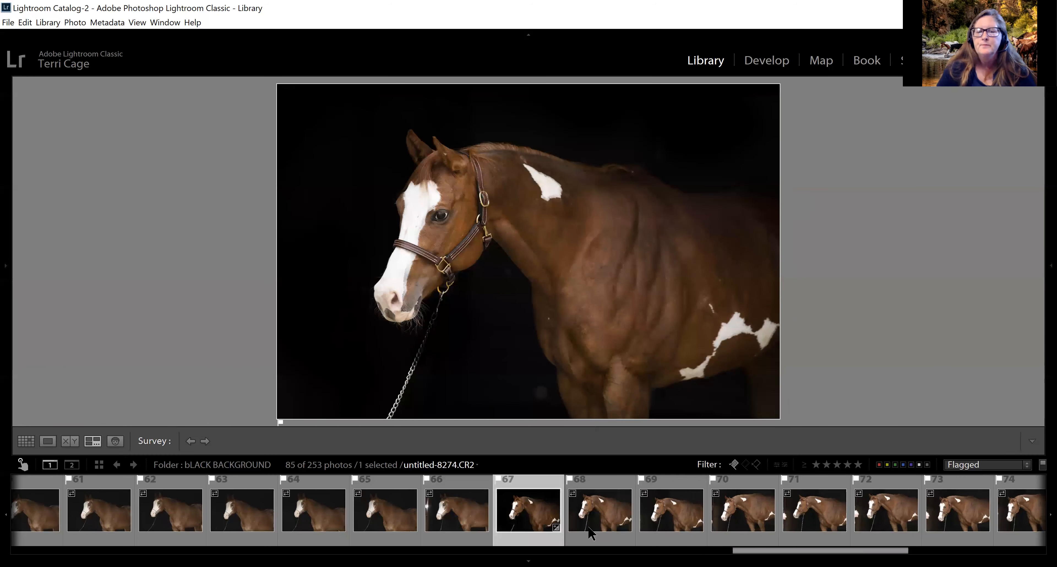
# Survey the four photos that follow untitled-8274 and unflag untitled-8279 and untitled-8277.
pyautogui.press('Right')
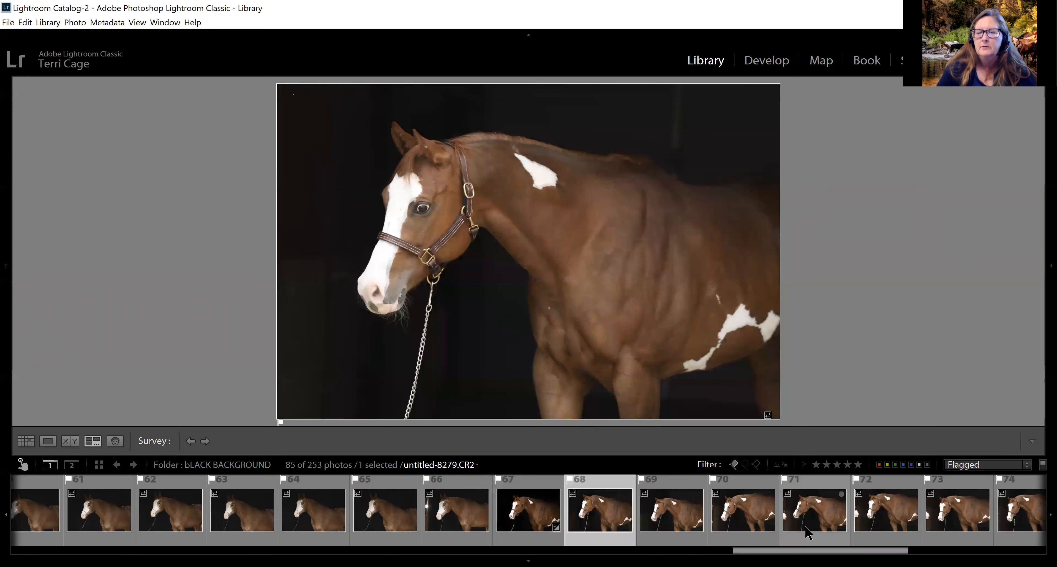
pyautogui.keyDown('shift'); pyautogui.click(807, 533); pyautogui.keyUp('shift')
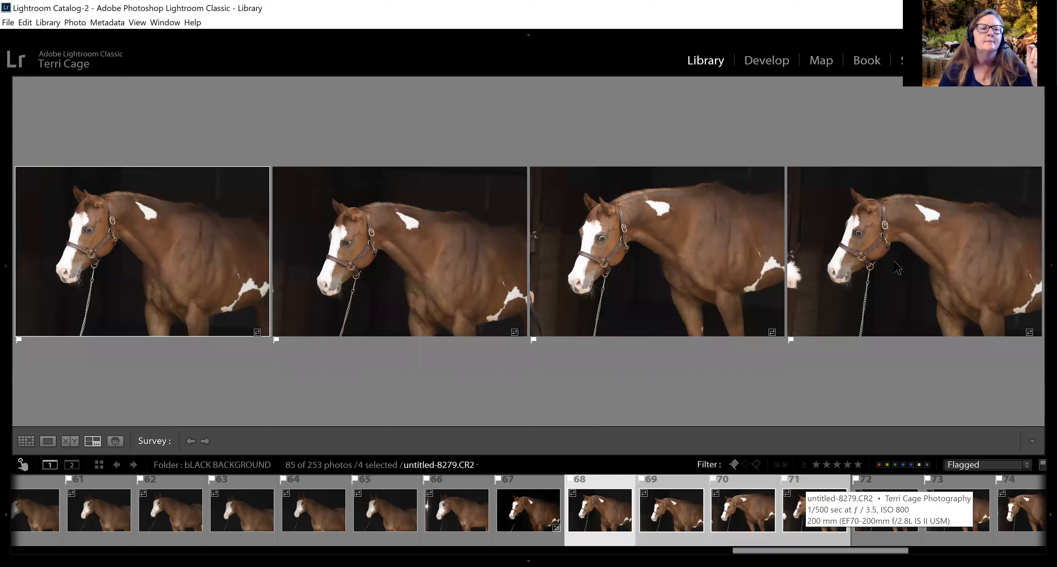
pyautogui.click(905, 268)
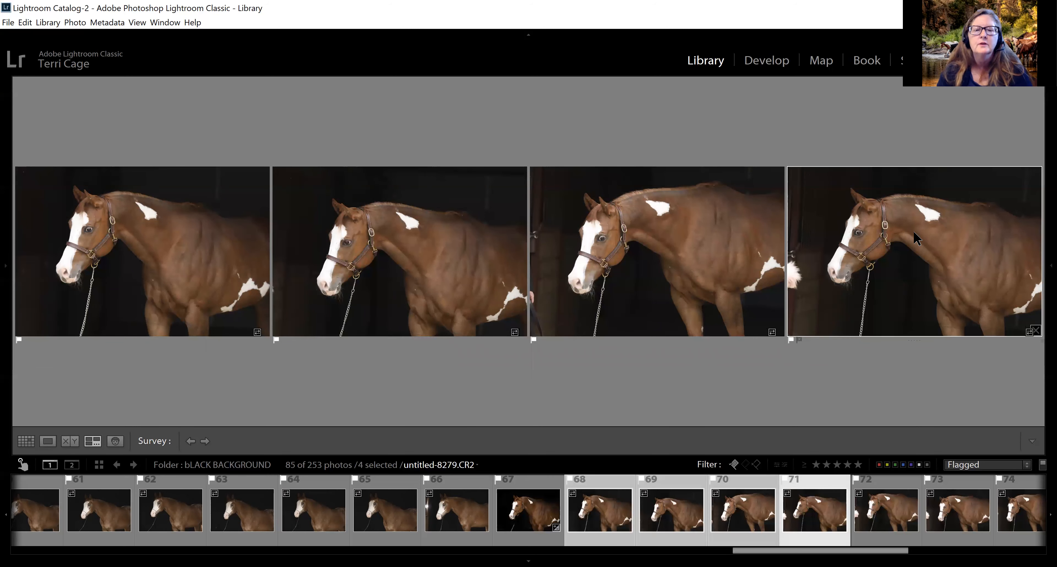
pyautogui.press('x')
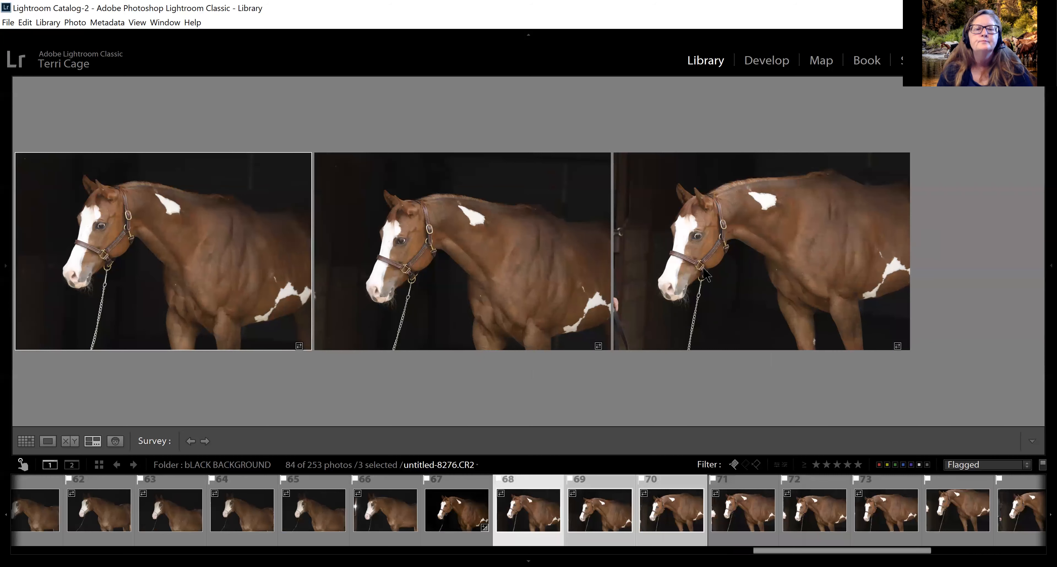
pyautogui.click(551, 278)
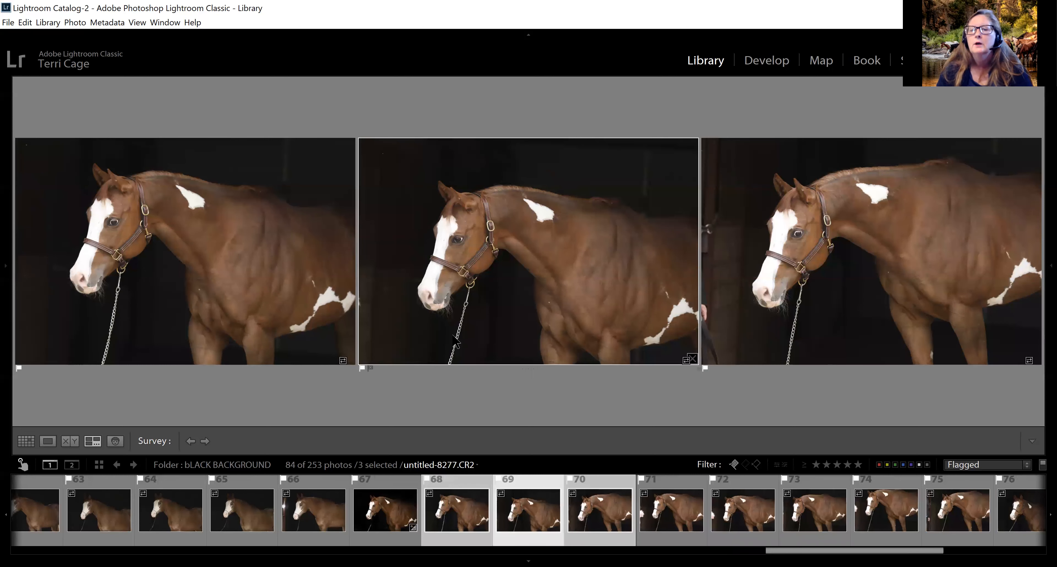
pyautogui.press('/')
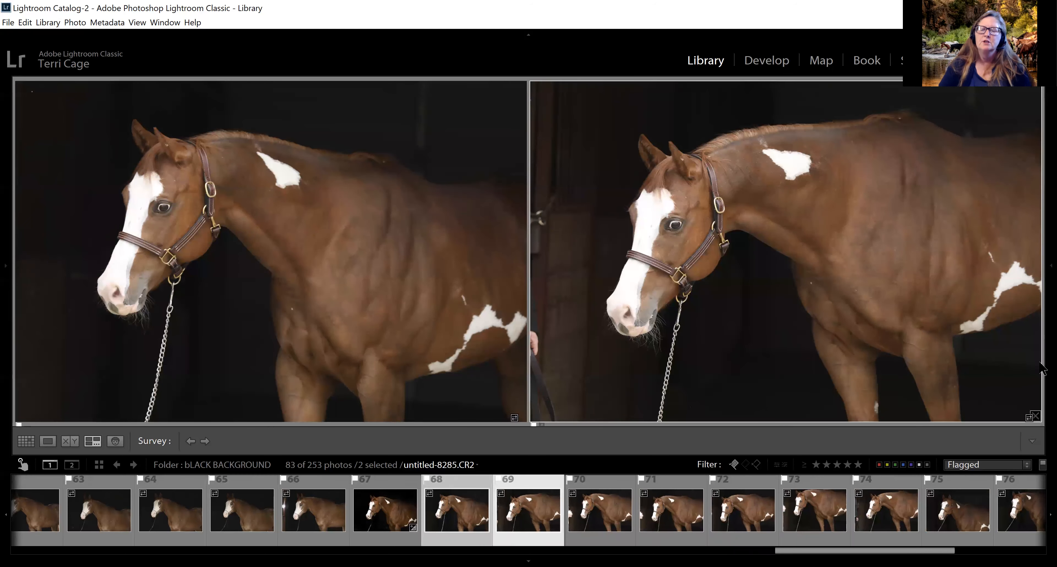
# Add untitled-8280 and untitled-8281 to the survey and unflag all four surveyed photos, including untitled-8276 and untitled-8285.
pyautogui.moveTo(1043, 372)
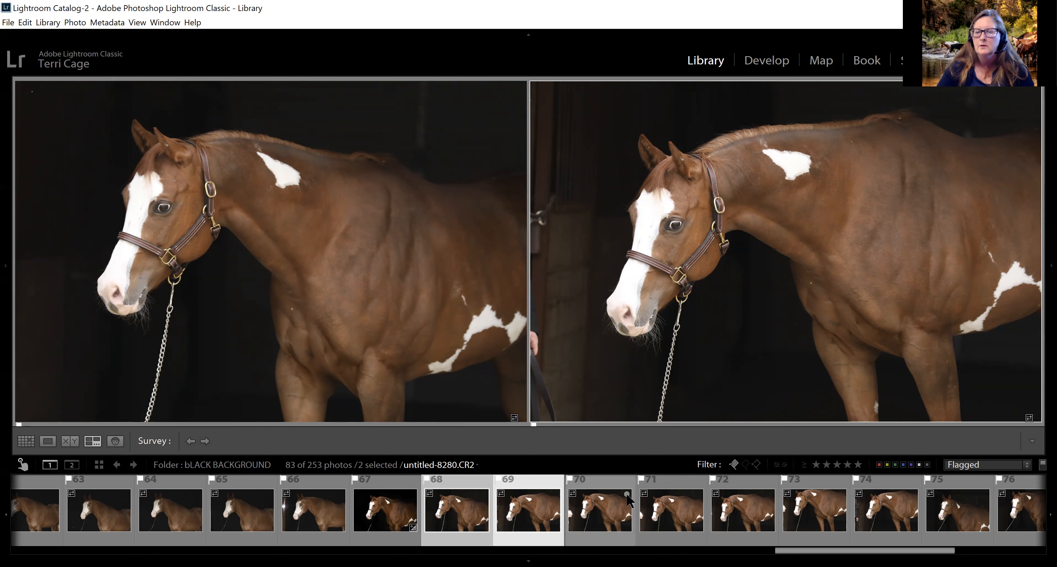
pyautogui.keyDown('ctrl'); pyautogui.click(605, 521); pyautogui.keyUp('ctrl')
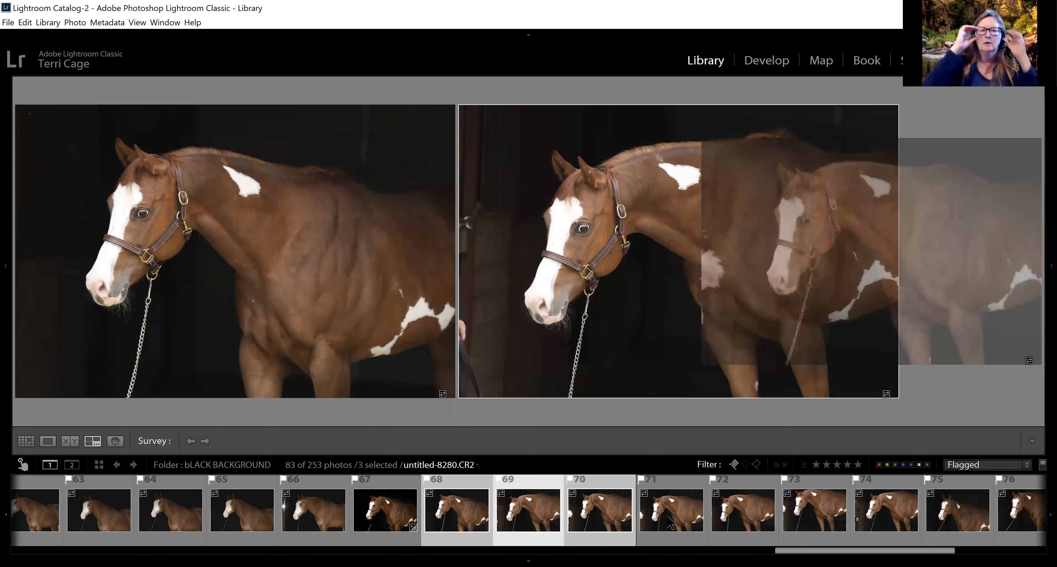
pyautogui.keyDown('ctrl'); pyautogui.click(670, 524); pyautogui.keyUp('ctrl')
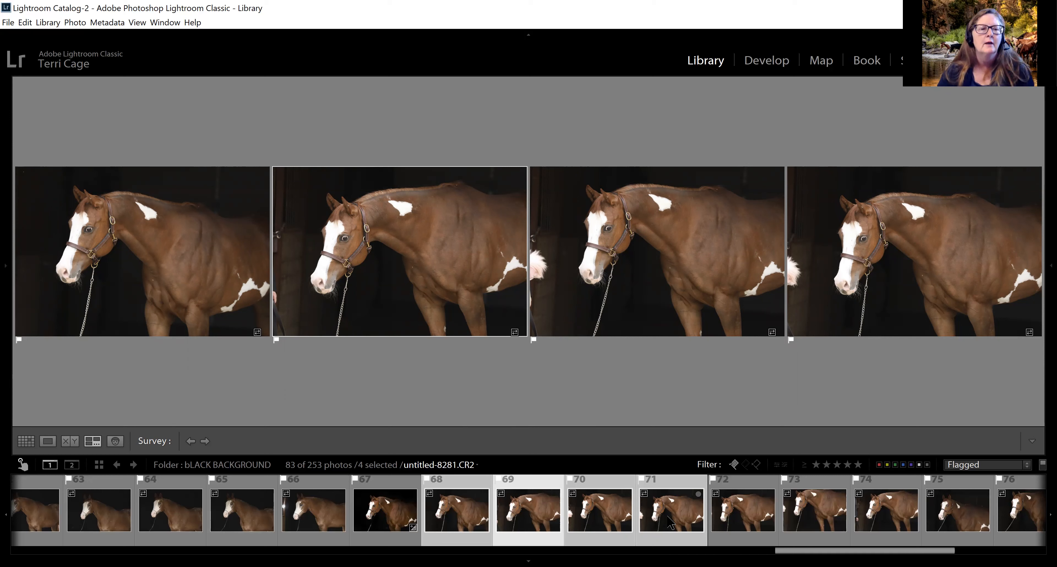
pyautogui.click(203, 297)
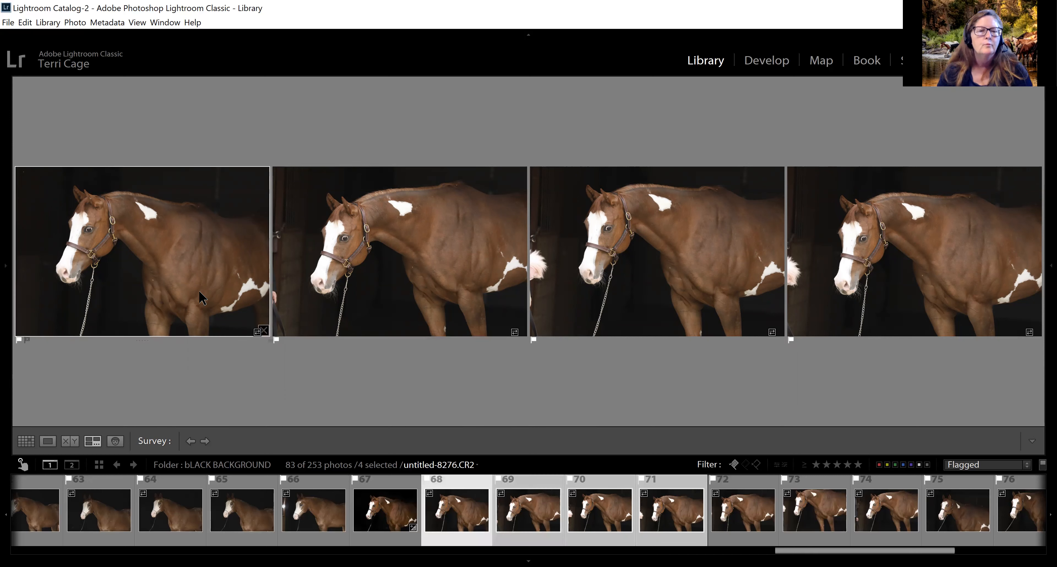
pyautogui.press('u')
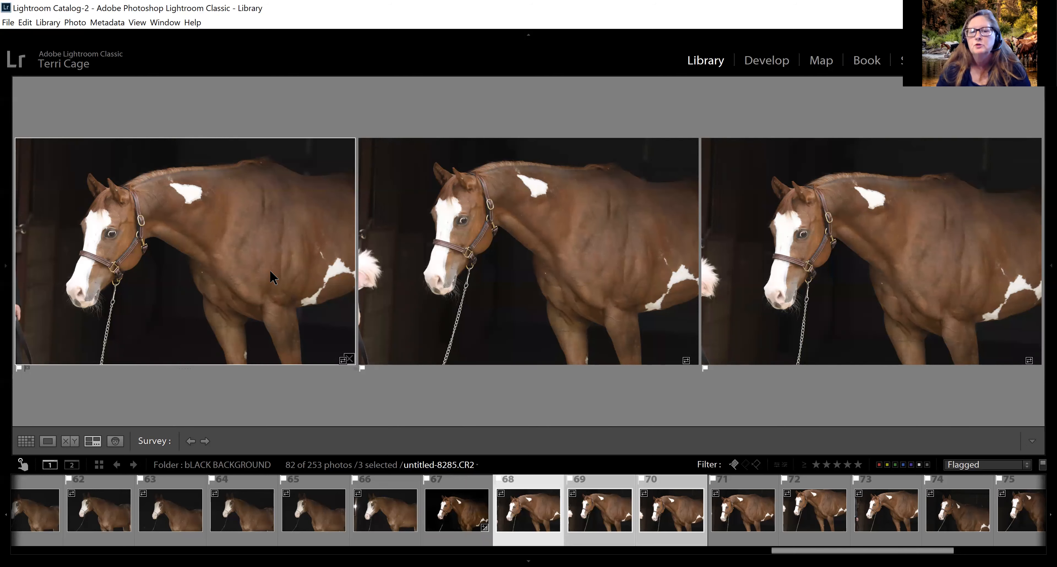
pyautogui.press('x')
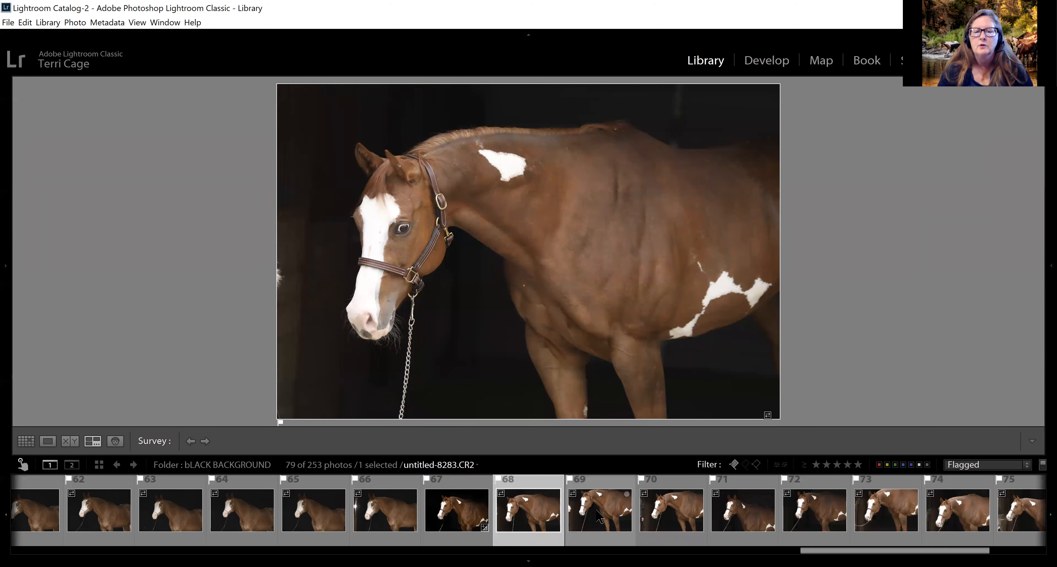
# Survey the active photo together with the next two, up to untitled-8286, and unflag the middle one.
pyautogui.keyDown('shift'); pyautogui.click(671, 515); pyautogui.keyUp('shift')
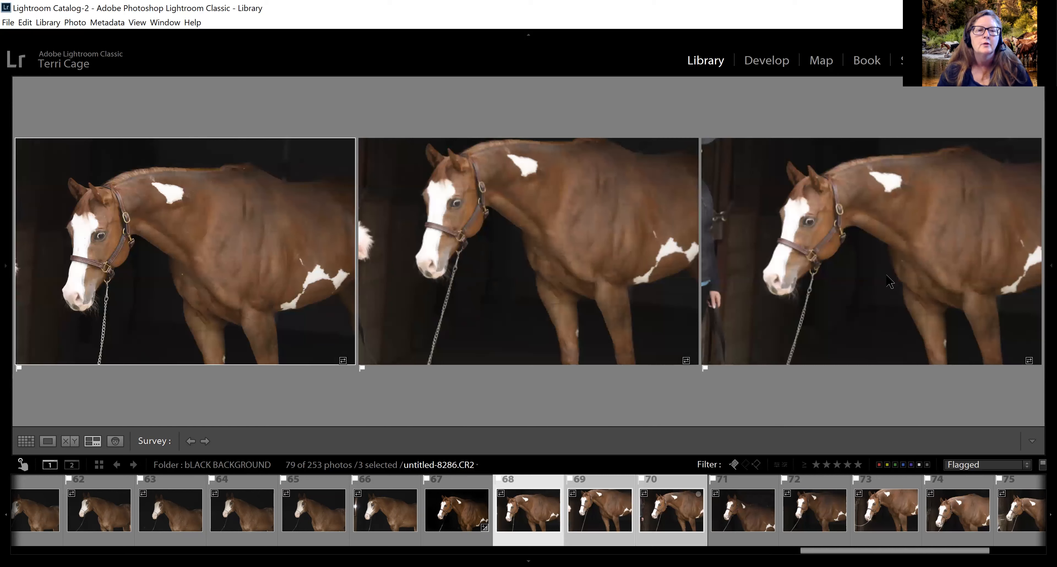
pyautogui.click(529, 164)
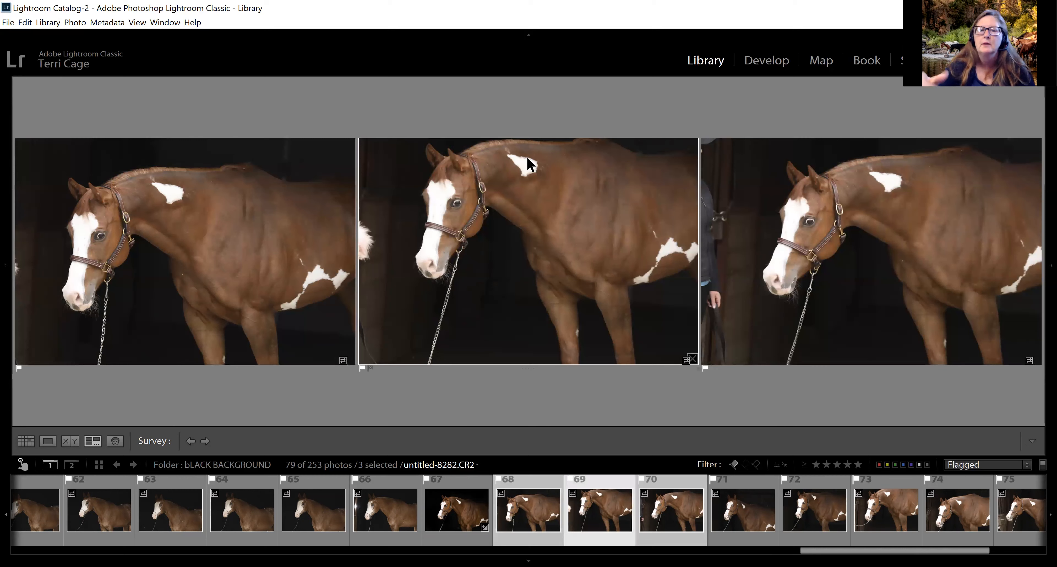
pyautogui.press('u')
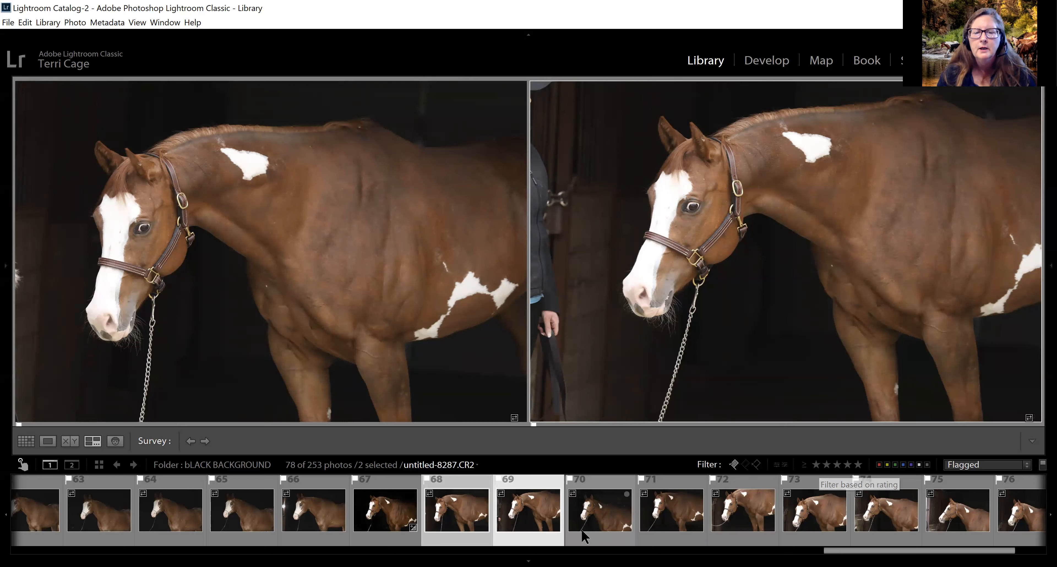
# Survey untitled-8287 beside untitled-8288 and unflag both photos.
pyautogui.click(651, 527)
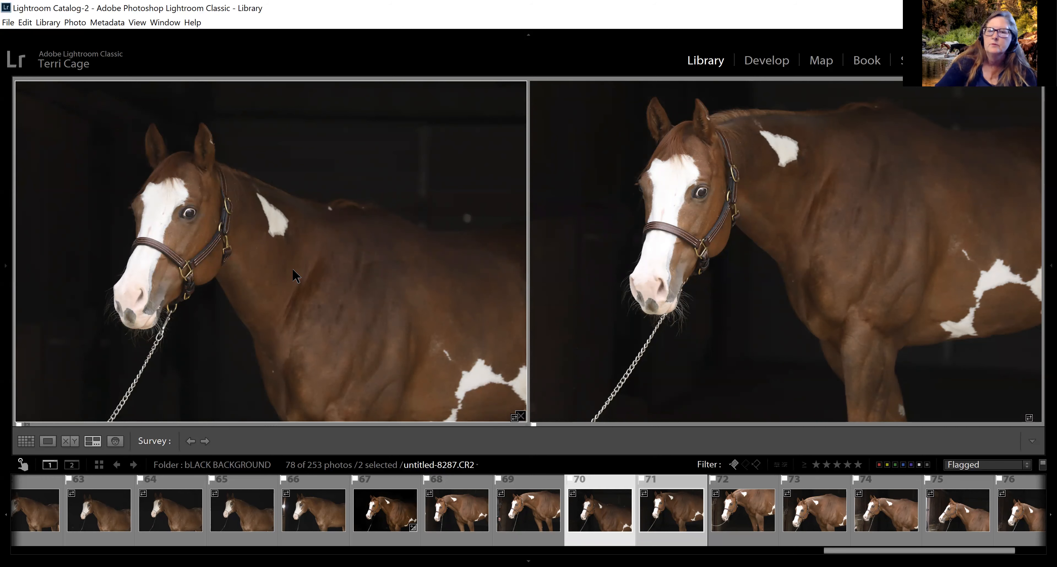
pyautogui.press('x')
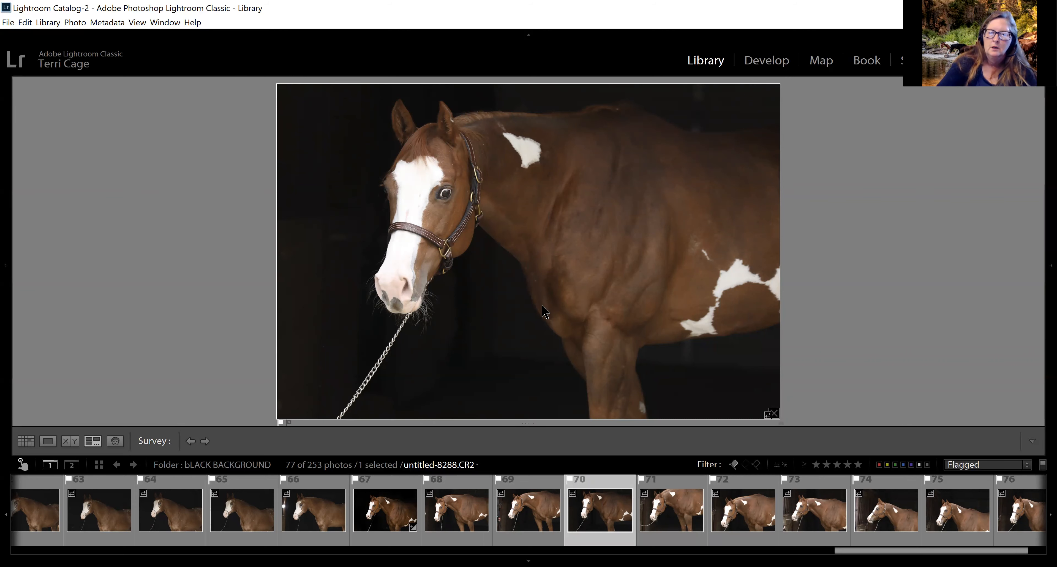
pyautogui.press('u')
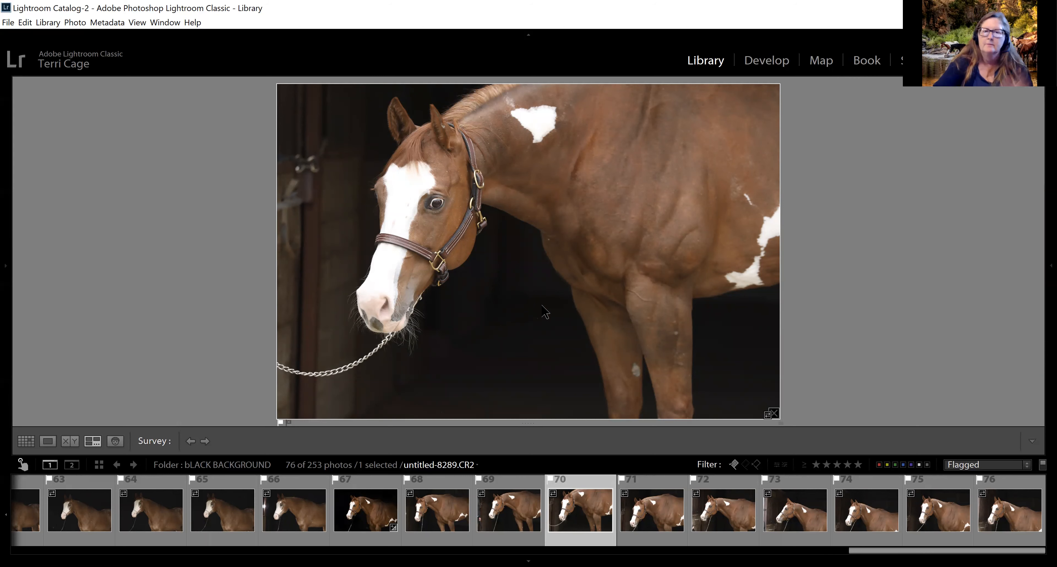
# Unflag untitled-8289, untitled-8290, untitled-8293, untitled-8294 and untitled-8296 one at a time, skipping untitled-8292.
pyautogui.press('u')
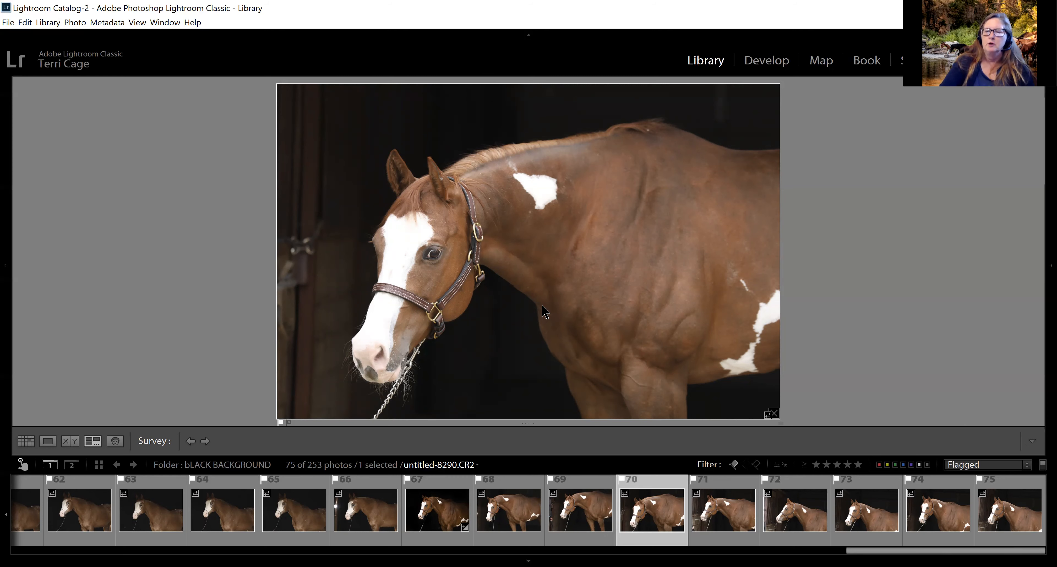
pyautogui.press('u')
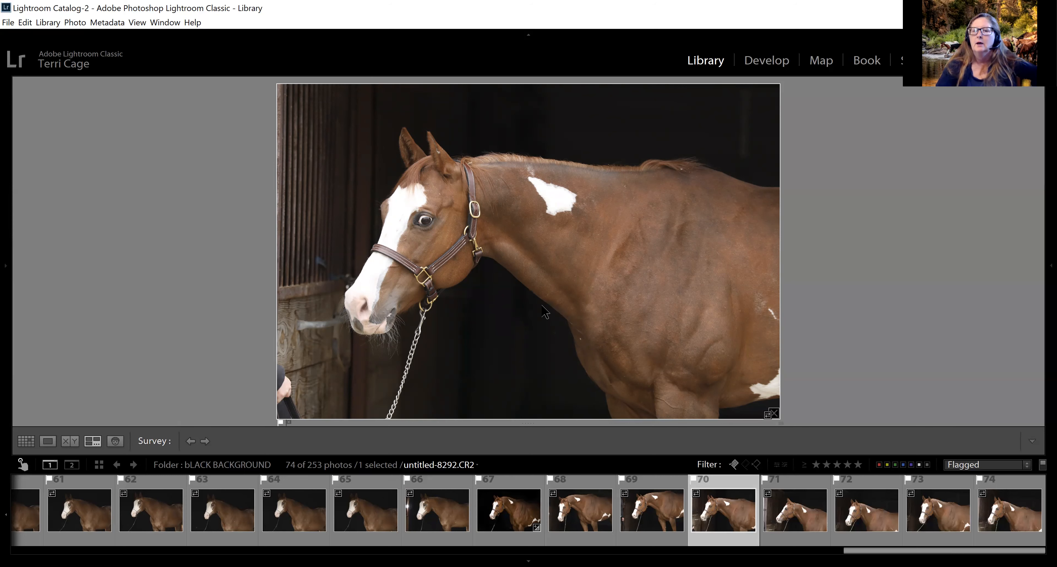
pyautogui.press('Right')
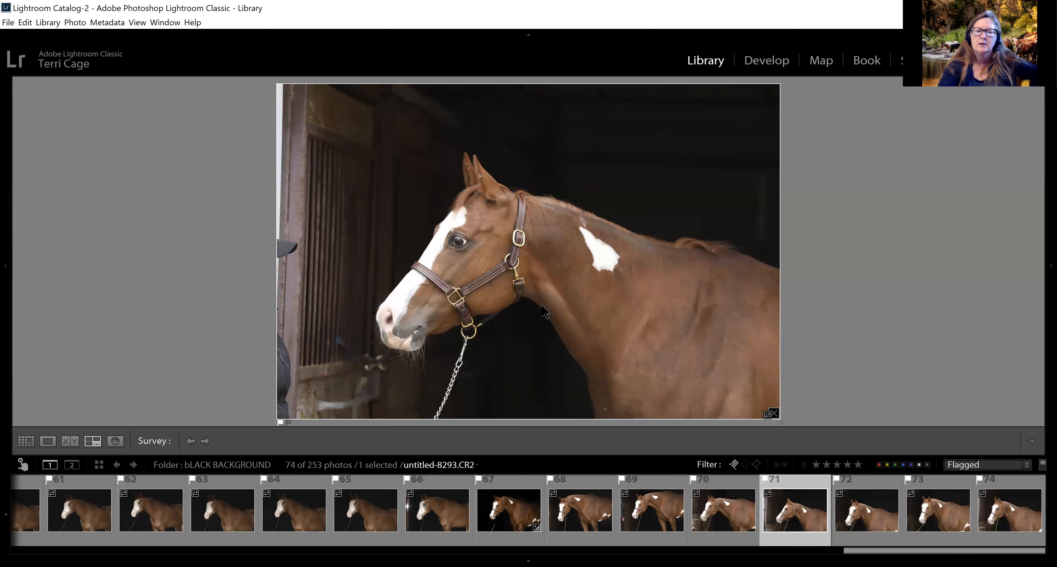
pyautogui.press('u')
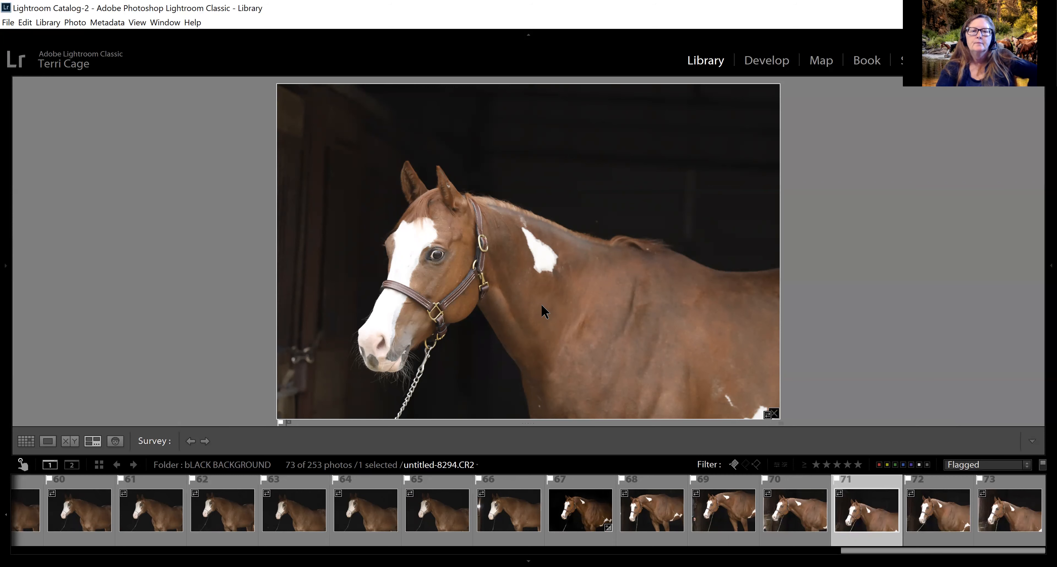
pyautogui.press('u')
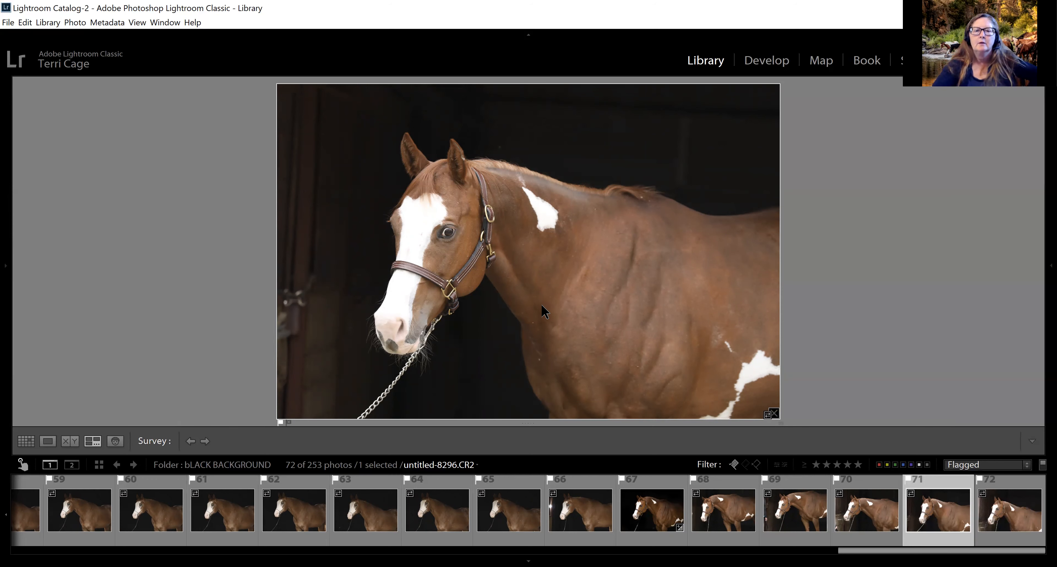
pyautogui.press('u')
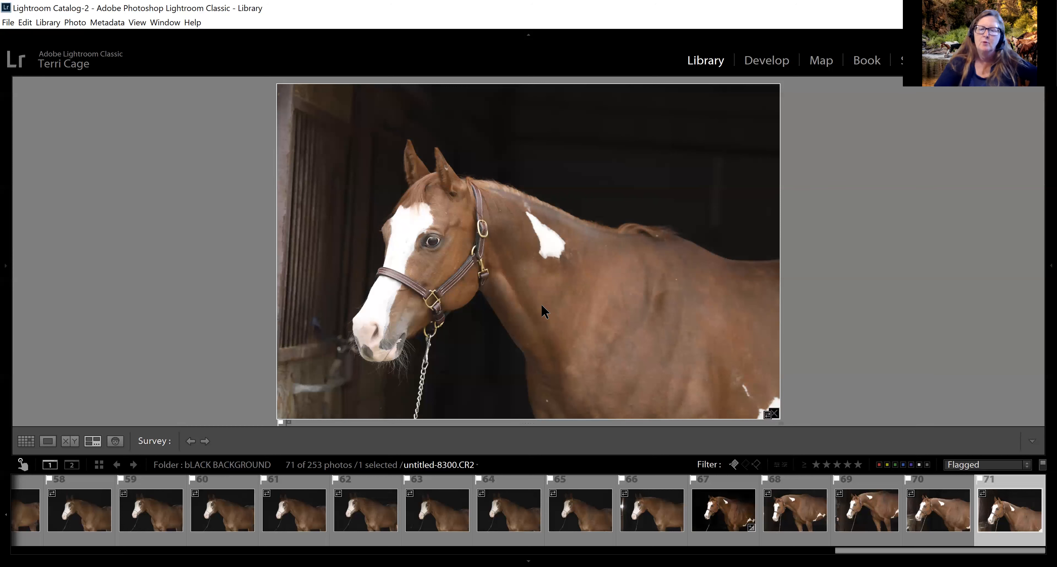
# Flag untitled-8300 as a pick and make untitled-8292 the active photo.
pyautogui.press('p')
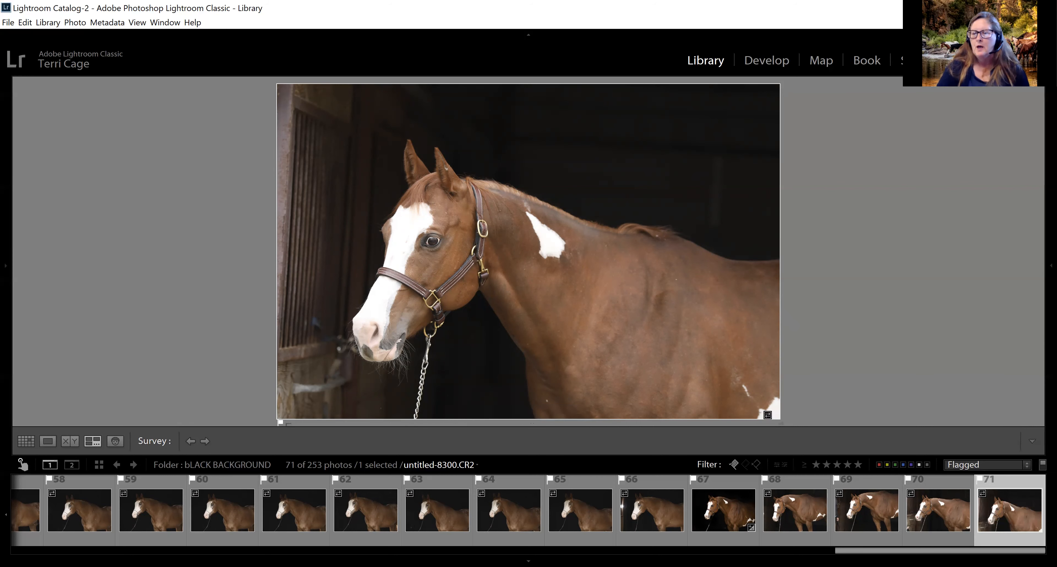
pyautogui.click(942, 524)
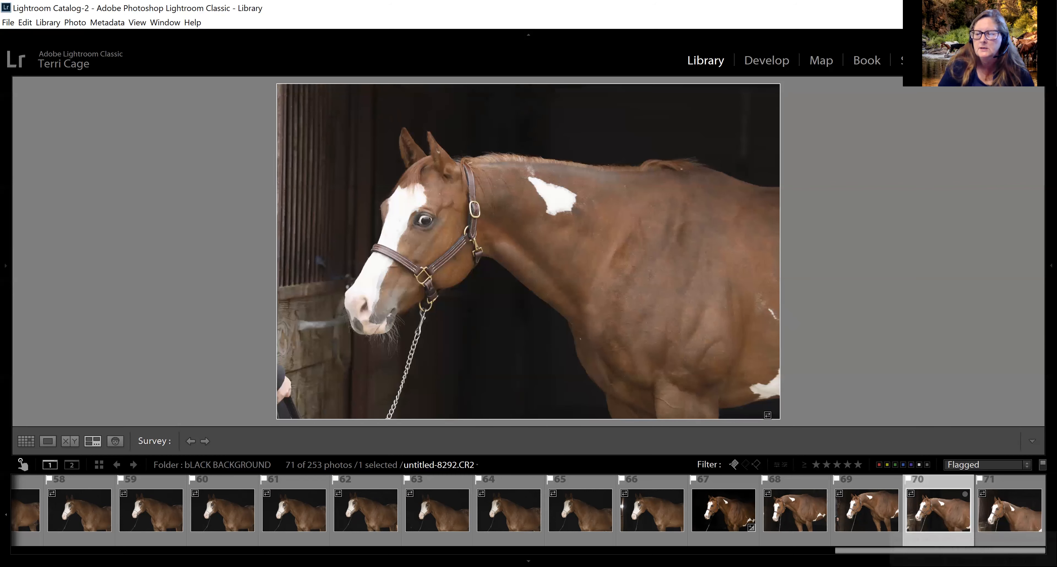
pyautogui.scroll(2, 1039, 546)
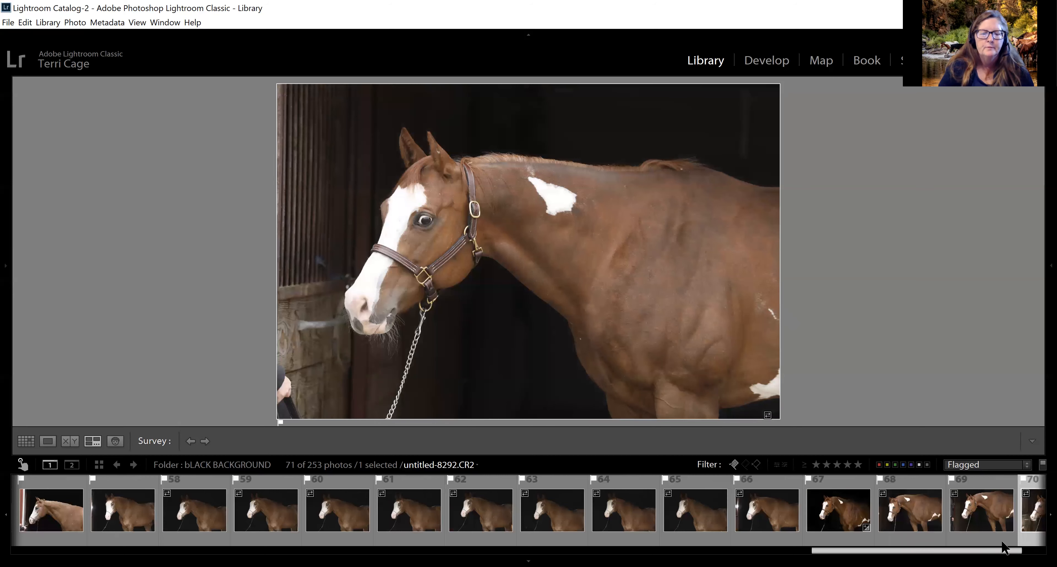
# Survey untitled-8274 beside untitled-8286, then view untitled-8274 on its own.
pyautogui.scroll(-2, 1003, 547)
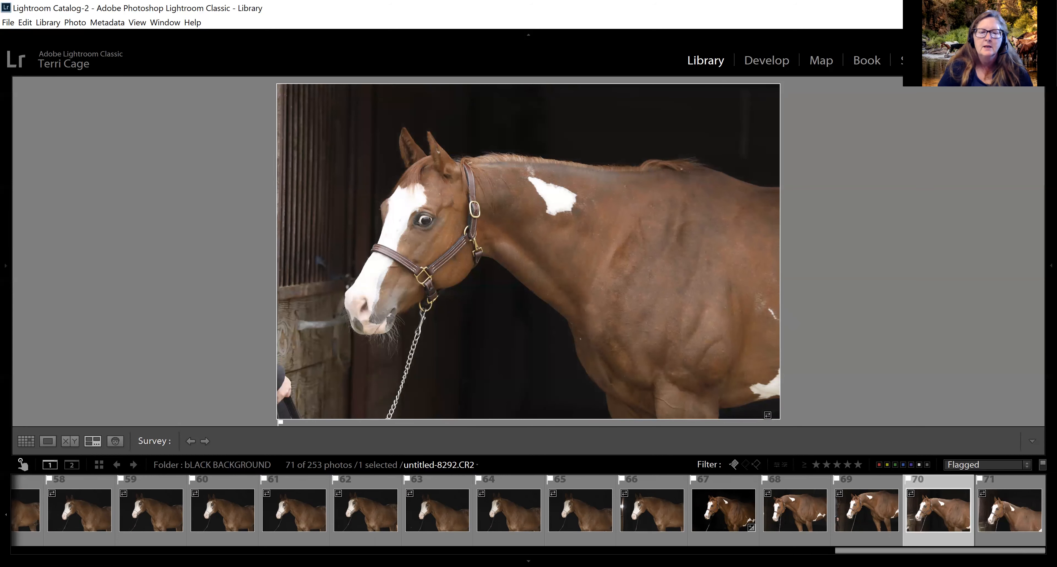
pyautogui.click(729, 509)
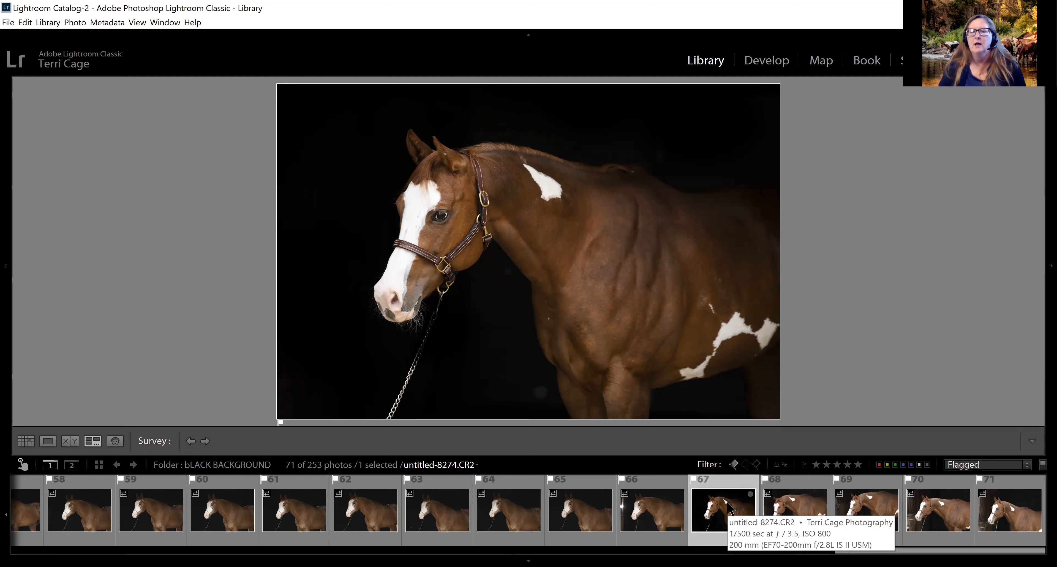
pyautogui.keyDown('ctrl'); pyautogui.click(876, 508); pyautogui.keyUp('ctrl')
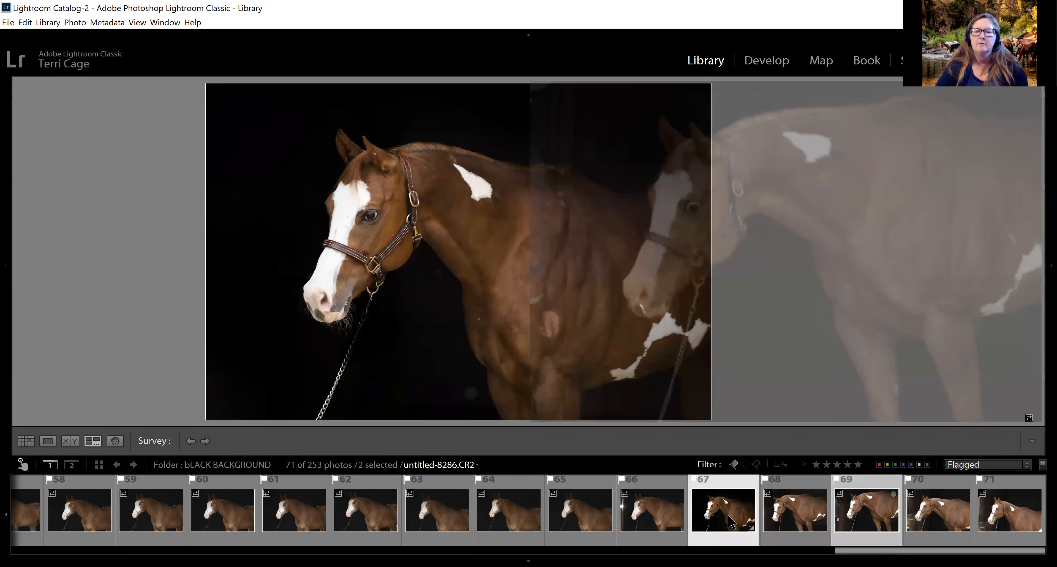
pyautogui.click(712, 527)
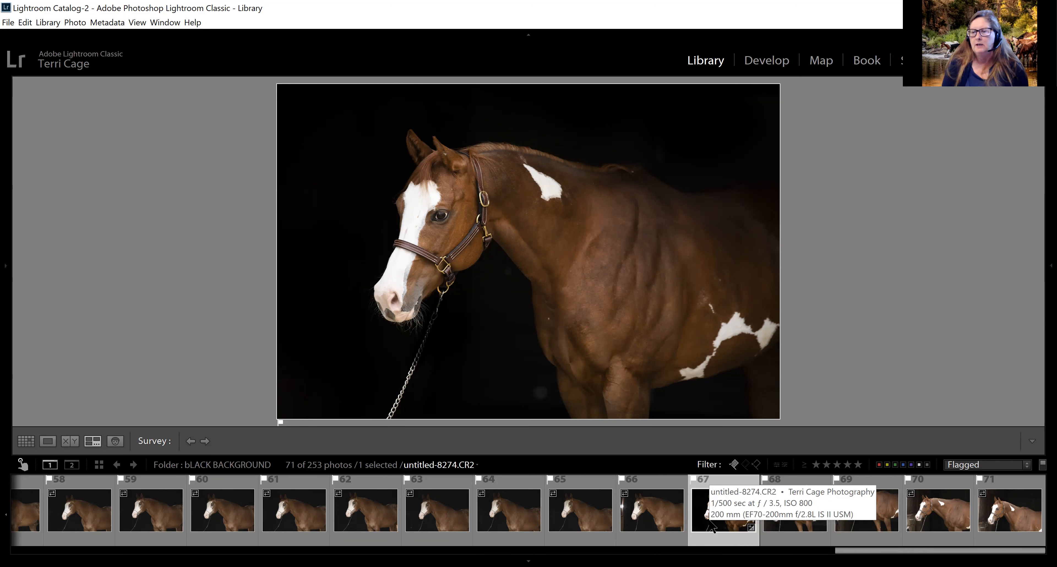
# Open the first subfolder under bLACK BACKGROUND and show its first photo in Survey view.
pyautogui.moveTo(5, 267)
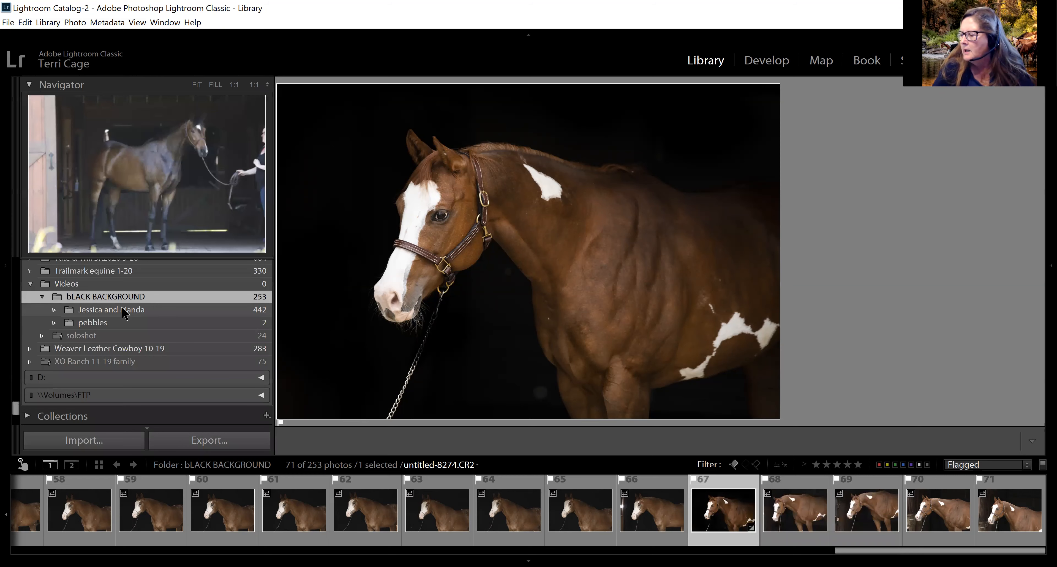
pyautogui.click(125, 311)
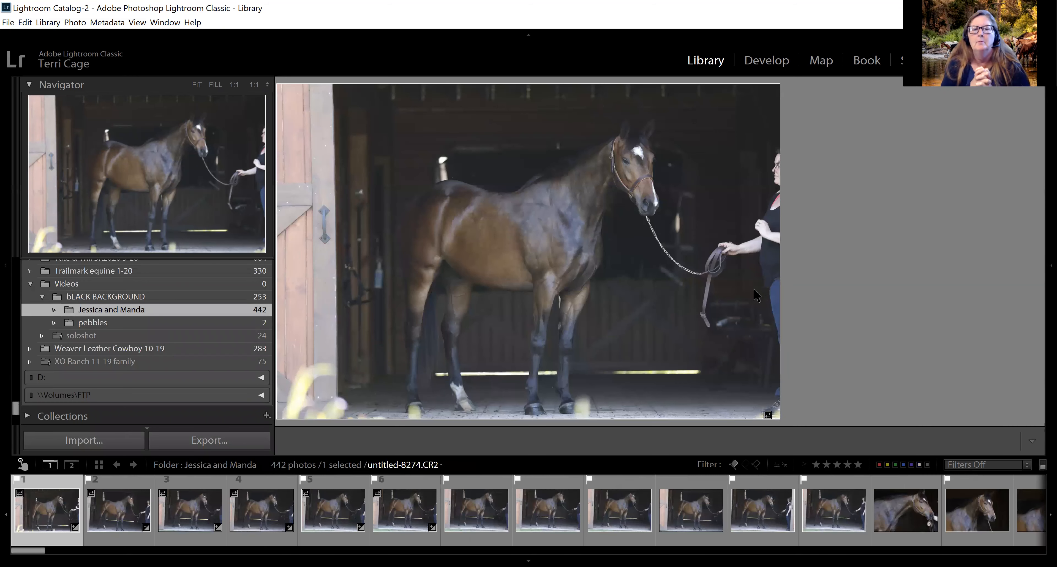
pyautogui.press('n')
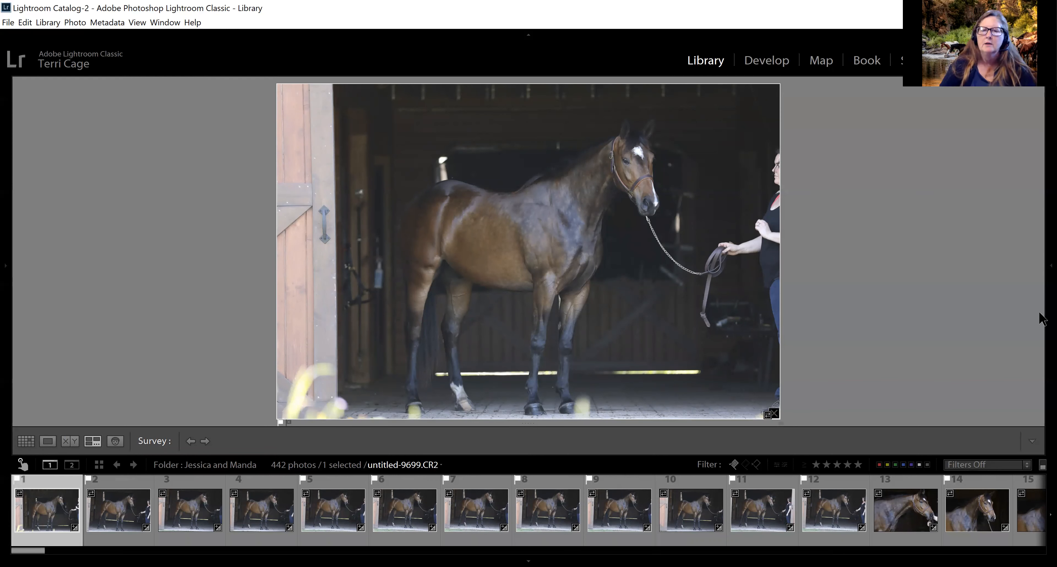
# Review the bay horse's barn-door shots: view photo 2, survey photos 3 and 4 together, and look through photos 11 to 13.
pyautogui.click(128, 517)
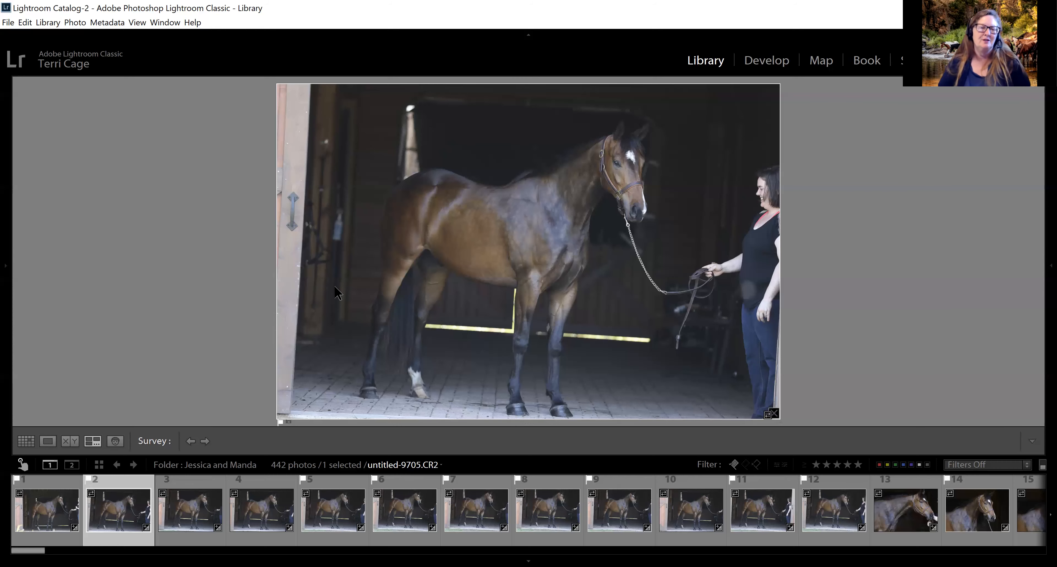
pyautogui.click(183, 541)
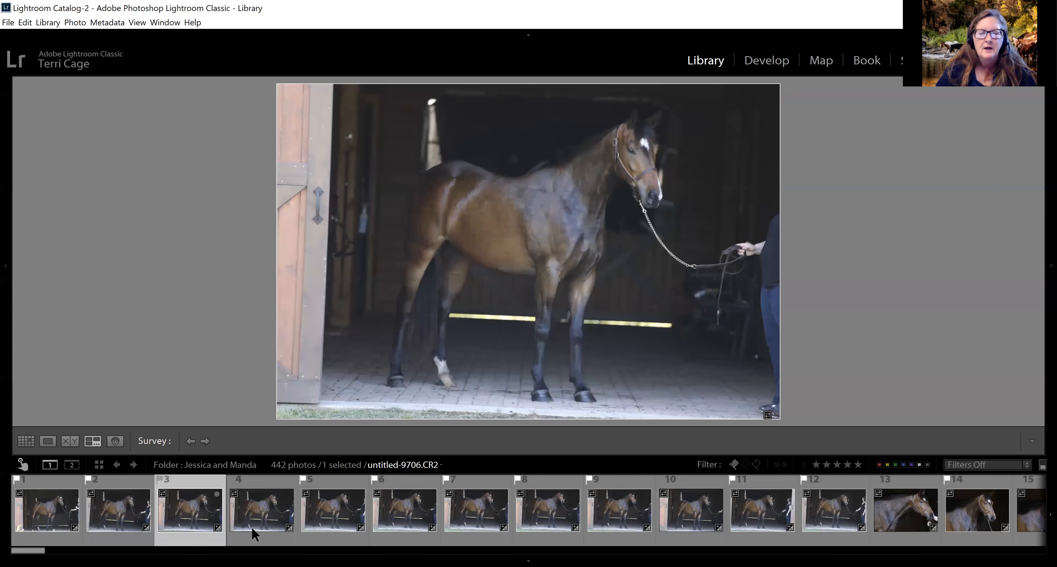
pyautogui.keyDown('ctrl'); pyautogui.click(254, 534); pyautogui.keyUp('ctrl')
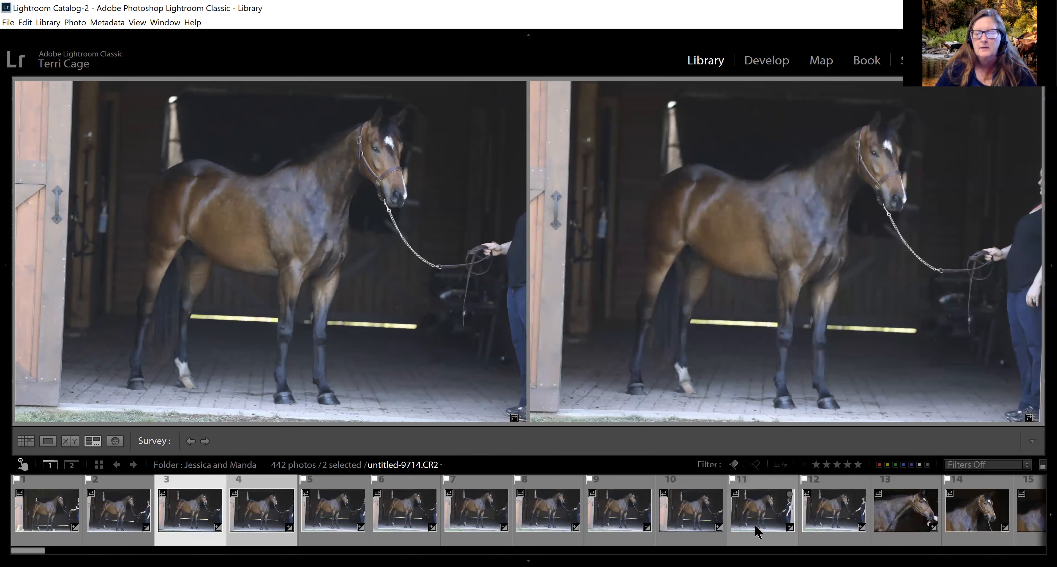
pyautogui.click(766, 528)
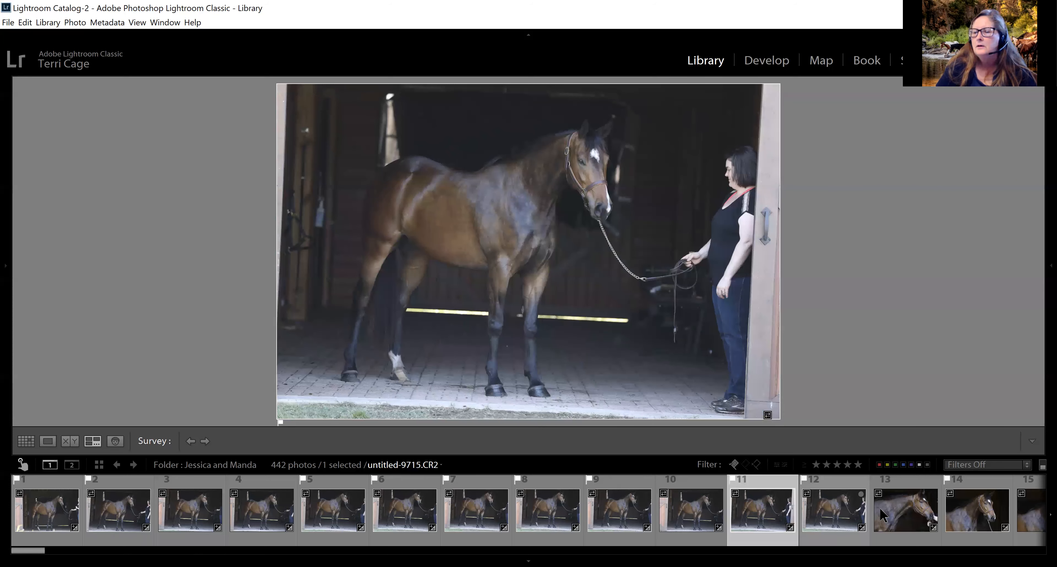
pyautogui.press('Right')
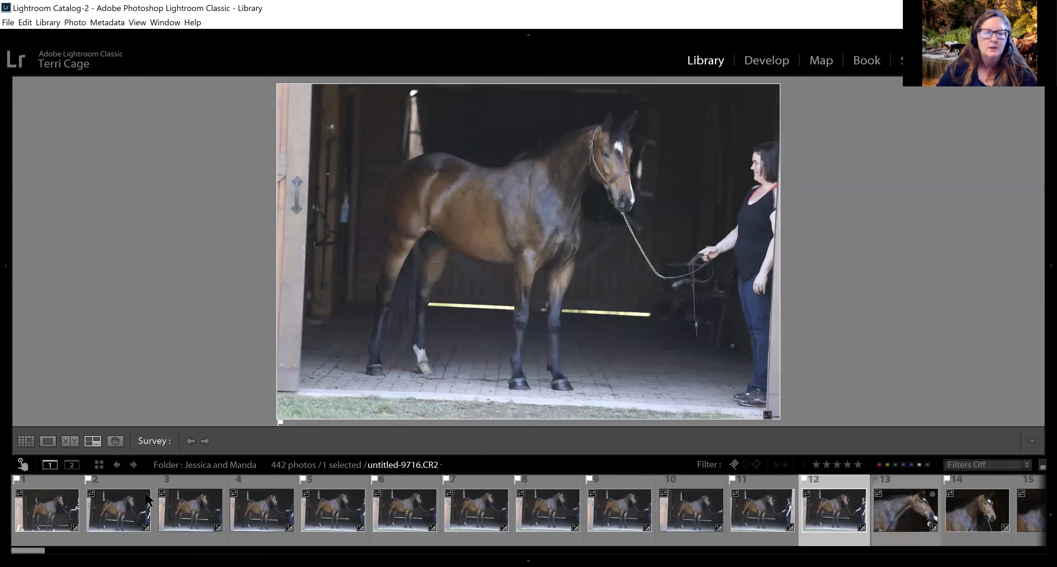
pyautogui.press('Right')
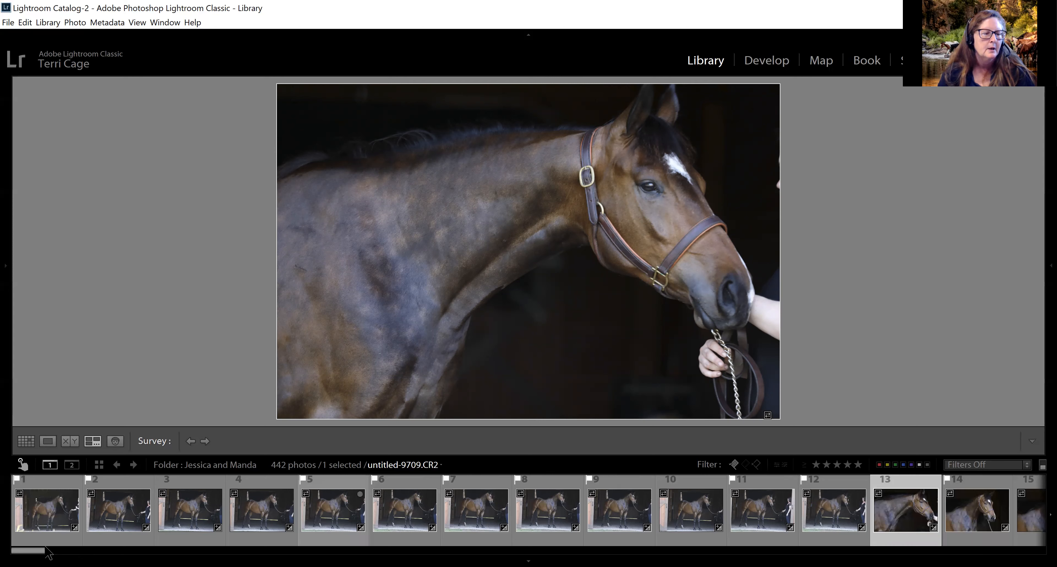
# Look through the bay horse's closer body shots one by one, from photo 51 to 56 and from 60 to 62.
pyautogui.moveTo(44, 548); pyautogui.dragTo(121, 547)
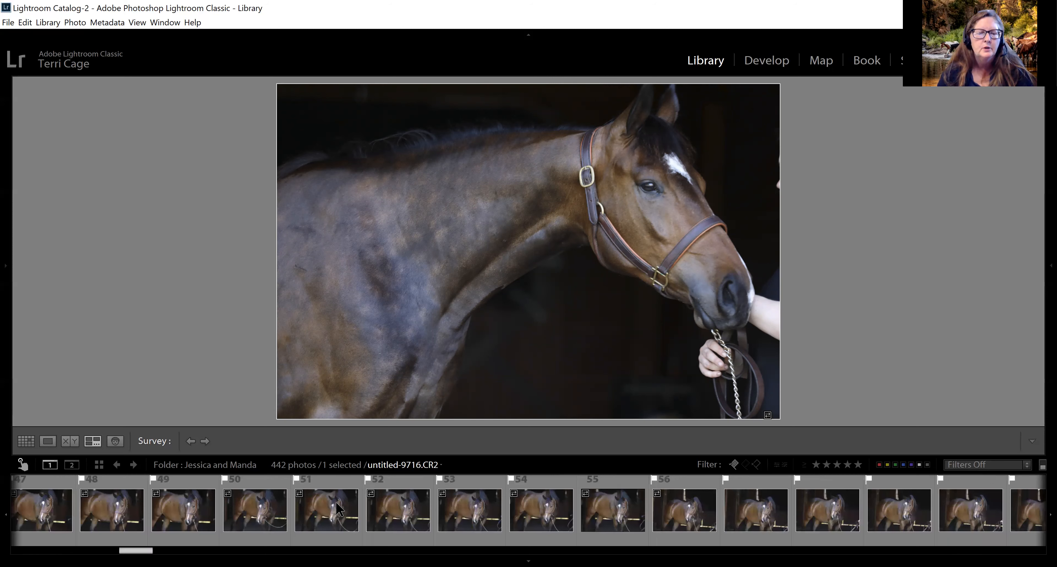
pyautogui.click(332, 514)
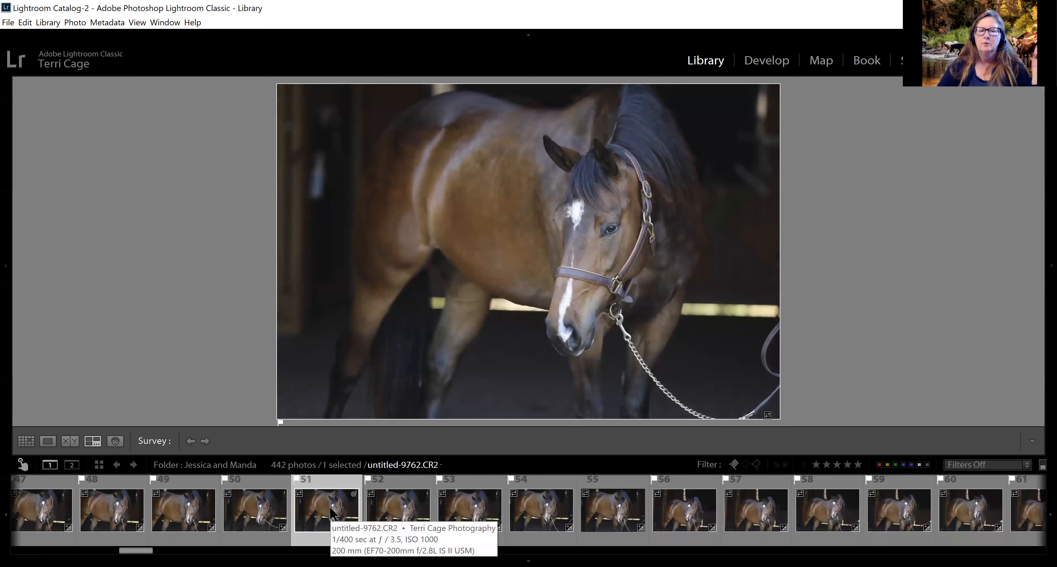
pyautogui.press('Right')
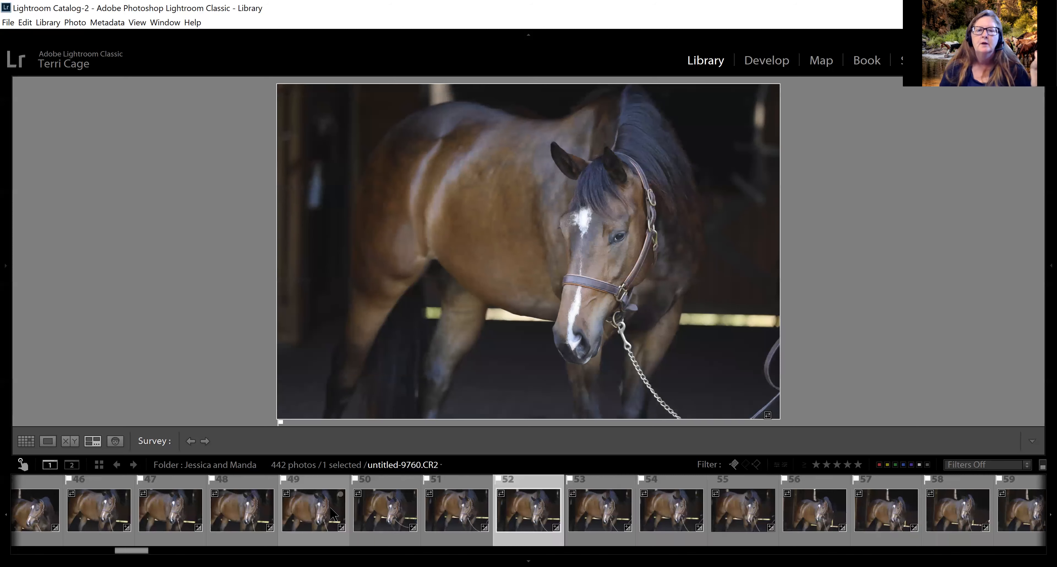
pyautogui.press('Right')
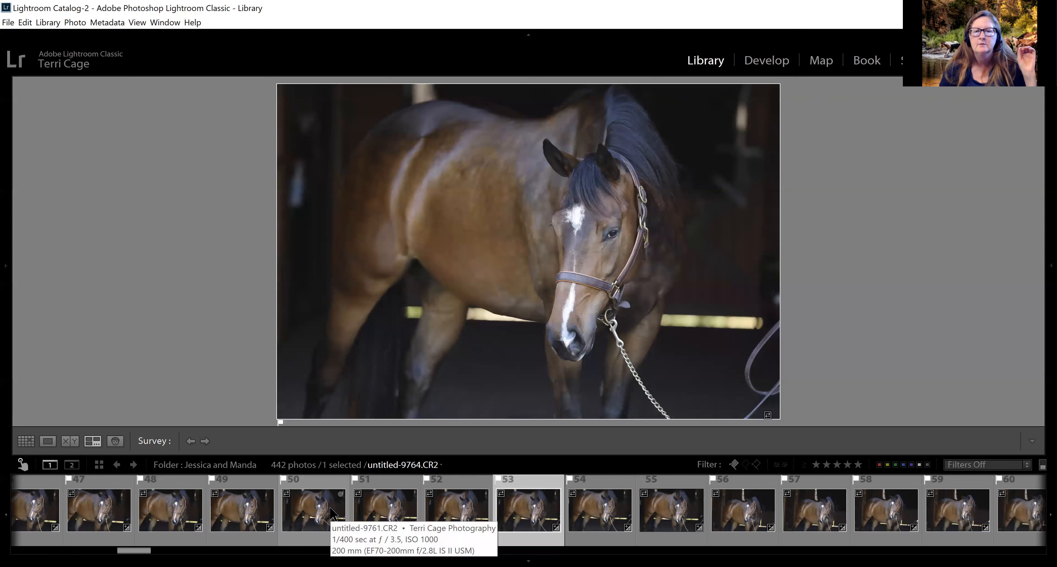
pyautogui.press('Right')
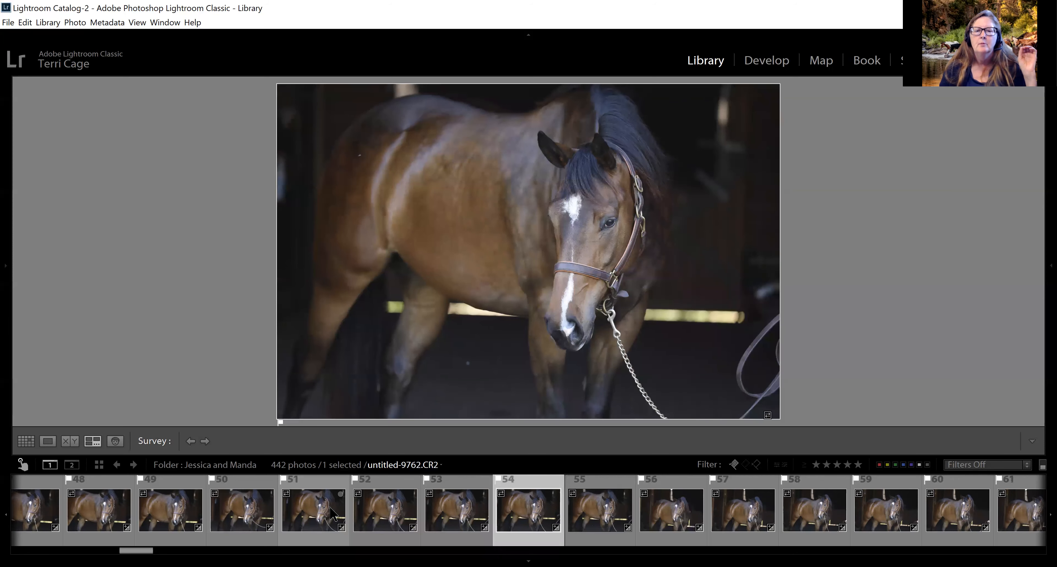
pyautogui.press('Right')
pyautogui.press('Right')
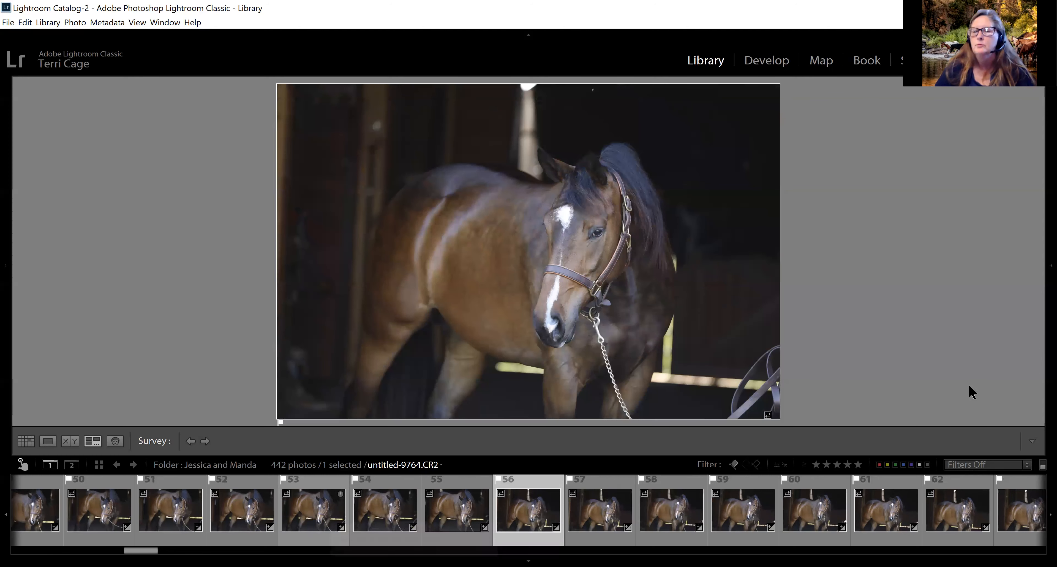
pyautogui.click(814, 515)
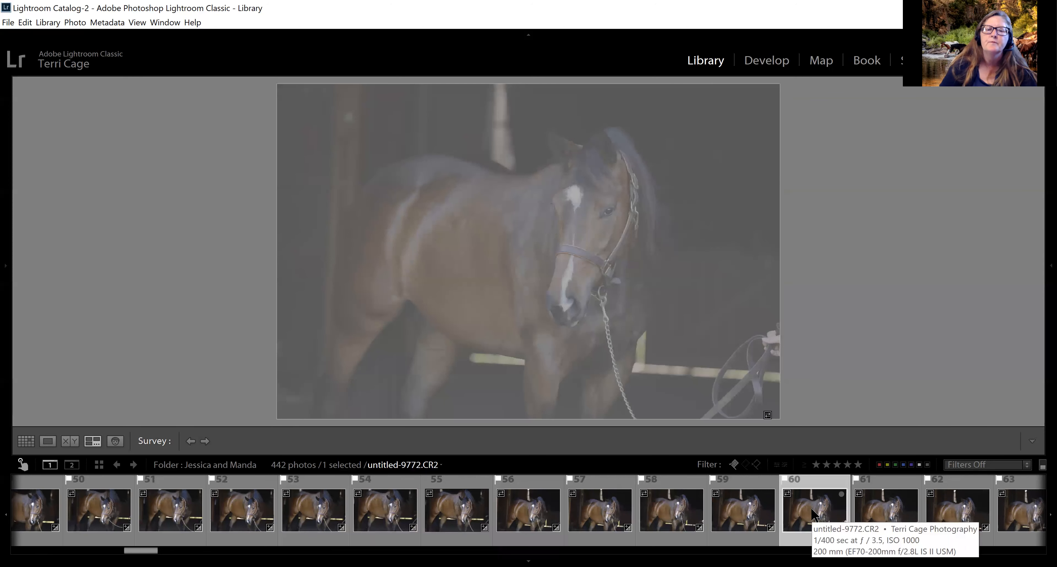
pyautogui.press('Right')
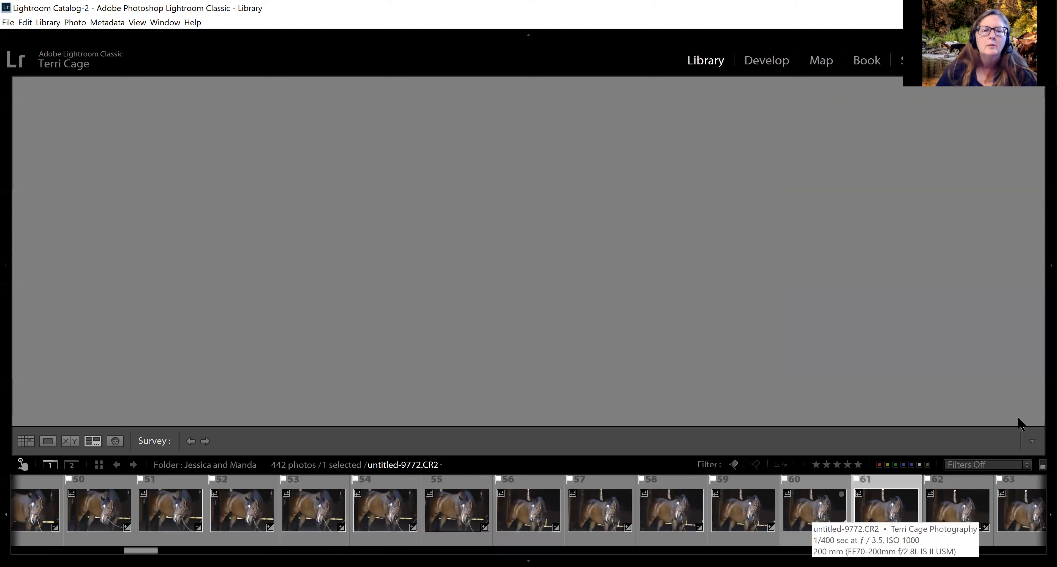
pyautogui.press('Right')
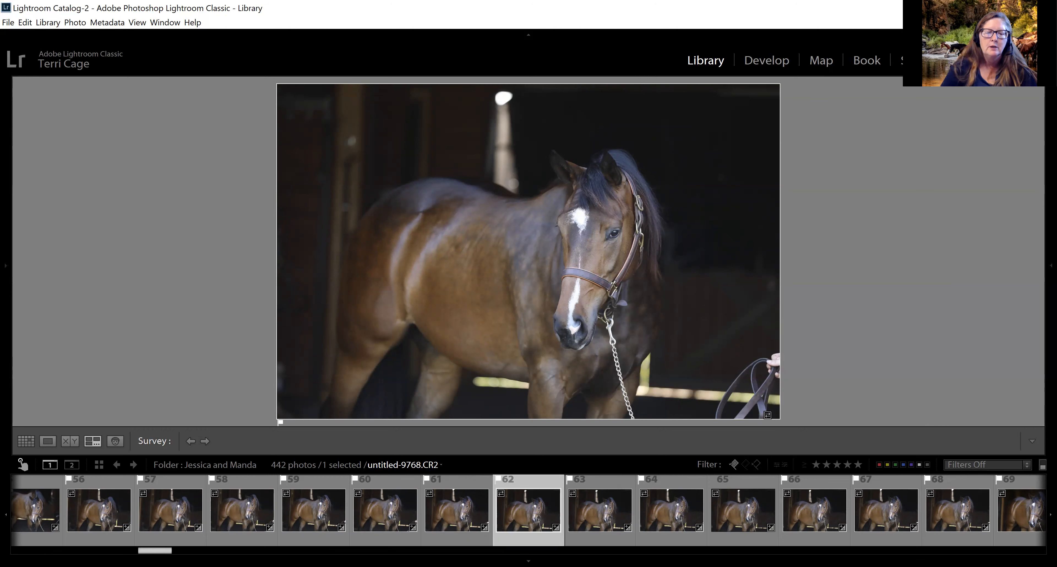
# View the bay horse's head shot at photo 76 and the vertical front-facing shots from photo 81 onward.
pyautogui.click(202, 550)
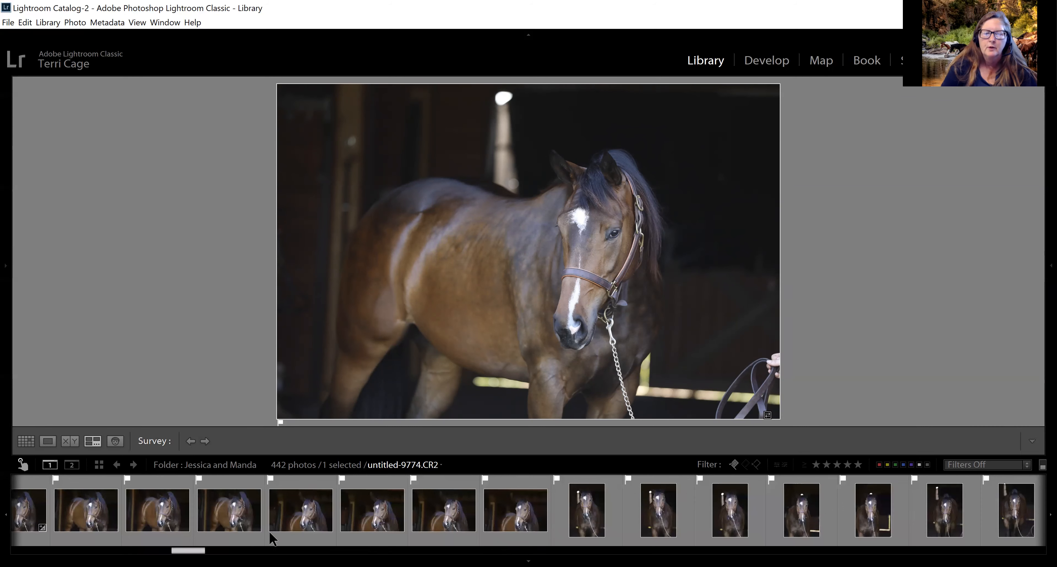
pyautogui.click(541, 524)
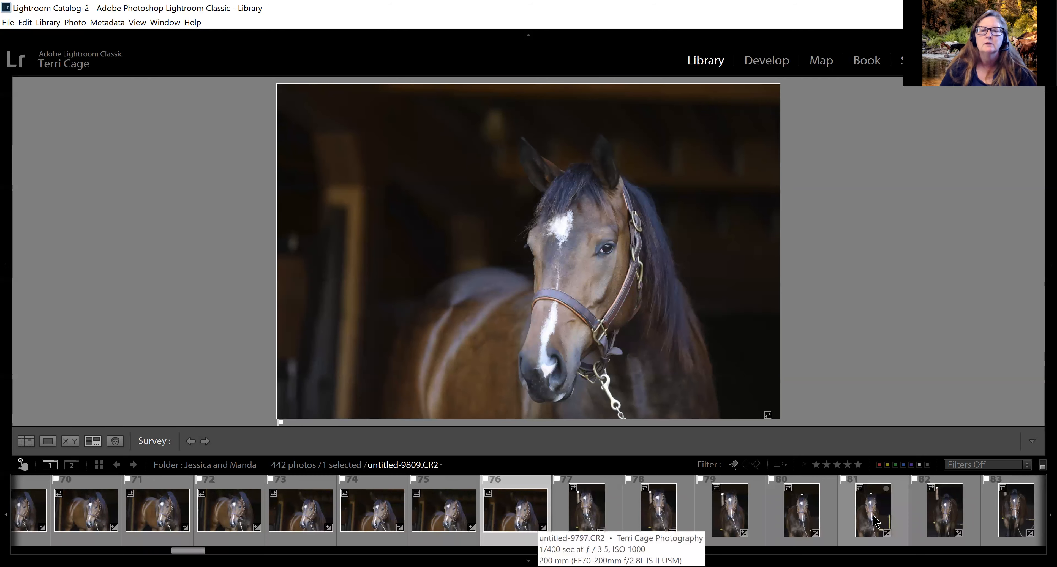
pyautogui.click(875, 522)
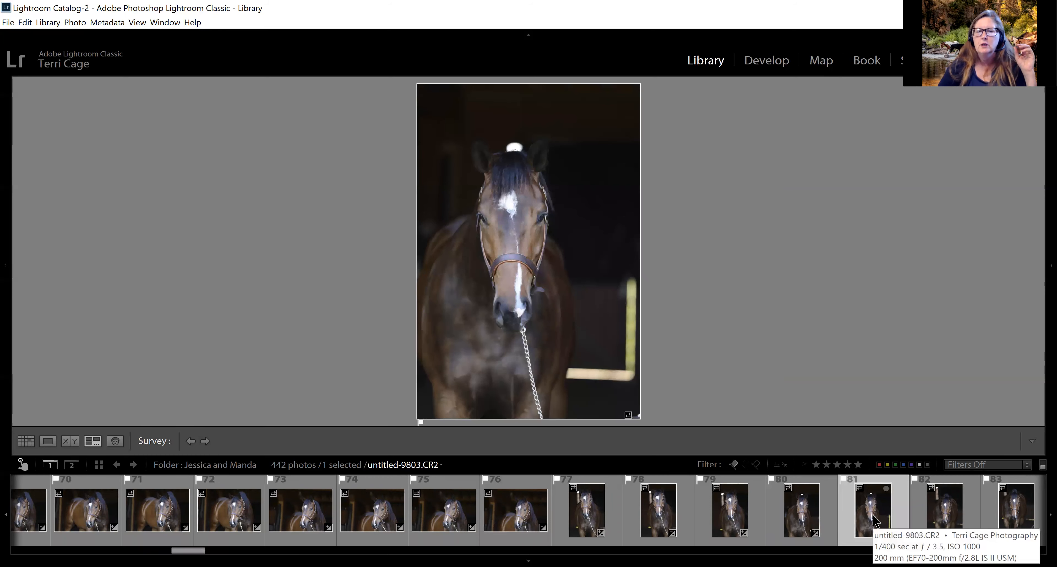
pyautogui.press('Right')
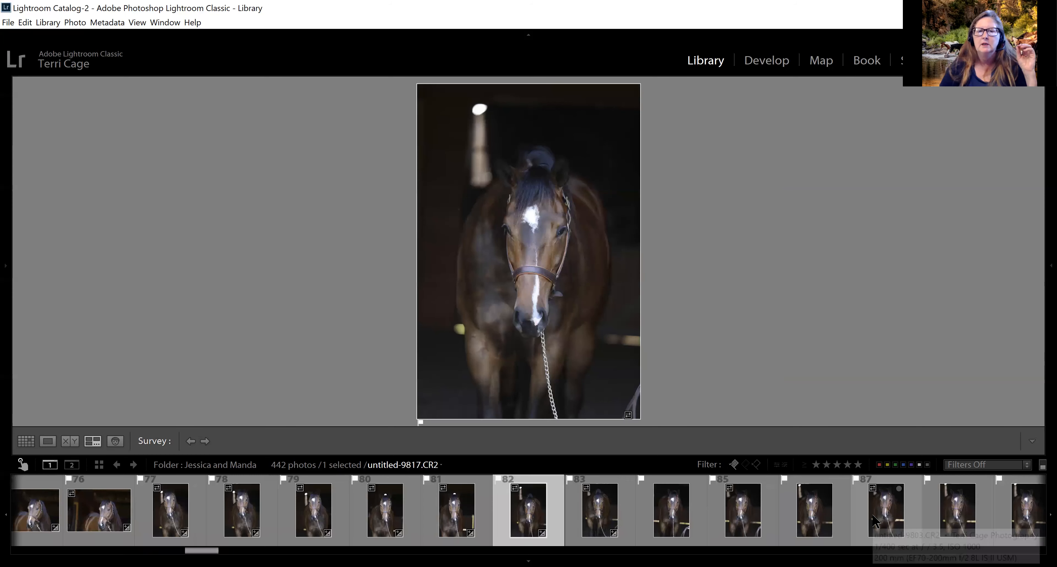
pyautogui.press('Right')
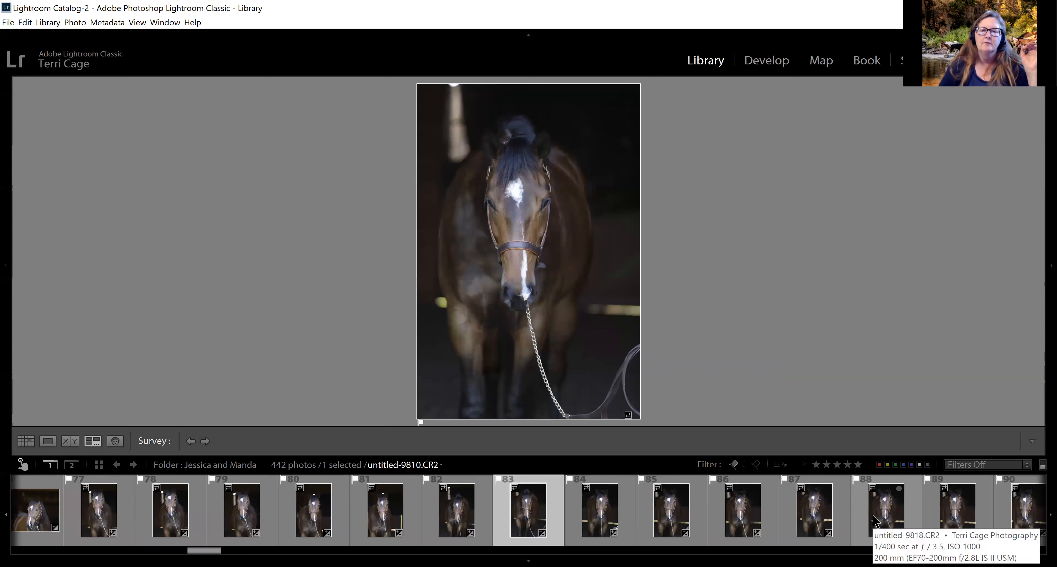
pyautogui.press('Right')
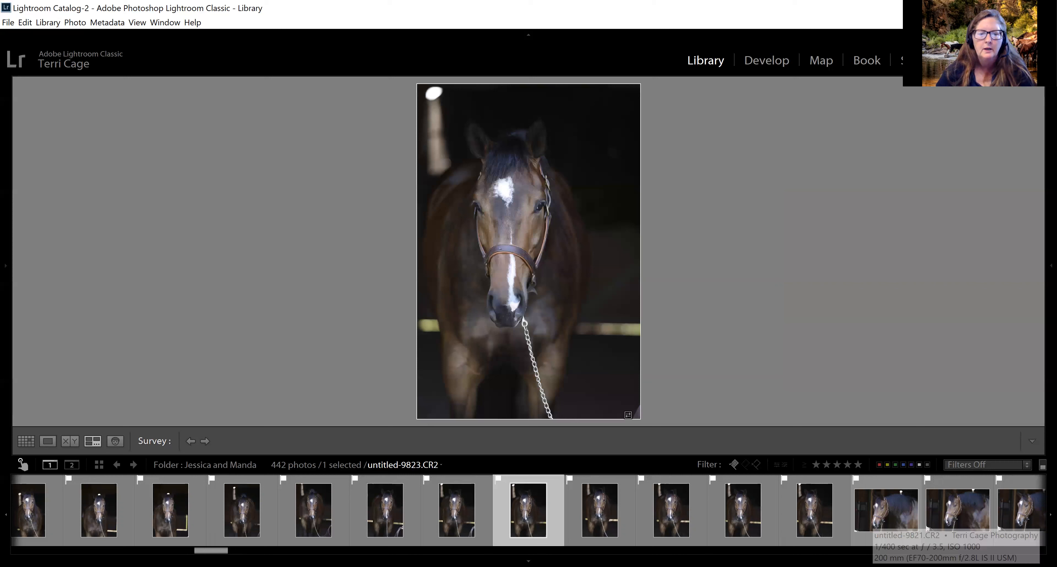
# Examine the brown-and-white paint horse's close-up at photo 233 and its full-body shots from photo 225 back to 222.
pyautogui.moveTo(211, 550); pyautogui.dragTo(556, 551)
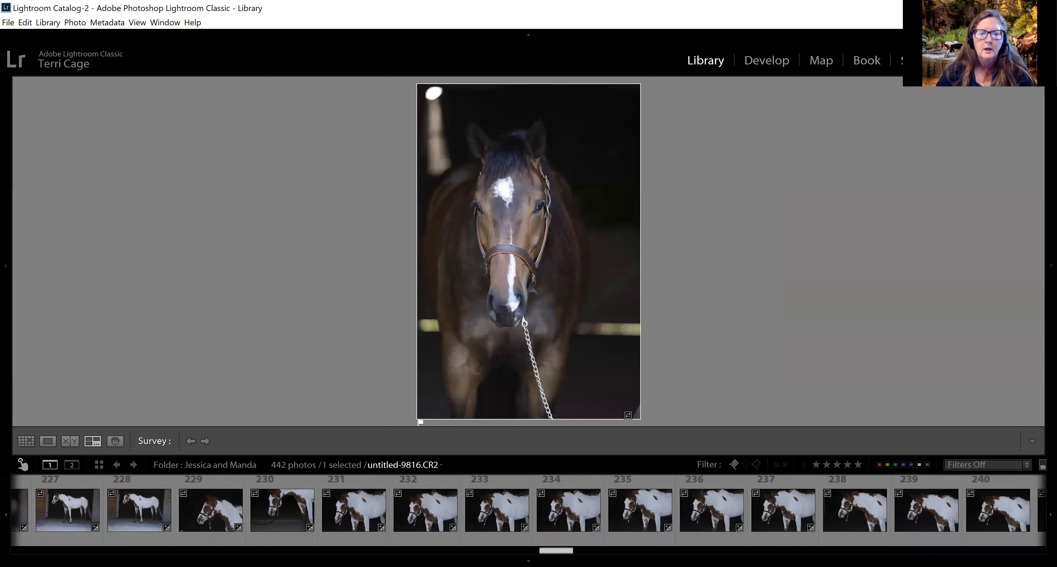
pyautogui.click(494, 530)
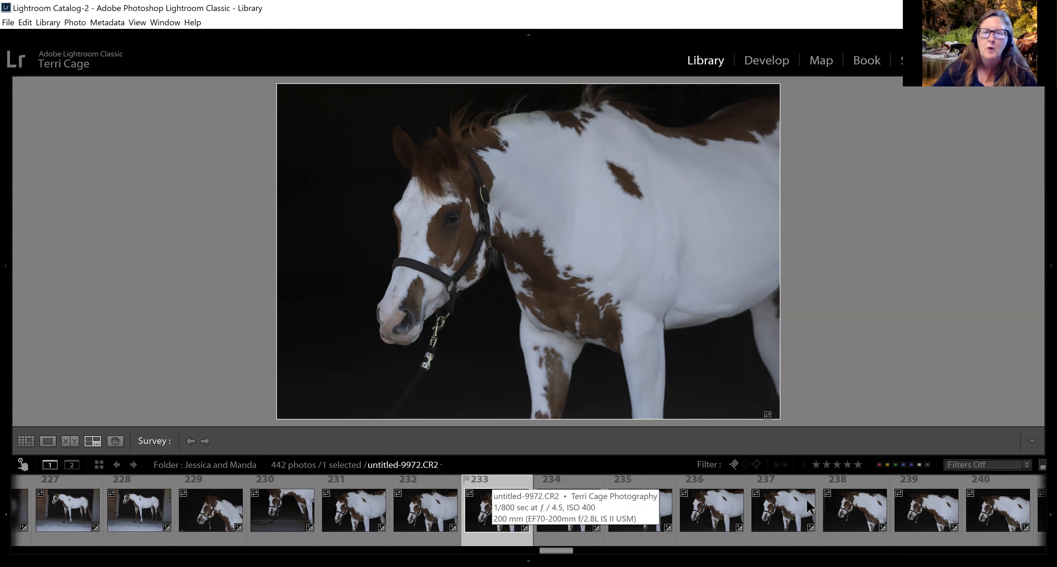
pyautogui.hscroll(-7, 436, 520)
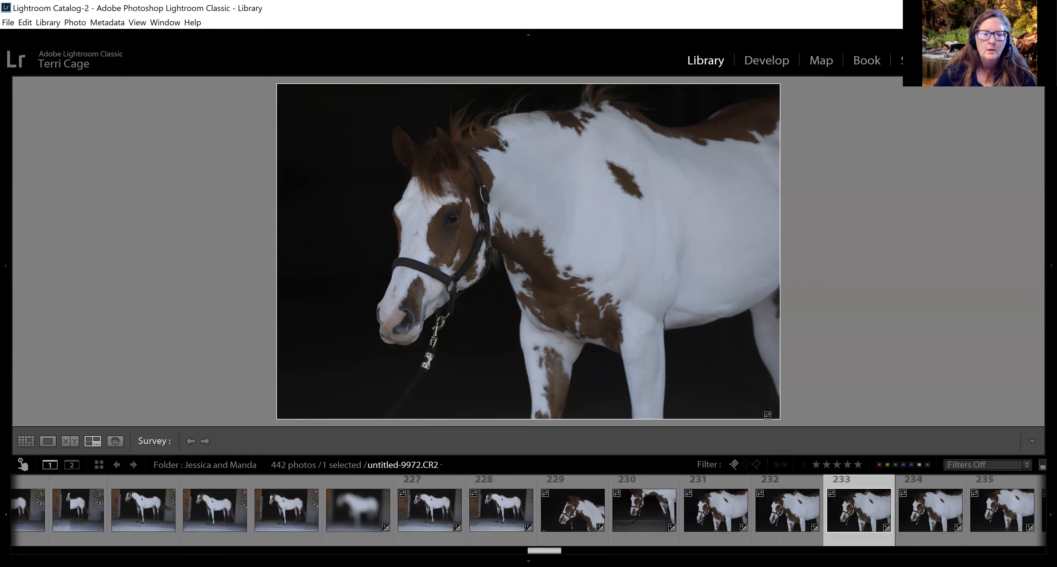
pyautogui.click(436, 520)
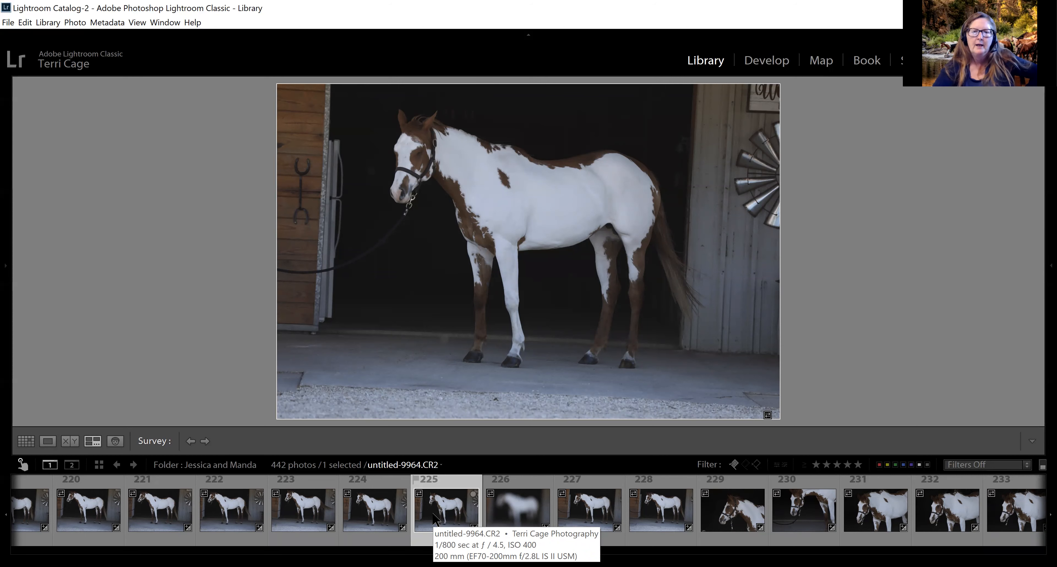
pyautogui.press('Left')
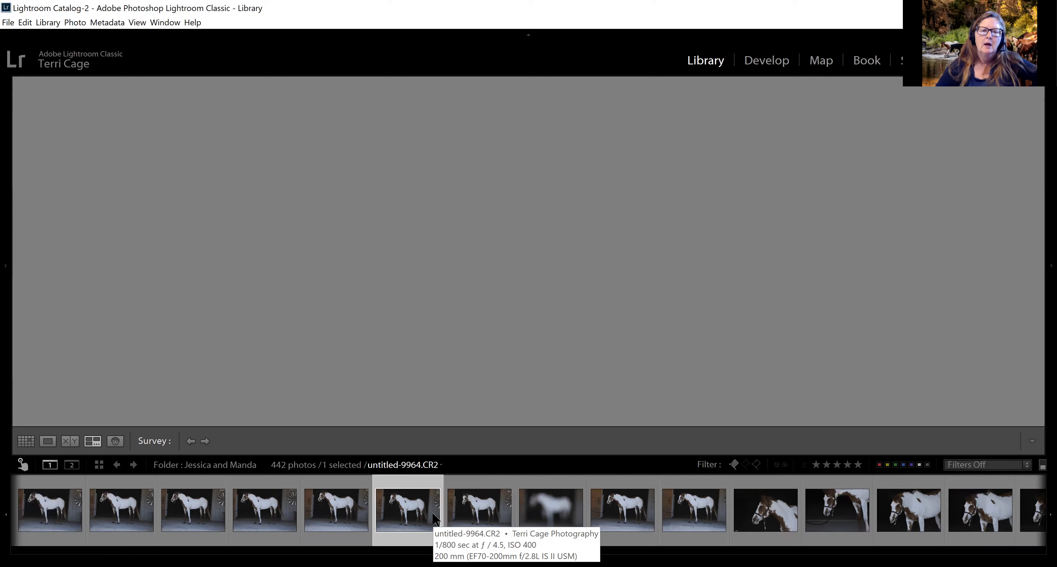
pyautogui.press('Left')
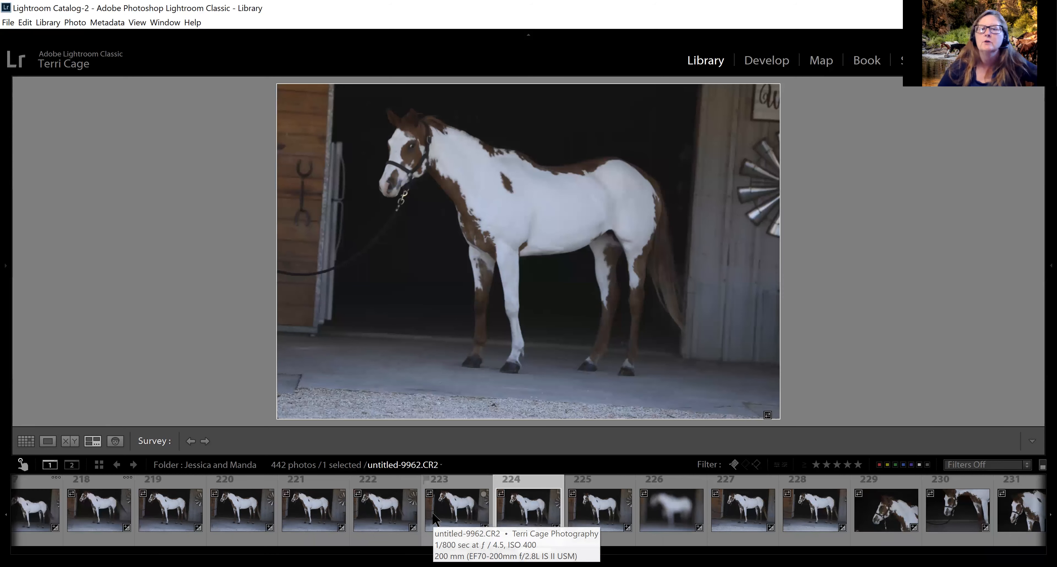
pyautogui.press('Left')
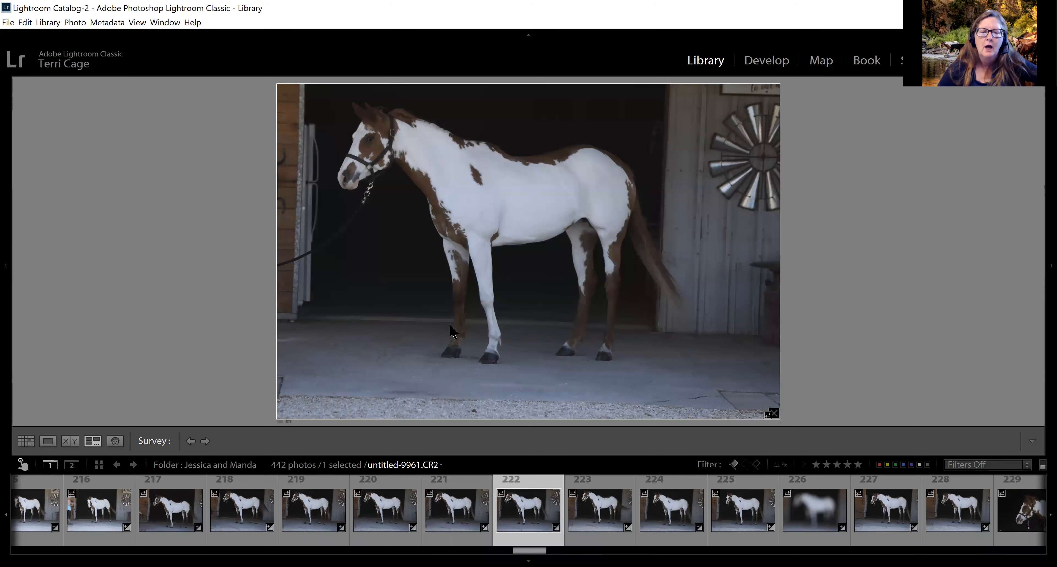
# View the paint horse's full-body shots at photos 219 and 220 and its head-and-neck shots from photo 238 to 241.
pyautogui.click(304, 527)
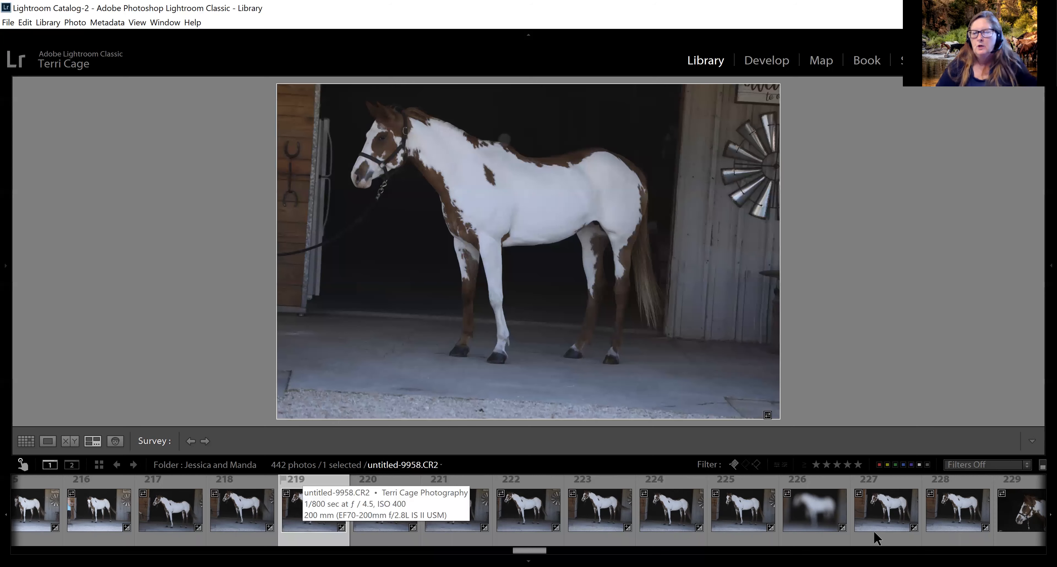
pyautogui.press('Right')
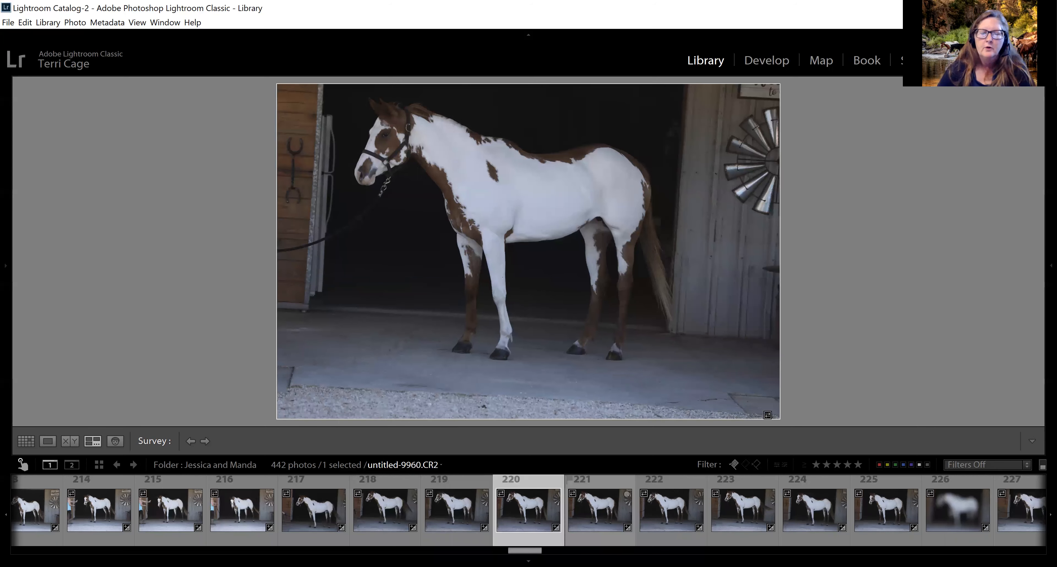
pyautogui.click(567, 552)
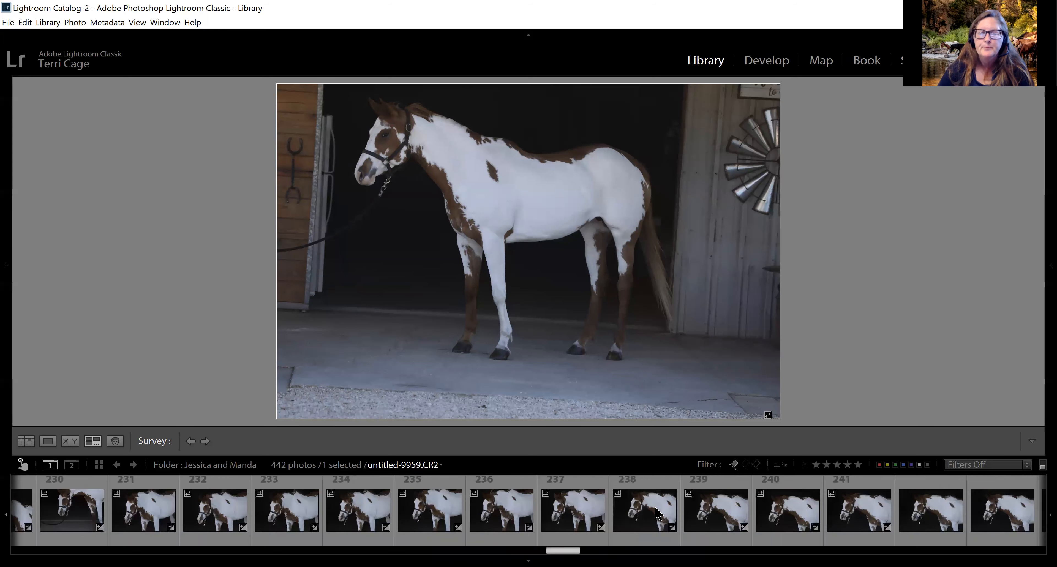
pyautogui.click(629, 521)
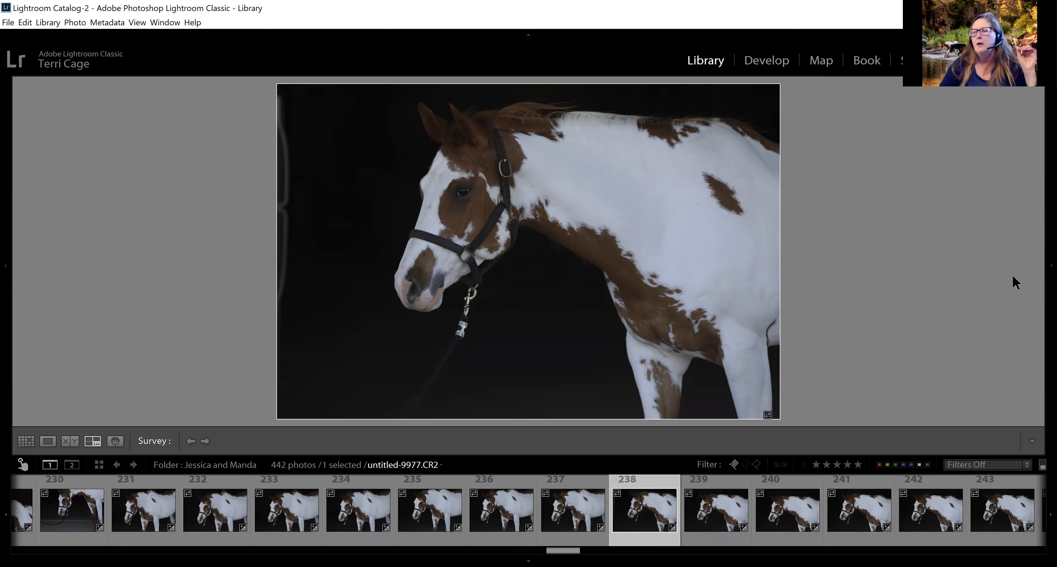
pyautogui.moveTo(1042, 271)
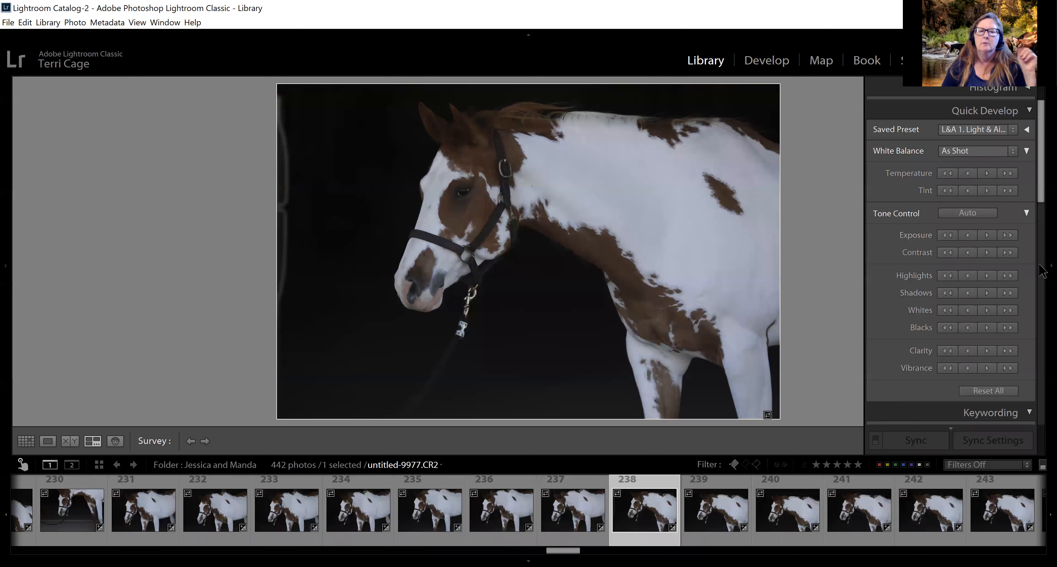
pyautogui.press('Right')
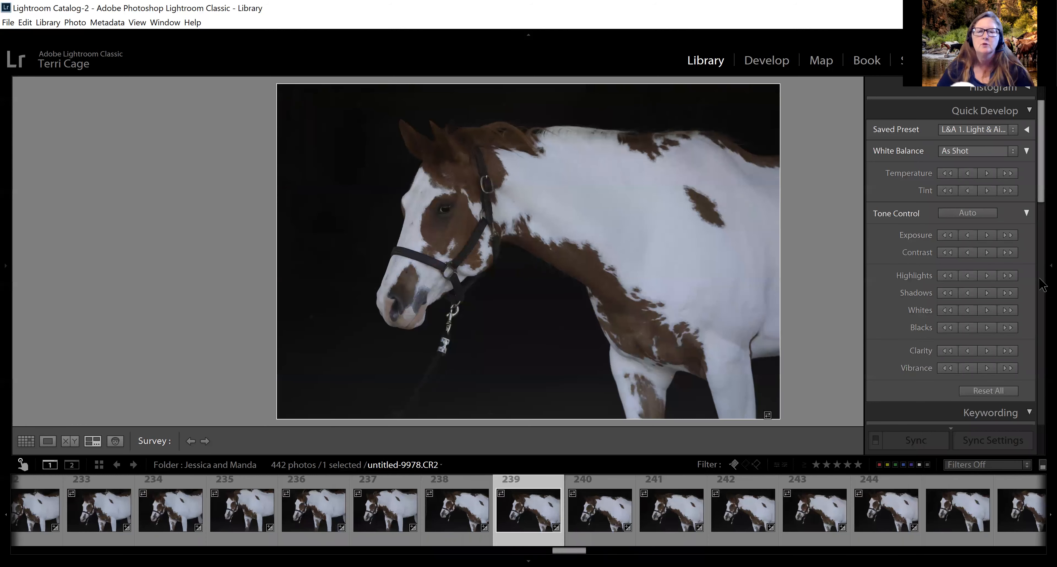
pyautogui.press('Right')
pyautogui.press('Right')
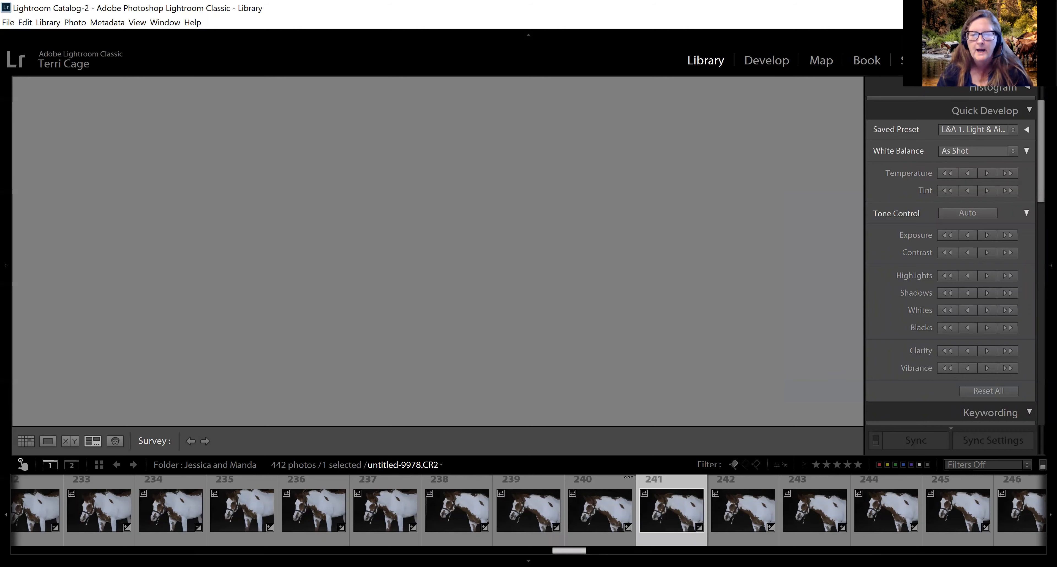
# View the paint horse's vertical front-facing shot at photo 290 and its side-facing head-and-neck shot at photo 244.
pyautogui.moveTo(571, 551); pyautogui.dragTo(596, 551)
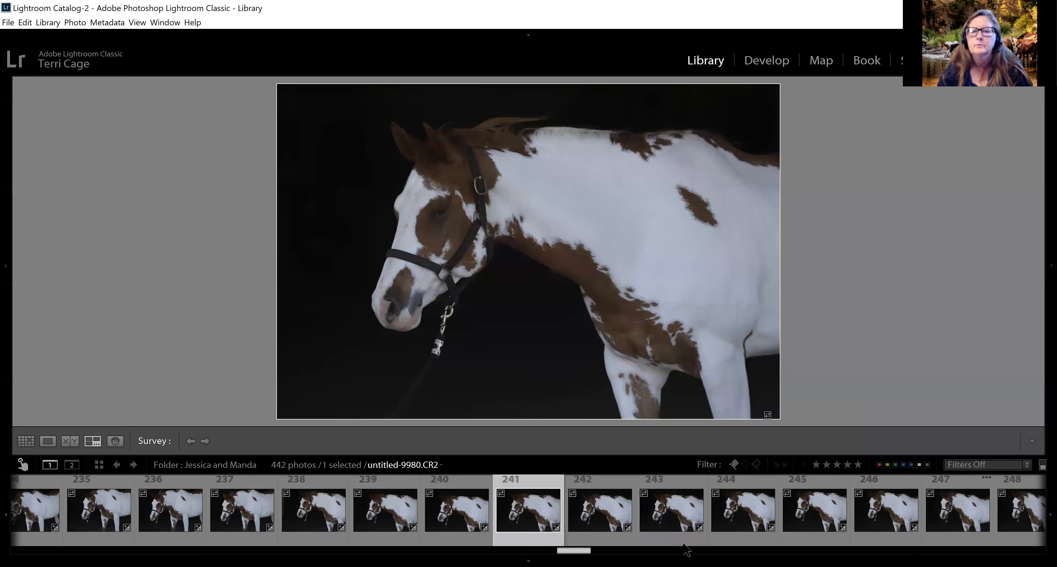
pyautogui.scroll(-5, 689, 542)
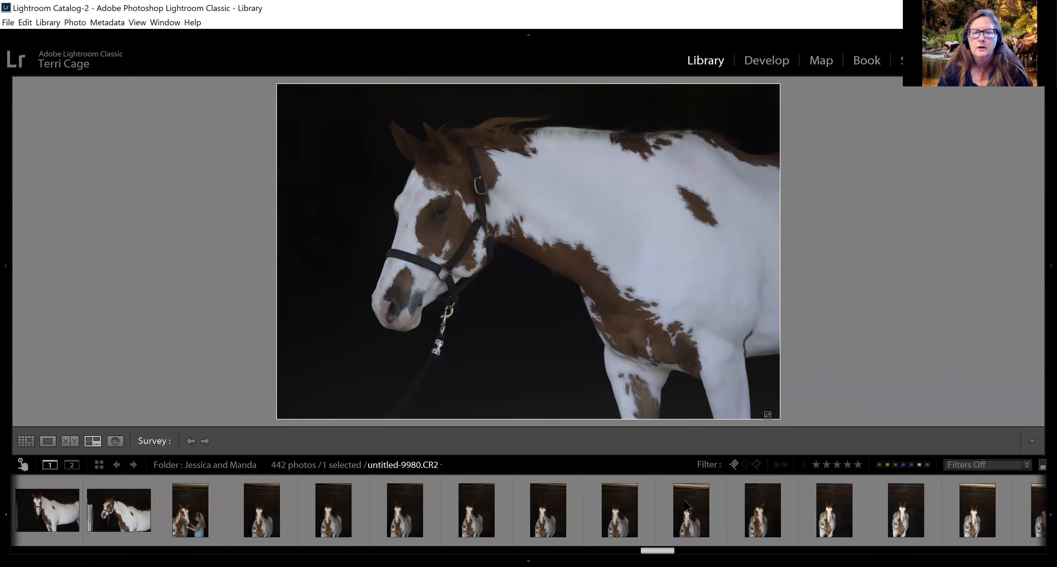
pyautogui.scroll(-1, 688, 506)
pyautogui.scroll(-1, 329, 512)
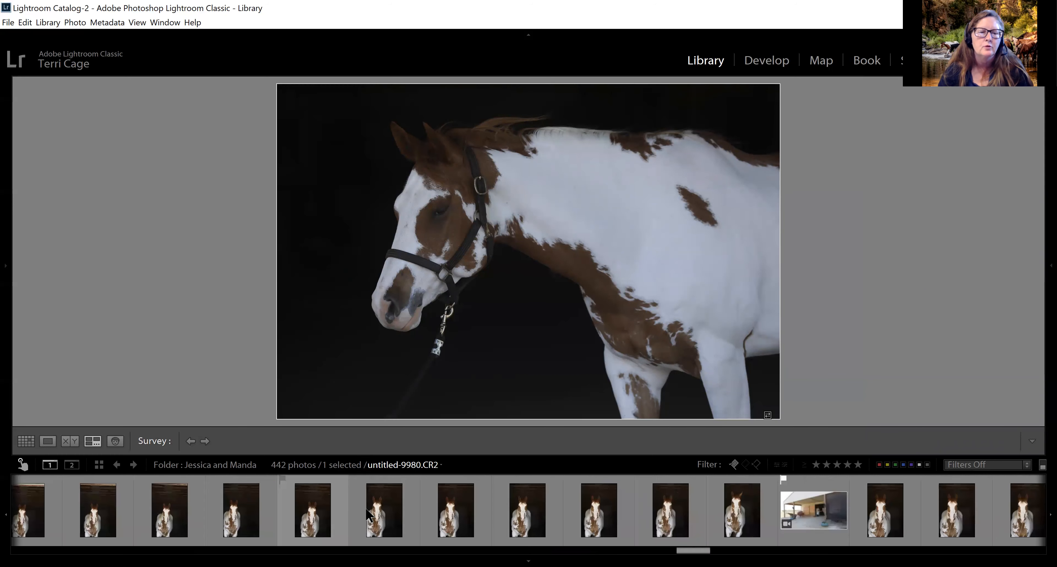
pyautogui.click(380, 516)
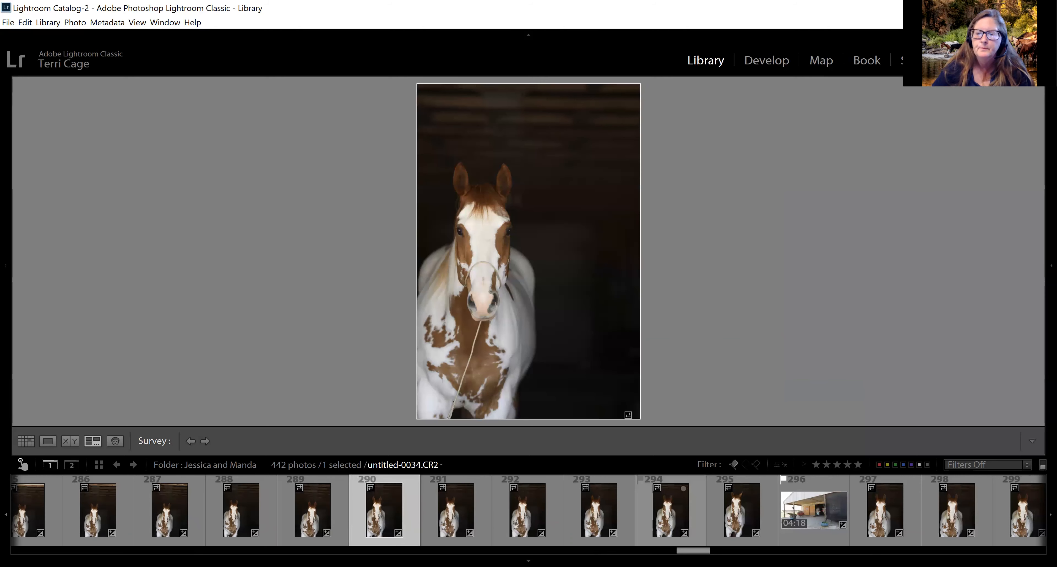
pyautogui.moveTo(691, 550); pyautogui.dragTo(606, 550)
pyautogui.scroll(3, 529, 525)
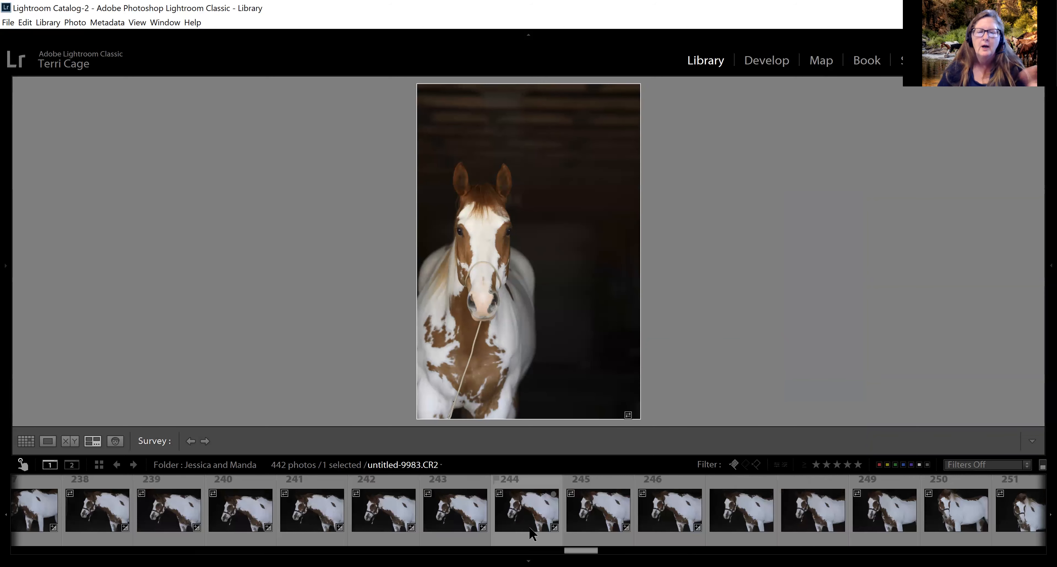
pyautogui.click(531, 533)
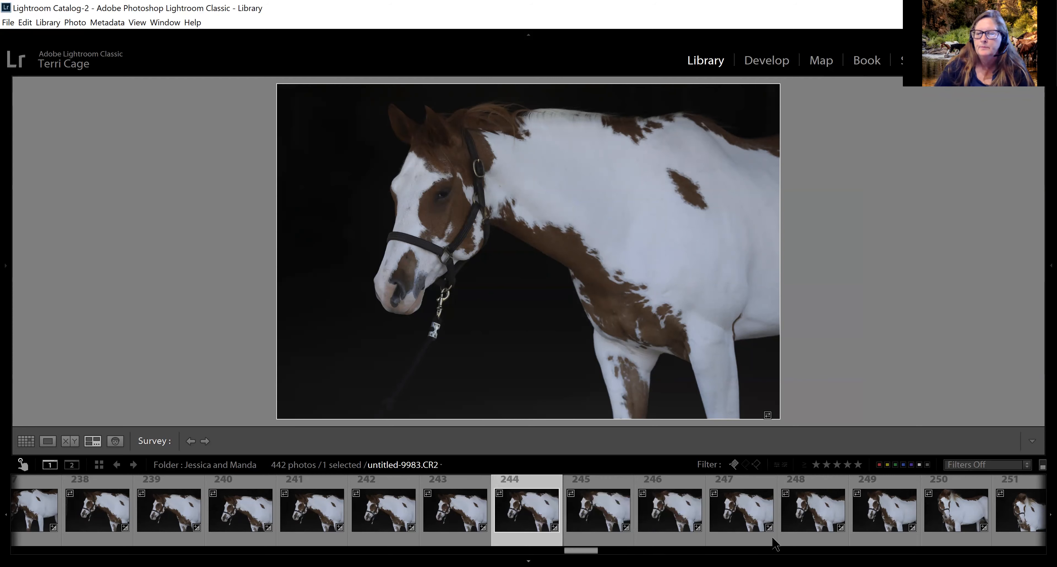
# Compare the paint horse's turned-head poses against the dark background at photos 328 and 327.
pyautogui.scroll(-10, 796, 504)
pyautogui.click(797, 505)
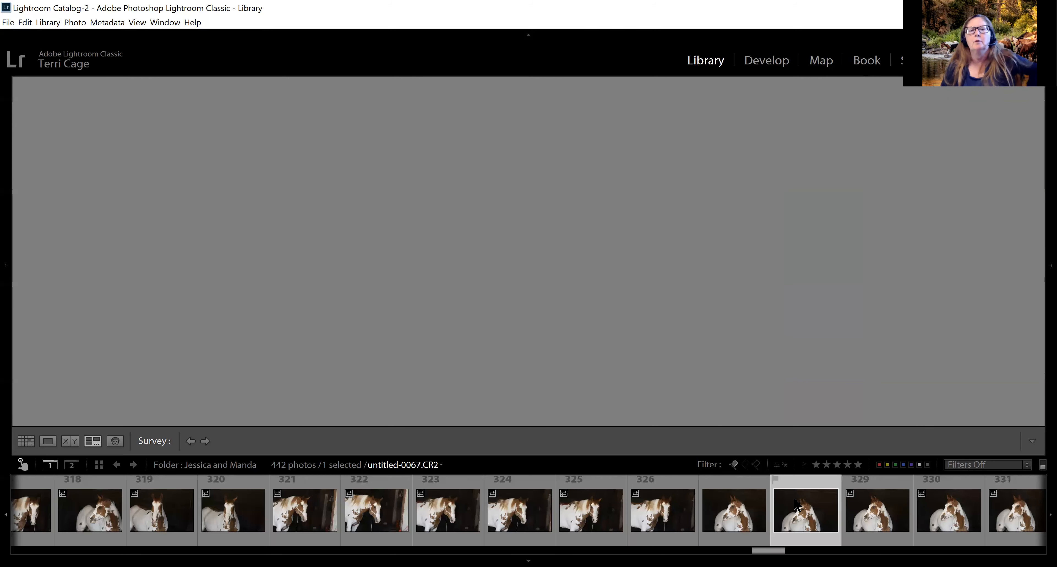
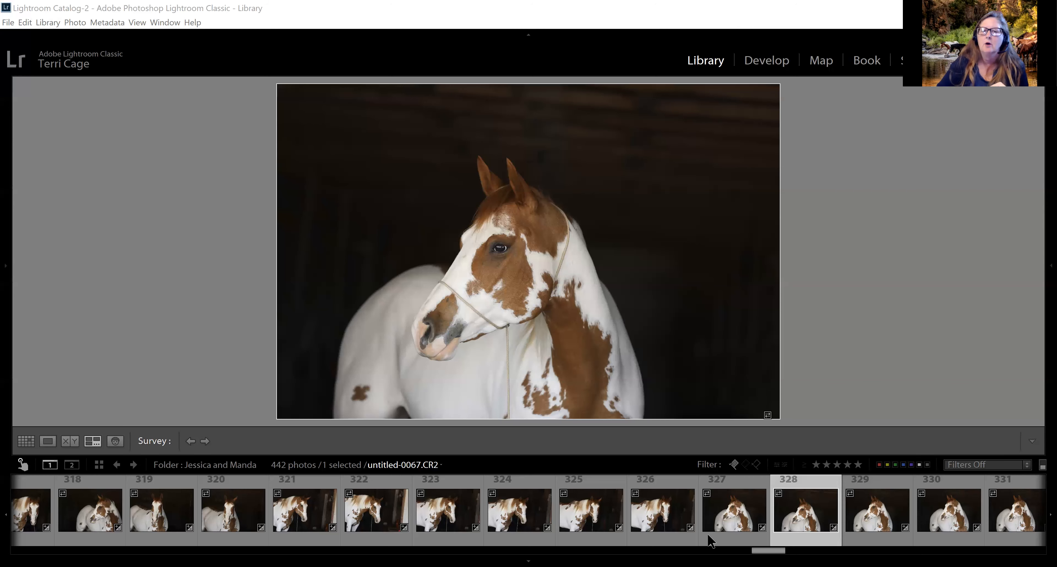
pyautogui.click(718, 525)
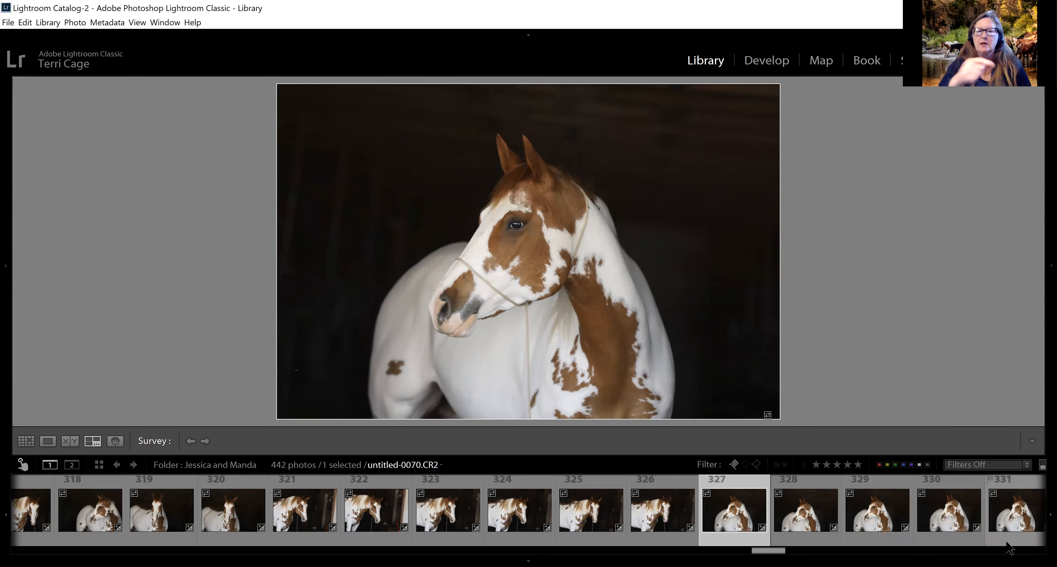
pyautogui.click(791, 508)
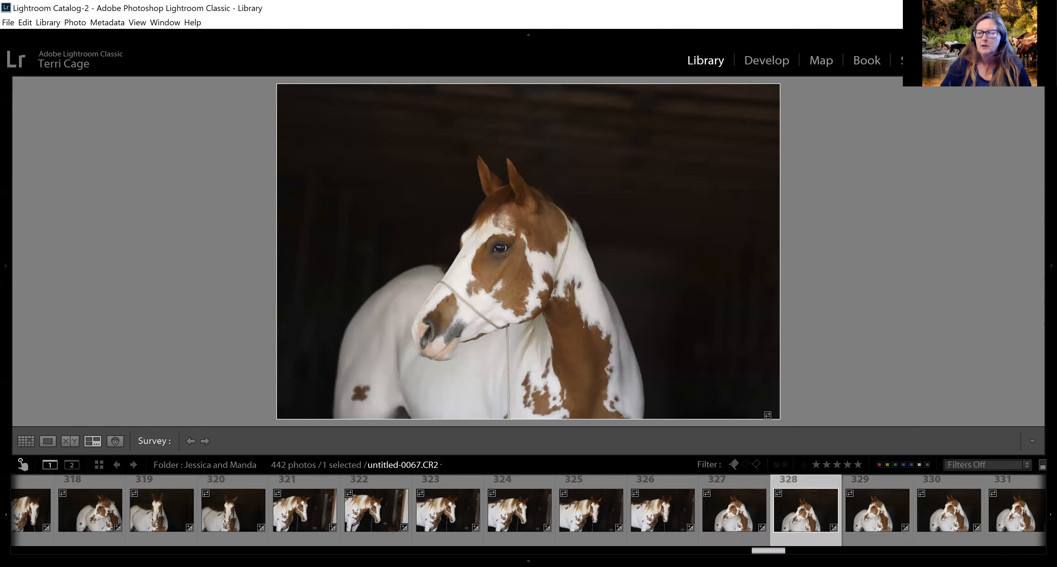
# Examine the vertical detail shots near the folder's end: the muzzle close-ups at photos 440 and 441 and the lowered-head poses at 433 and 434.
pyautogui.scroll(-10, 529, 510)
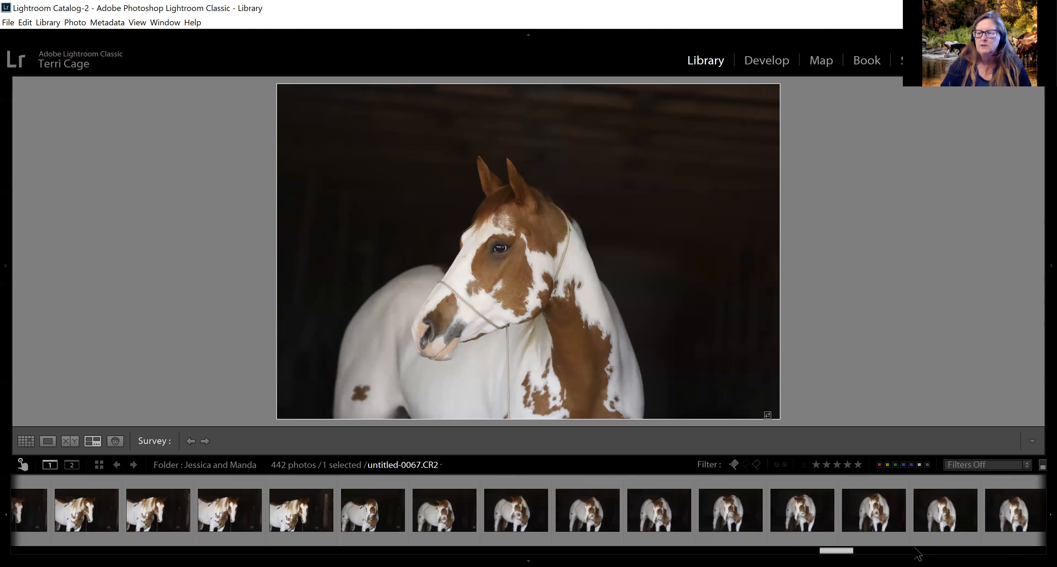
pyautogui.scroll(-5, 965, 549)
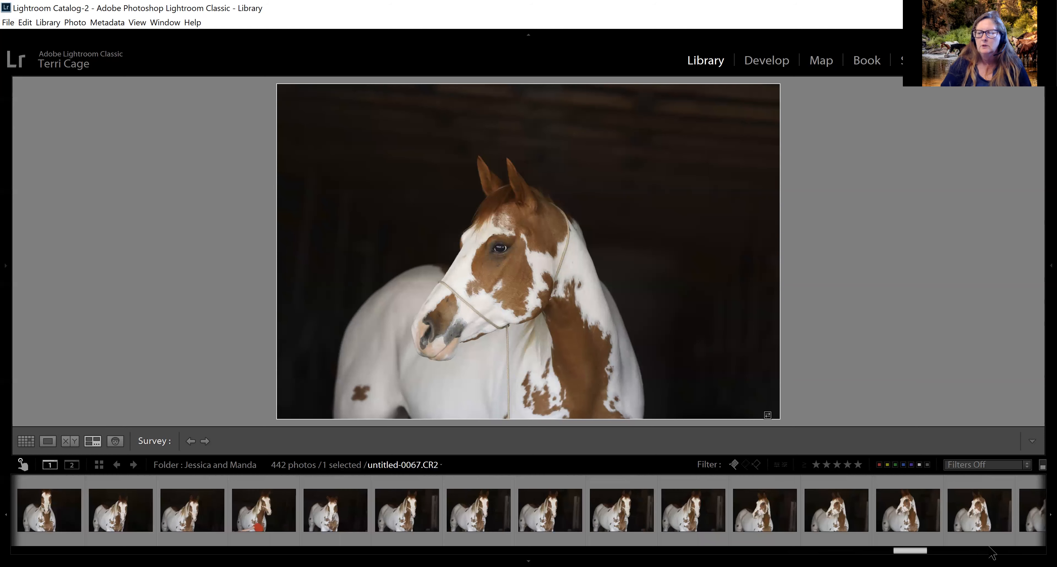
pyautogui.scroll(-5, 997, 553)
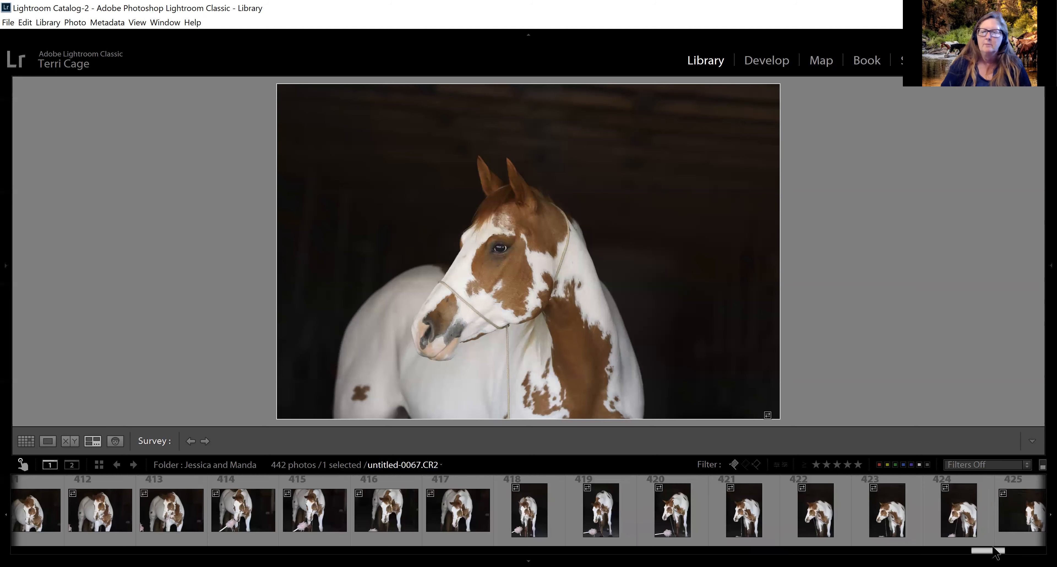
pyautogui.click(1028, 550)
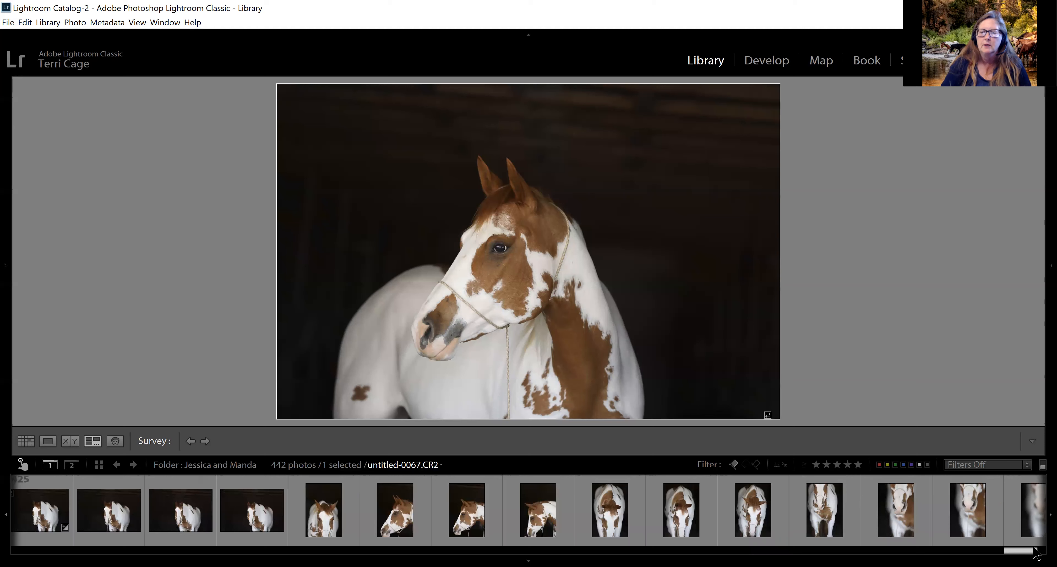
pyautogui.scroll(-2, 678, 526)
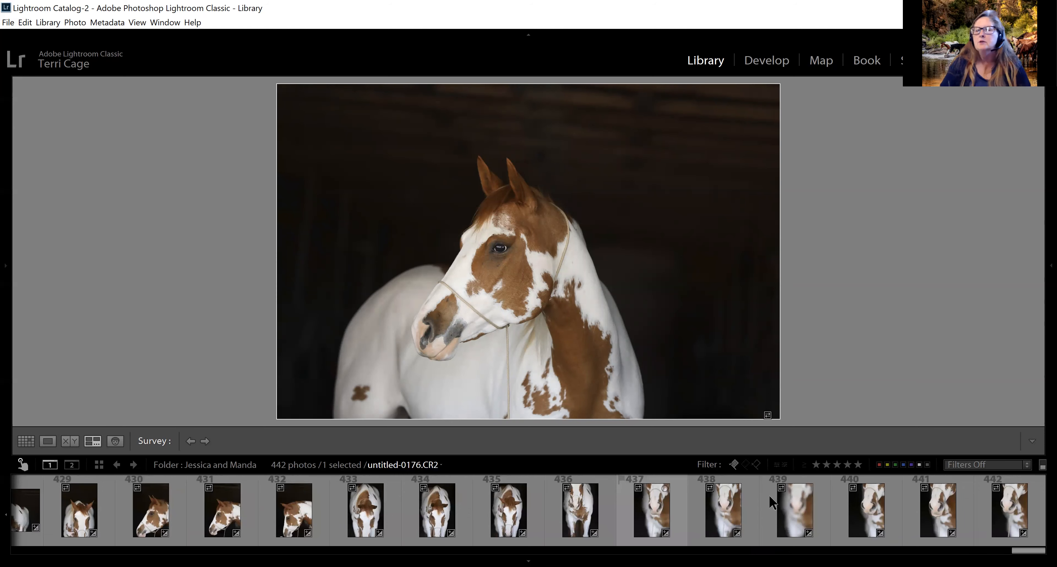
pyautogui.click(871, 512)
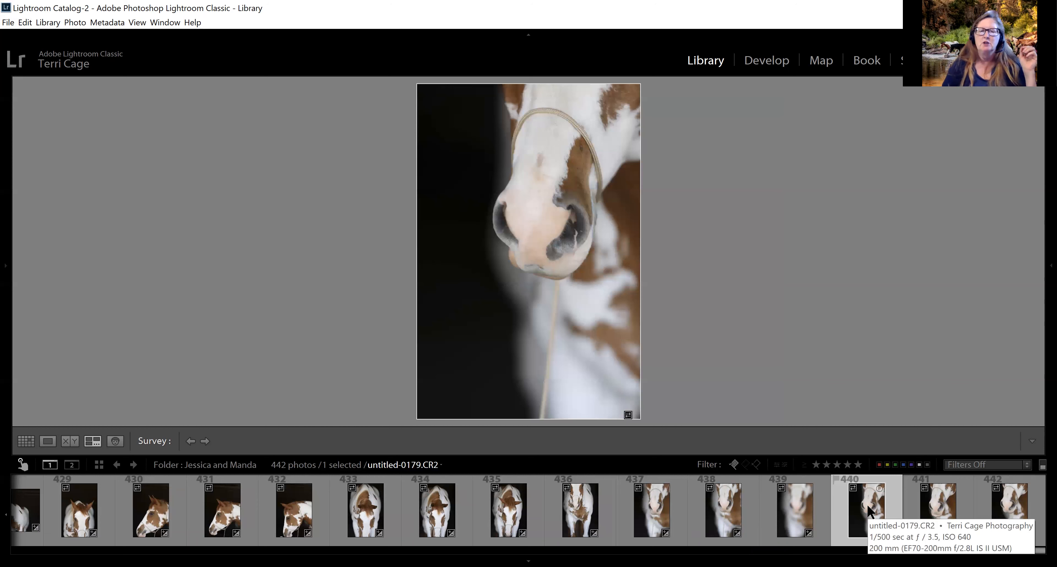
pyautogui.click(371, 526)
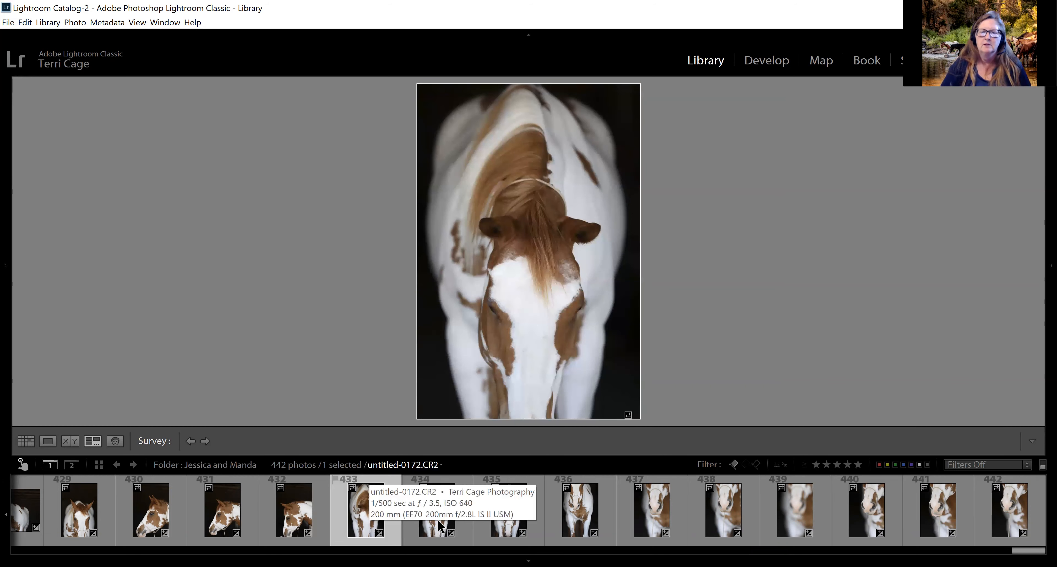
pyautogui.press('Right')
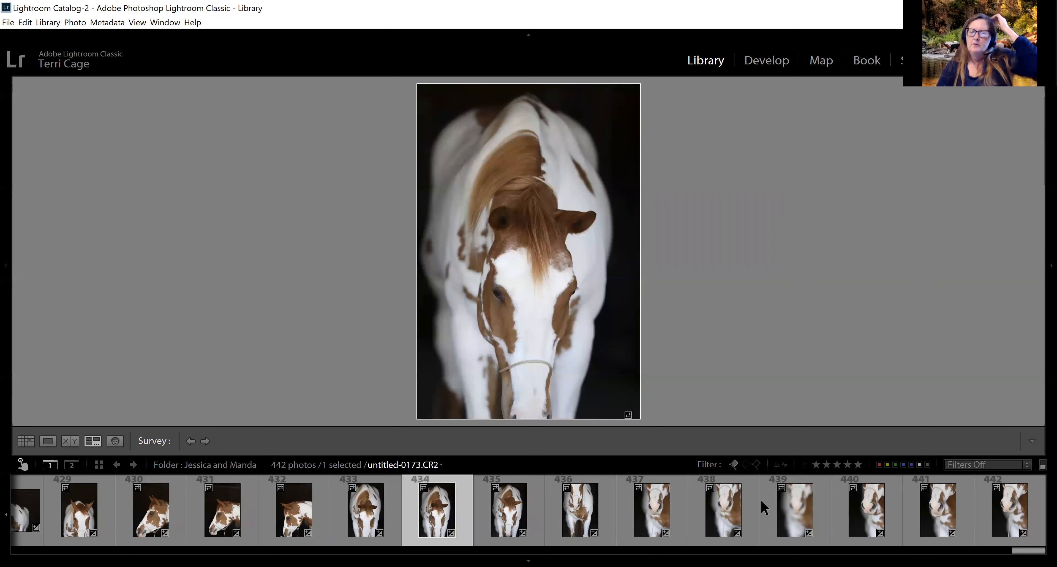
pyautogui.click(934, 508)
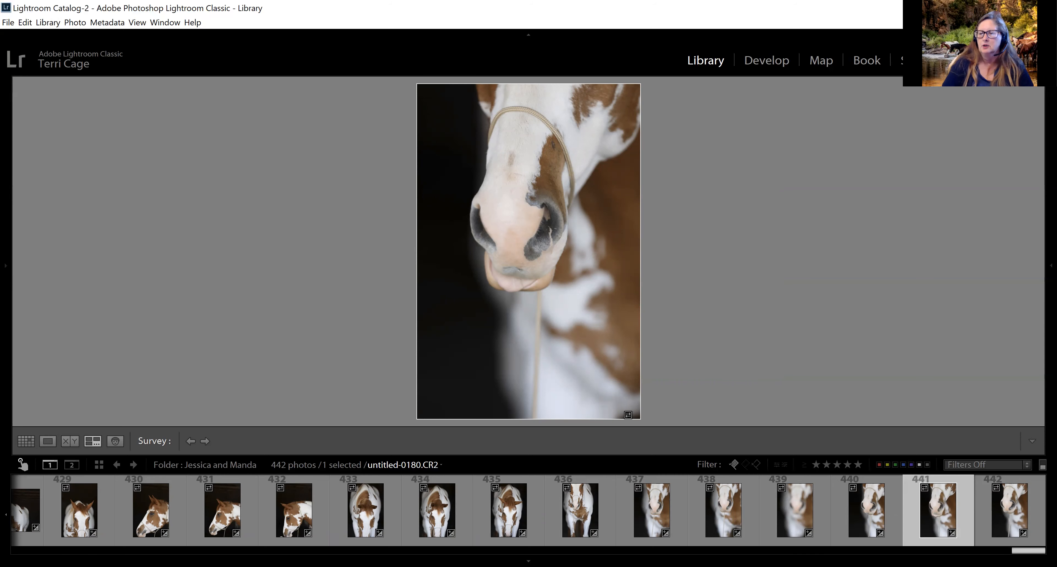
# View the paint horse's angled body shot with its head turned at photo 357.
pyautogui.moveTo(1029, 551); pyautogui.dragTo(848, 551)
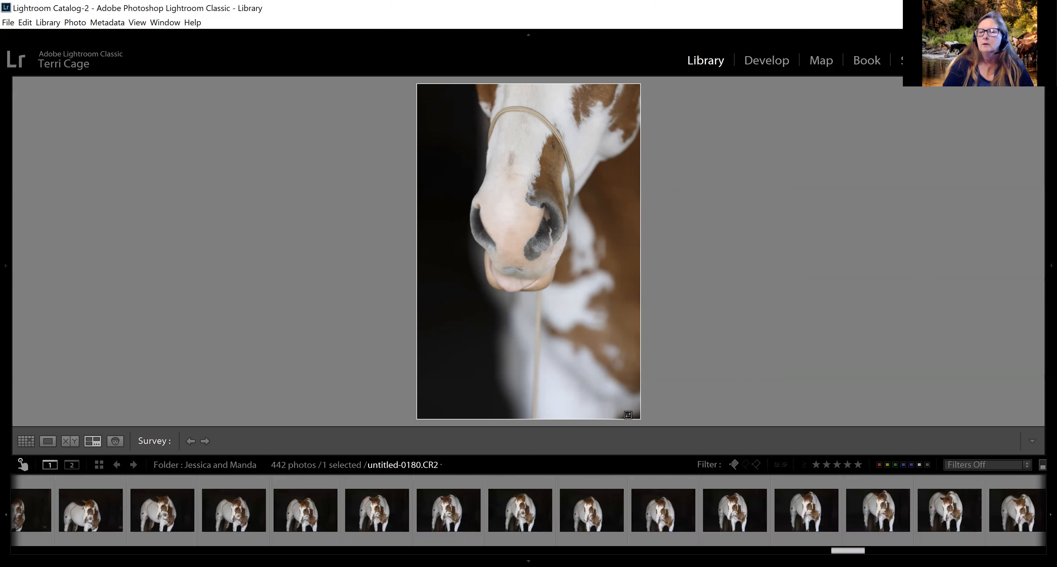
pyautogui.scroll(2, 785, 521)
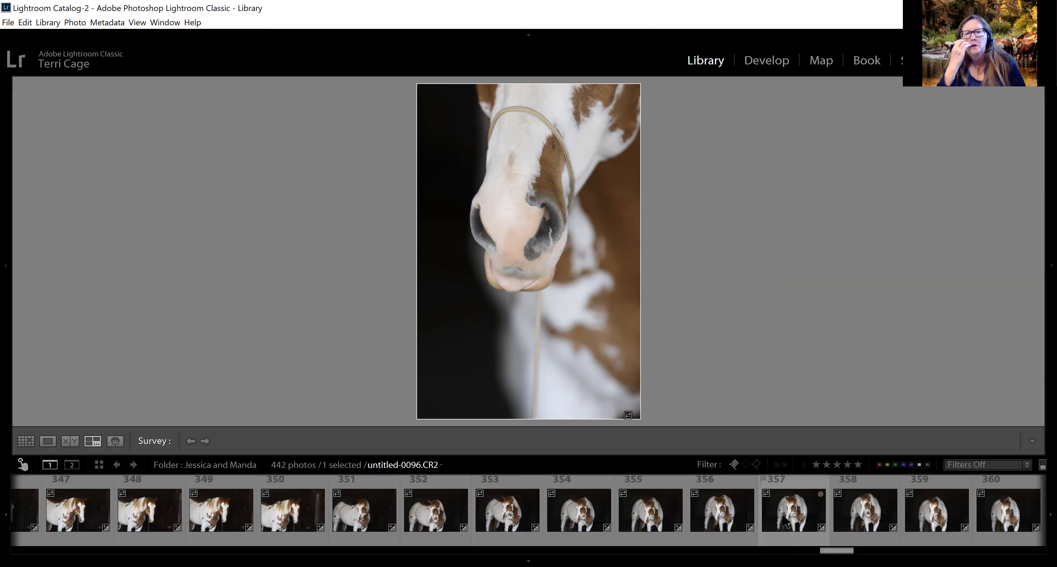
pyautogui.click(784, 521)
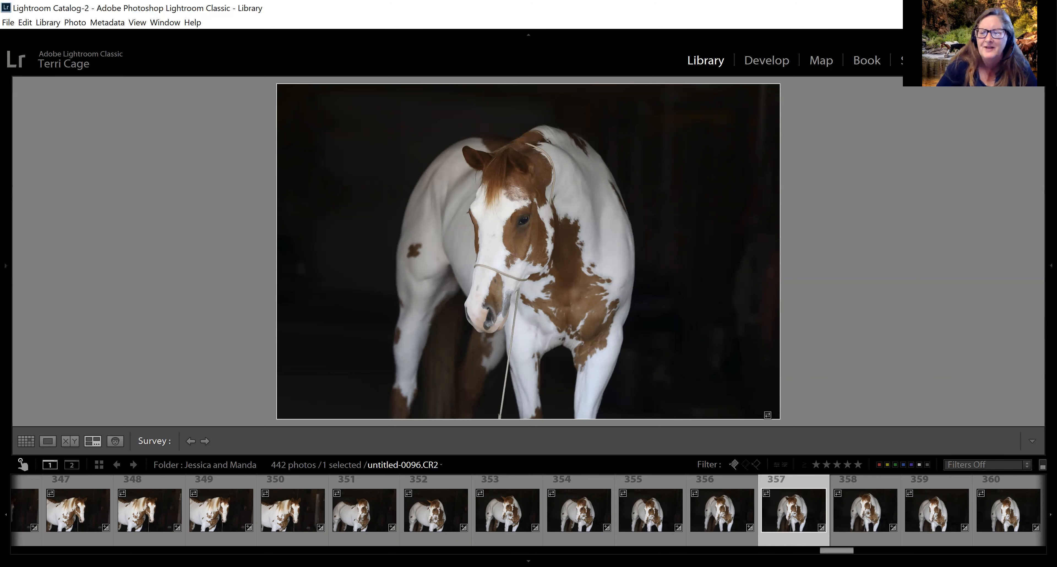
# Return to the start of the folder and view the bay horse's barn-door shots at photos 10 and 8.
pyautogui.moveTo(837, 551); pyautogui.dragTo(43, 550)
pyautogui.moveTo(6, 267)
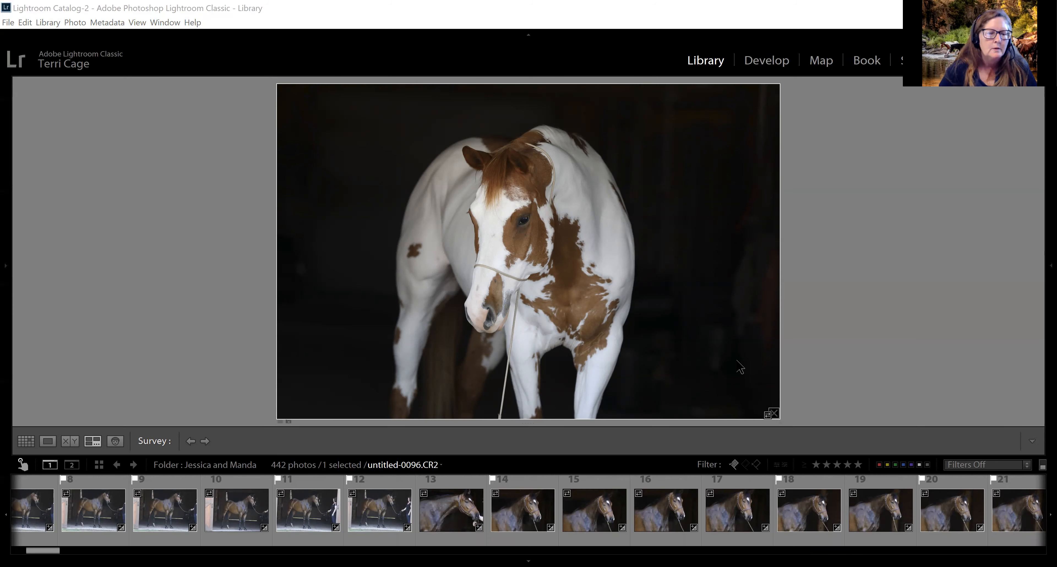
pyautogui.click(227, 531)
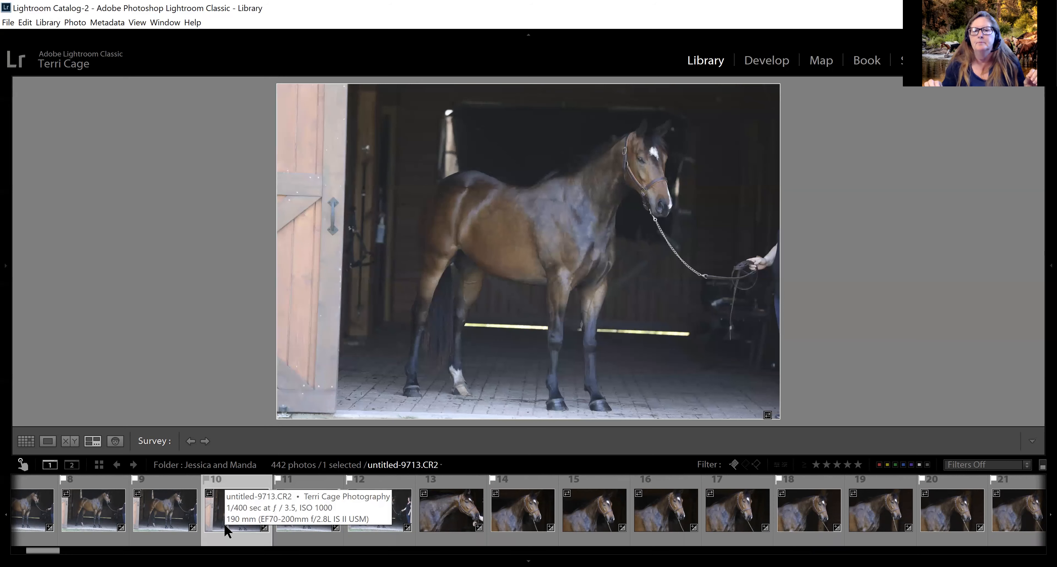
pyautogui.click(96, 531)
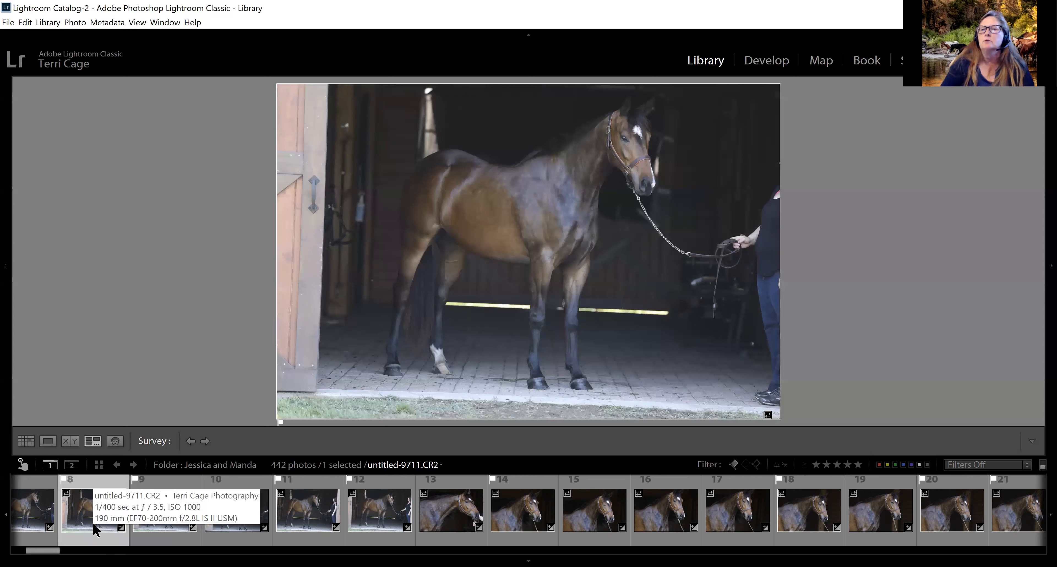
# Open the selected barn-door photo of the bay horse for editing in the Develop module.
pyautogui.click(766, 61)
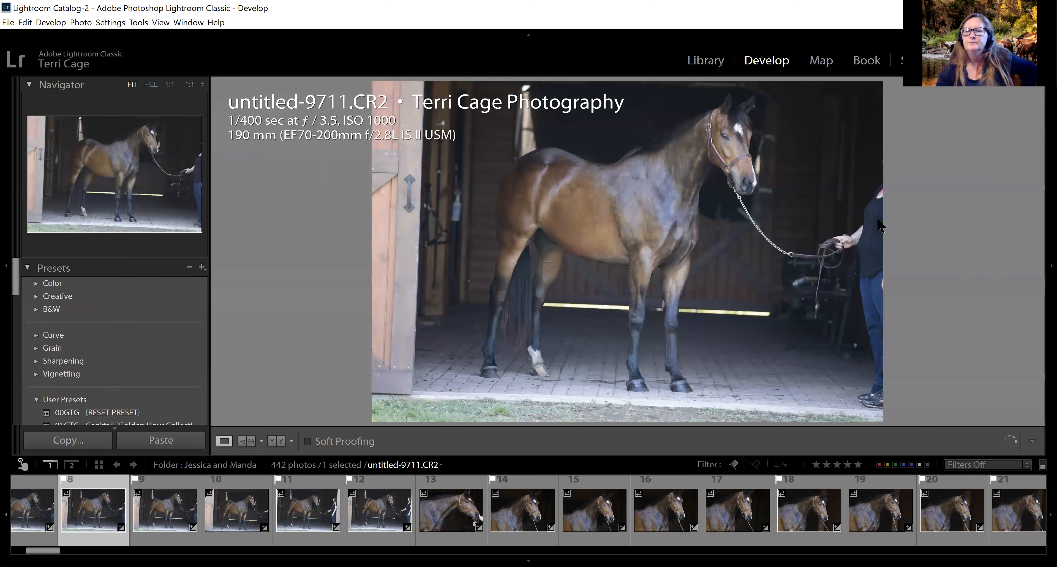
# Straighten the barn-door photo along the barn floor's front edge, rotate the crop counterclockwise, and apply it.
pyautogui.press('r')
pyautogui.click(881, 290)
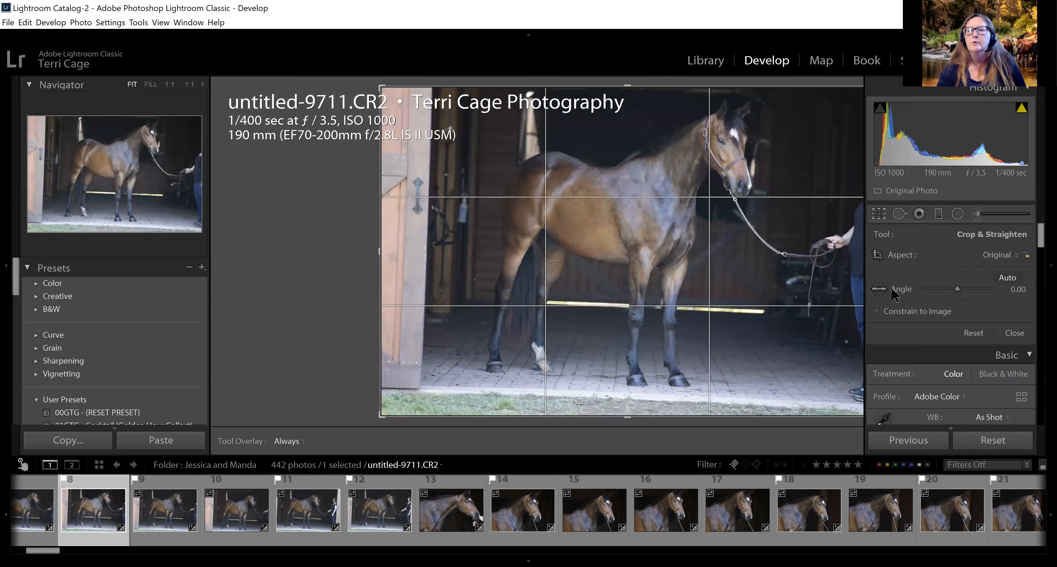
pyautogui.moveTo(419, 391); pyautogui.dragTo(871, 394)
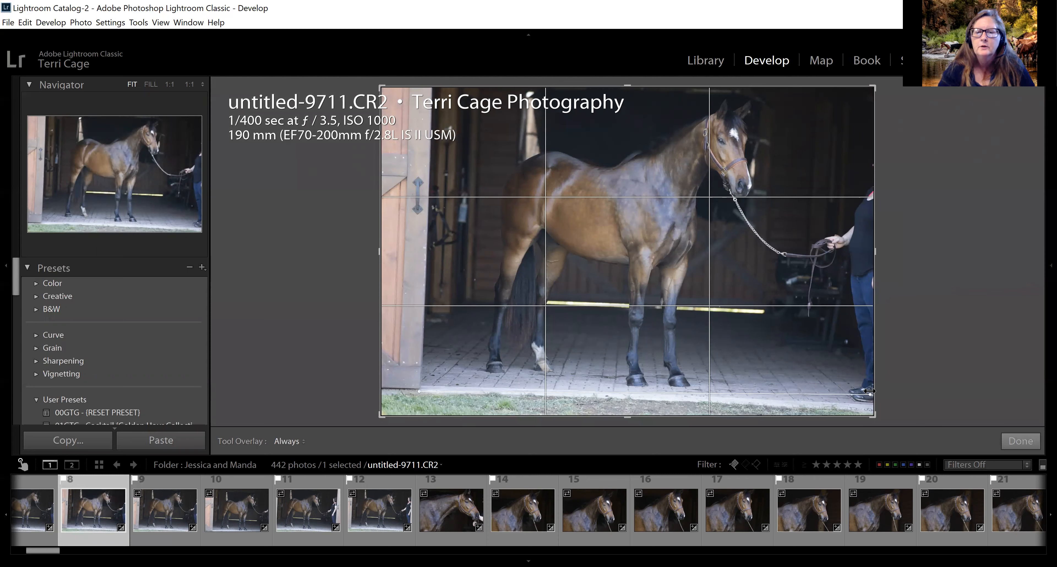
pyautogui.moveTo(870, 391); pyautogui.dragTo(870, 392)
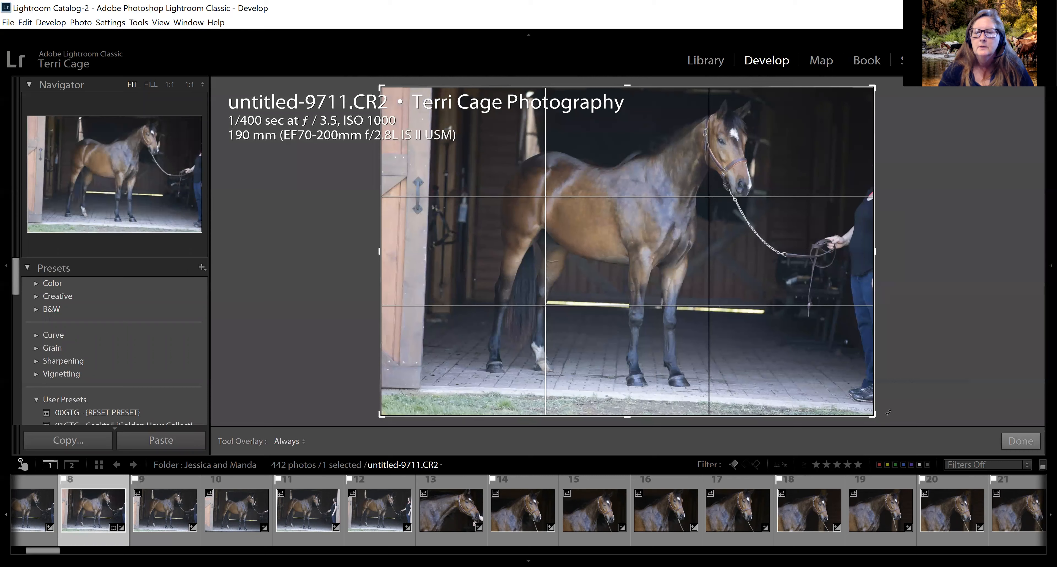
pyautogui.moveTo(890, 401); pyautogui.dragTo(899, 384)
pyautogui.moveTo(1044, 271)
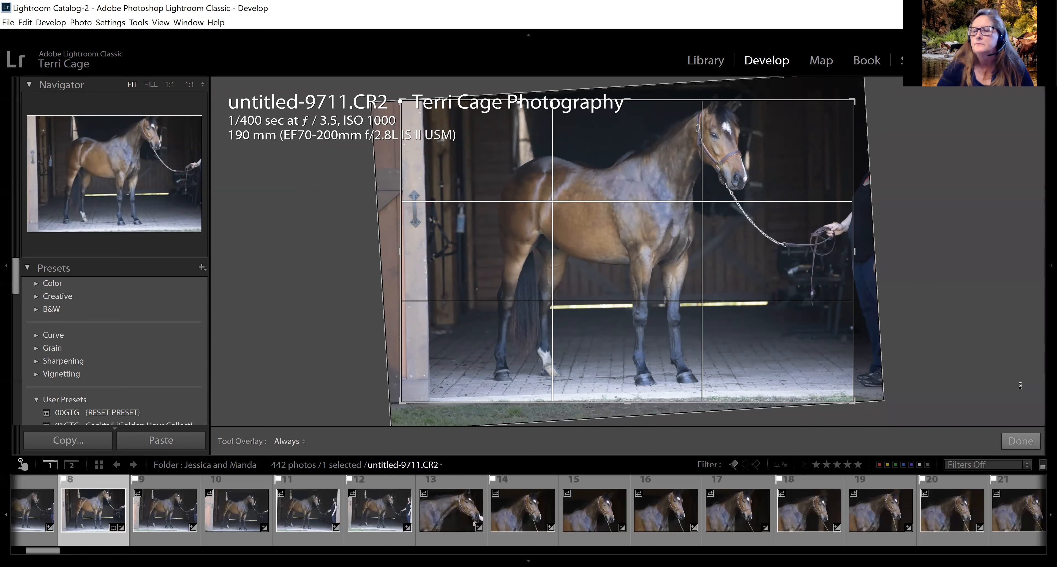
pyautogui.click(1021, 441)
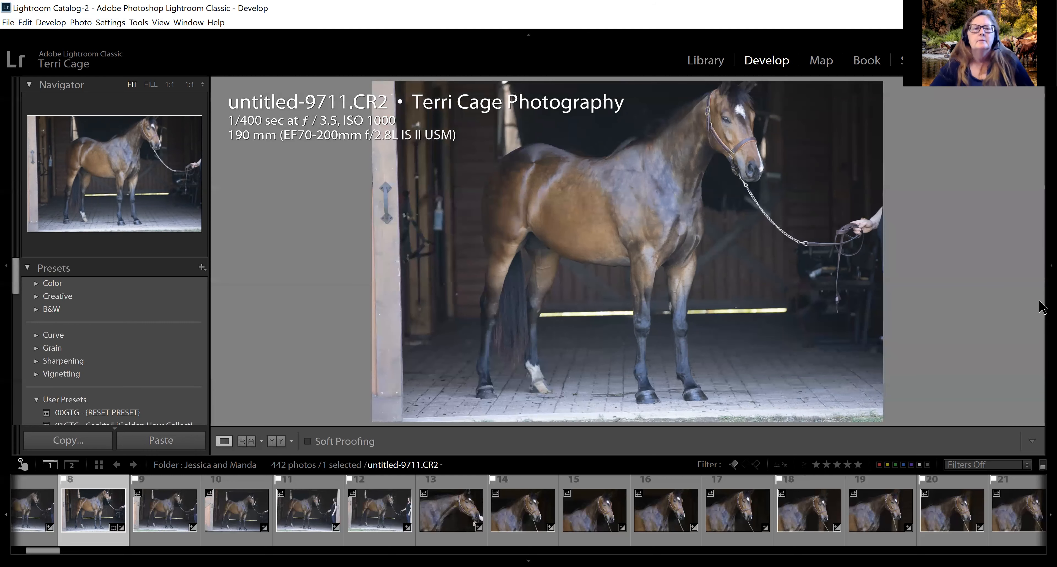
# Reset all develop adjustments on the bay horse's barn-door photo.
pyautogui.moveTo(1042, 307)
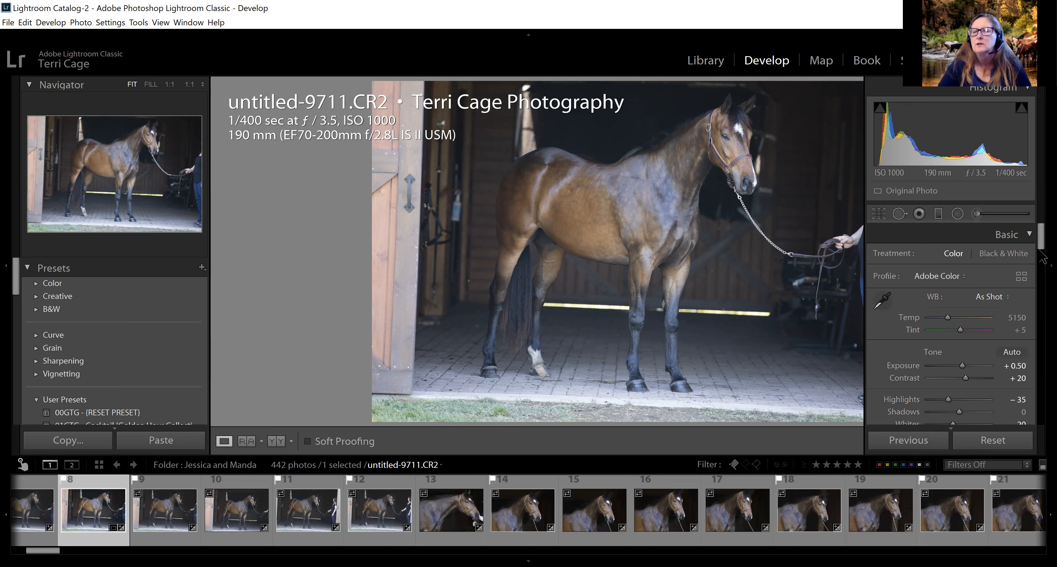
pyautogui.click(993, 440)
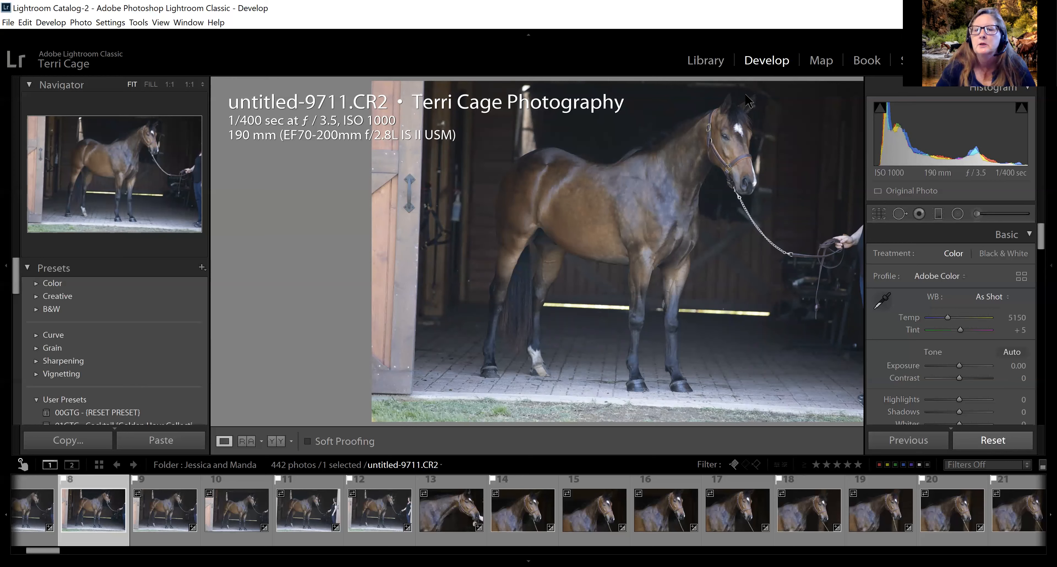
pyautogui.click(1046, 204)
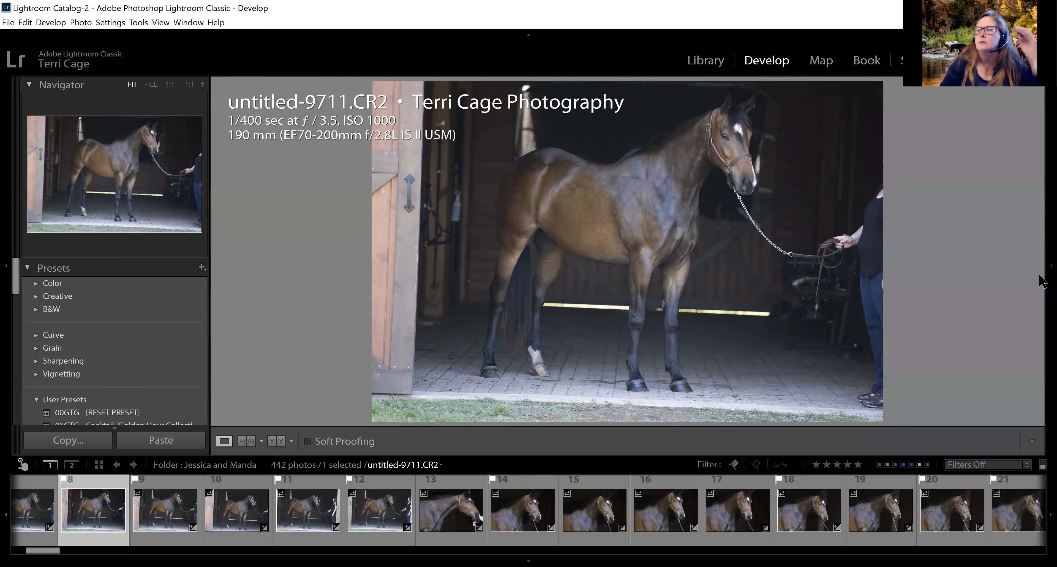
# Filter the folder's filmstrip to show only the flagged photos.
pyautogui.moveTo(1042, 283)
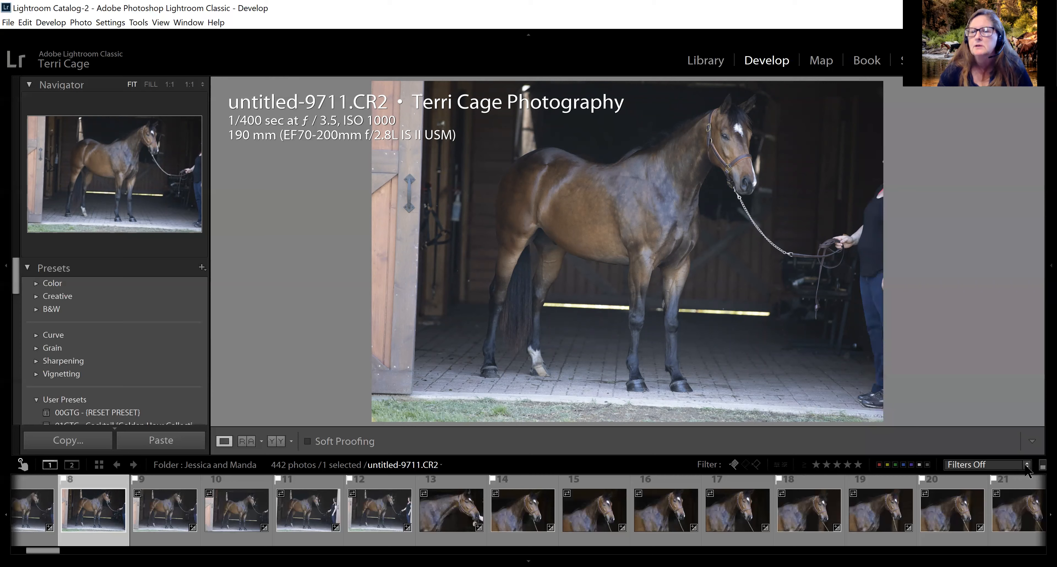
pyautogui.click(923, 364)
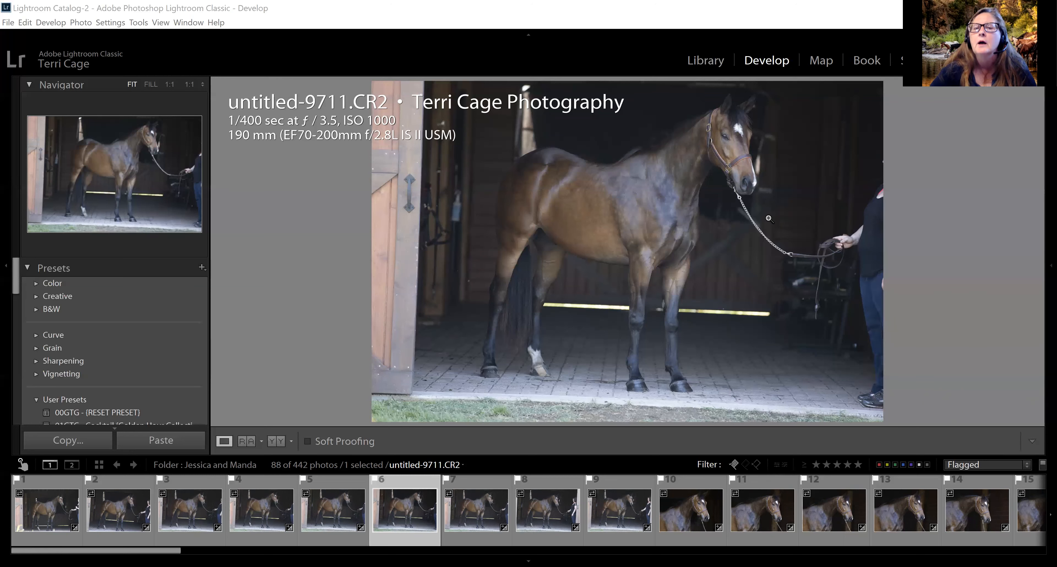
# Set the barn-door photo's Contrast to +9.
pyautogui.click(1042, 267)
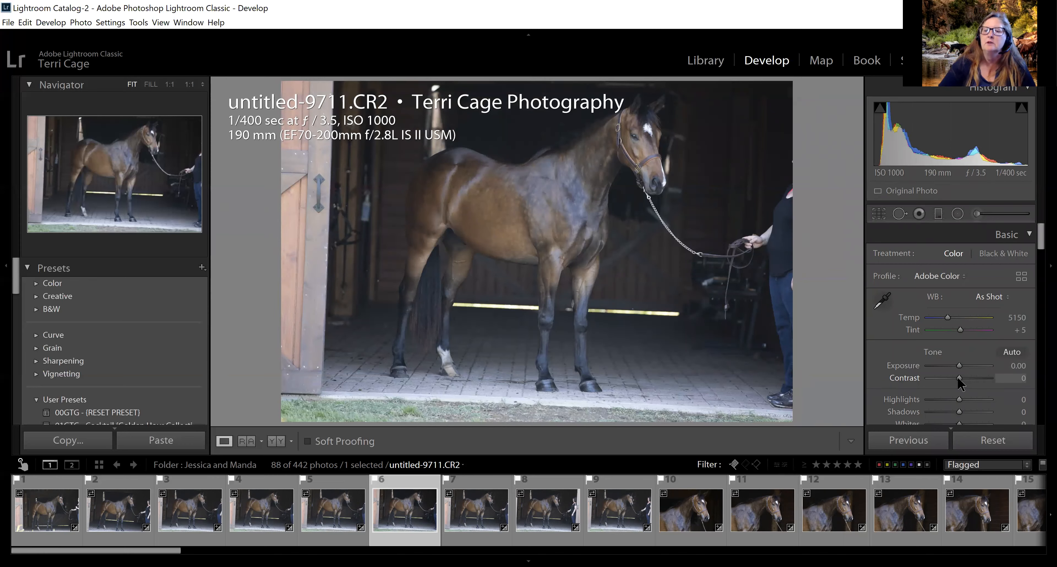
pyautogui.moveTo(959, 378); pyautogui.dragTo(962, 378)
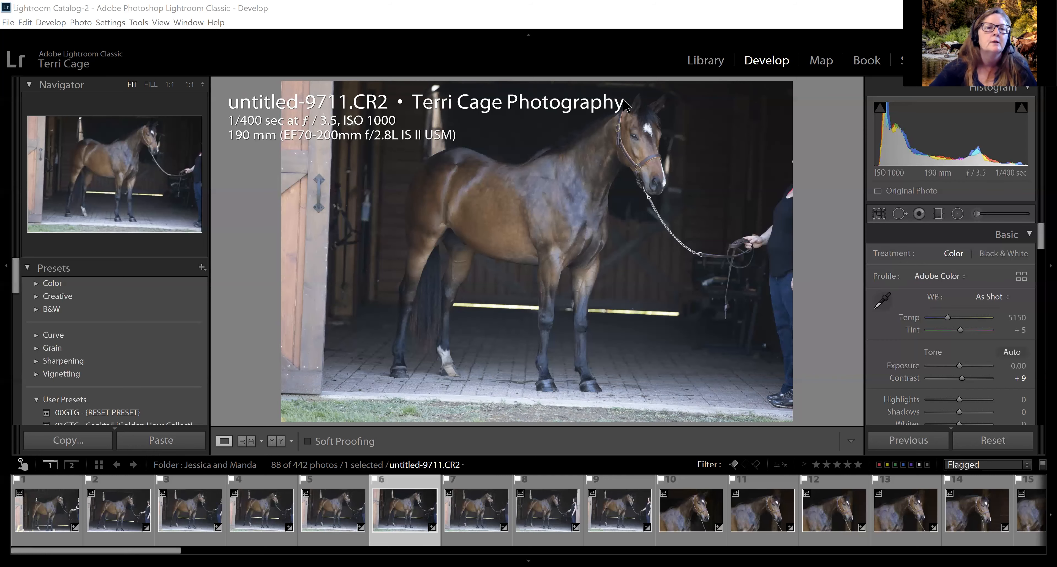
# Sample the white balance from the white blaze on the horse's forehead at 1:1 zoom, then return to the Fill view.
pyautogui.click(191, 86)
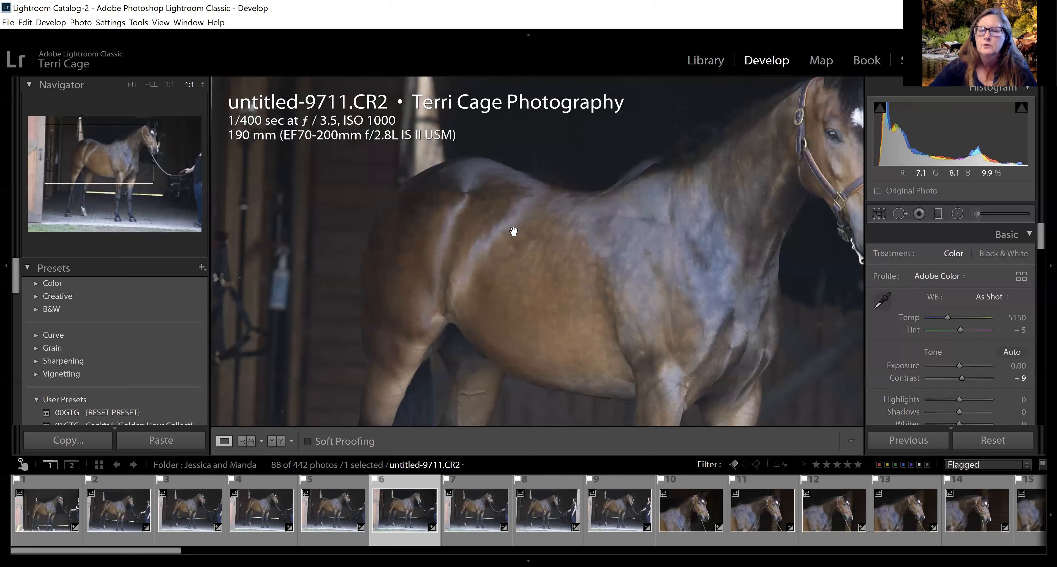
pyautogui.moveTo(799, 173); pyautogui.dragTo(566, 240)
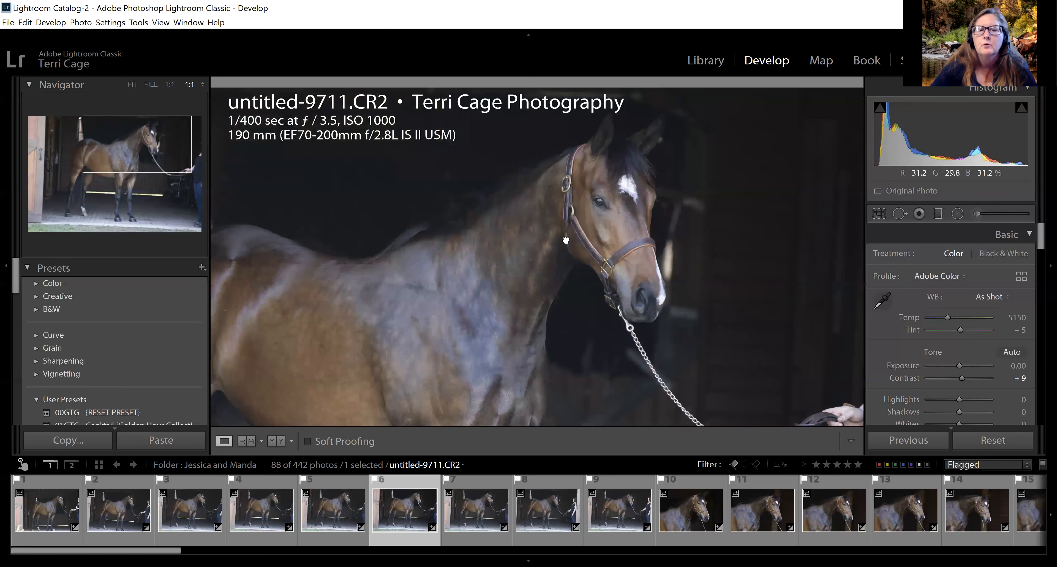
pyautogui.click(882, 301)
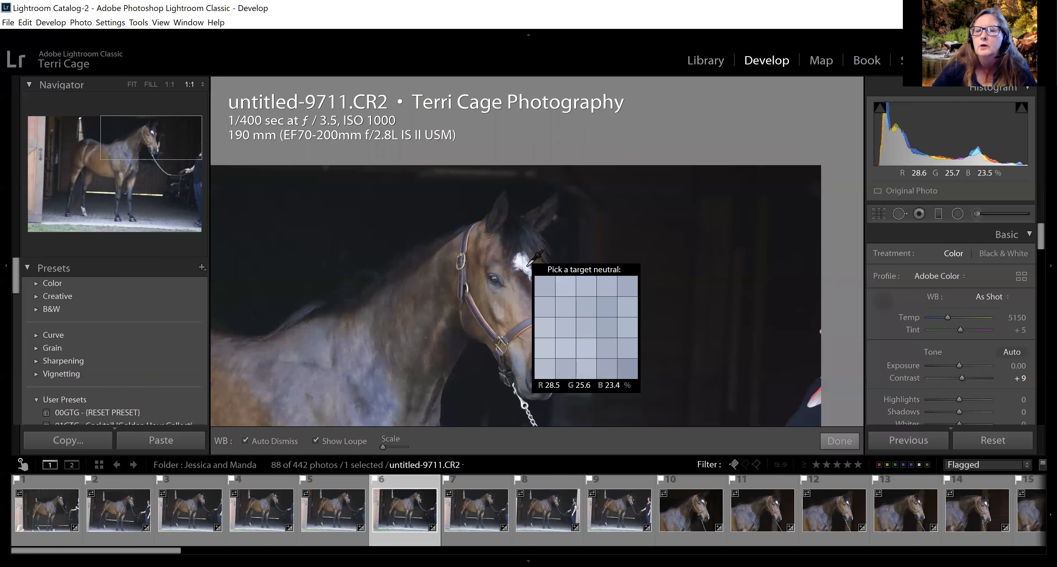
pyautogui.click(528, 265)
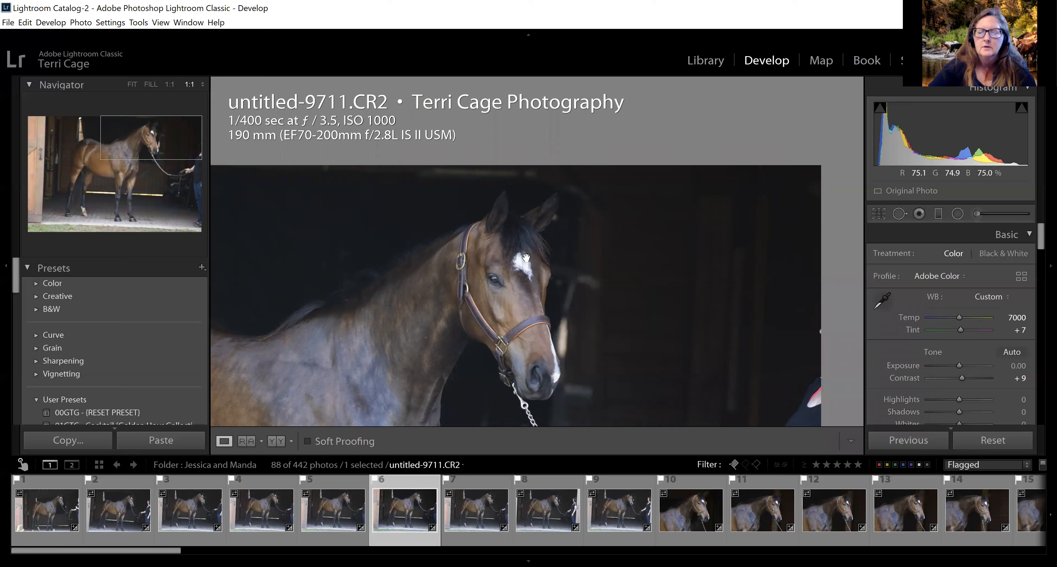
pyautogui.click(526, 258)
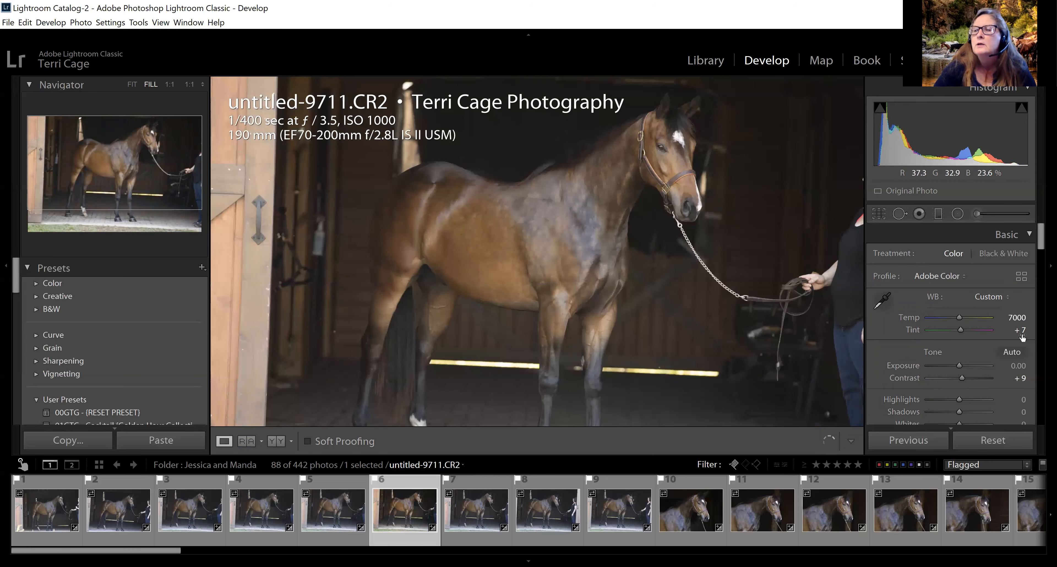
# Resample the white balance from the forehead blaze and fine-tune it to Temp 6693 and Tint +14.
pyautogui.click(883, 305)
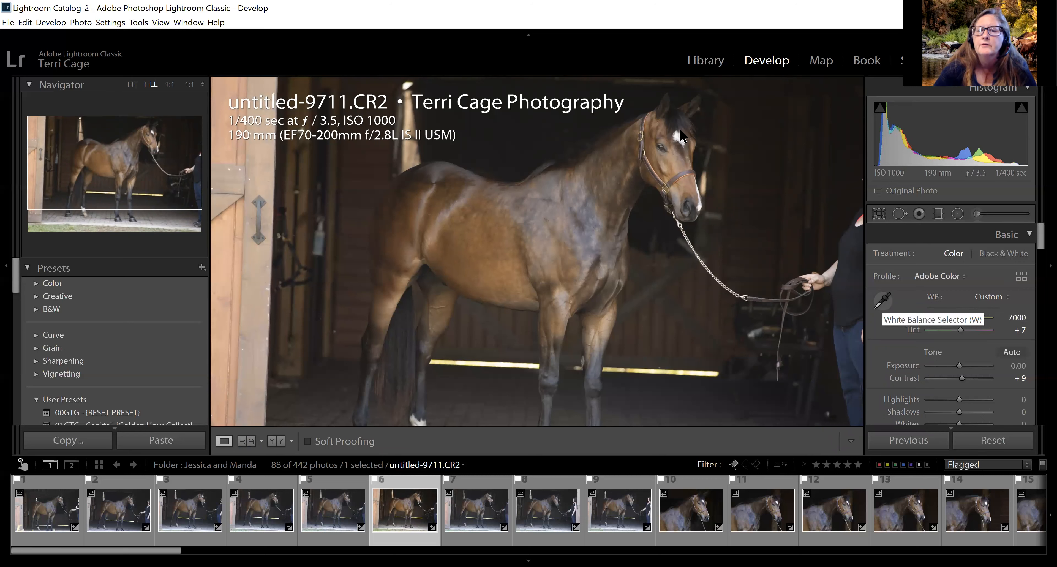
pyautogui.press('w')
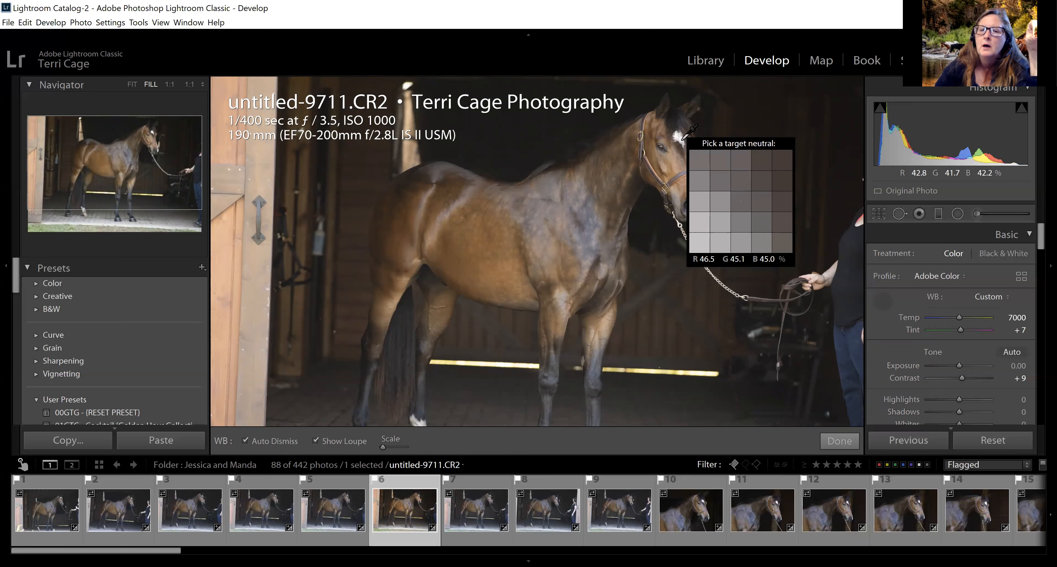
pyautogui.click(681, 140)
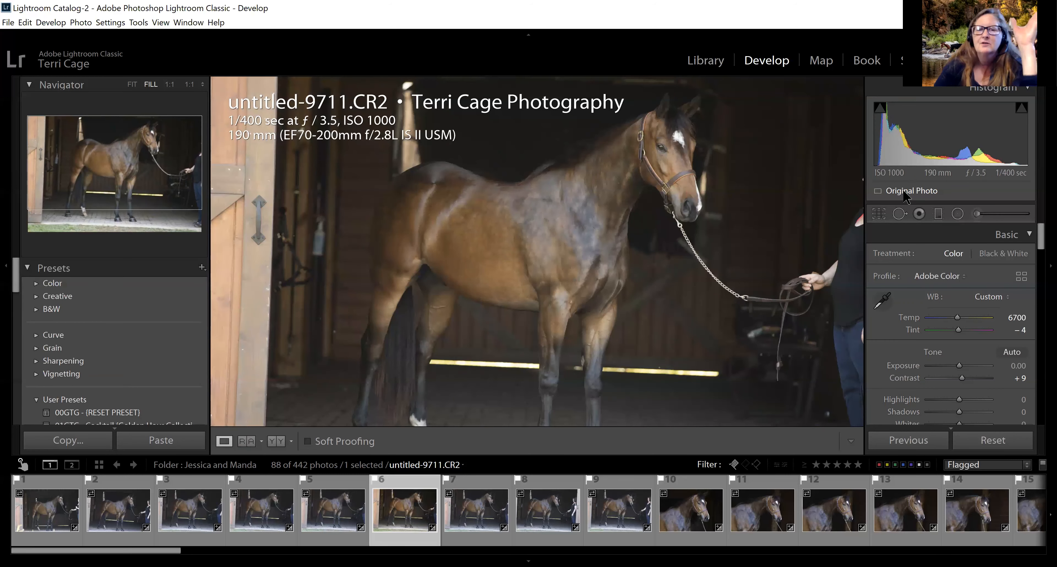
pyautogui.click(957, 317)
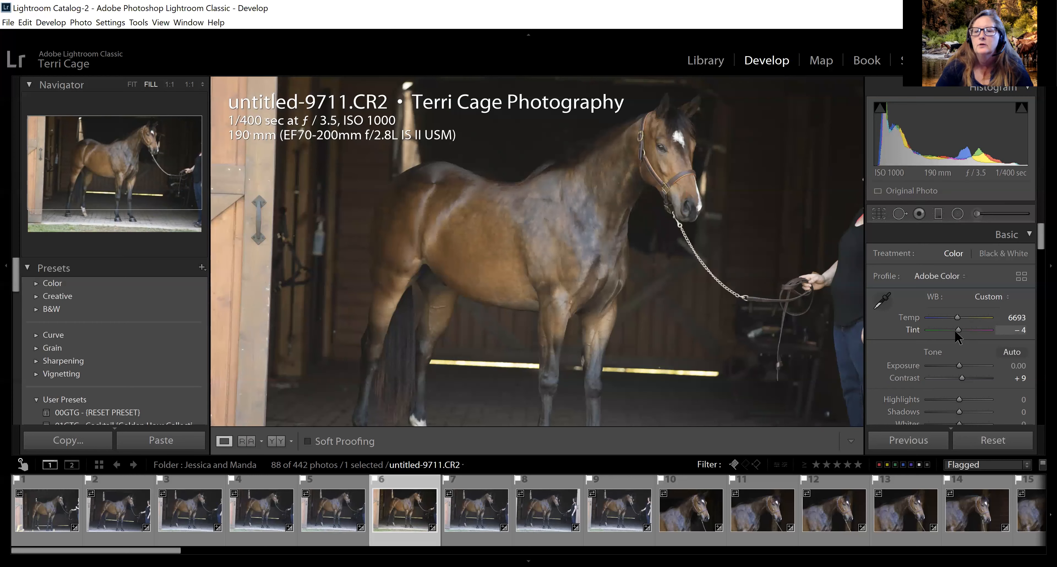
pyautogui.moveTo(956, 332); pyautogui.dragTo(961, 334)
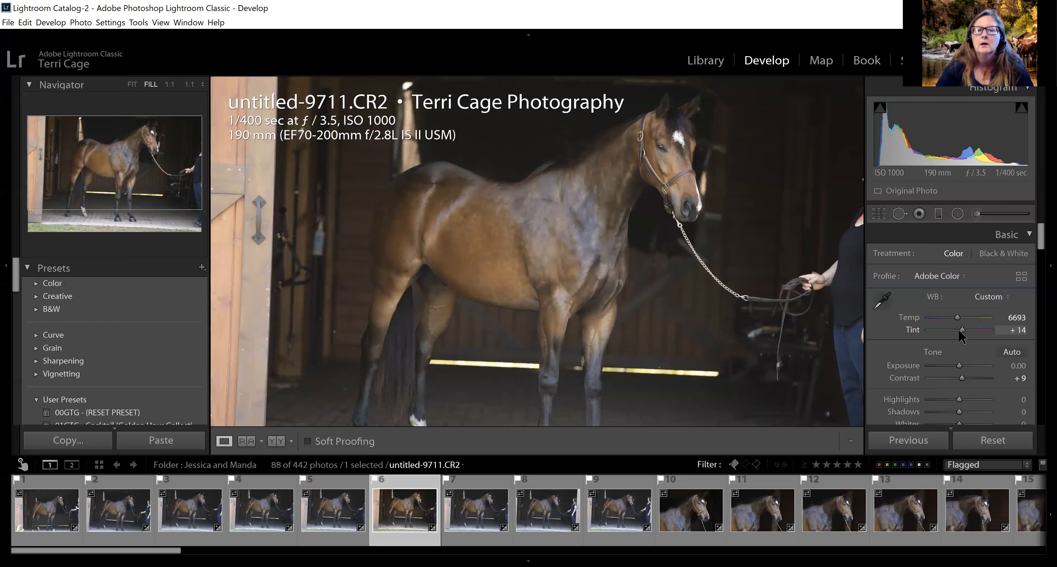
# Return the white balance to As Shot and warm the photo to Temp 5728.
pyautogui.click(1000, 298)
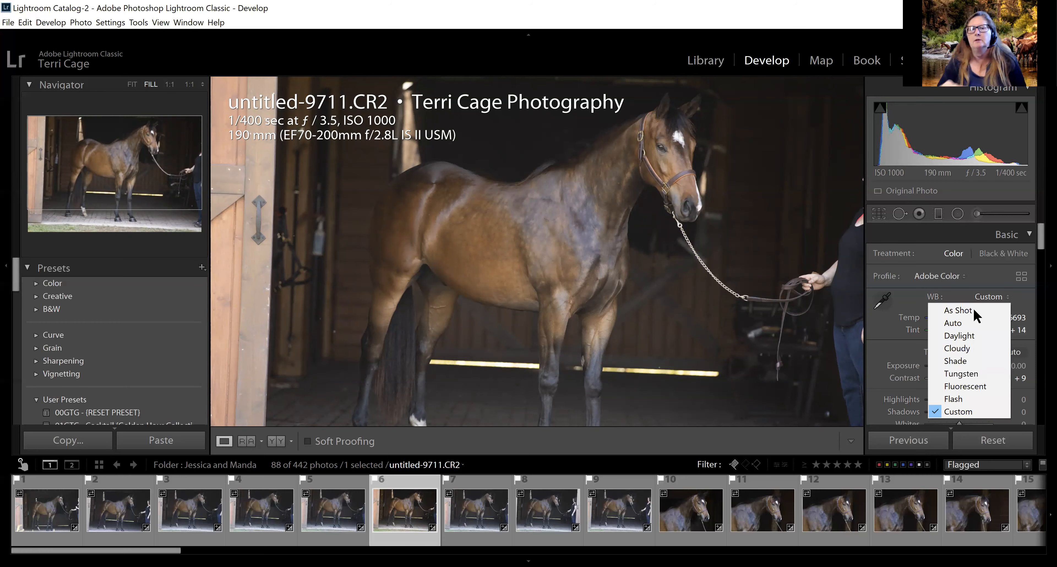
pyautogui.click(958, 311)
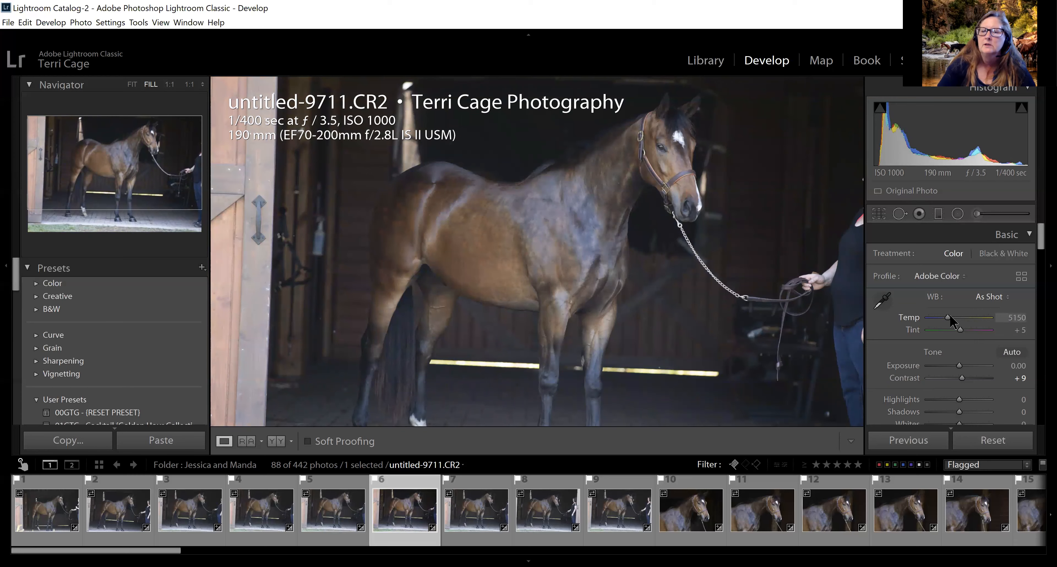
pyautogui.moveTo(951, 317); pyautogui.dragTo(954, 318)
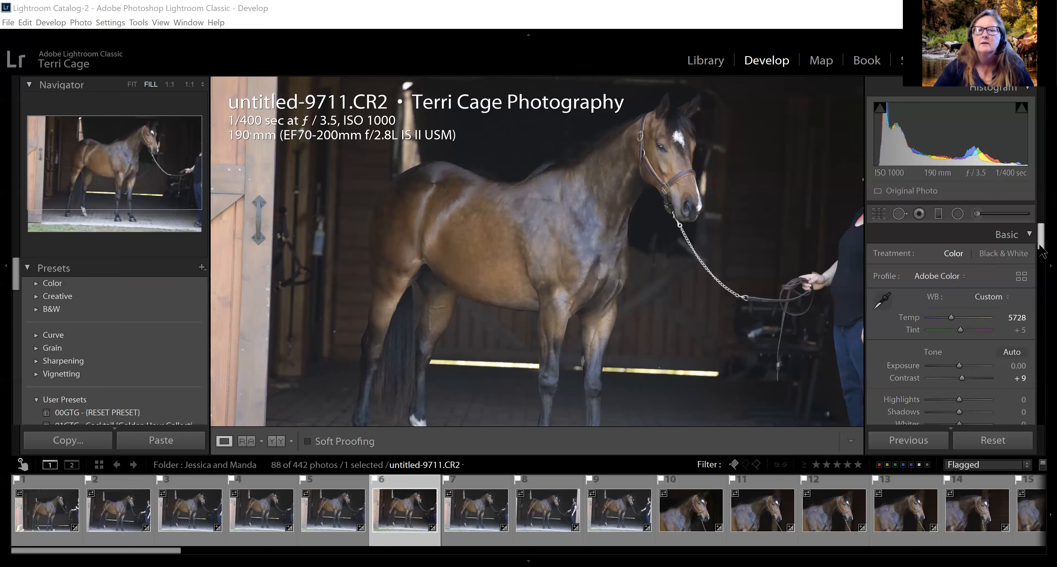
# Set the photo's Highlights to -9, Whites to +11 and Blacks to -18.
pyautogui.scroll(-2, 1043, 251)
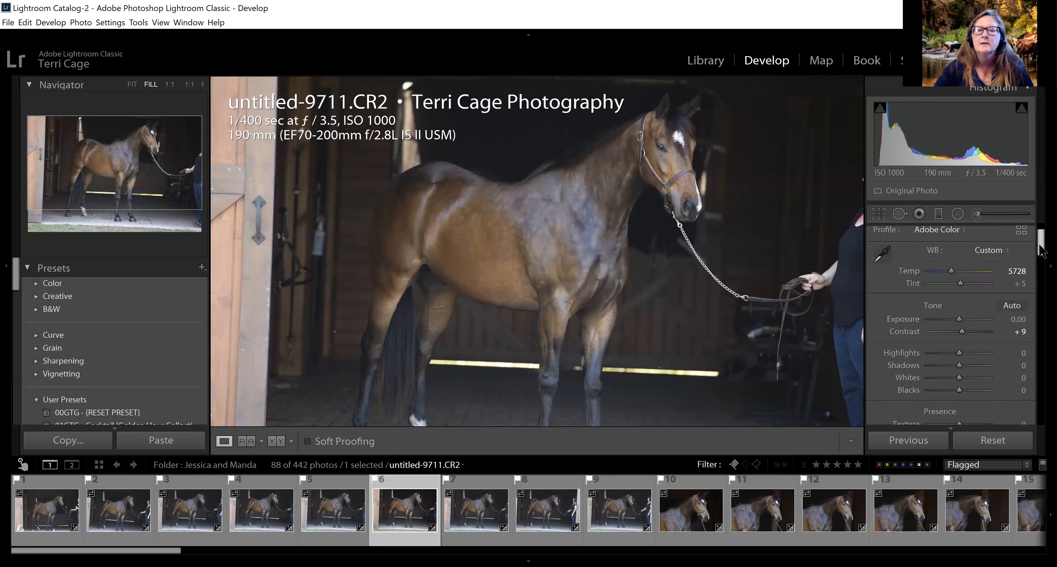
pyautogui.scroll(-1, 1043, 251)
pyautogui.moveTo(954, 333); pyautogui.dragTo(962, 356)
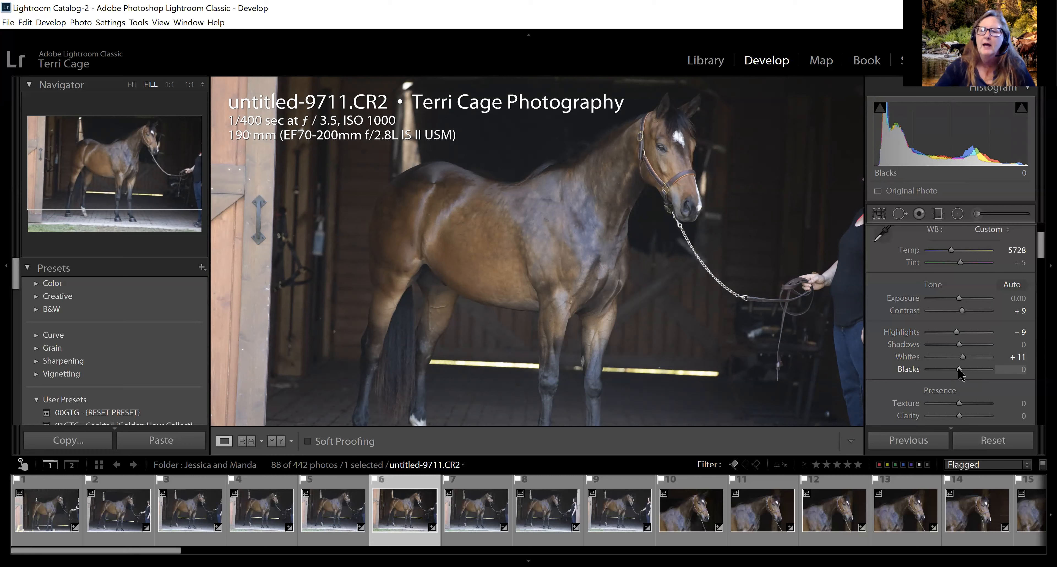
pyautogui.moveTo(959, 370); pyautogui.dragTo(954, 374)
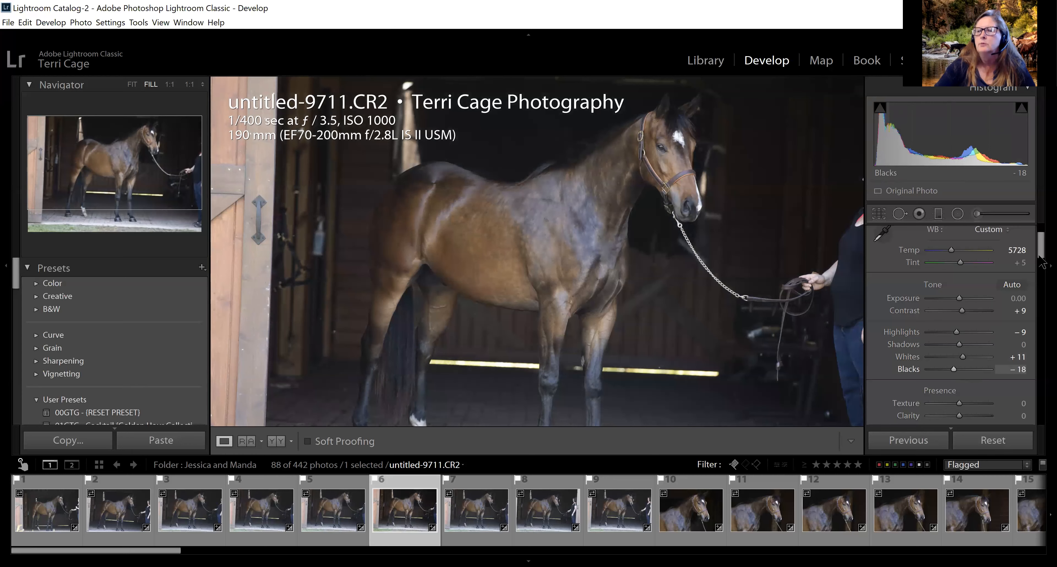
# Set the photo's Clarity to +10, Dehaze to +7 and Vibrance to +9.
pyautogui.moveTo(1042, 254); pyautogui.dragTo(1041, 268)
pyautogui.moveTo(960, 316); pyautogui.dragTo(963, 317)
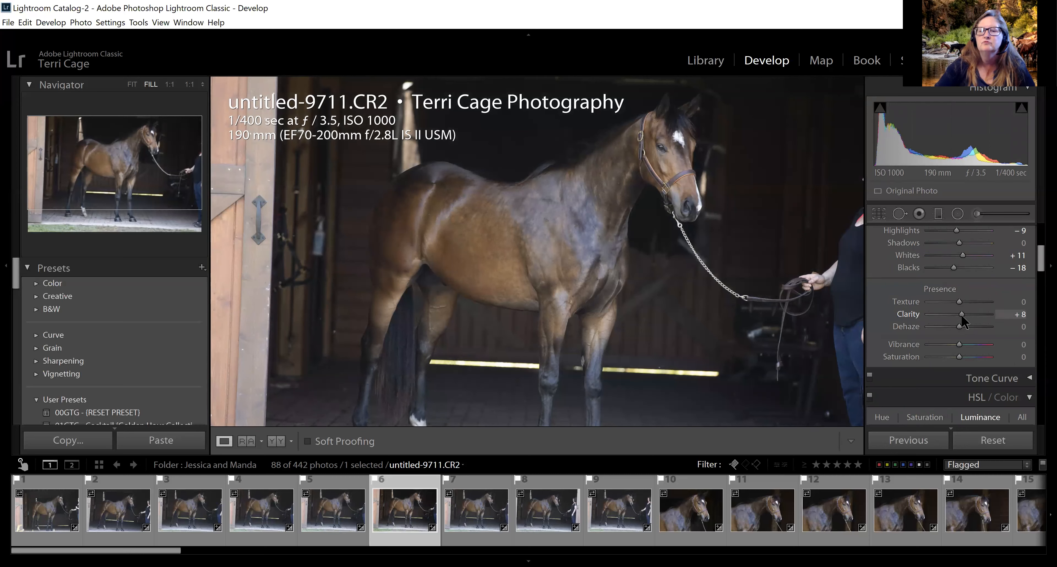
pyautogui.moveTo(961, 317); pyautogui.dragTo(962, 317)
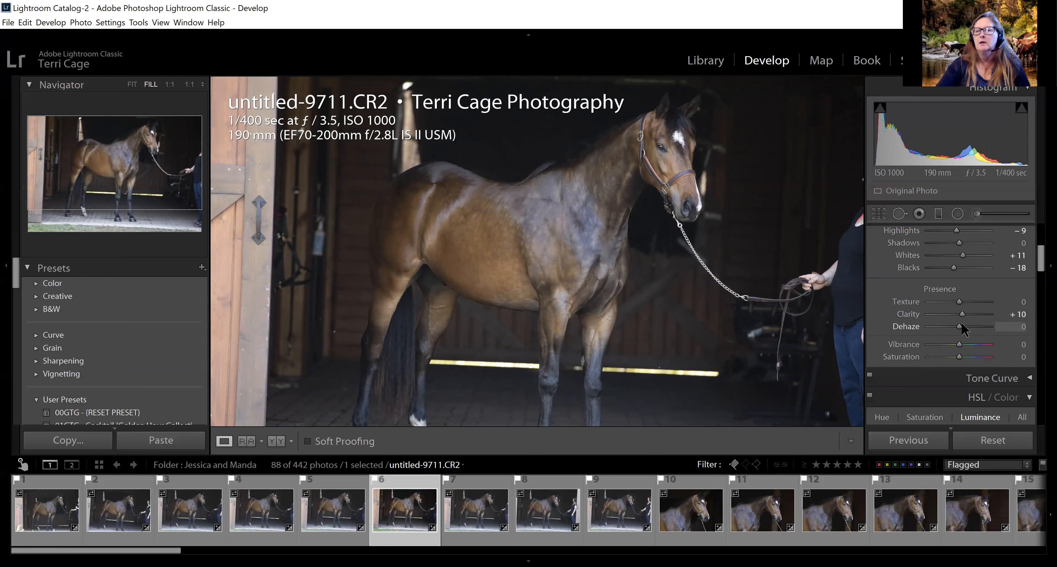
pyautogui.moveTo(960, 327); pyautogui.dragTo(962, 326)
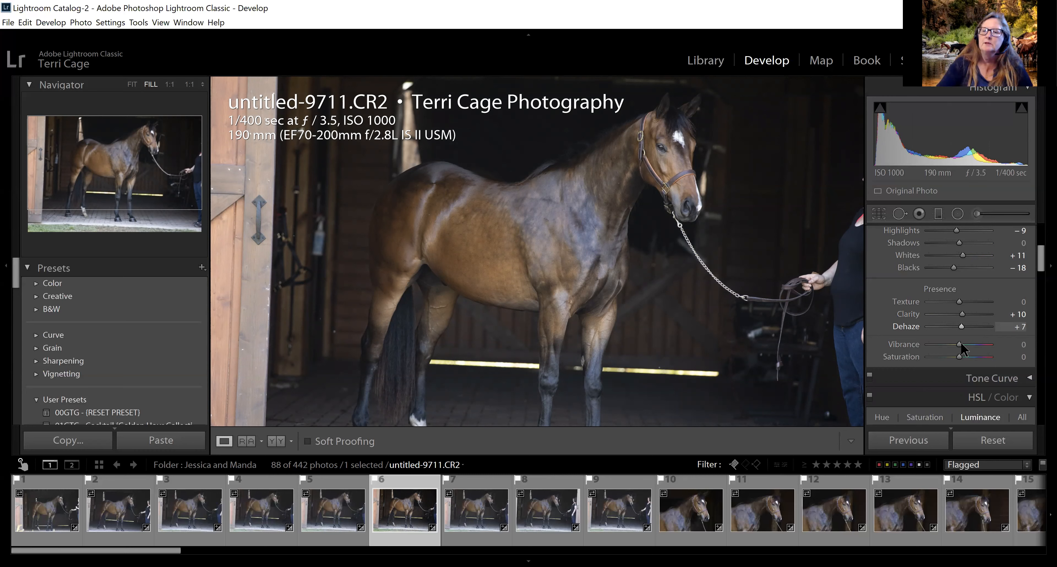
pyautogui.moveTo(959, 346); pyautogui.dragTo(961, 343)
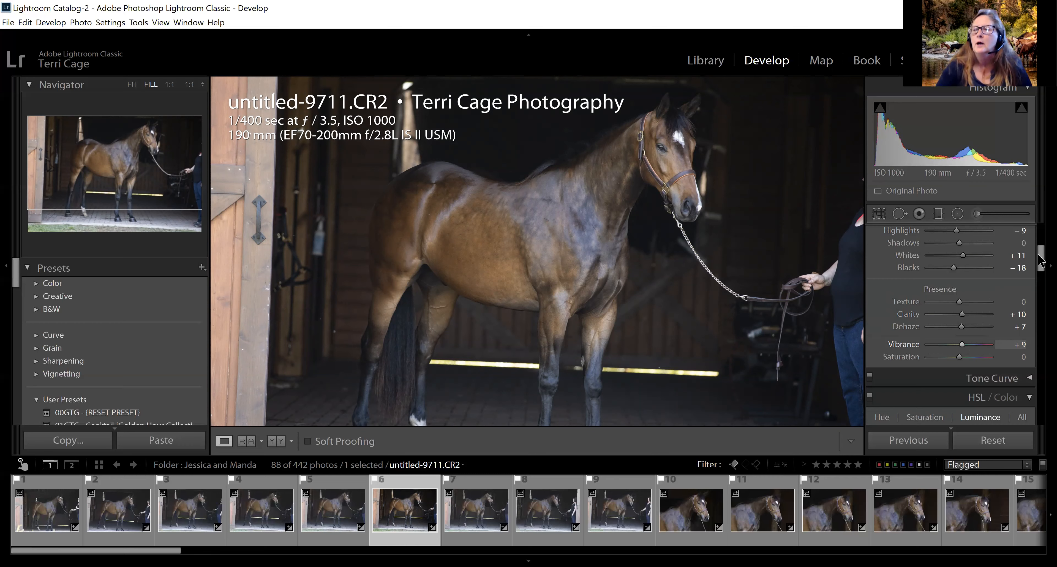
pyautogui.scroll(-3, 1042, 277)
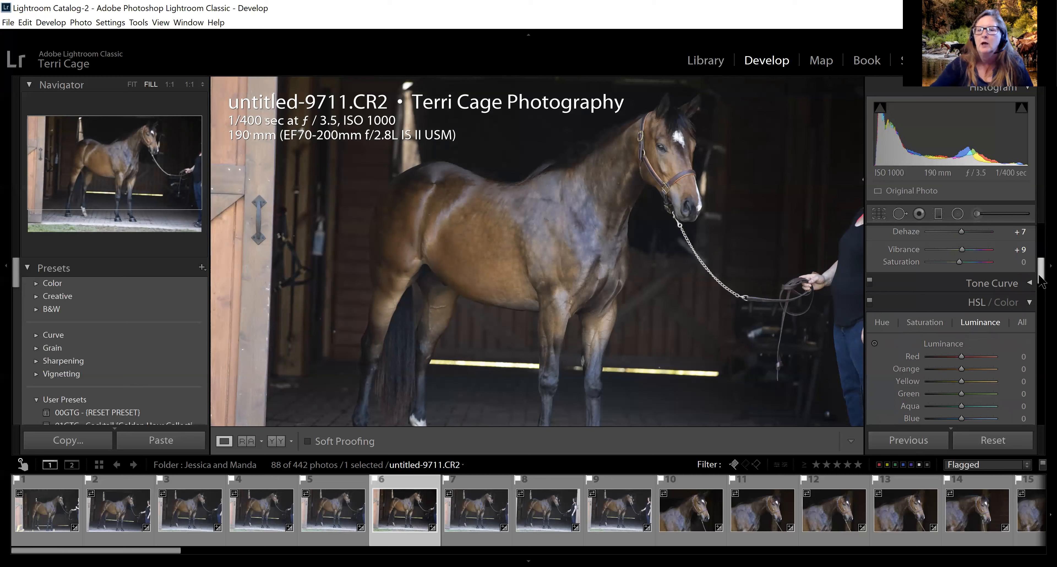
pyautogui.scroll(-2, 1042, 279)
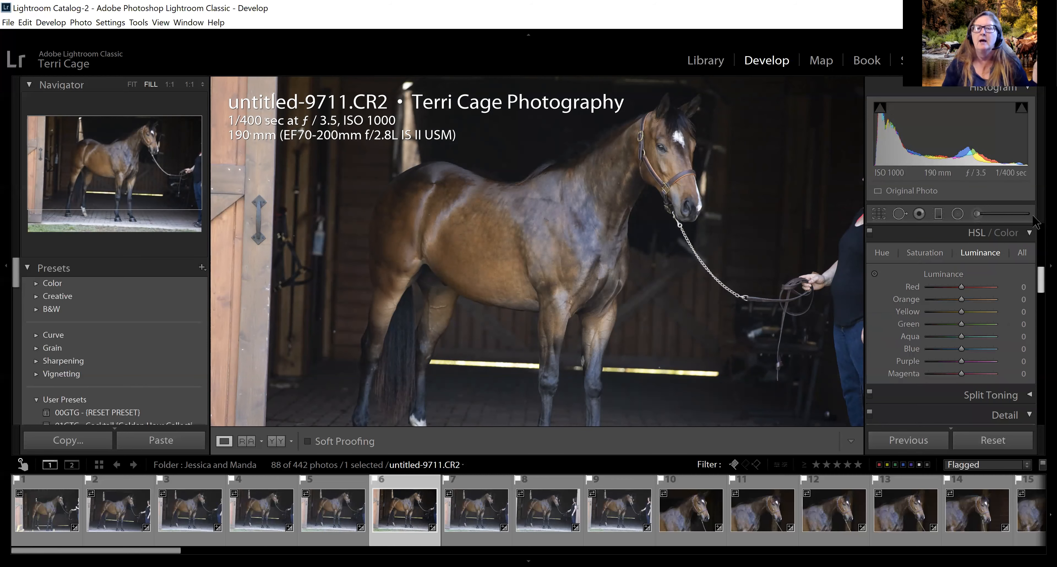
pyautogui.moveTo(1041, 280); pyautogui.dragTo(1033, 216)
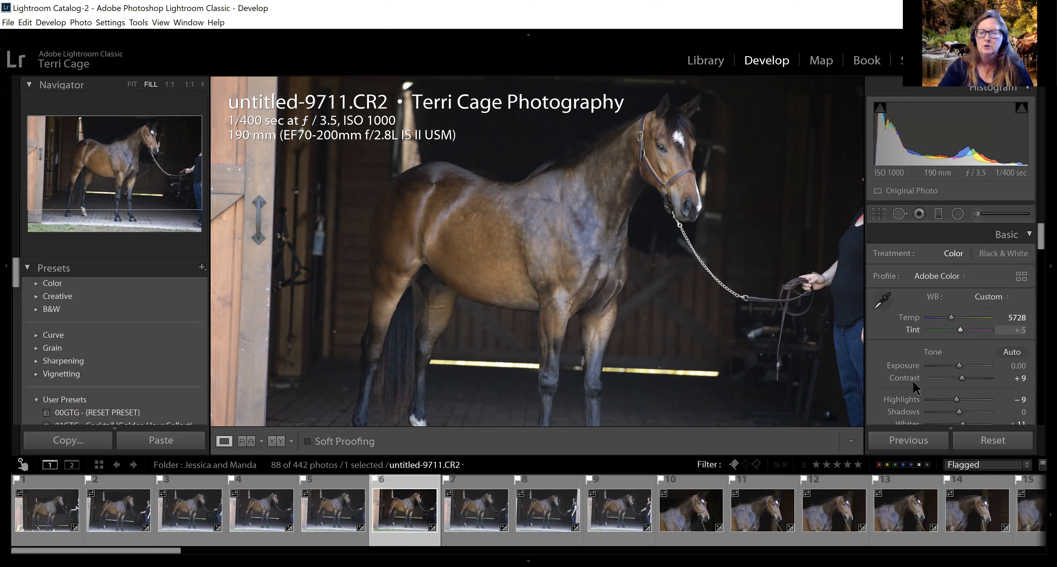
# Synchronize the develop settings of untitled-9711.CR2 to the three photos after it, through untitled-9715.CR2.
pyautogui.keyDown('shift'); pyautogui.click(618, 545); pyautogui.keyUp('shift')
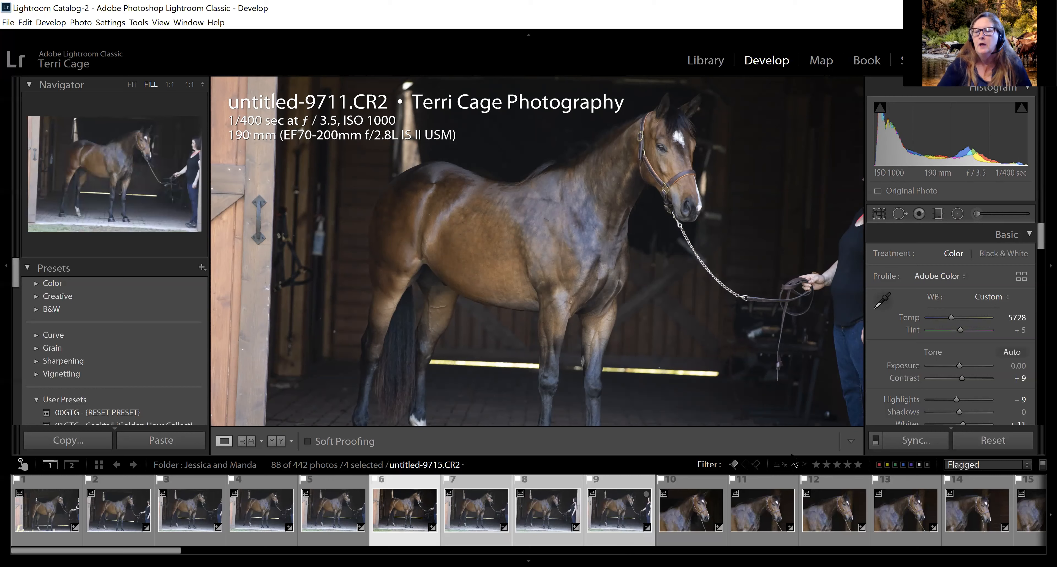
pyautogui.click(915, 441)
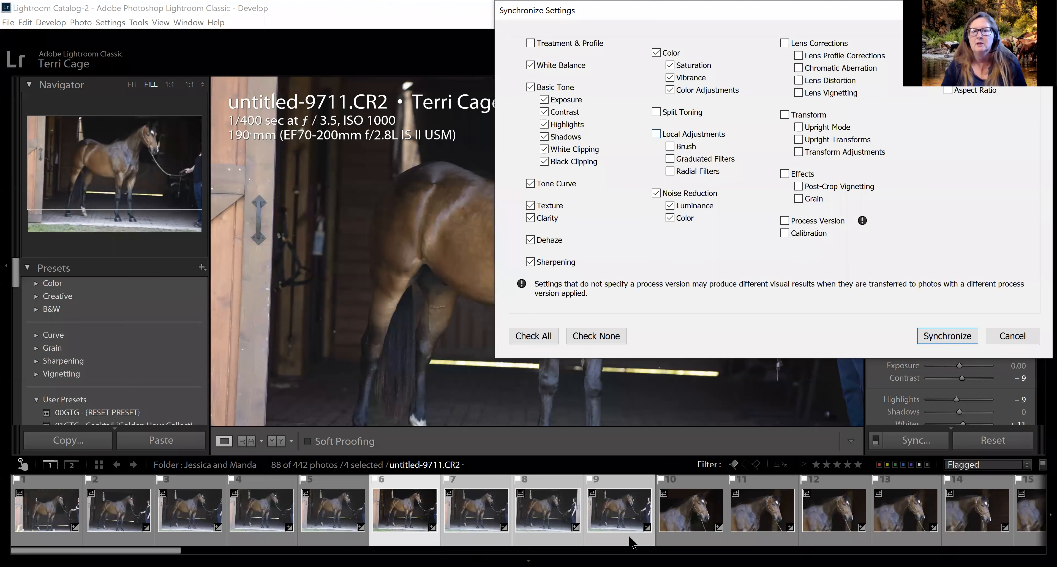
pyautogui.press('Return')
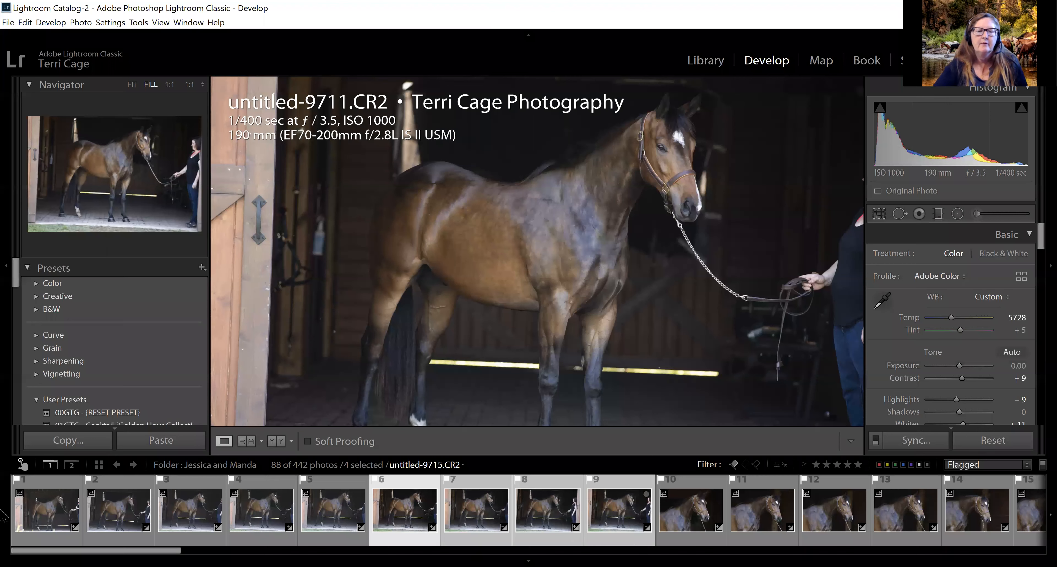
# Synchronize the develop settings of untitled-9711.CR2 to the five photos before it, starting from untitled-9699.CR2.
pyautogui.click(397, 541)
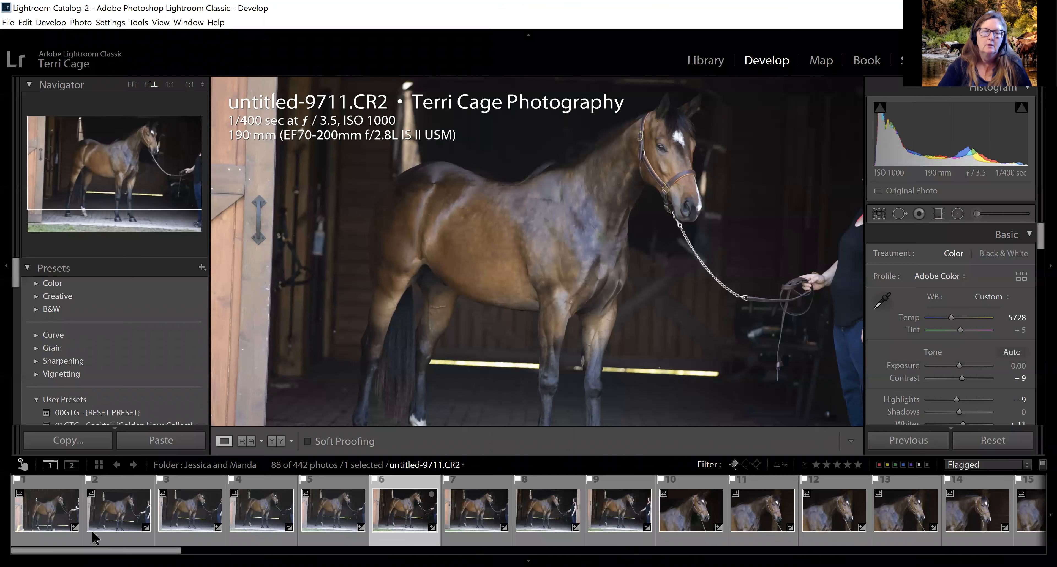
pyautogui.keyDown('ctrl'); pyautogui.click(40, 542); pyautogui.keyUp('ctrl')
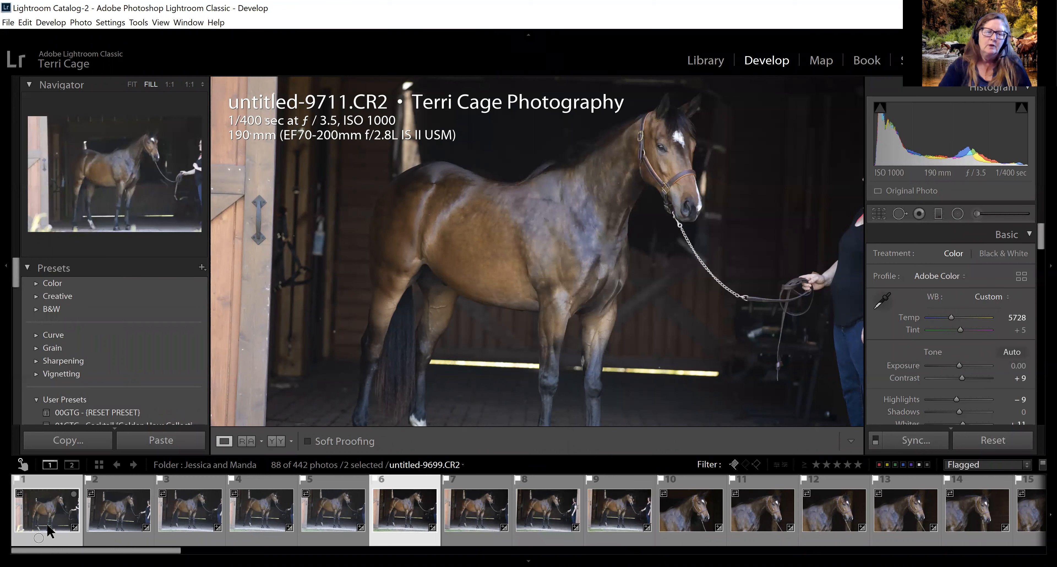
pyautogui.keyDown('shift'); pyautogui.click(37, 538); pyautogui.keyUp('shift')
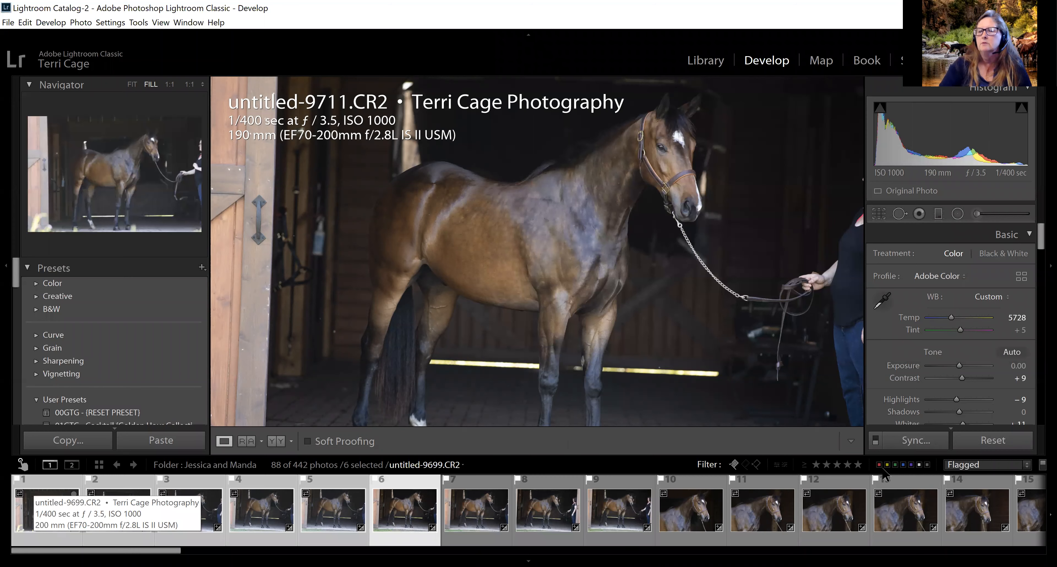
pyautogui.click(915, 440)
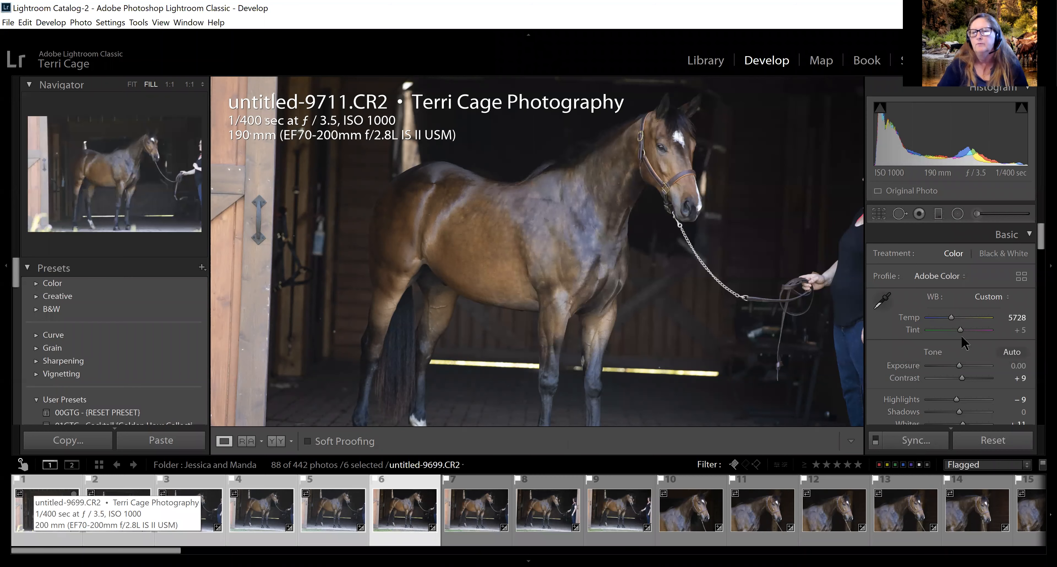
pyautogui.press('Return')
# Open the horse head portrait untitled-9717.CR2, fit it to the view and hide its info overlay.
pyautogui.click(699, 536)
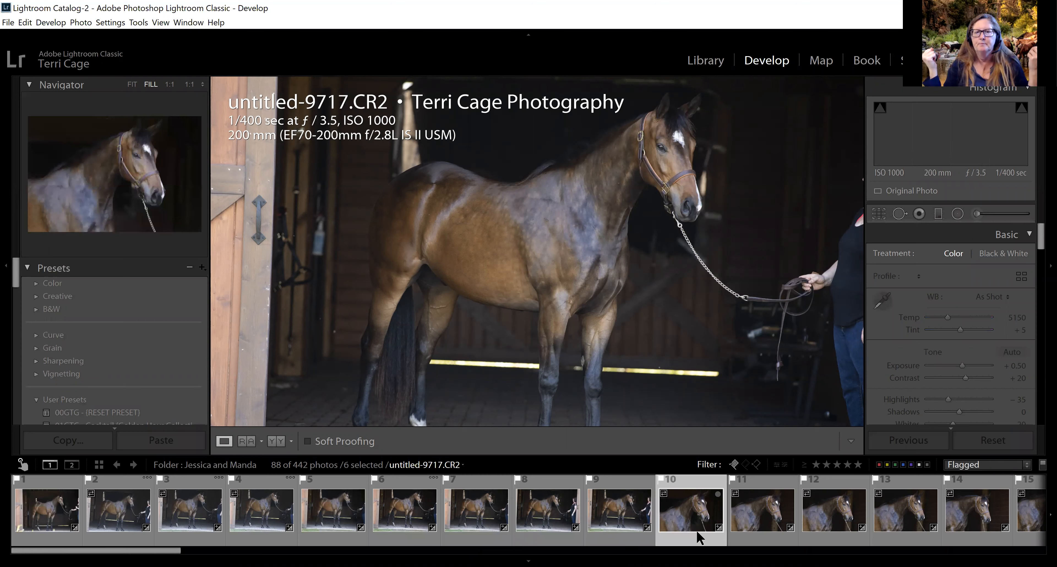
pyautogui.click(699, 537)
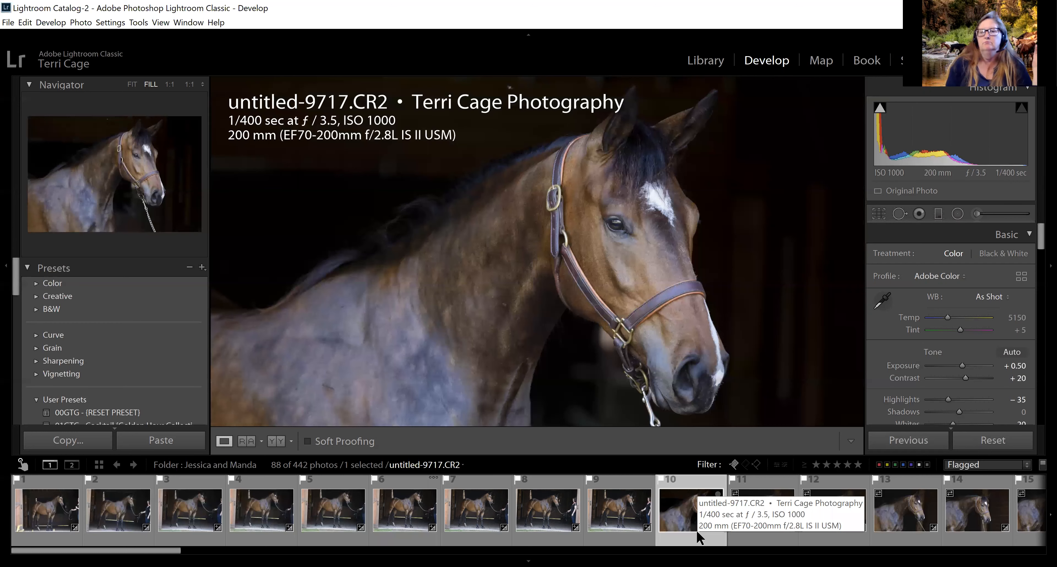
pyautogui.press('z')
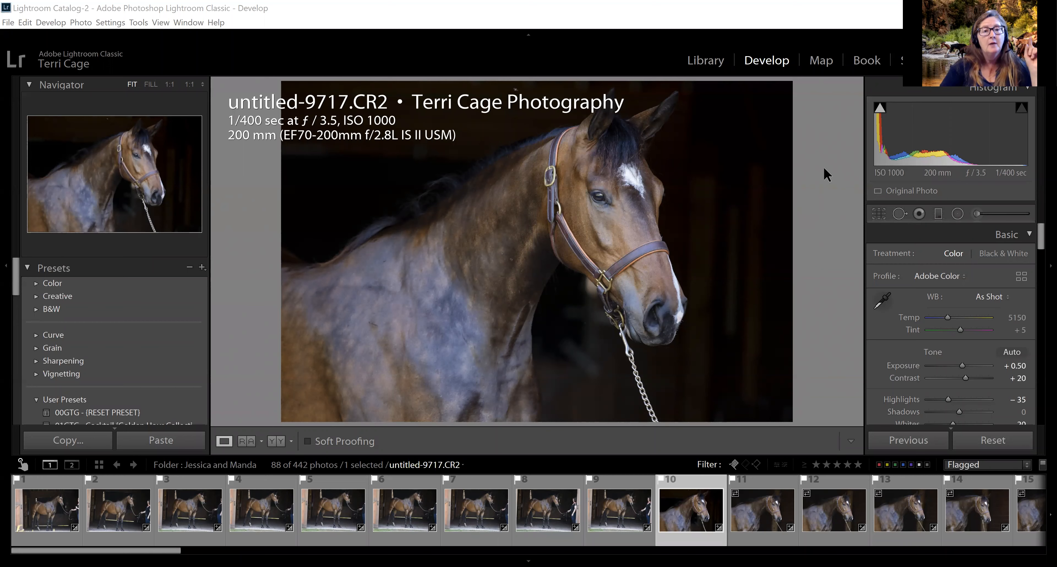
pyautogui.press('i')
pyautogui.press('i')
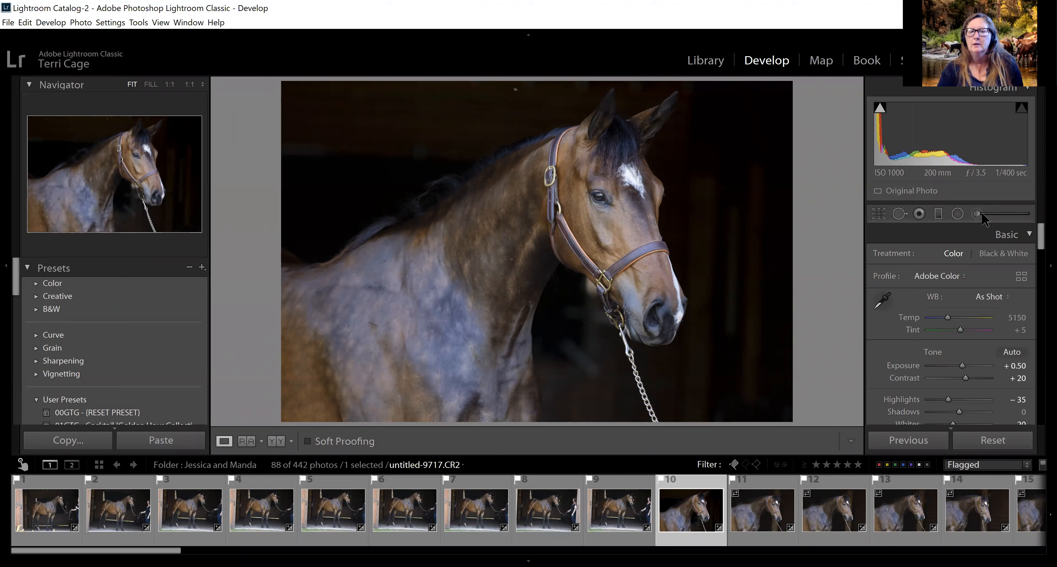
# Start the Adjustment Brush with the Exposure effect and set its Exposure to -4.00.
pyautogui.press('k')
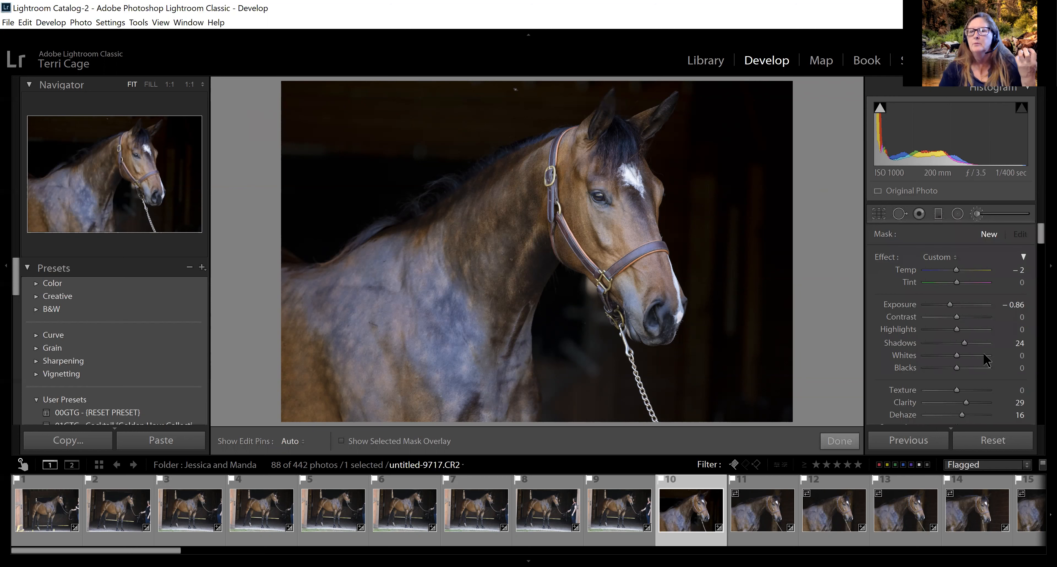
pyautogui.click(954, 260)
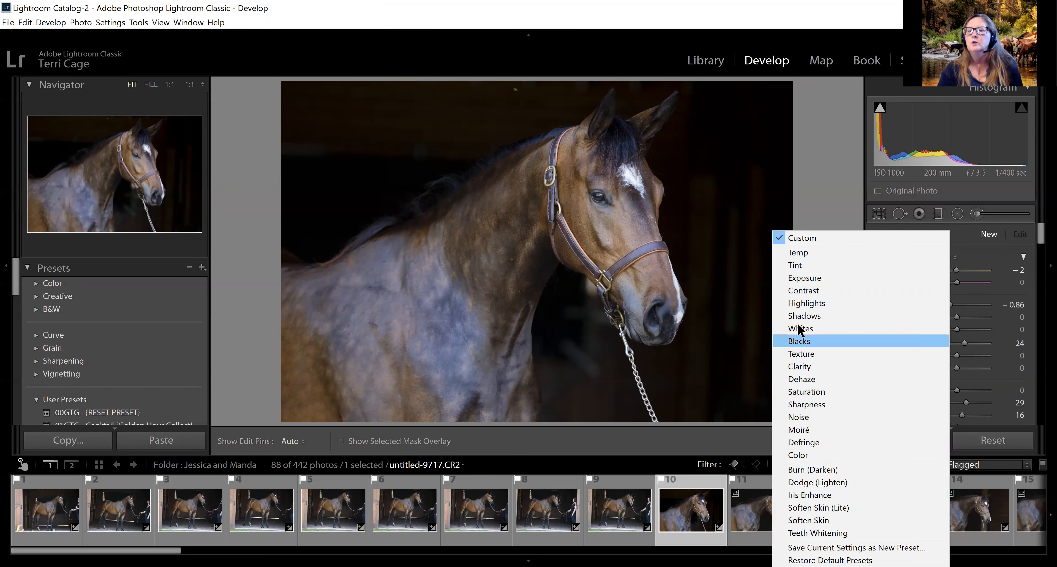
pyautogui.click(804, 278)
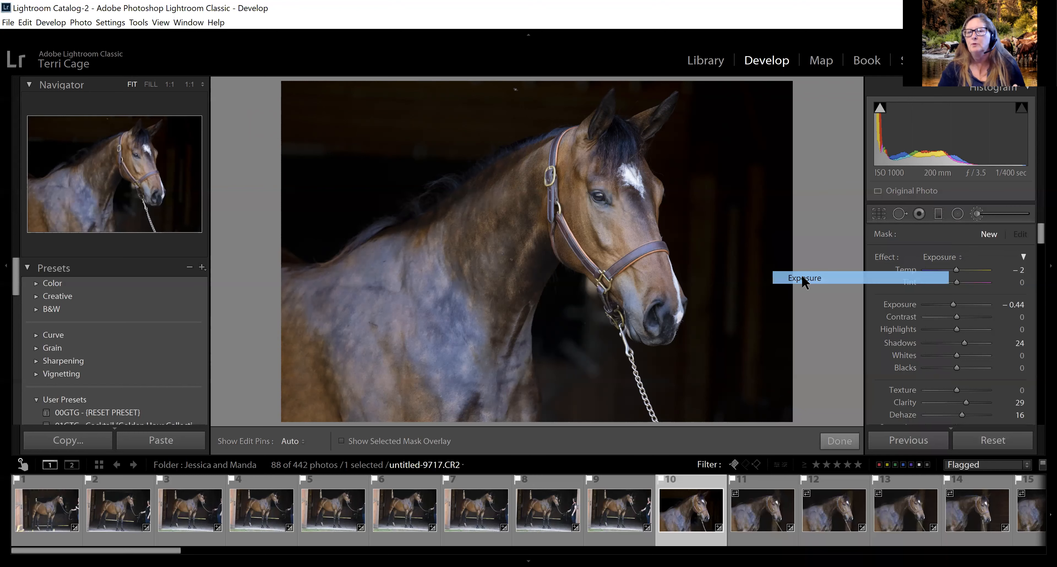
pyautogui.moveTo(954, 308); pyautogui.dragTo(919, 307)
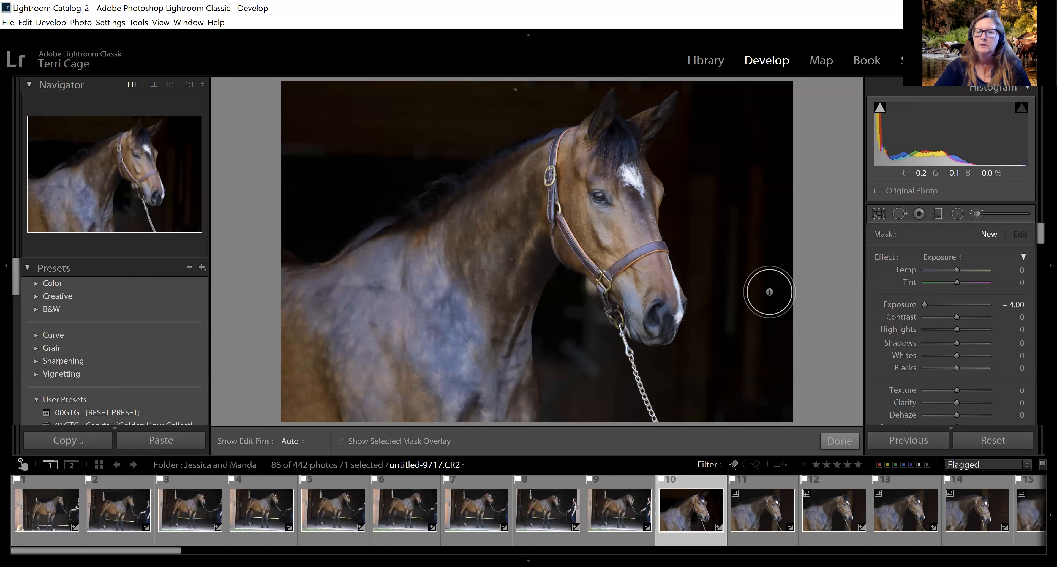
pyautogui.press('[')
pyautogui.press('[')
pyautogui.press('[')
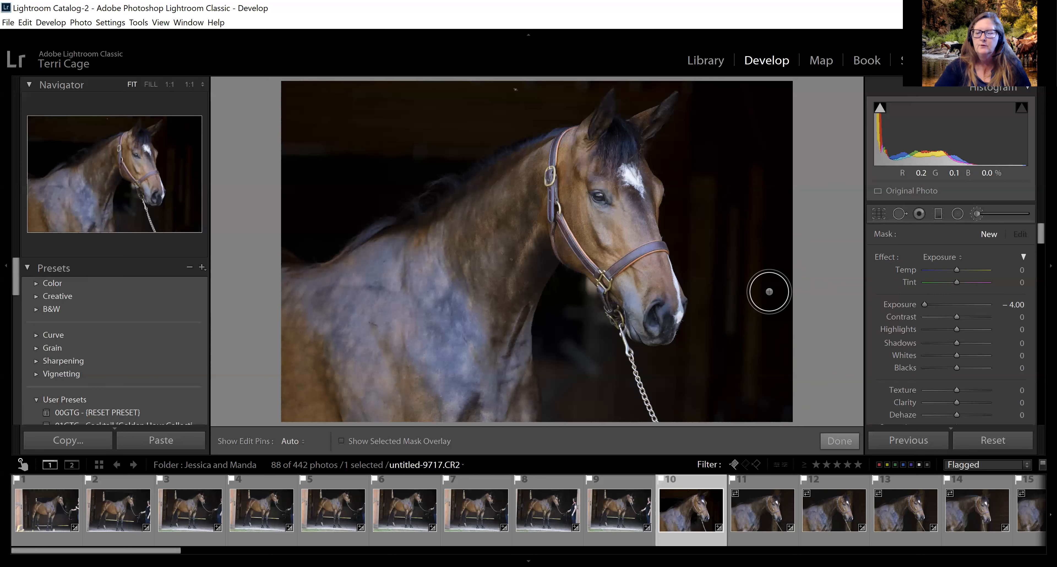
pyautogui.hotkey('ctrl', ']')
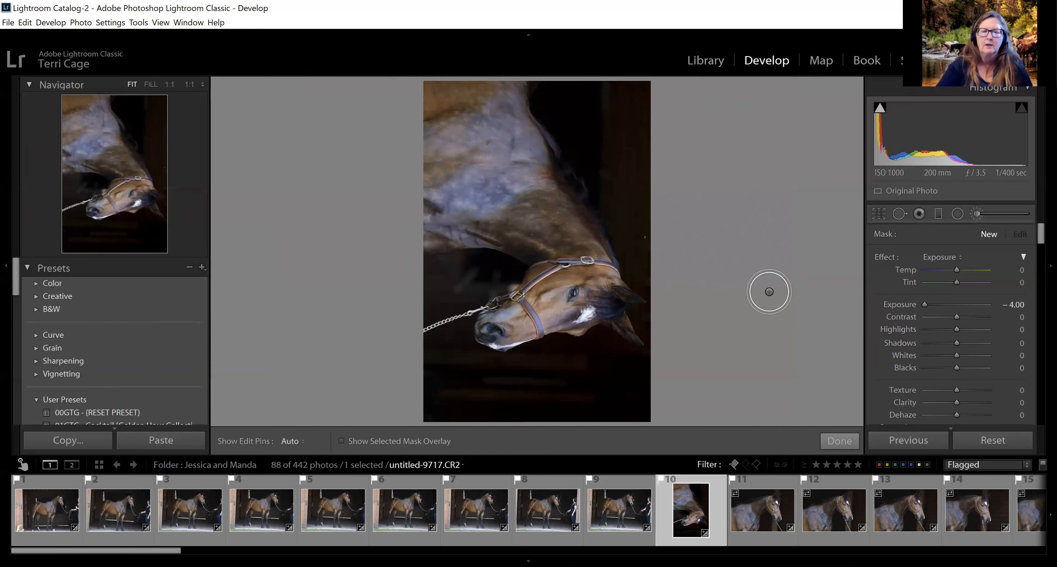
pyautogui.hotkey('ctrl', ']')
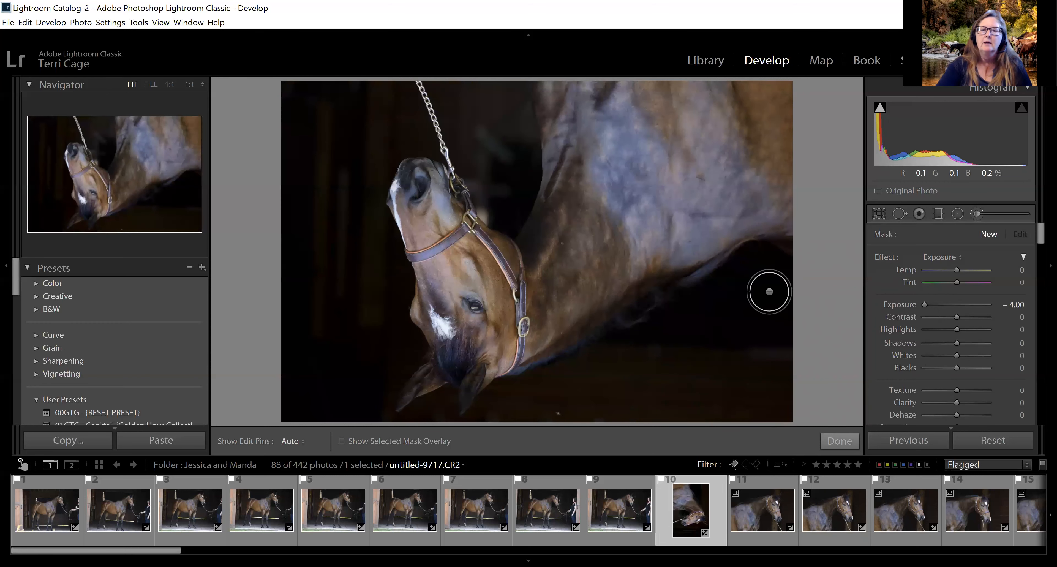
pyautogui.hotkey('ctrl', ']')
pyautogui.hotkey('ctrl', ']')
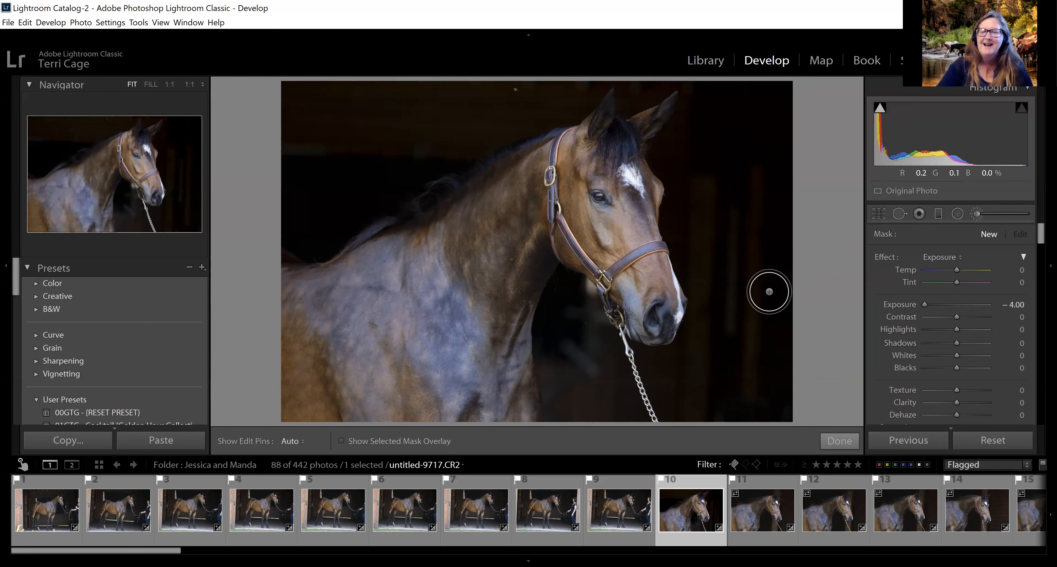
# Set the adjustment brush's Feather to 40 and Flow to 64.
pyautogui.scroll(5, 769, 291)
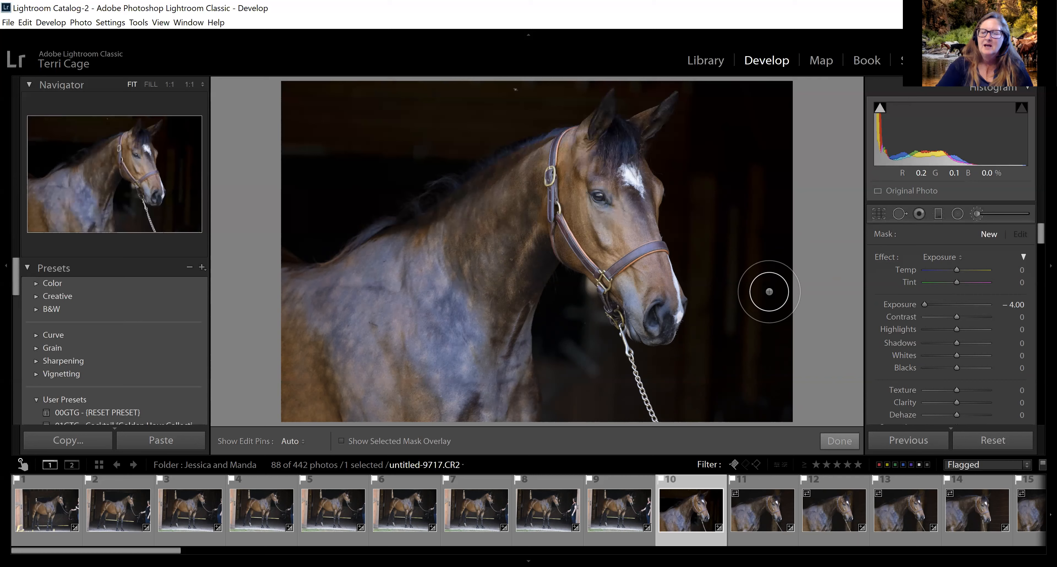
pyautogui.scroll(-5, 769, 292)
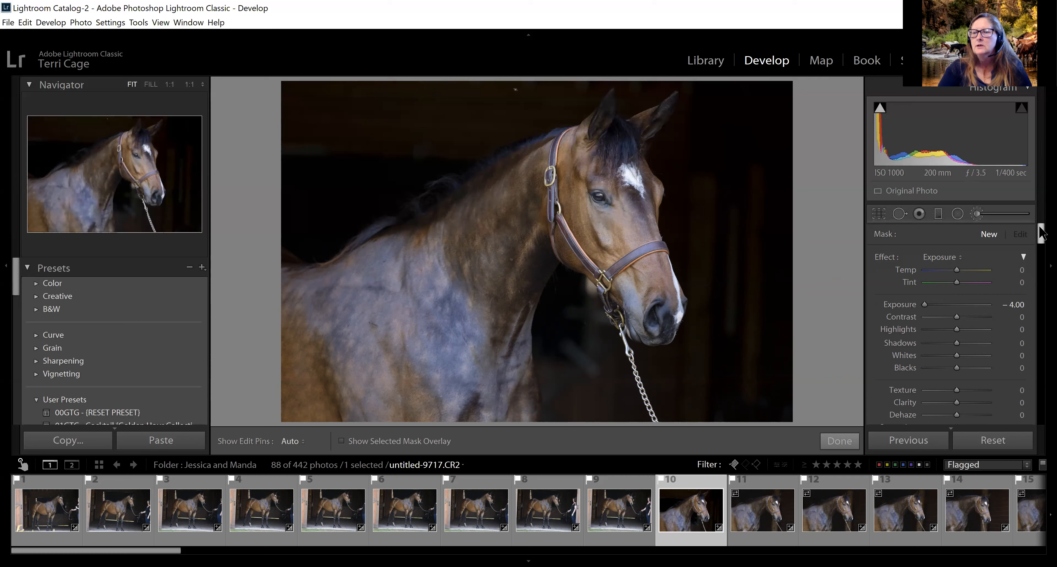
pyautogui.moveTo(1040, 234); pyautogui.dragTo(1042, 265)
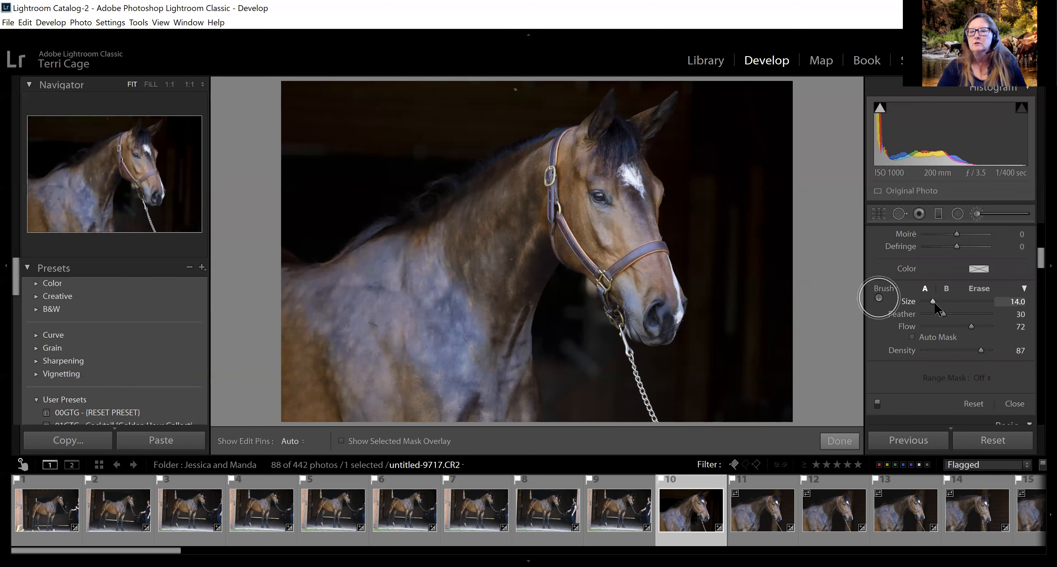
pyautogui.moveTo(934, 303)
pyautogui.mouseDown()
pyautogui.moveTo(925, 302)
pyautogui.moveTo(930, 315)
pyautogui.moveTo(966, 328)
pyautogui.mouseUp()
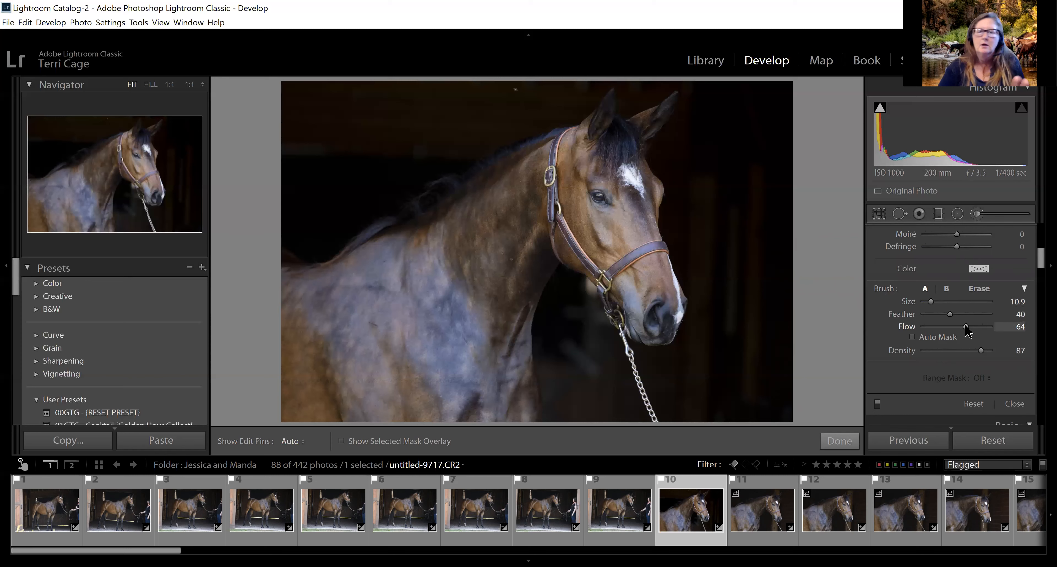
# Enlarge the brush to size 19.0 and paint the background in front of the horse's face dark, down to the photo's lower edge.
pyautogui.scroll(2, 802, 282)
pyautogui.scroll(5, 714, 246)
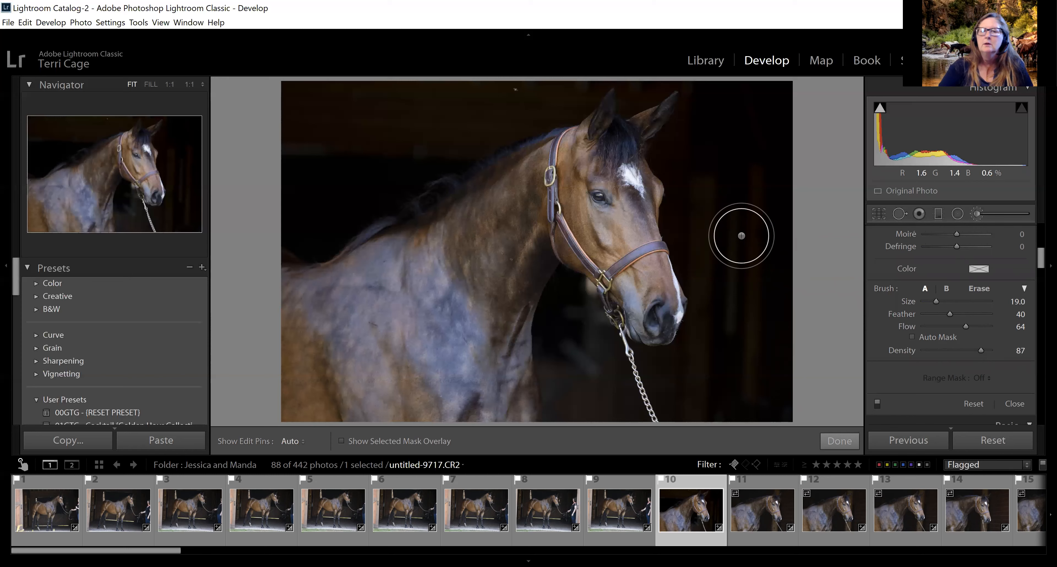
pyautogui.scroll(5, 1044, 258)
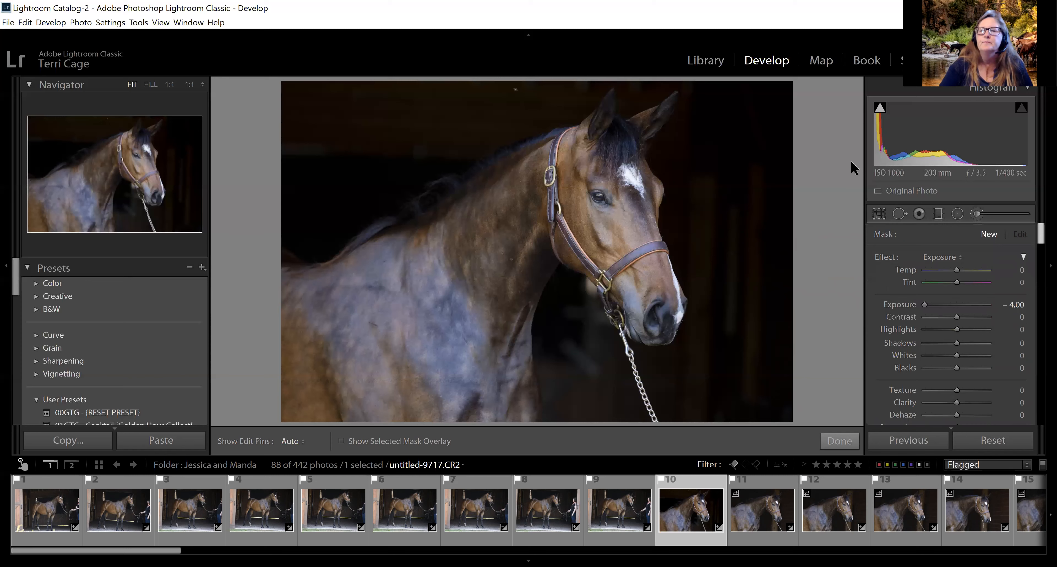
pyautogui.press('h')
pyautogui.moveTo(707, 217)
pyautogui.mouseDown()
pyautogui.moveTo(724, 331)
pyautogui.moveTo(757, 156)
pyautogui.moveTo(770, 294)
pyautogui.moveTo(720, 353)
pyautogui.moveTo(646, 407)
pyautogui.moveTo(628, 381)
pyautogui.moveTo(661, 411)
pyautogui.moveTo(632, 394)
pyautogui.moveTo(716, 428)
pyautogui.mouseUp()
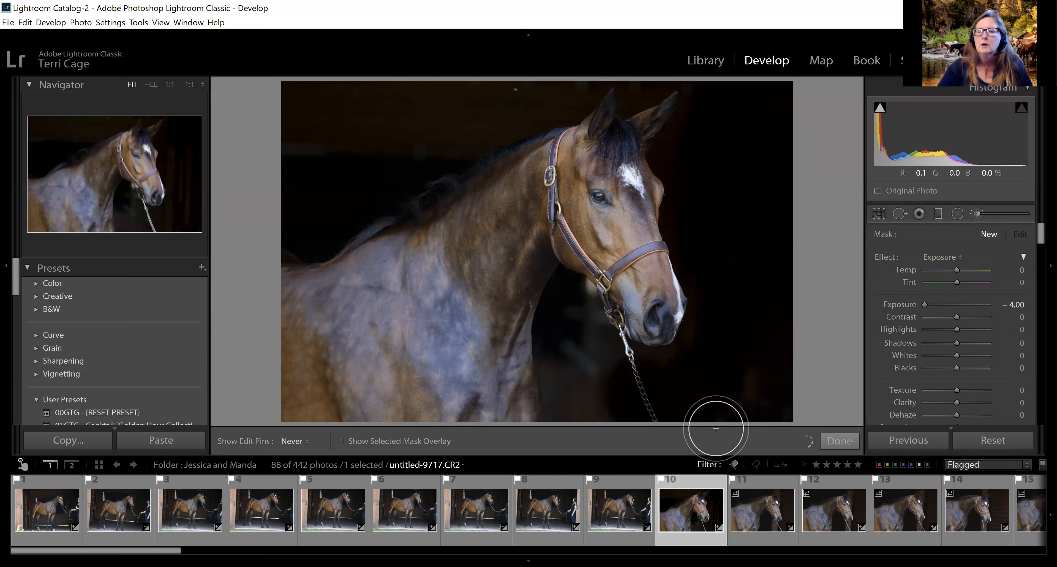
# Continue editing the dark background mask with the brush's Density and Flow set to 100, and hide the edit pin.
pyautogui.click(1020, 235)
pyautogui.moveTo(1041, 242)
pyautogui.mouseDown()
pyautogui.moveTo(1042, 319)
pyautogui.moveTo(1042, 238)
pyautogui.moveTo(1043, 264)
pyautogui.mouseUp()
pyautogui.scroll(-5, 985, 348)
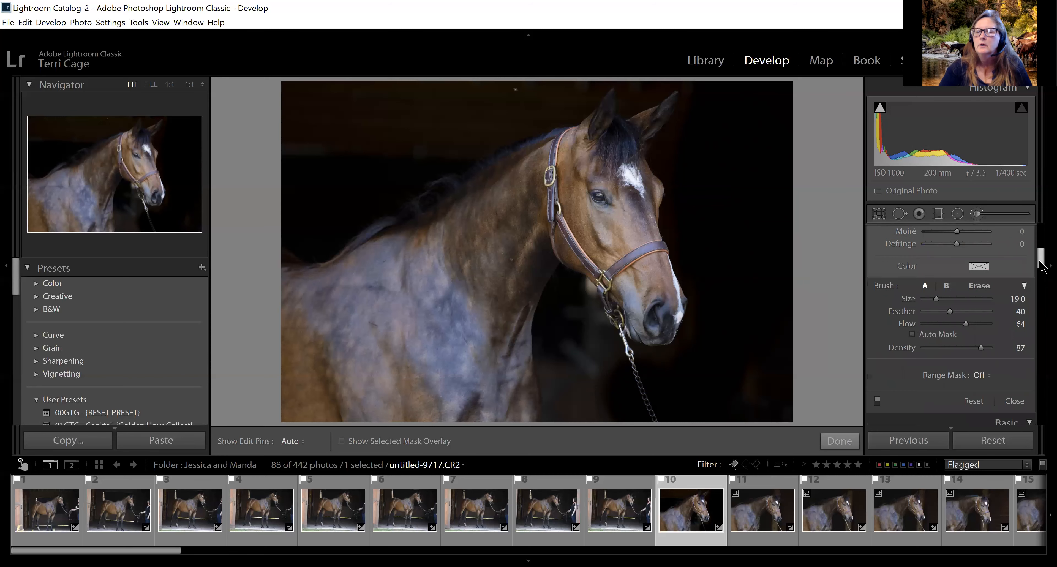
pyautogui.moveTo(982, 349); pyautogui.dragTo(1022, 352)
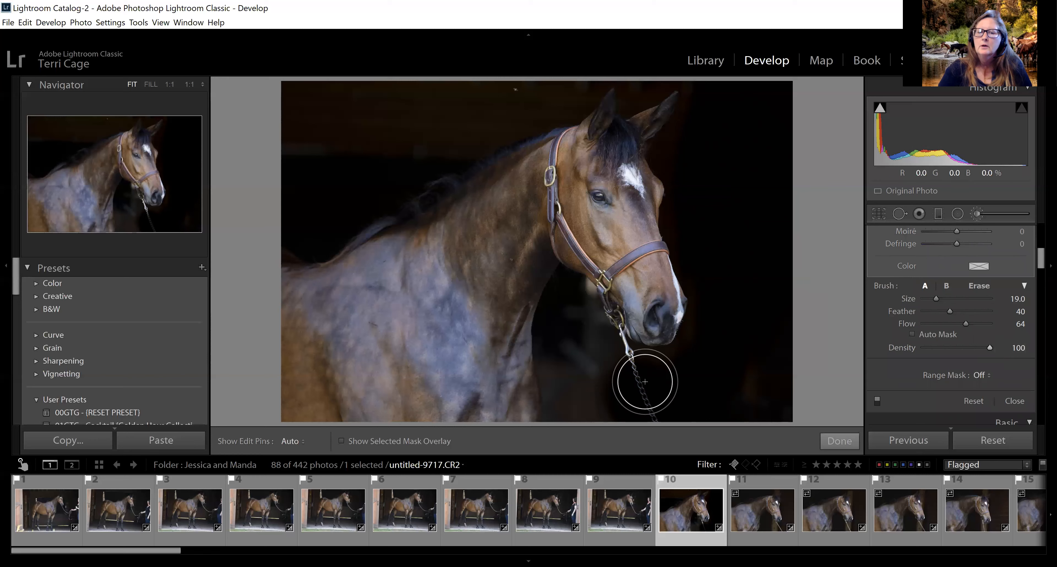
pyautogui.press('h')
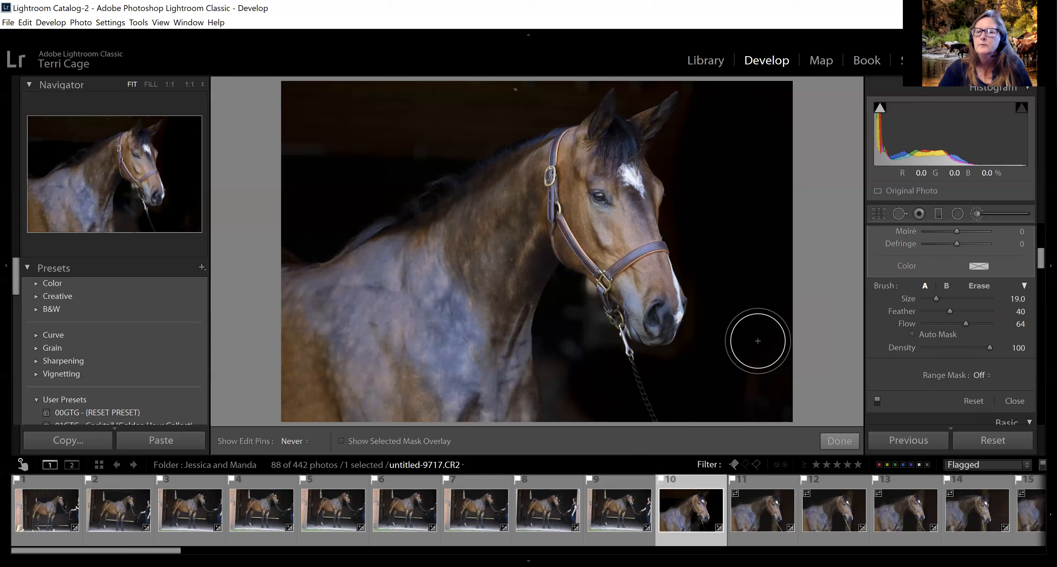
pyautogui.press('h')
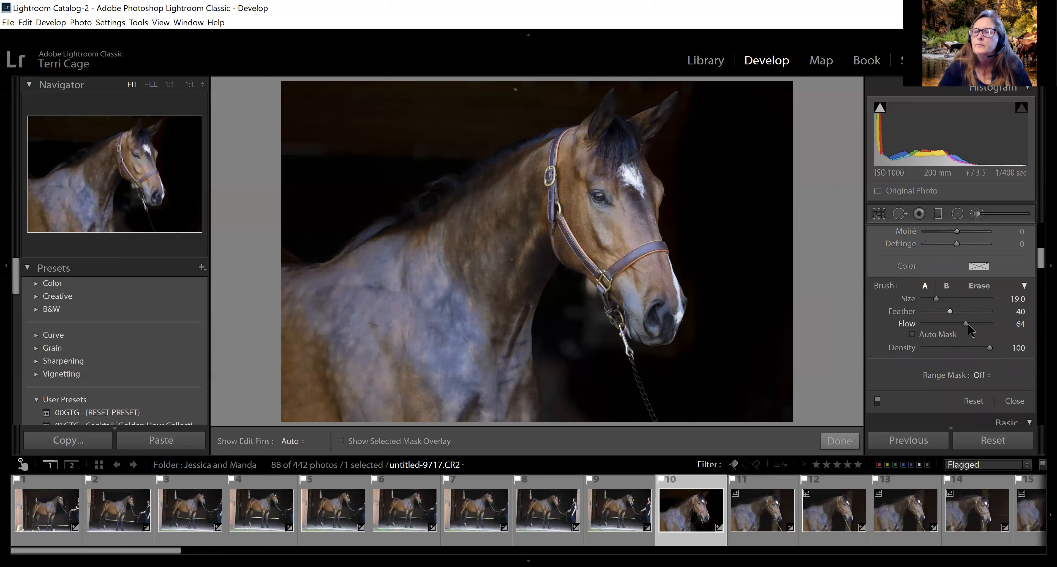
pyautogui.moveTo(1010, 328); pyautogui.dragTo(1024, 328)
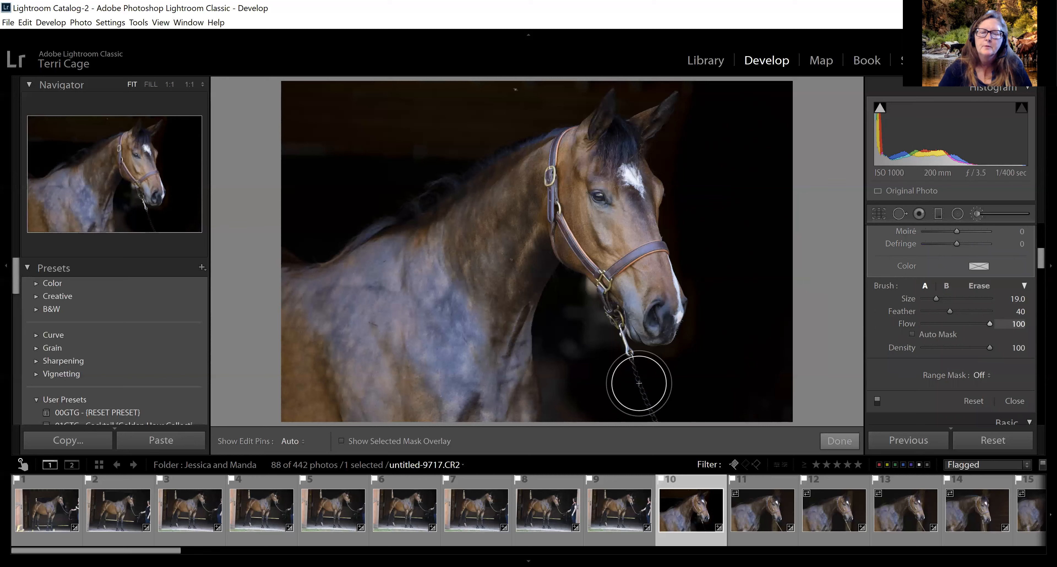
pyautogui.press('h')
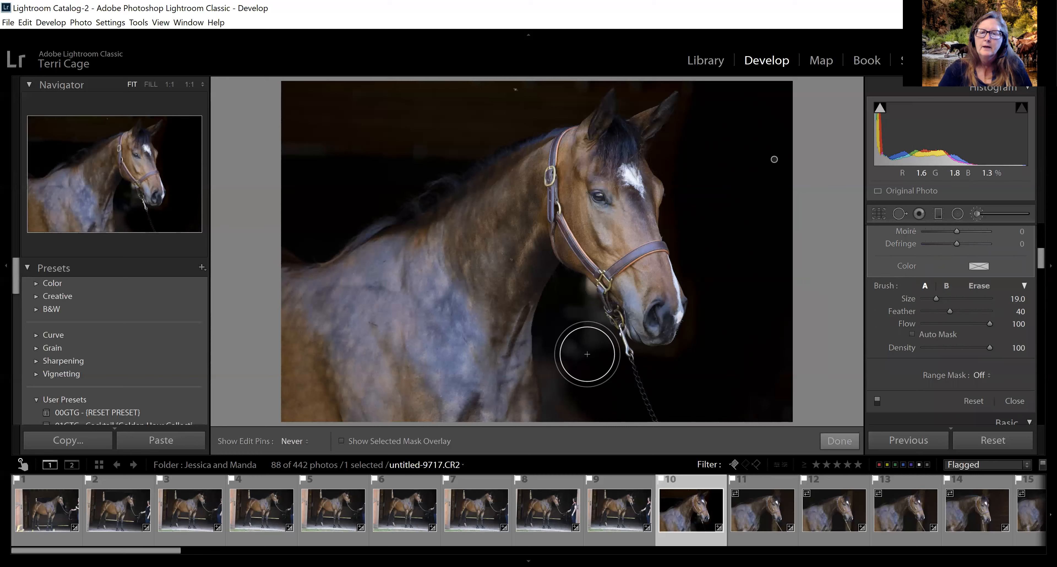
# Paint the remaining background below the horse's head and above its neck black, reducing the brush to sizes 15.0 and 11.0.
pyautogui.moveTo(574, 365); pyautogui.dragTo(572, 402)
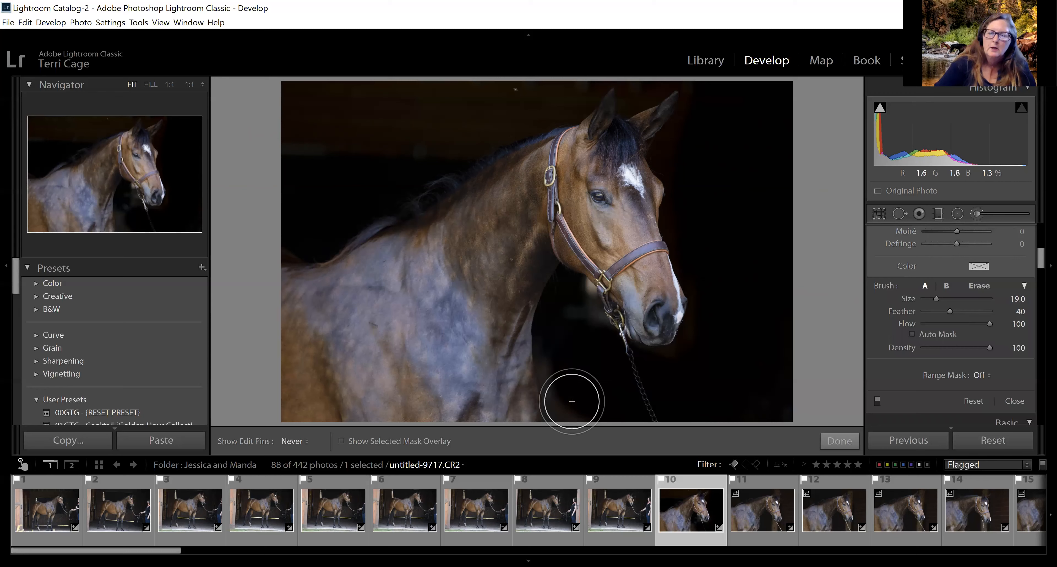
pyautogui.scroll(-3, 572, 401)
pyautogui.moveTo(568, 286); pyautogui.dragTo(594, 337)
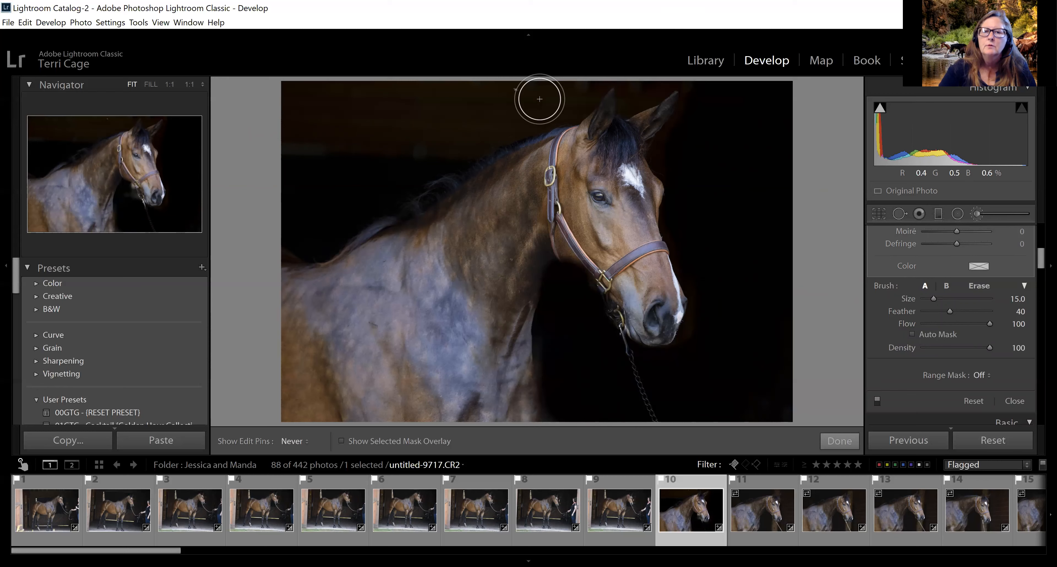
pyautogui.scroll(-4, 541, 99)
pyautogui.moveTo(545, 110)
pyautogui.mouseDown()
pyautogui.moveTo(329, 205)
pyautogui.moveTo(420, 128)
pyautogui.moveTo(434, 87)
pyautogui.moveTo(391, 99)
pyautogui.moveTo(291, 96)
pyautogui.moveTo(323, 190)
pyautogui.moveTo(561, 84)
pyautogui.mouseUp()
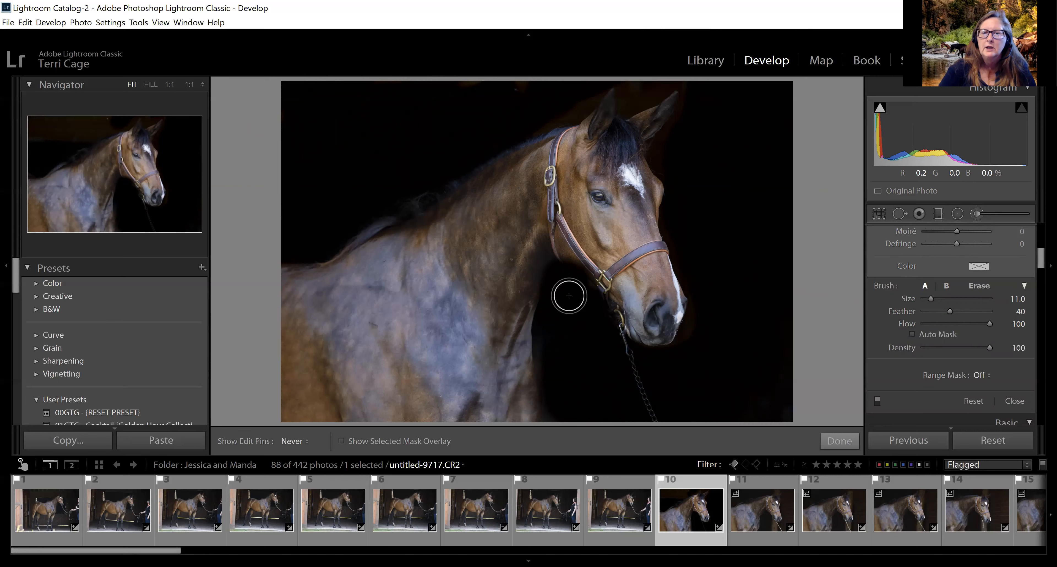
pyautogui.press('h')
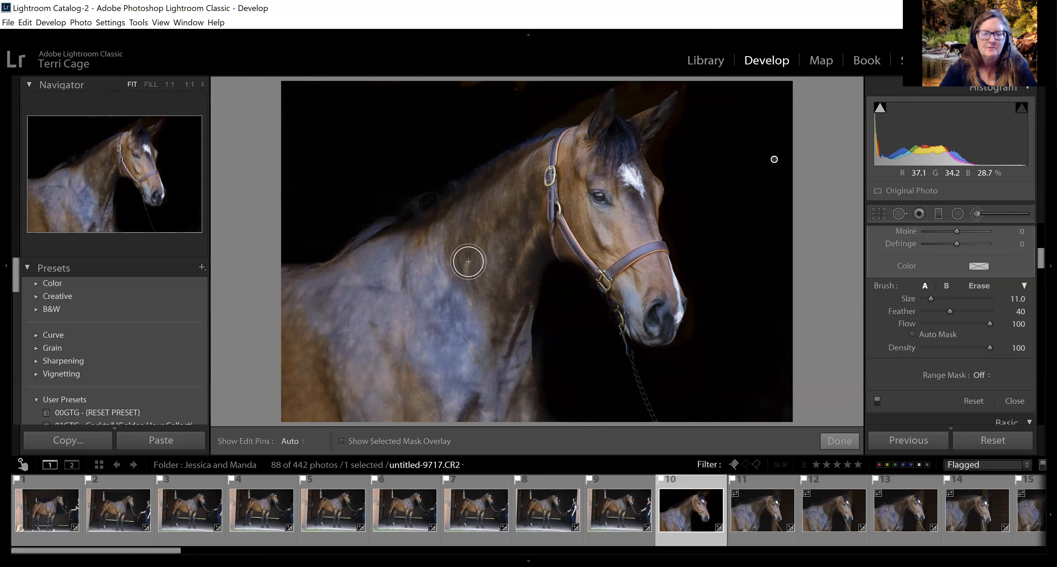
pyautogui.press('alt')
pyautogui.press('h')
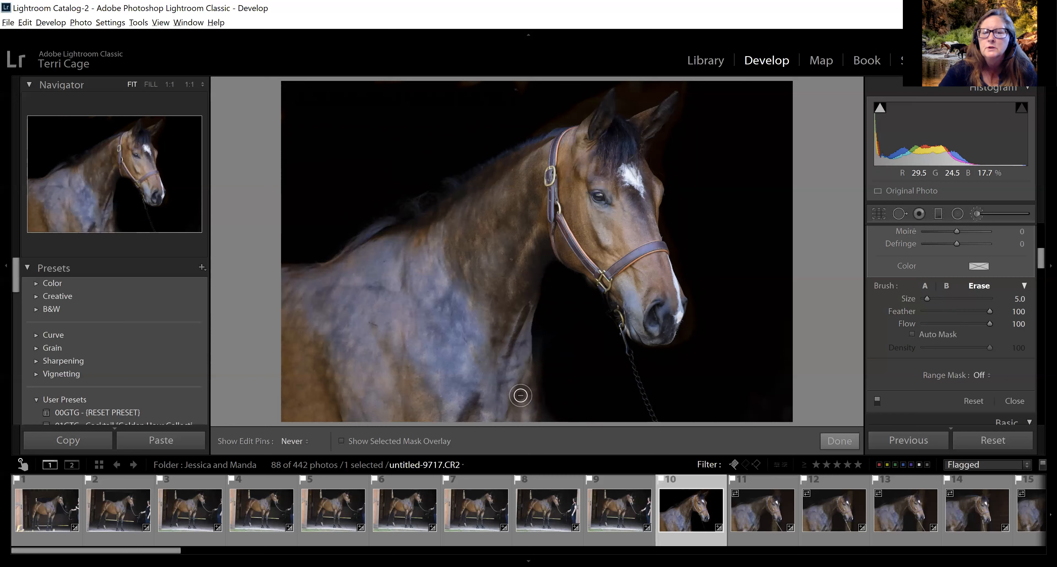
# Using the mask overlay as a guide, paint the missed strip along the photo's right edge with a size 7.0 brush and finish the brush adjustment.
pyautogui.click(342, 443)
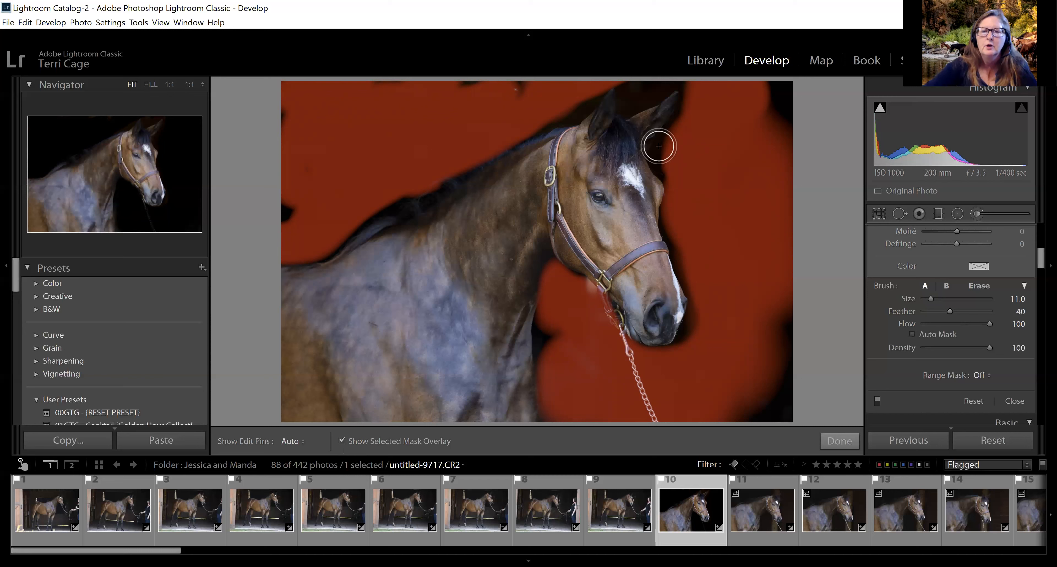
pyautogui.scroll(-4, 676, 152)
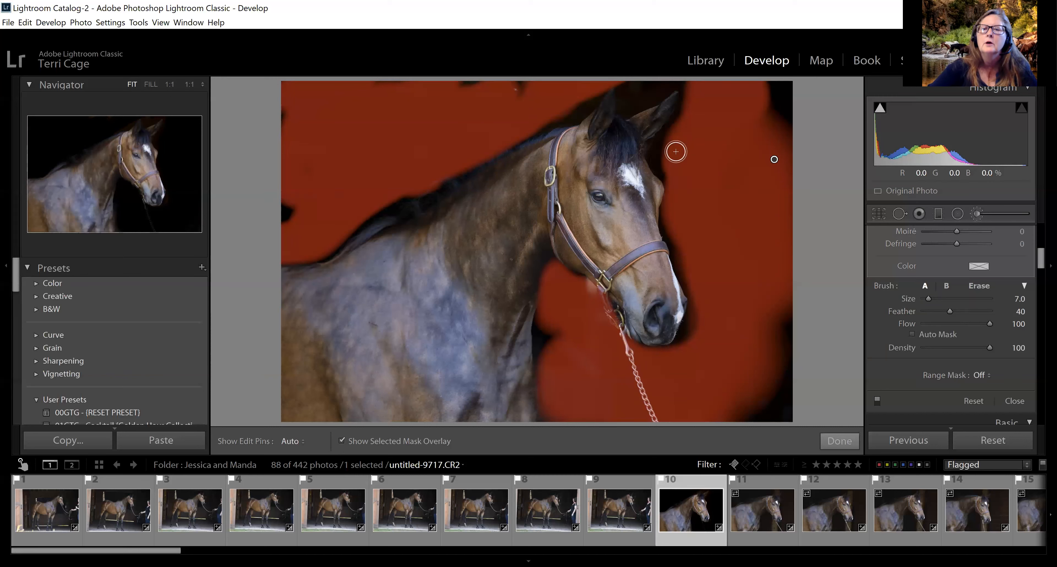
pyautogui.press('h')
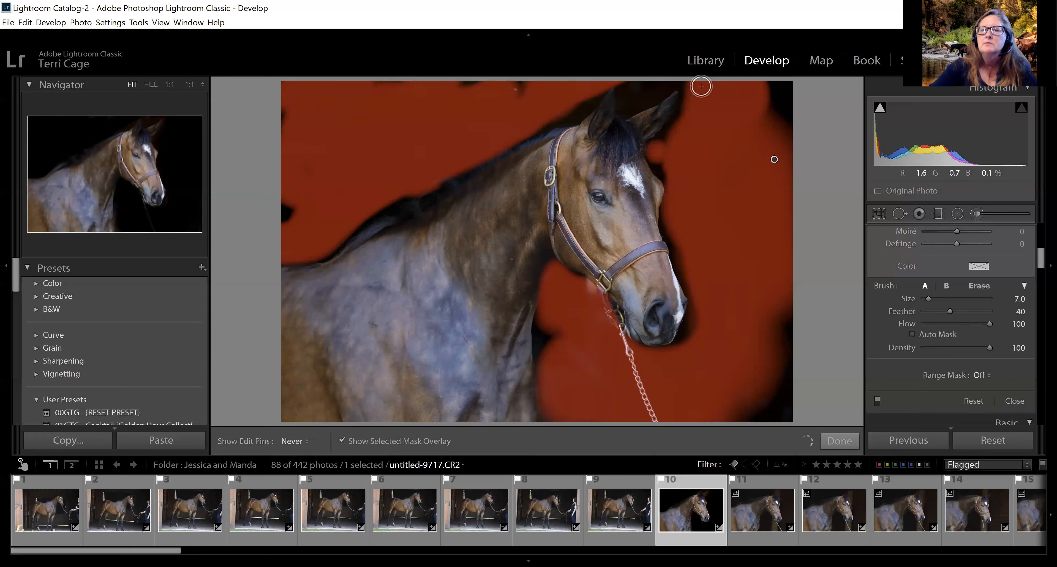
pyautogui.moveTo(780, 85); pyautogui.dragTo(796, 275)
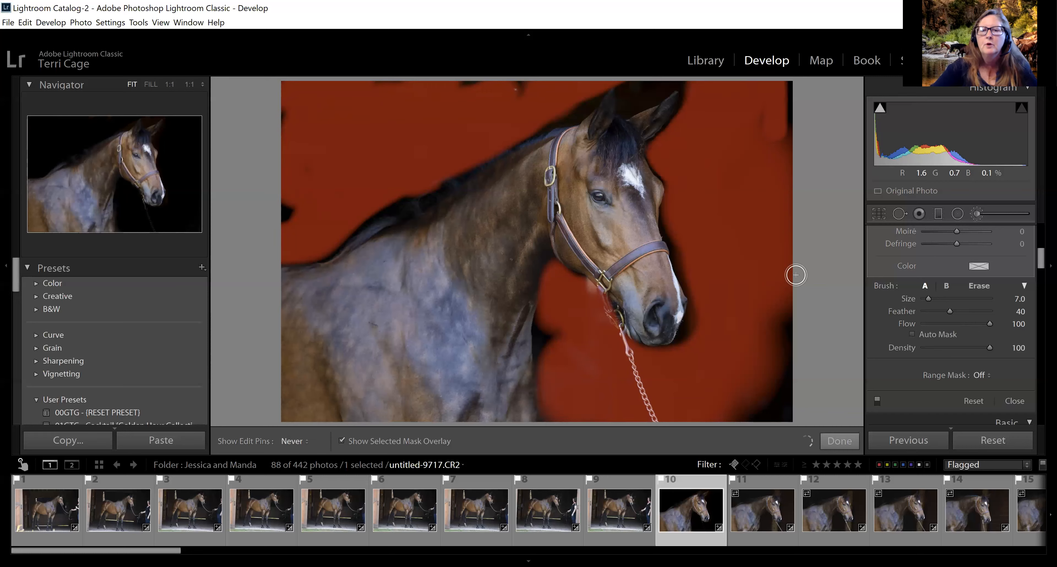
pyautogui.press('h')
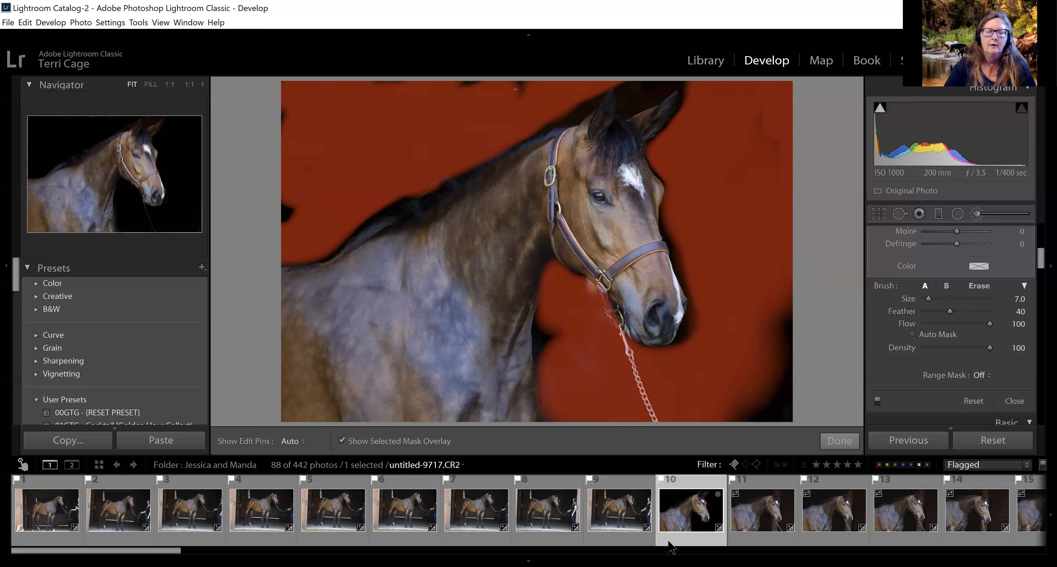
pyautogui.click(346, 442)
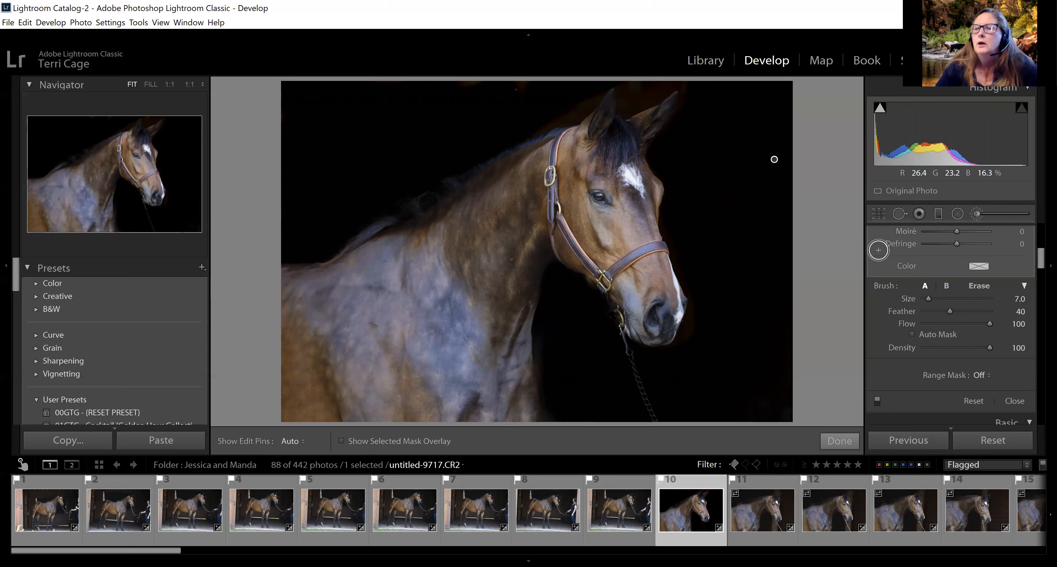
pyautogui.moveTo(1043, 274); pyautogui.dragTo(1040, 240)
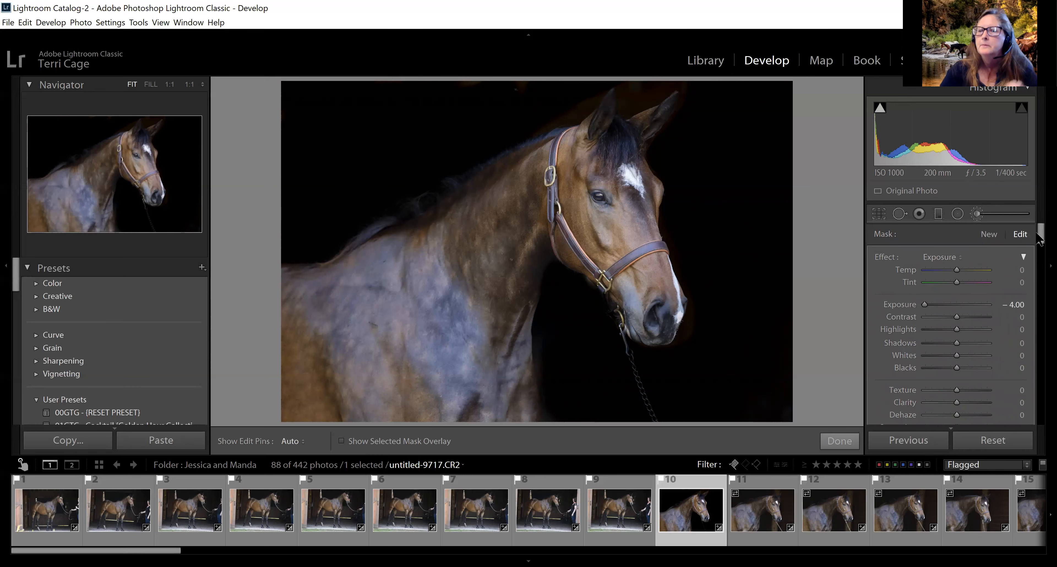
pyautogui.click(839, 441)
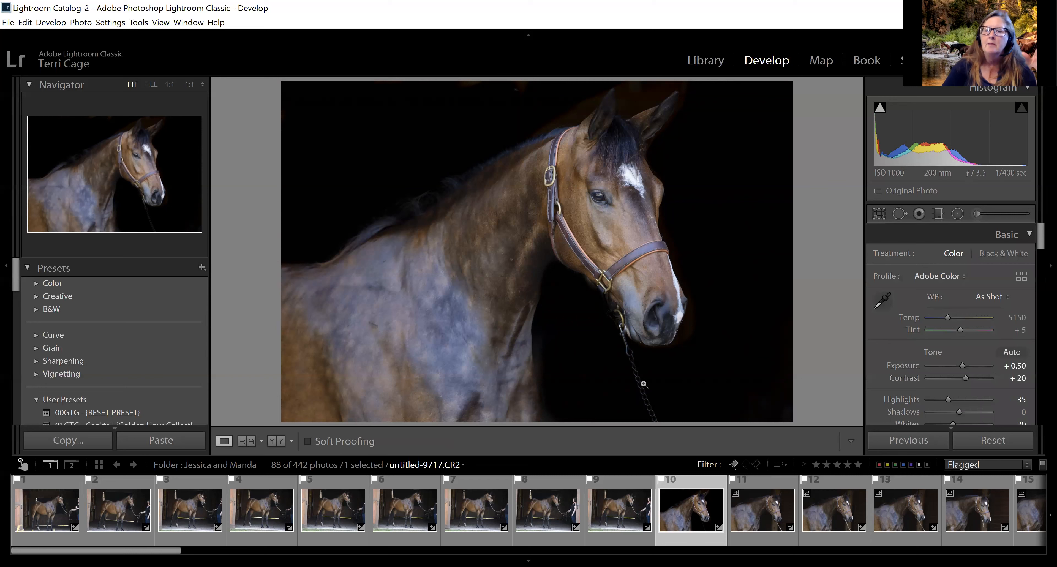
# Heal away the lead chain below the halter with Spot Removal at size 76, sampling the black background in front of the muzzle.
pyautogui.click(899, 214)
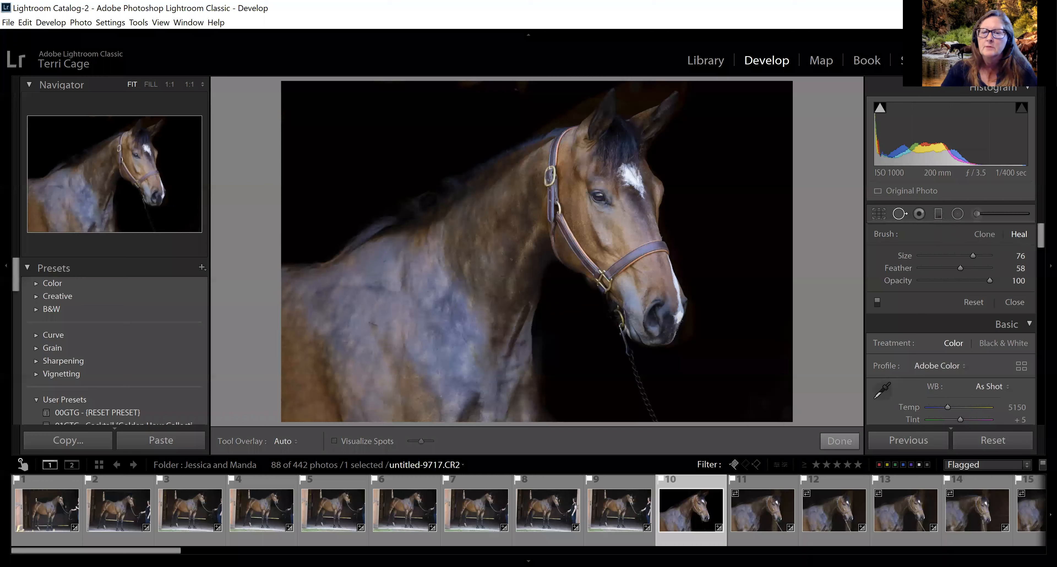
pyautogui.moveTo(624, 346); pyautogui.dragTo(658, 422)
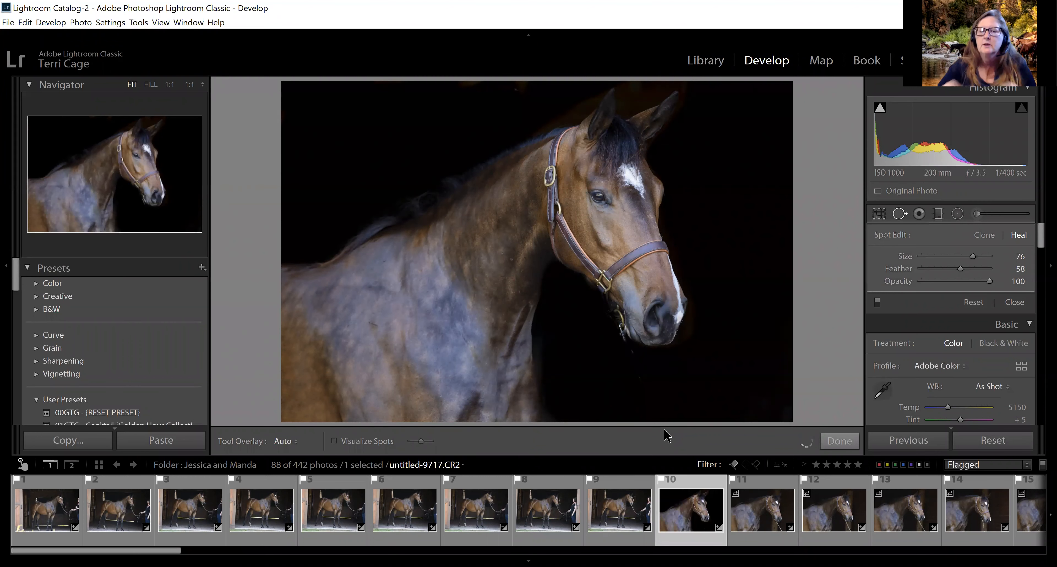
pyautogui.press('z')
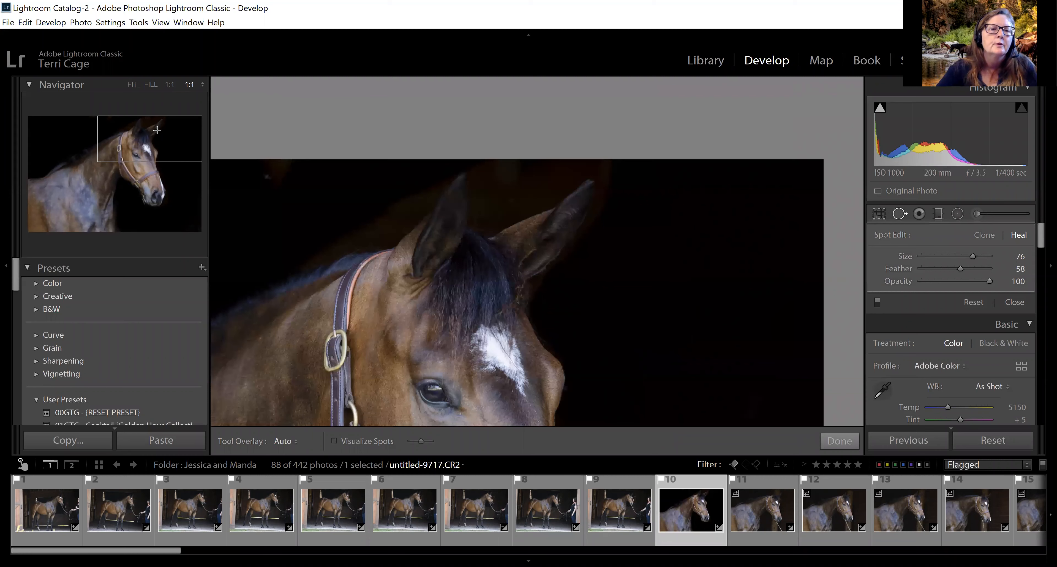
pyautogui.click(135, 187)
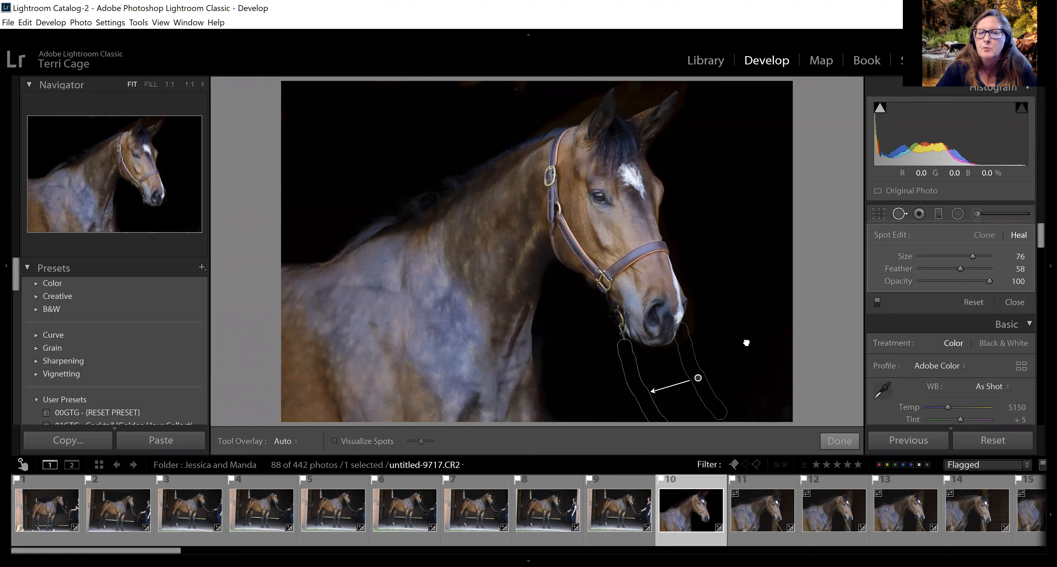
pyautogui.click(755, 329)
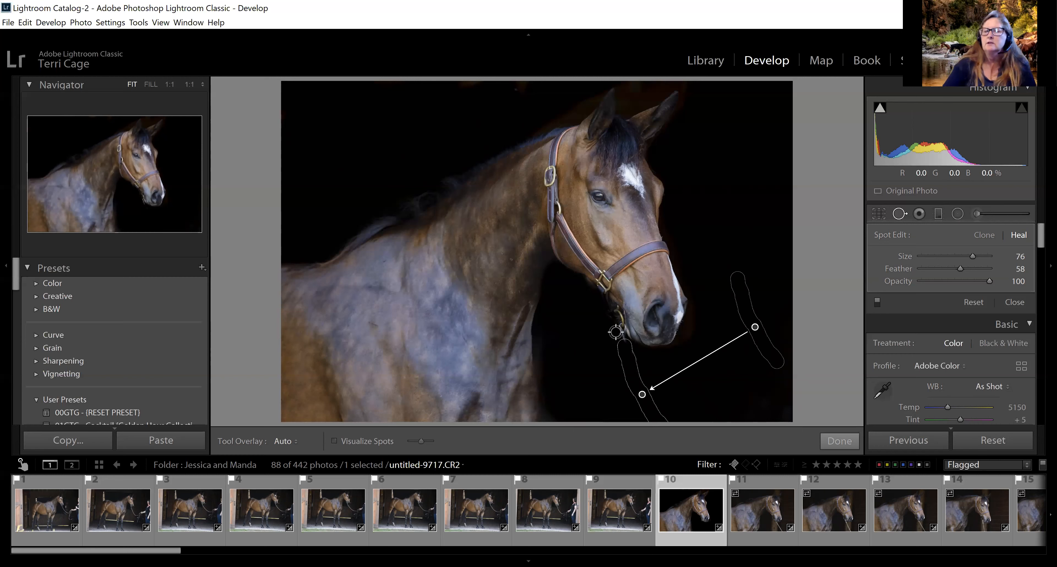
pyautogui.click(839, 441)
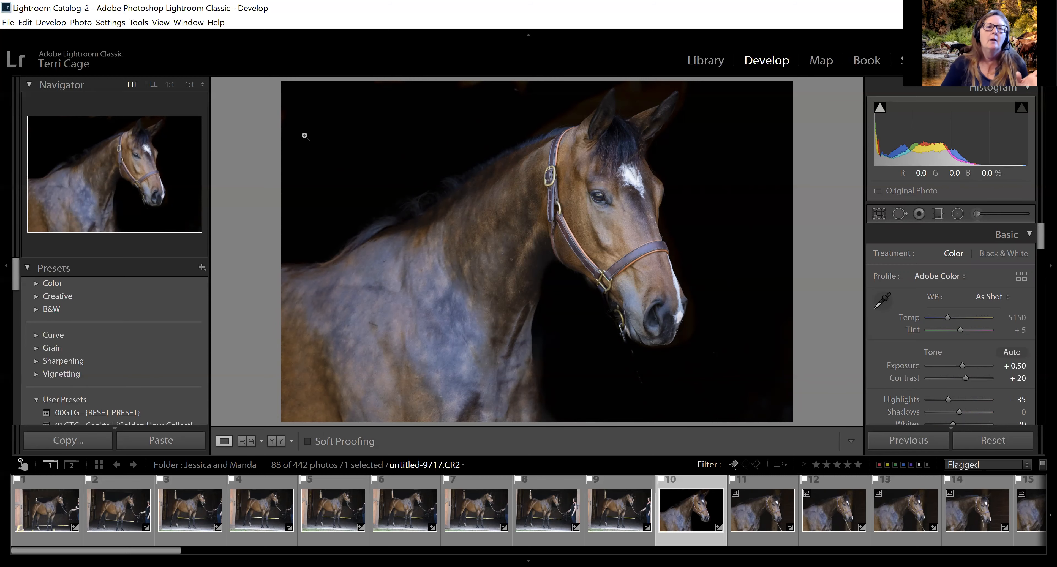
# Select all 88 flagged photos in the Library and open their export settings.
pyautogui.click(703, 61)
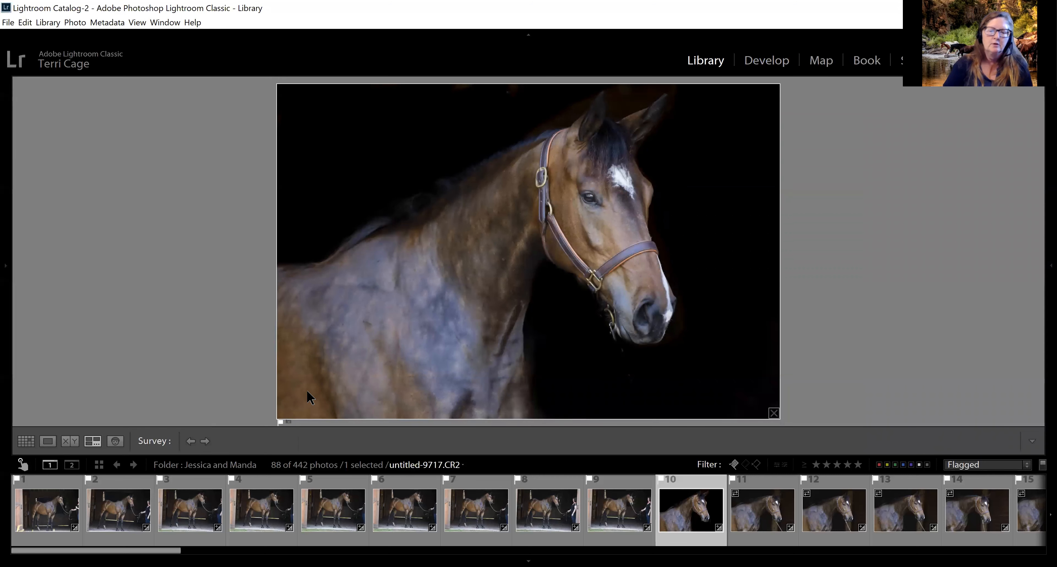
pyautogui.hotkey('ctrl', 'a')
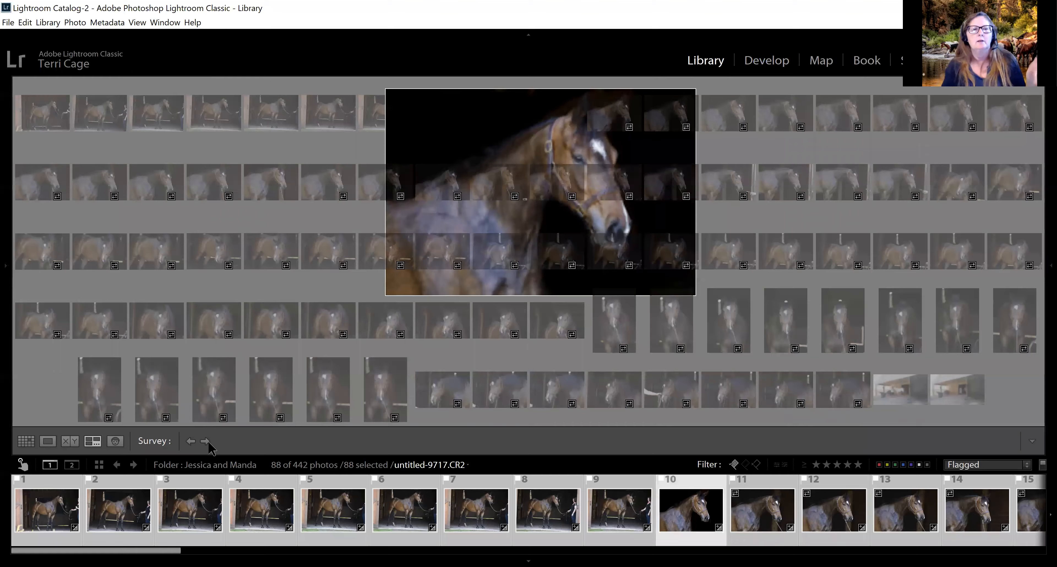
pyautogui.hotkey('ctrl', 'shift', 'e')
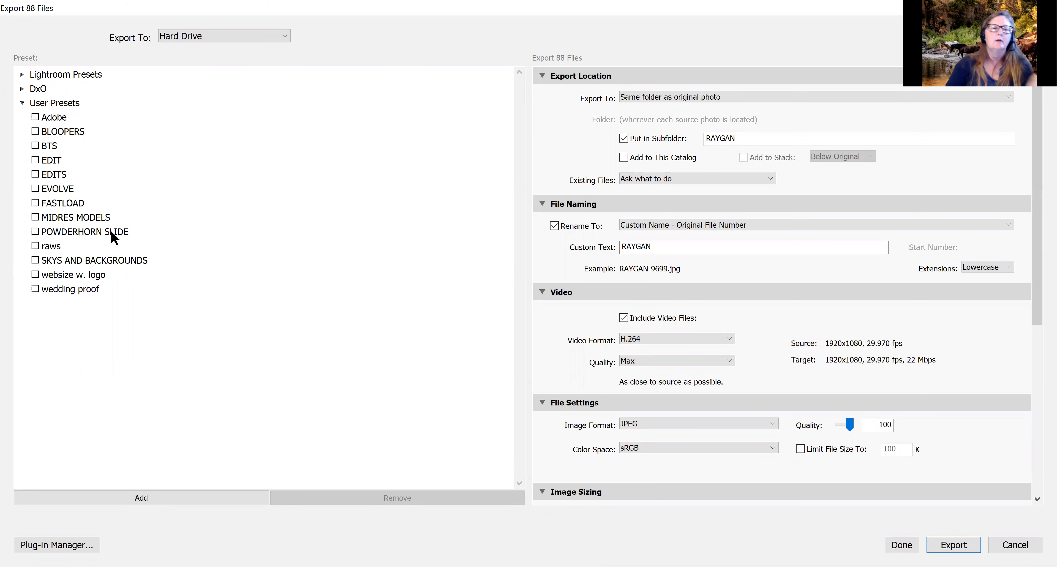
# Load the EDIT export preset with subfolder edits and custom text eTCP, review its settings through Post-Processing, and save them without exporting.
pyautogui.click(51, 160)
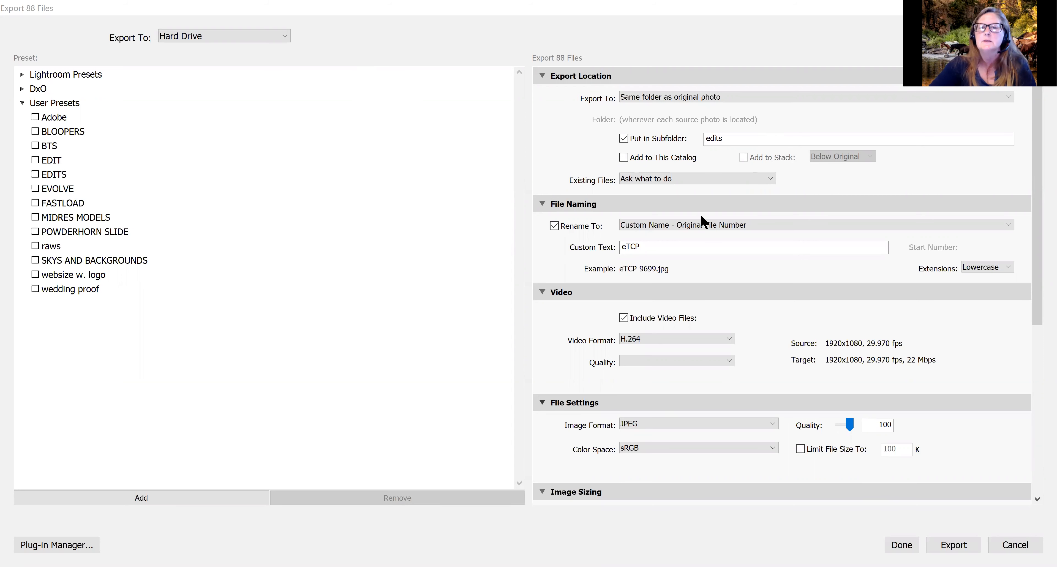
pyautogui.click(651, 249)
pyautogui.click(679, 243)
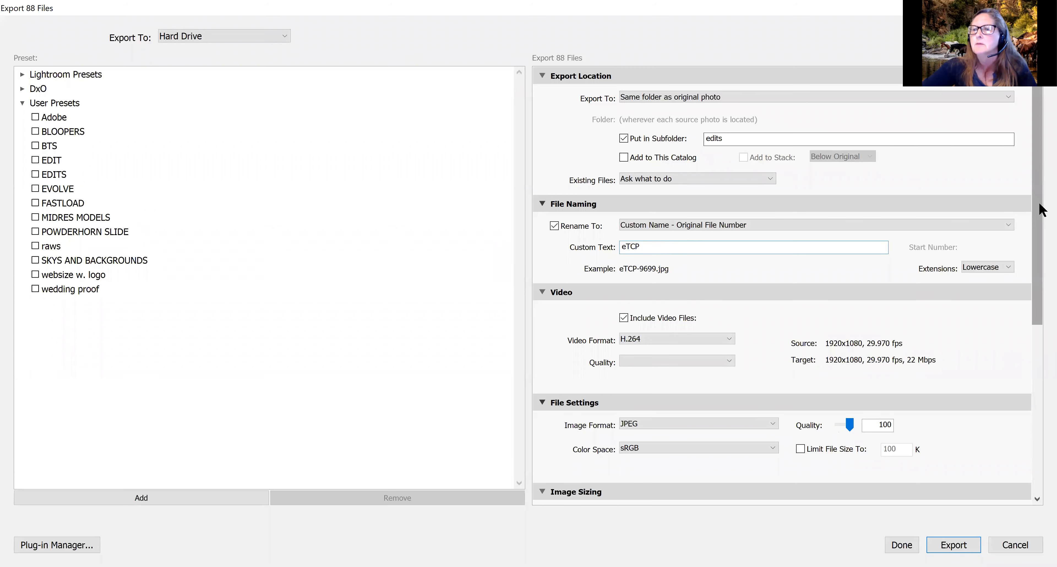
pyautogui.moveTo(1038, 209); pyautogui.dragTo(1041, 283)
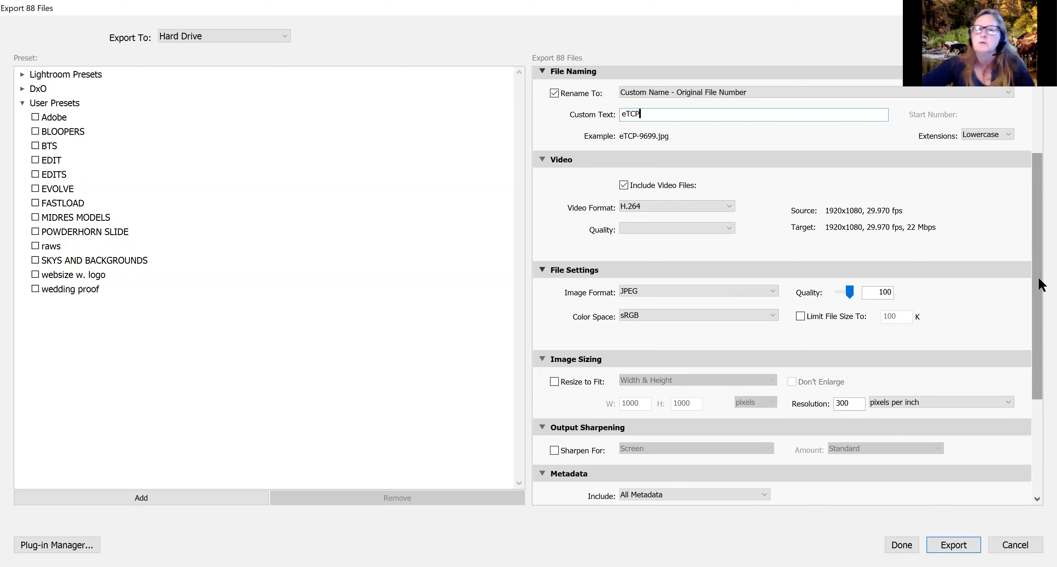
pyautogui.moveTo(1040, 300); pyautogui.dragTo(1038, 355)
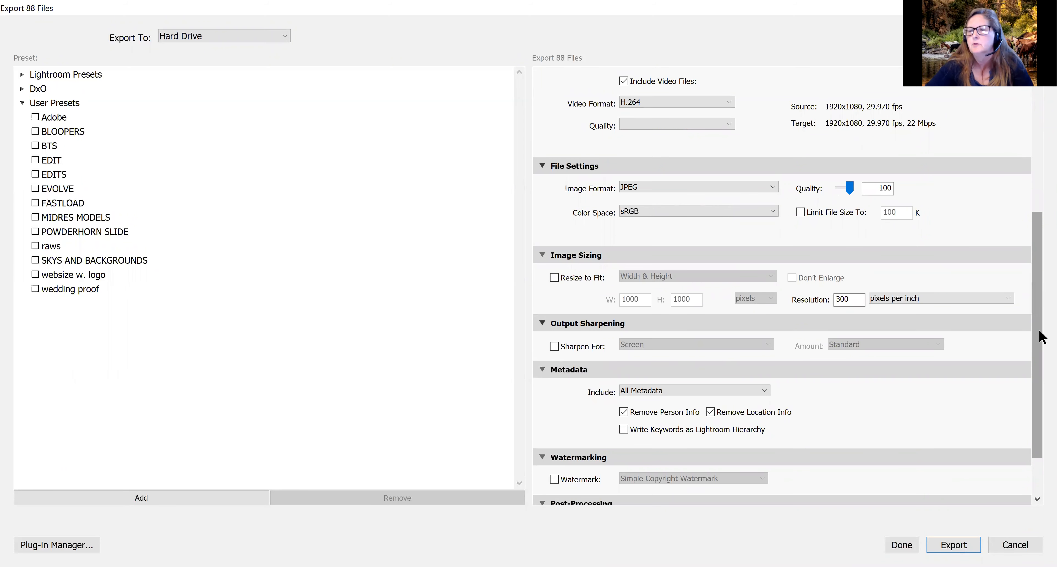
pyautogui.scroll(-2, 1042, 361)
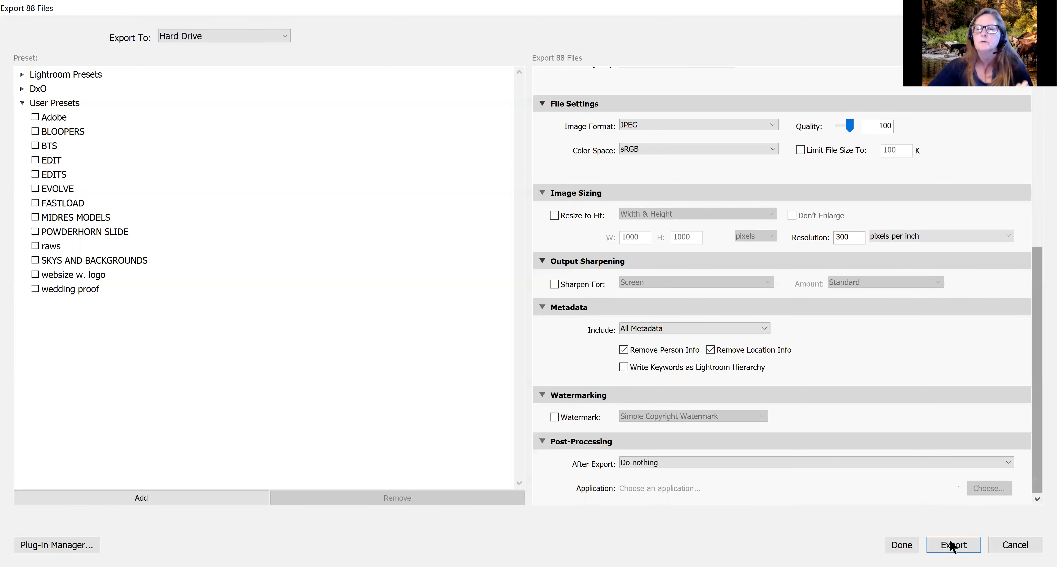
pyautogui.click(900, 547)
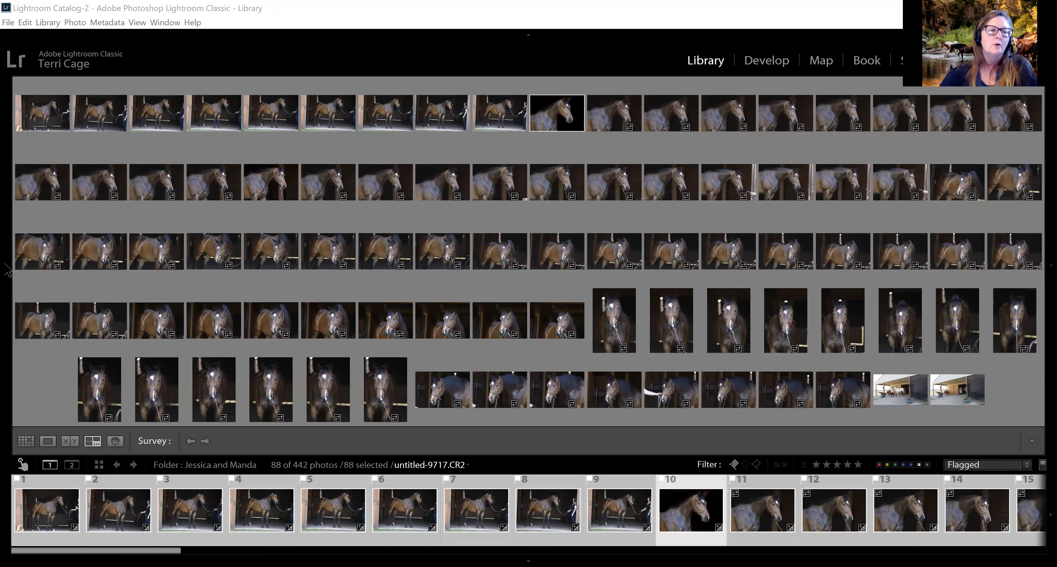
# Reveal the Library's folder and export controls and reopen the export settings for the selected photos.
pyautogui.click(7, 269)
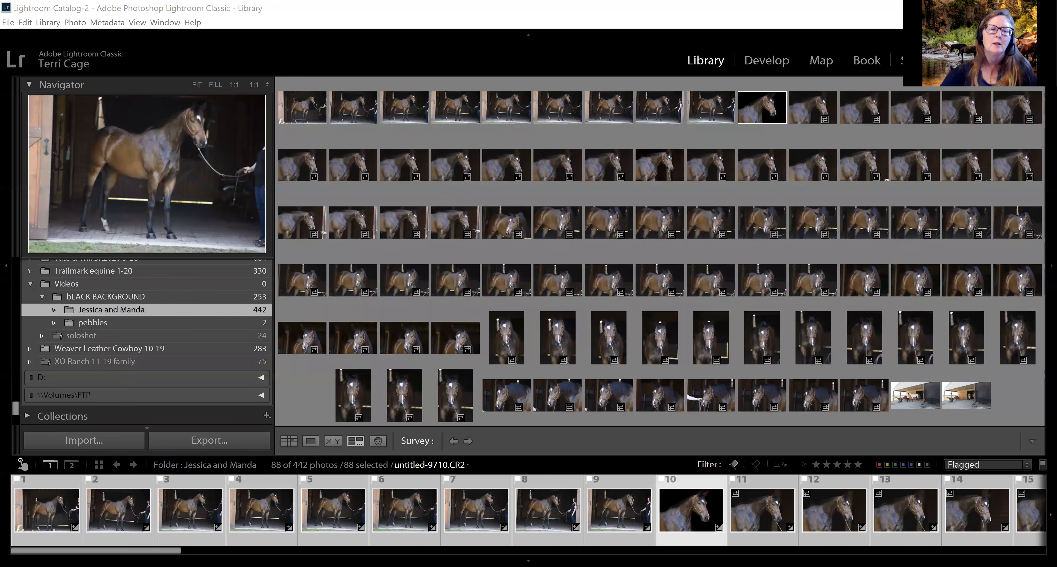
pyautogui.click(209, 440)
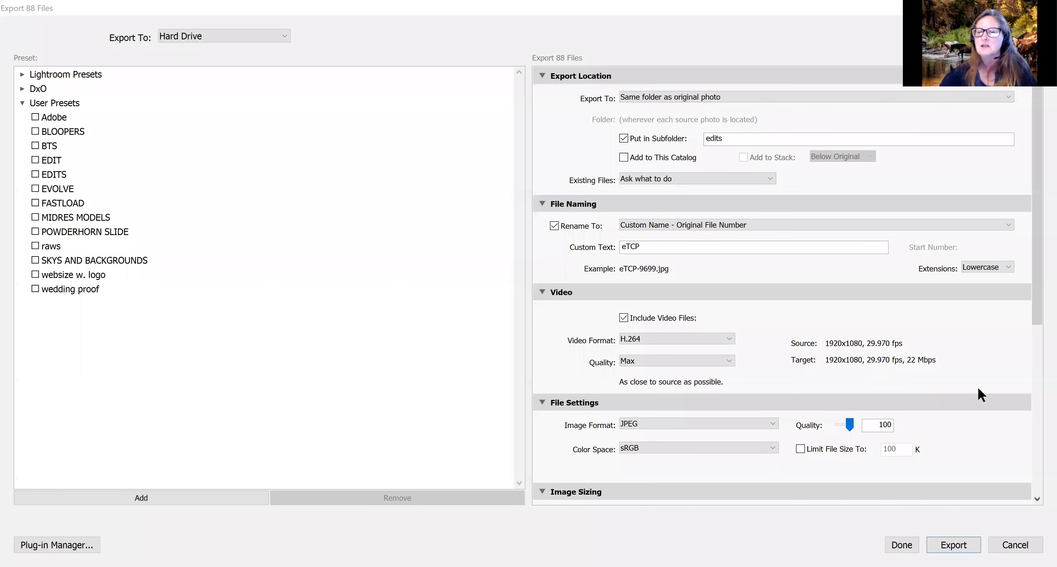